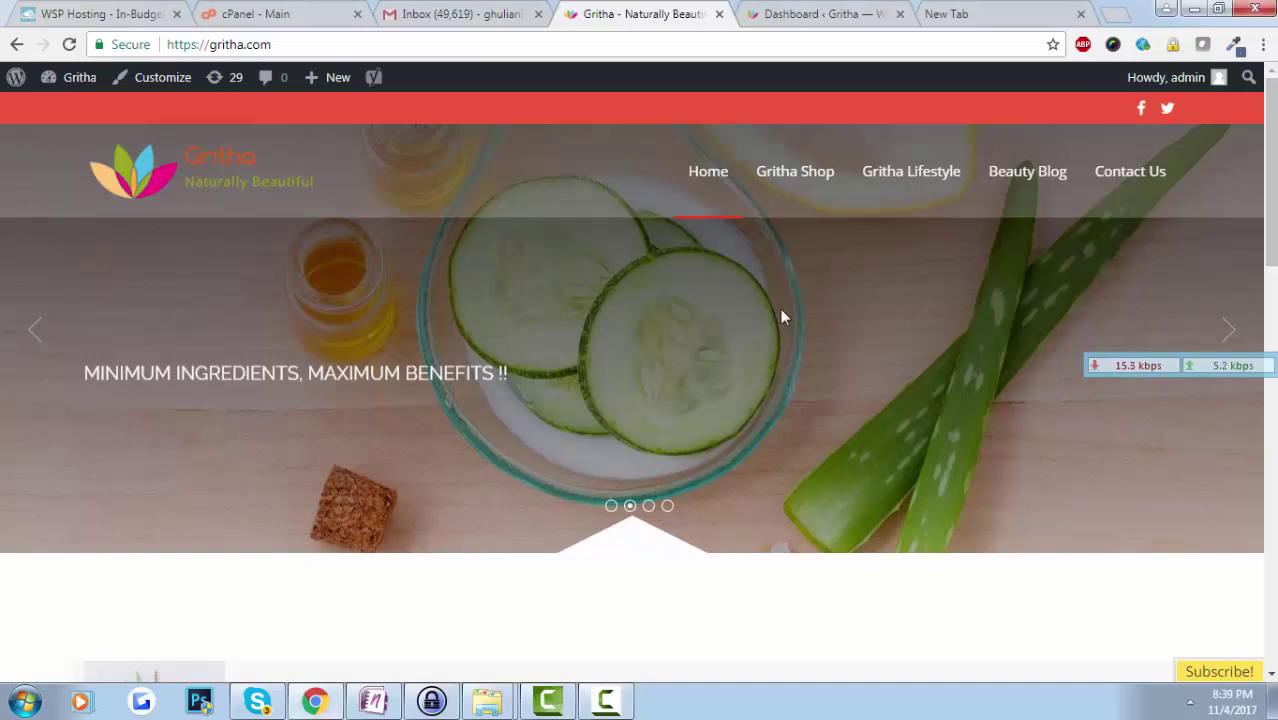
Step: Look over the Gritha home page and open the Virus Scanner in the site's cPanel
scroll(779, 317, down, 8)
scroll(775, 482, up, 10)
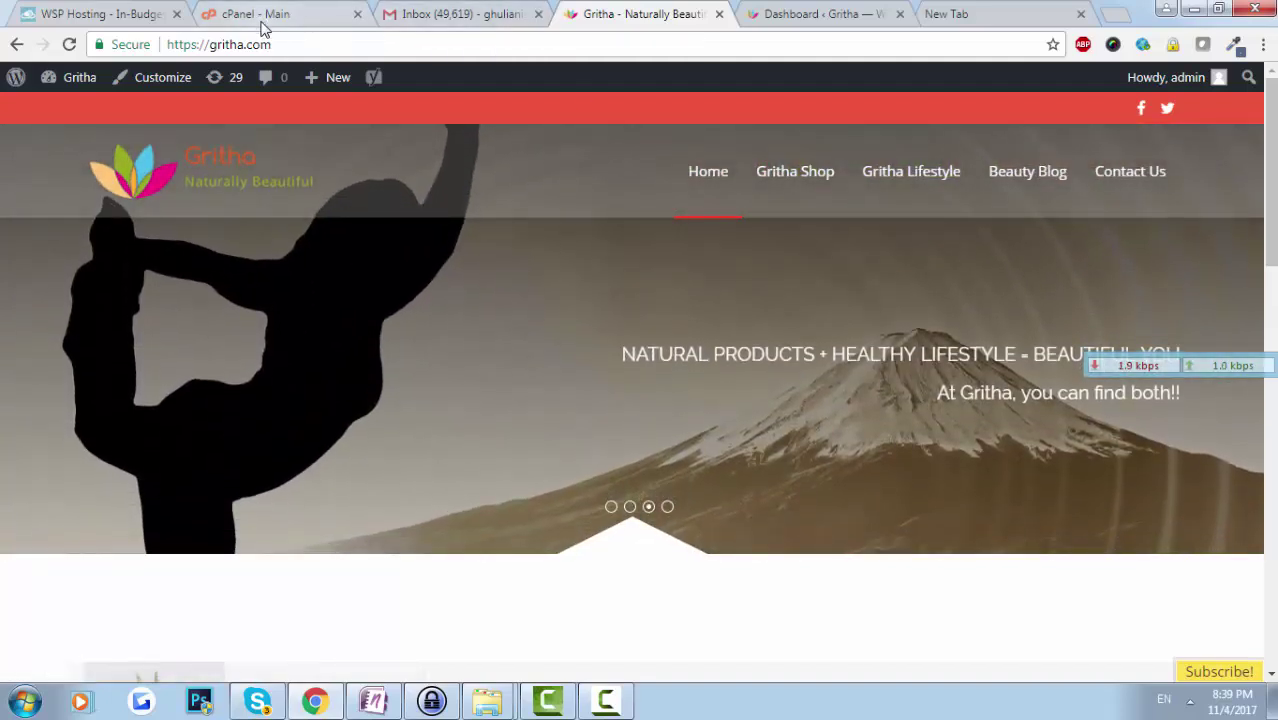
click(262, 20)
scroll(576, 422, down, 5)
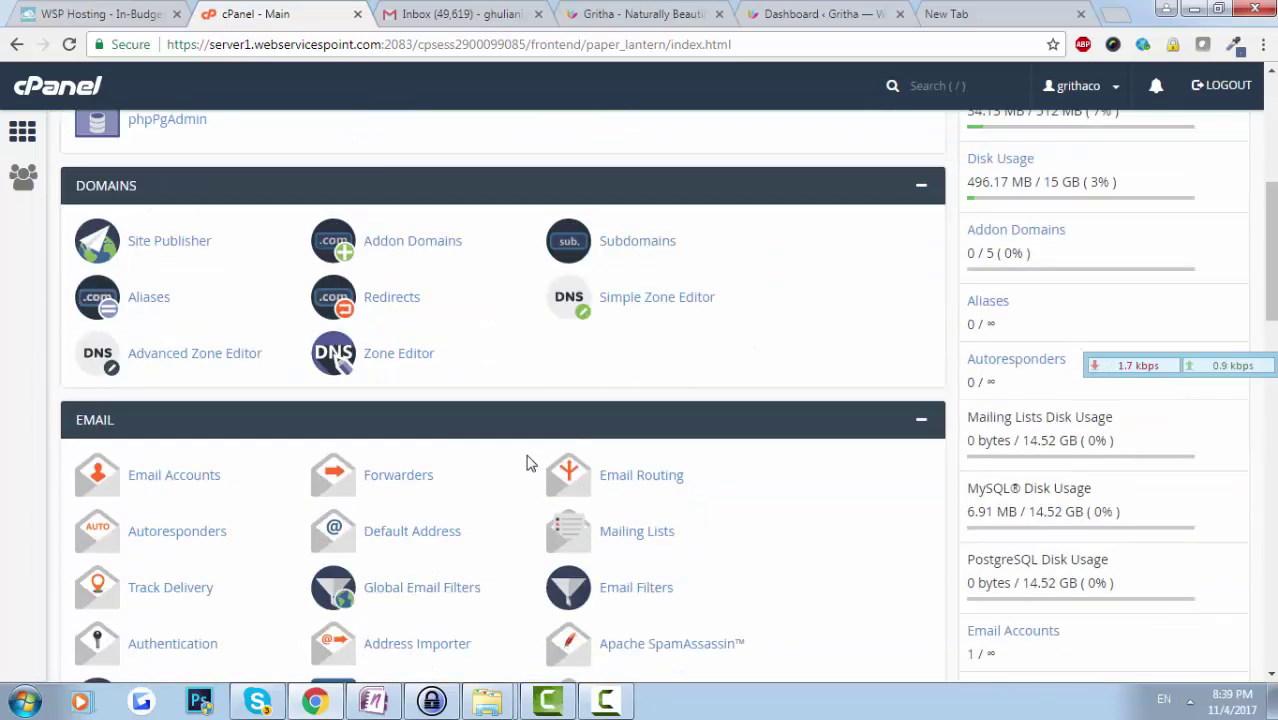
scroll(530, 463, up, 5)
click(622, 30)
click(252, 30)
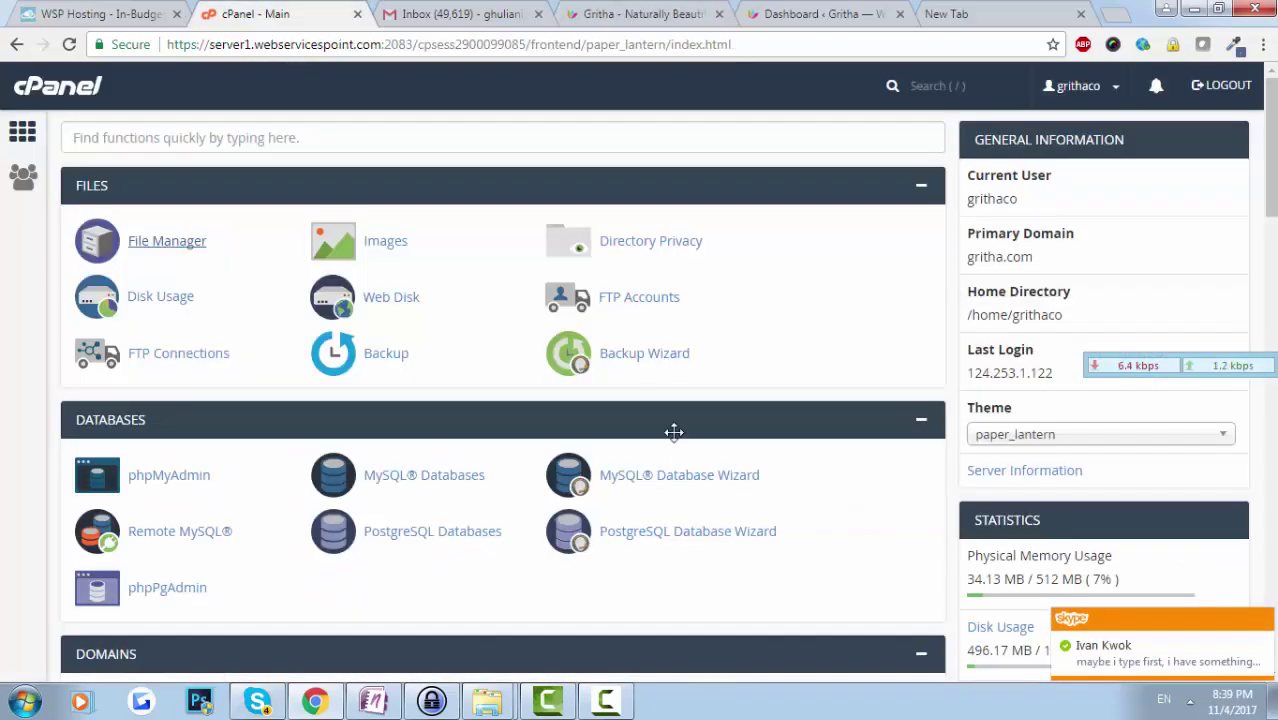
scroll(660, 460, down, 5)
scroll(628, 508, down, 6)
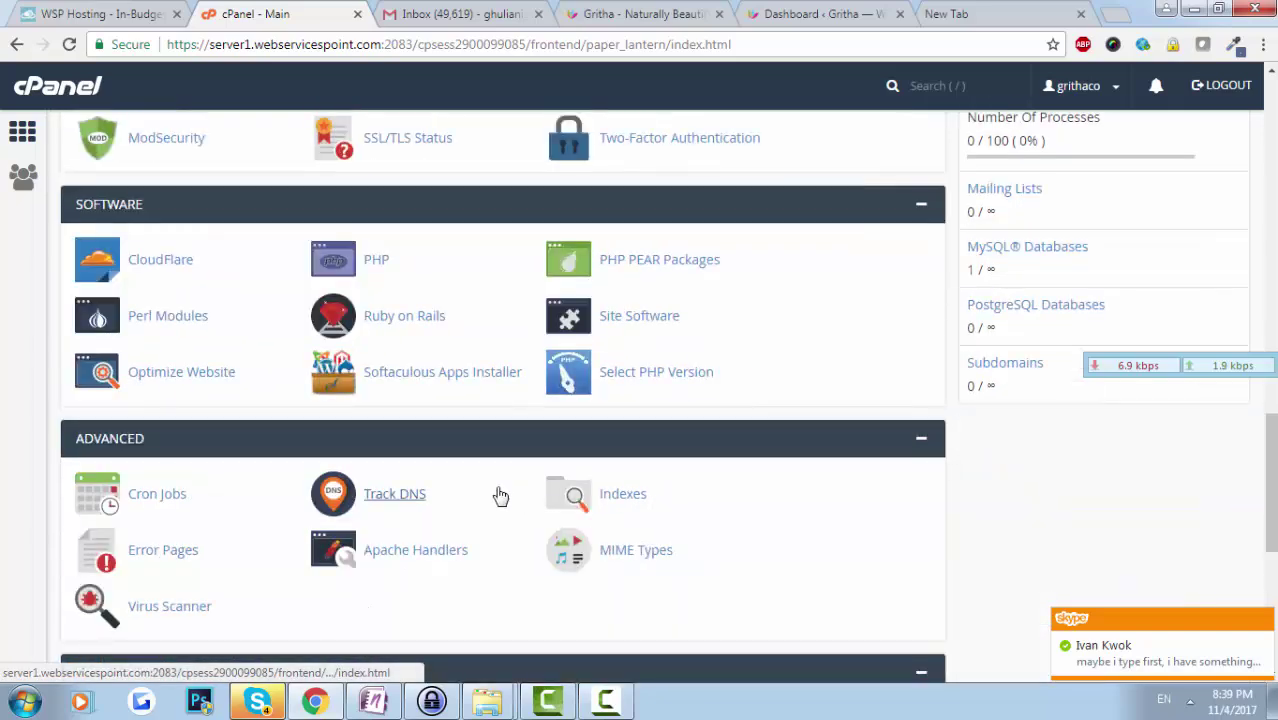
scroll(500, 497, down, 3)
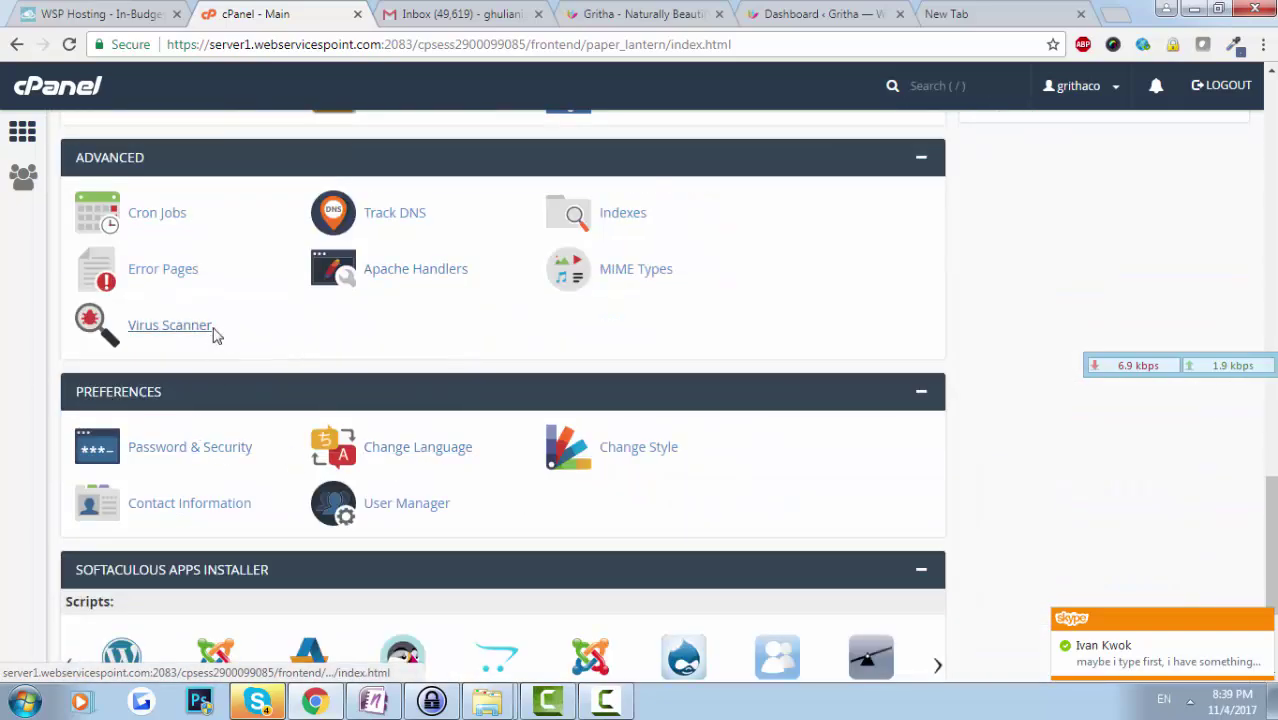
click(168, 325)
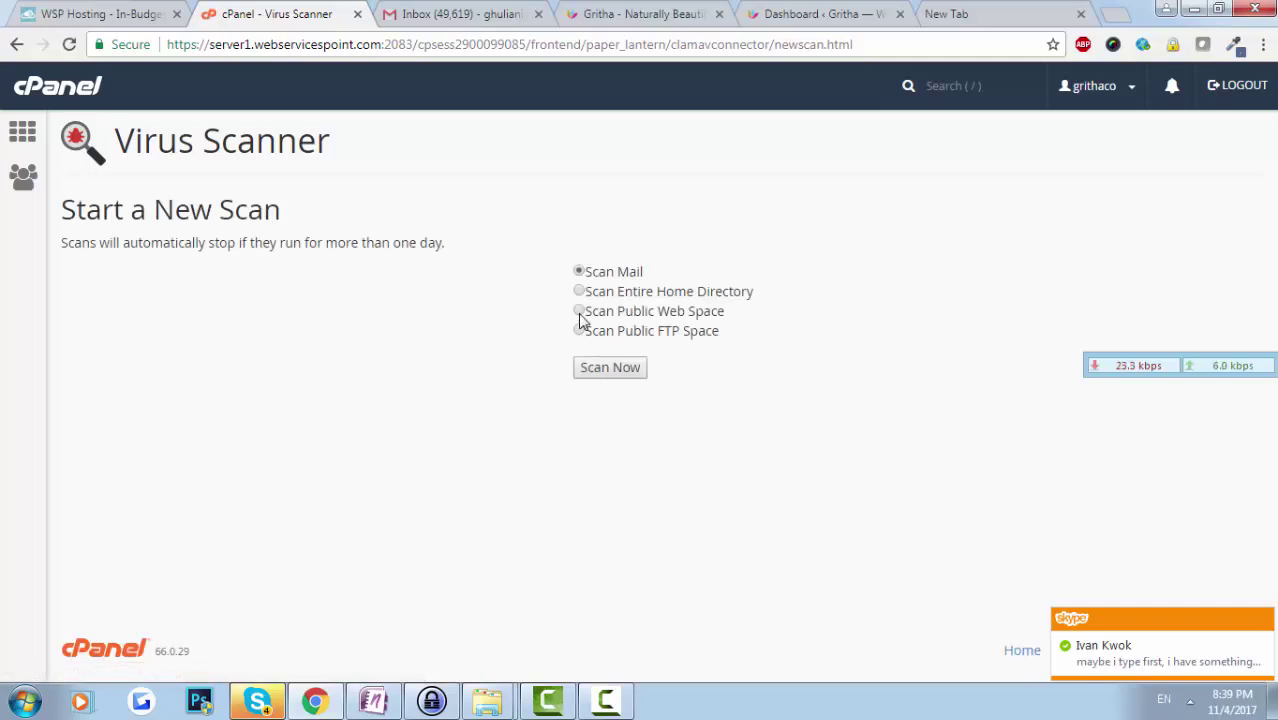
Step: Run a virus scan of the public web space and acknowledge the completion message
click(580, 312)
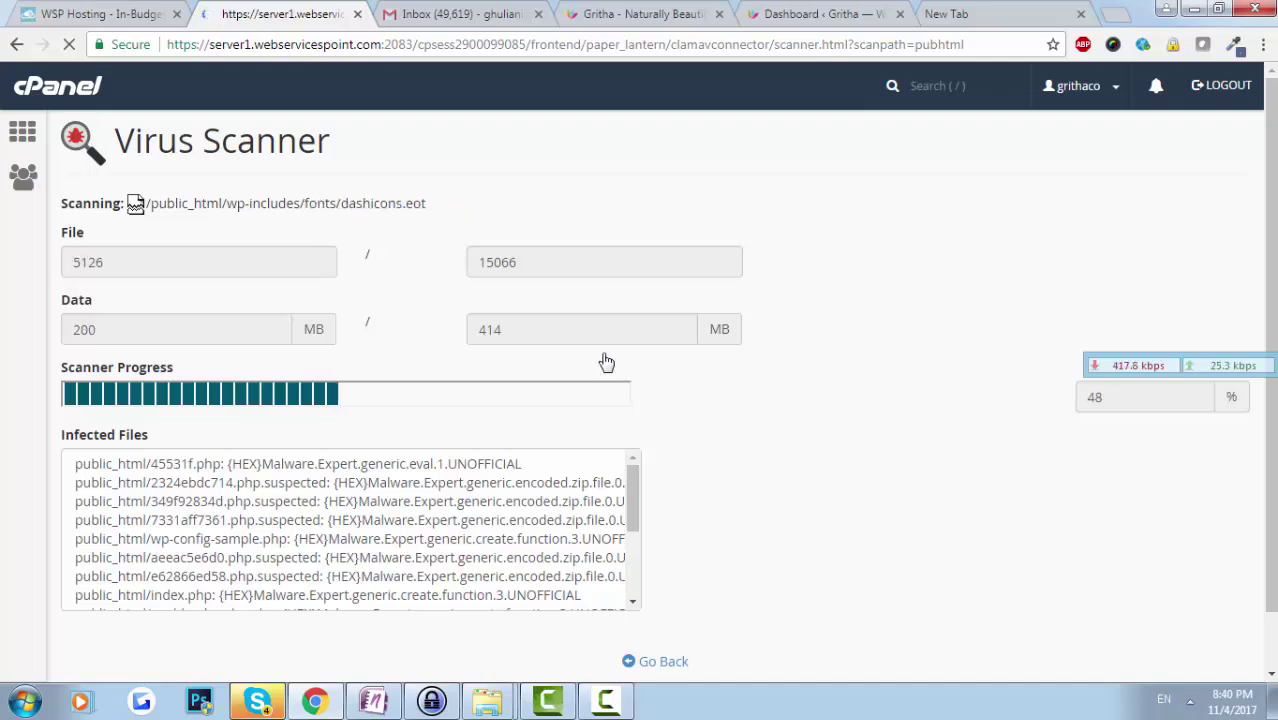
key(ctrl+shift+Tab)
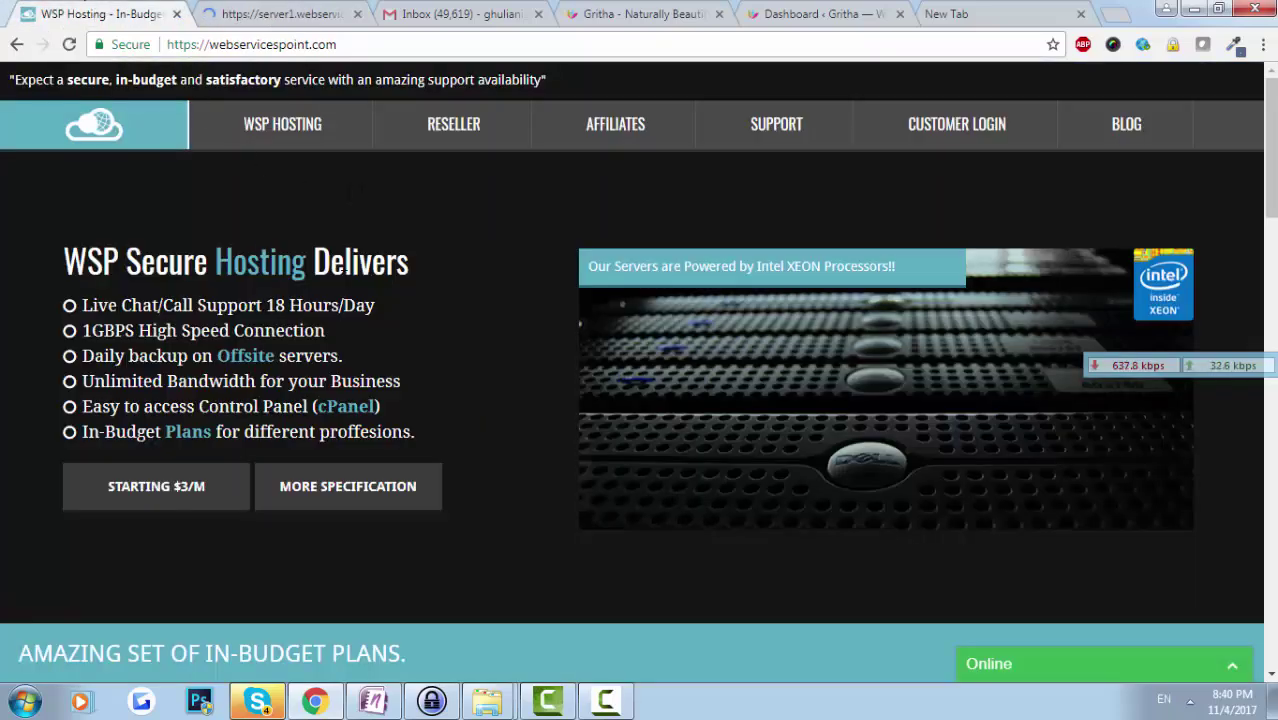
click(295, 13)
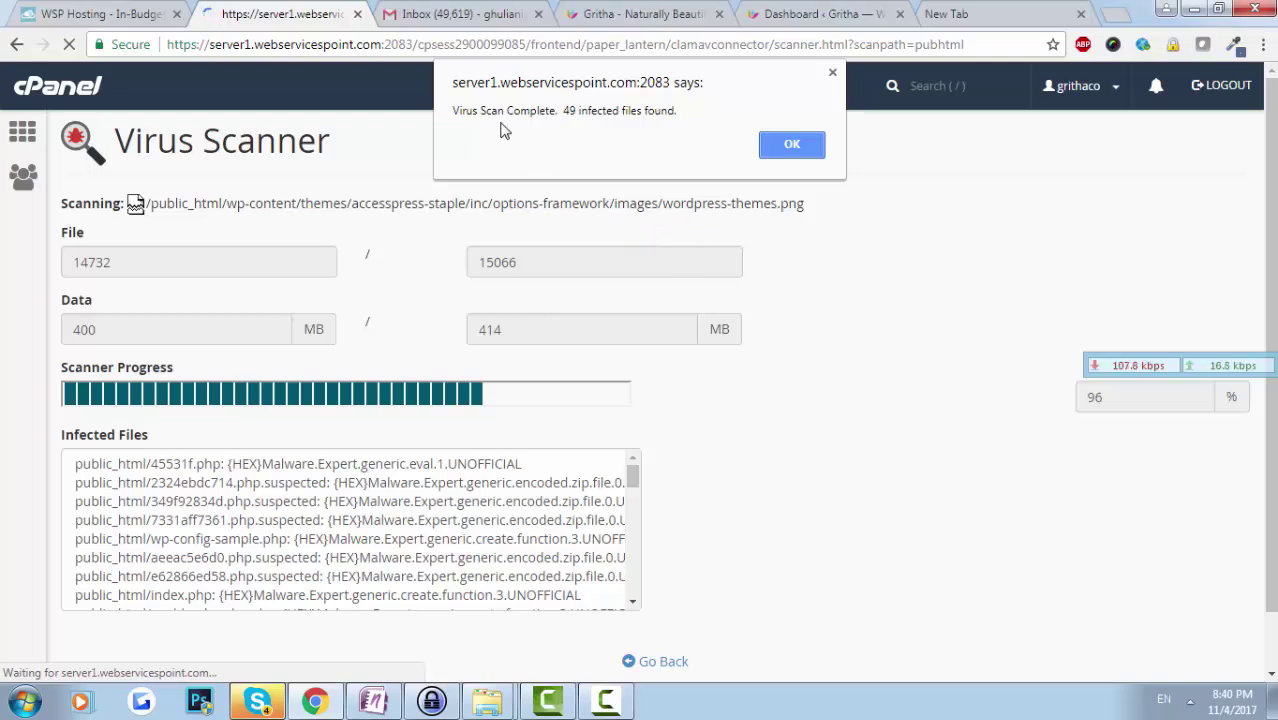
click(791, 146)
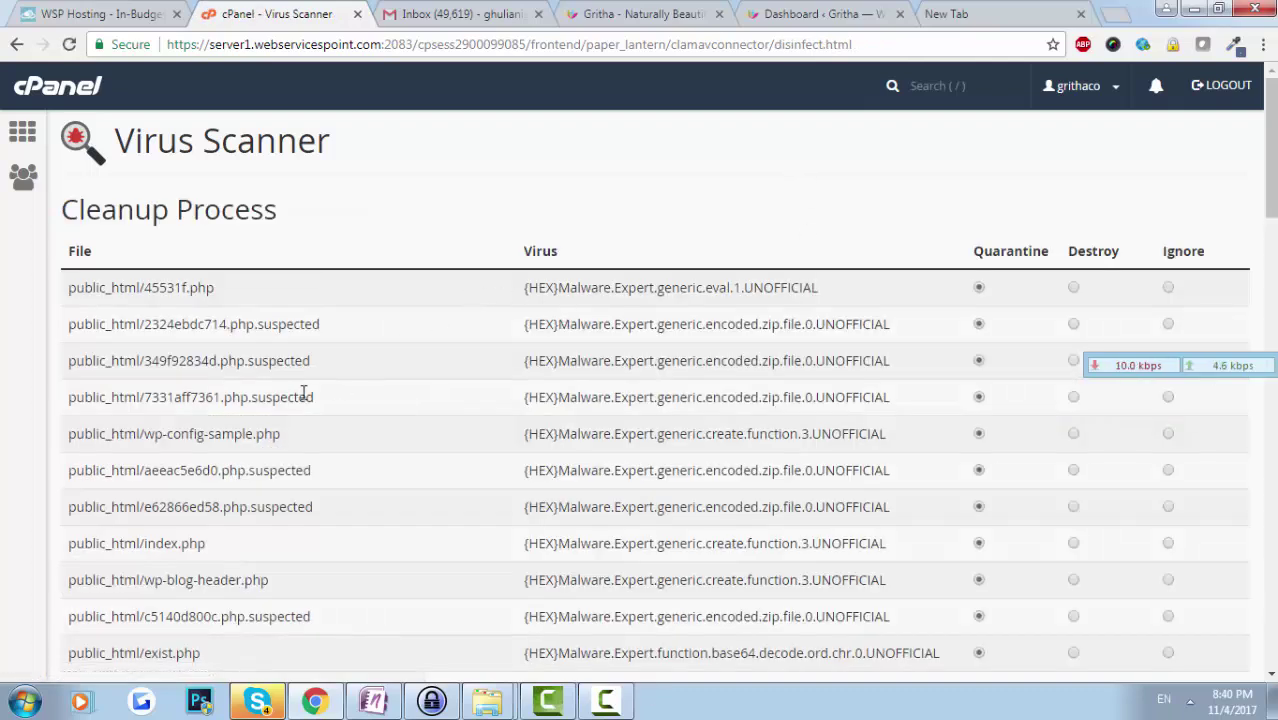
Step: Examine the names of the suspected PHP files in public_html in the scanner's cleanup list
scroll(300, 393, down, 2)
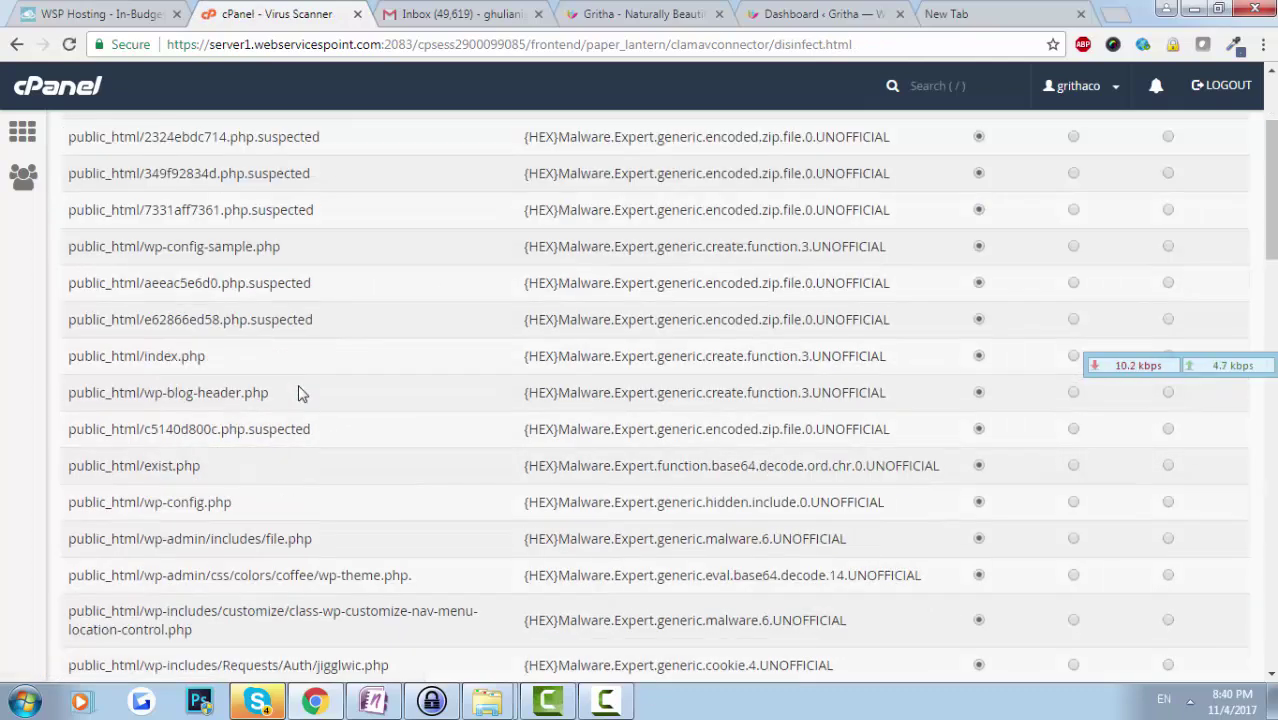
scroll(300, 393, up, 1)
double_click(190, 232)
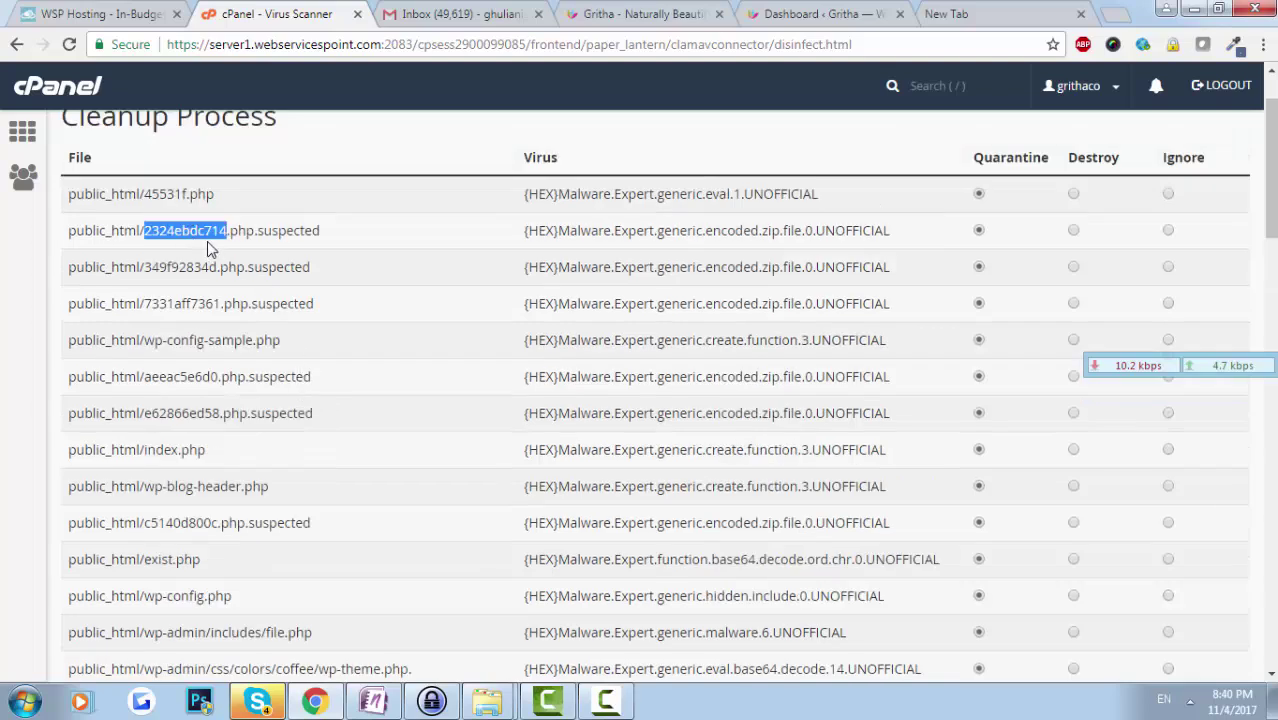
double_click(190, 265)
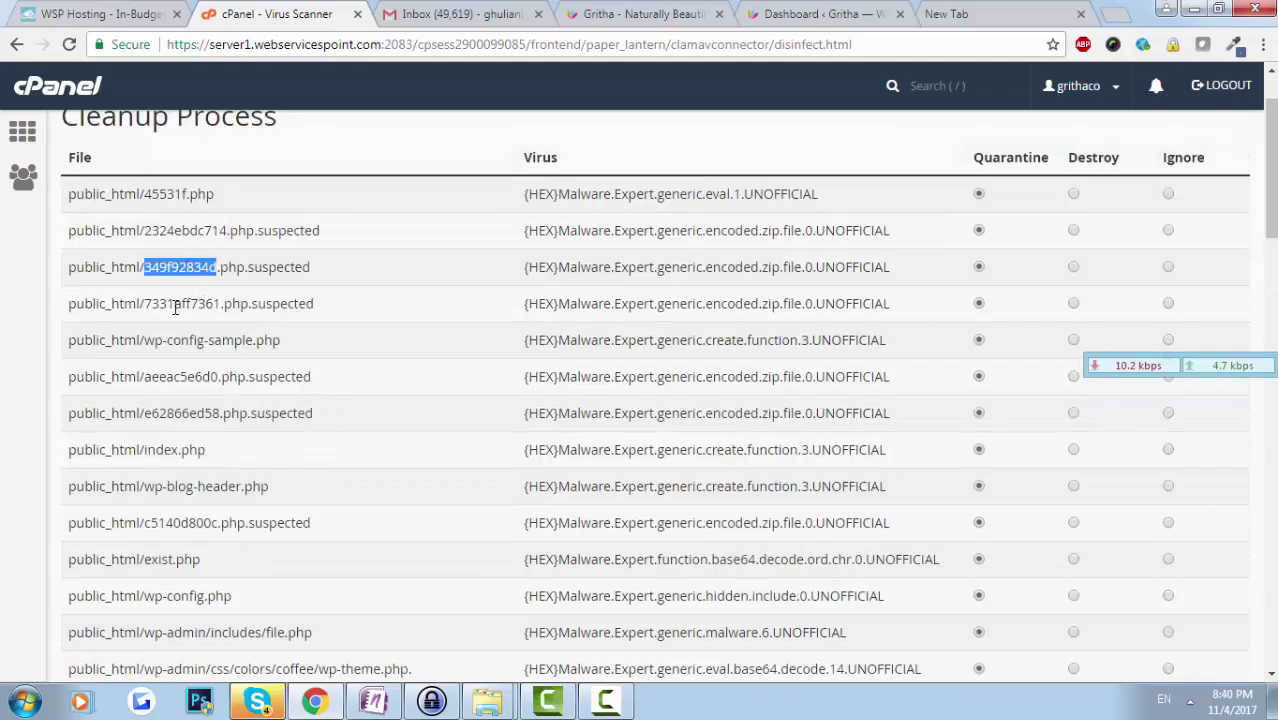
click(175, 308)
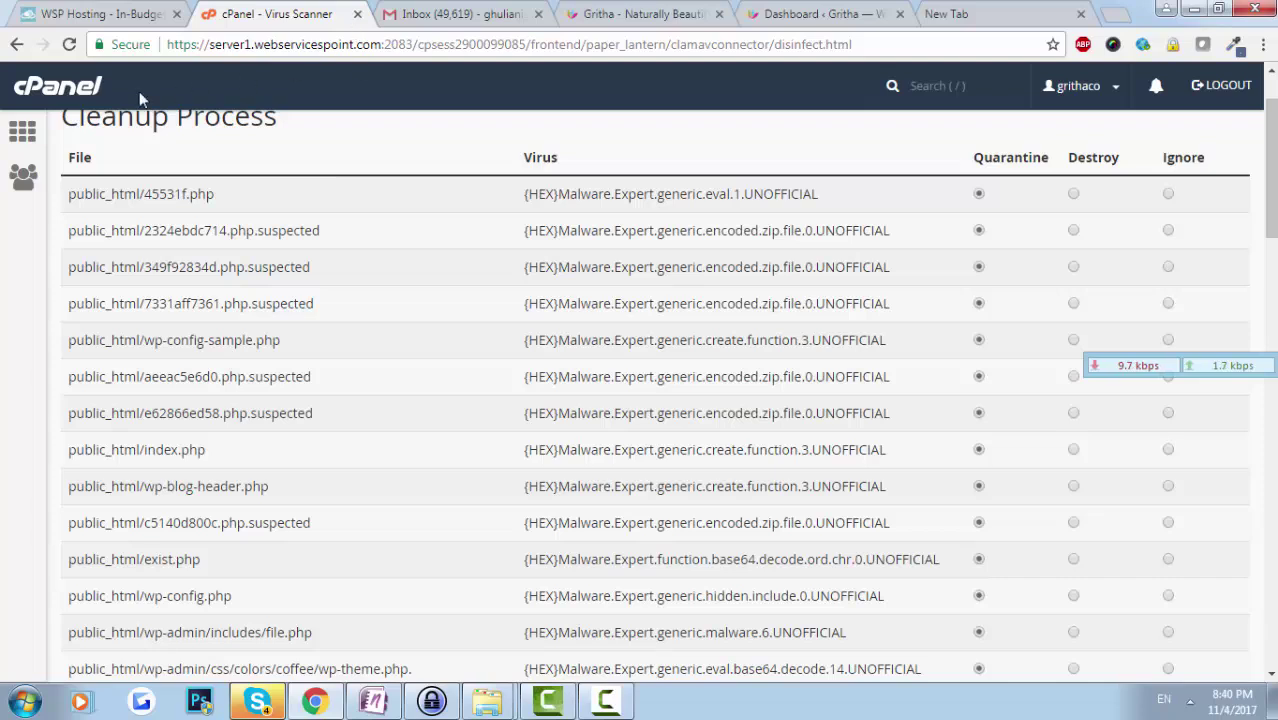
Step: Open the cPanel home page in a separate tab and launch the File Manager from it
middle_click(40, 145)
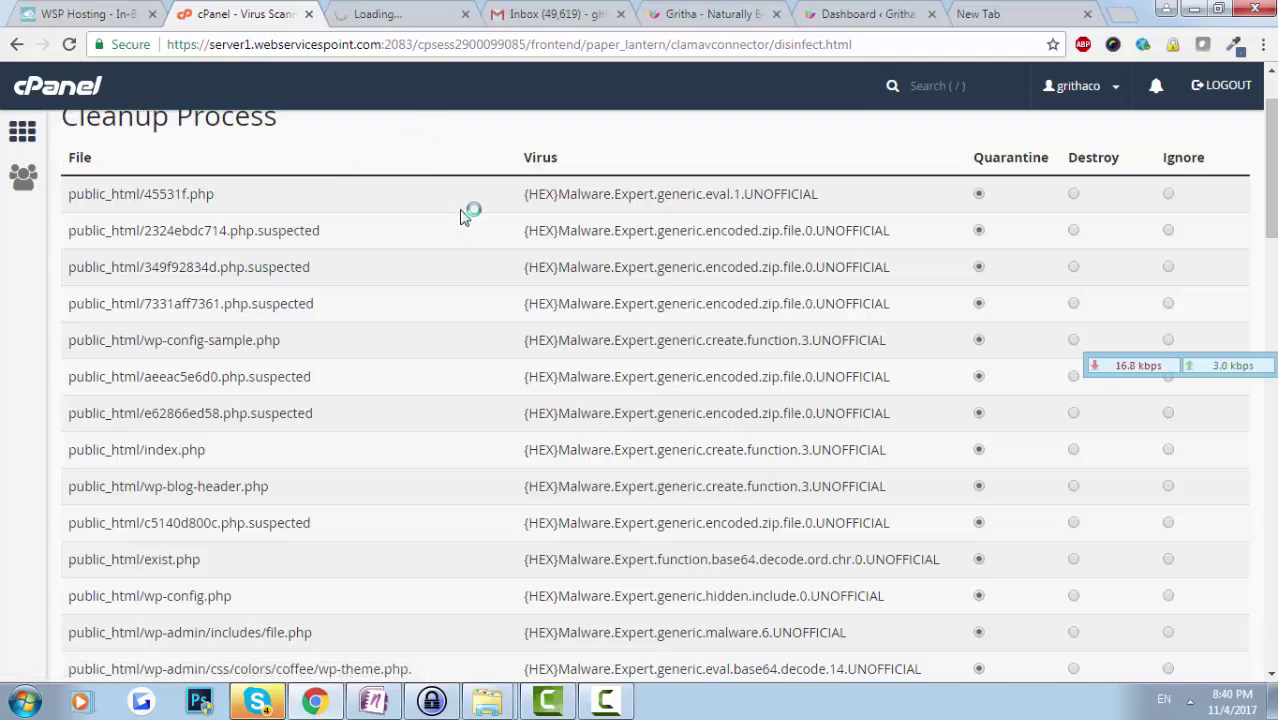
double_click(162, 194)
click(382, 14)
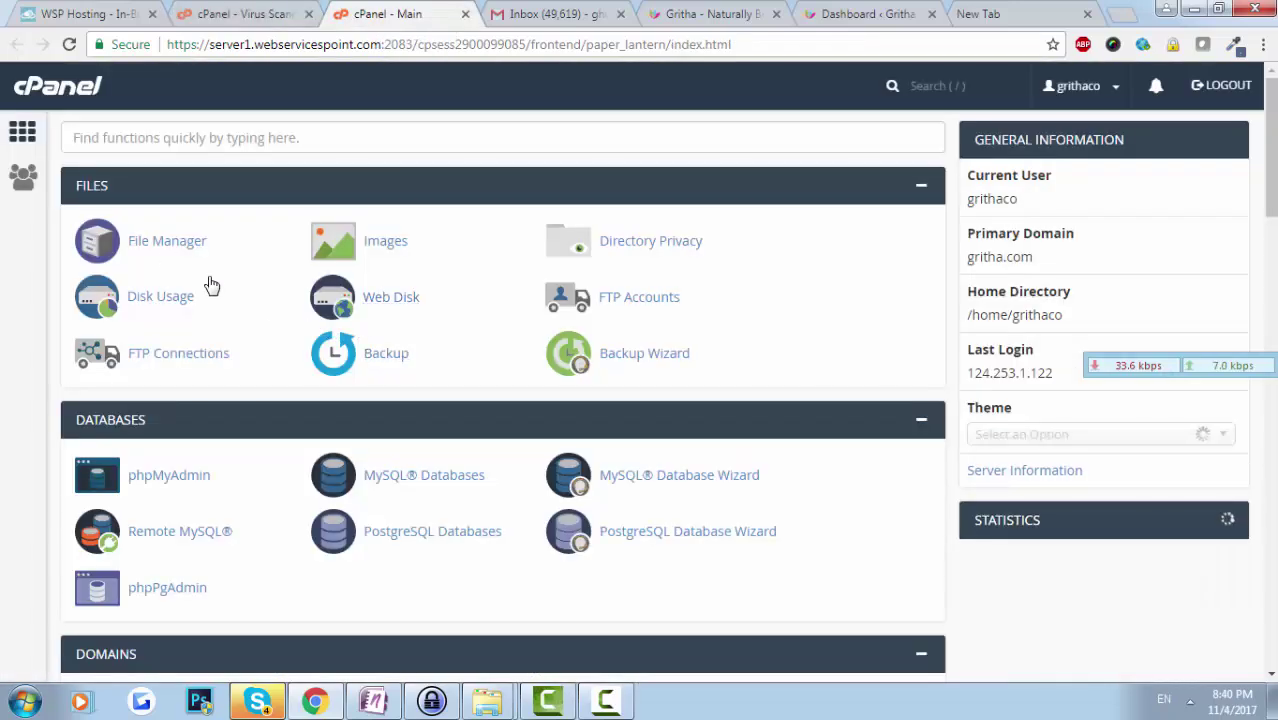
click(190, 242)
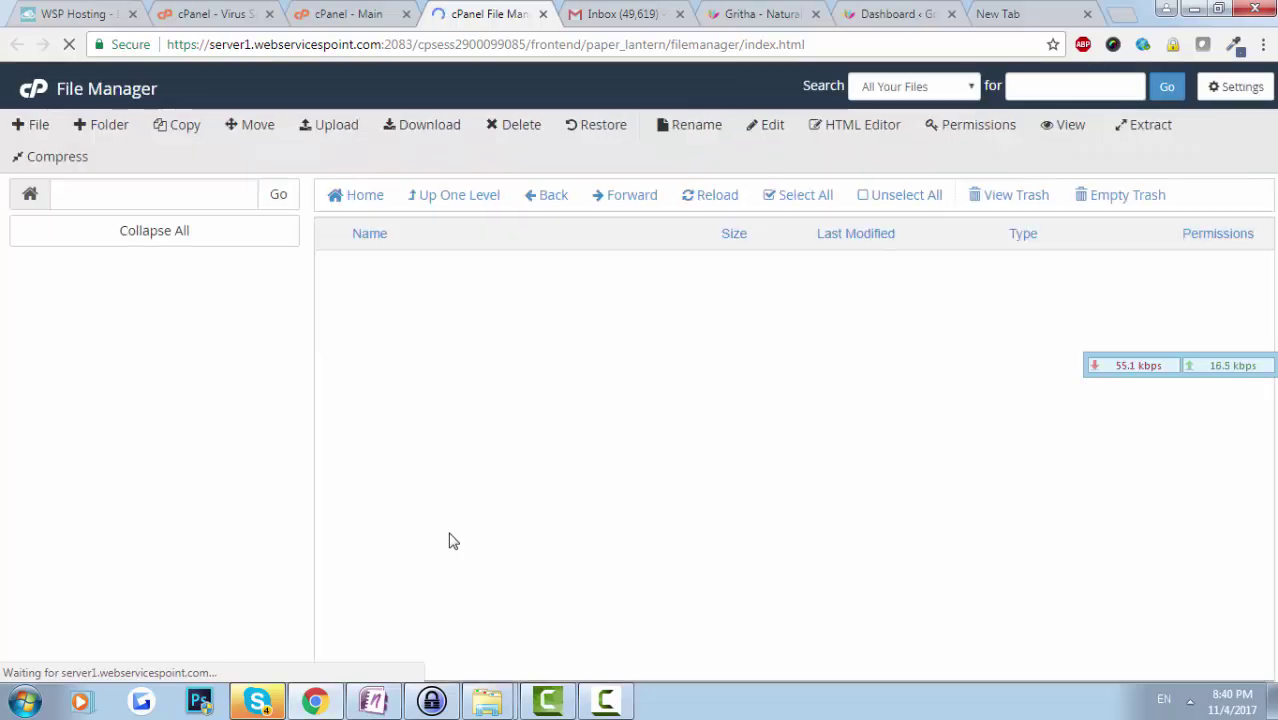
double_click(475, 386)
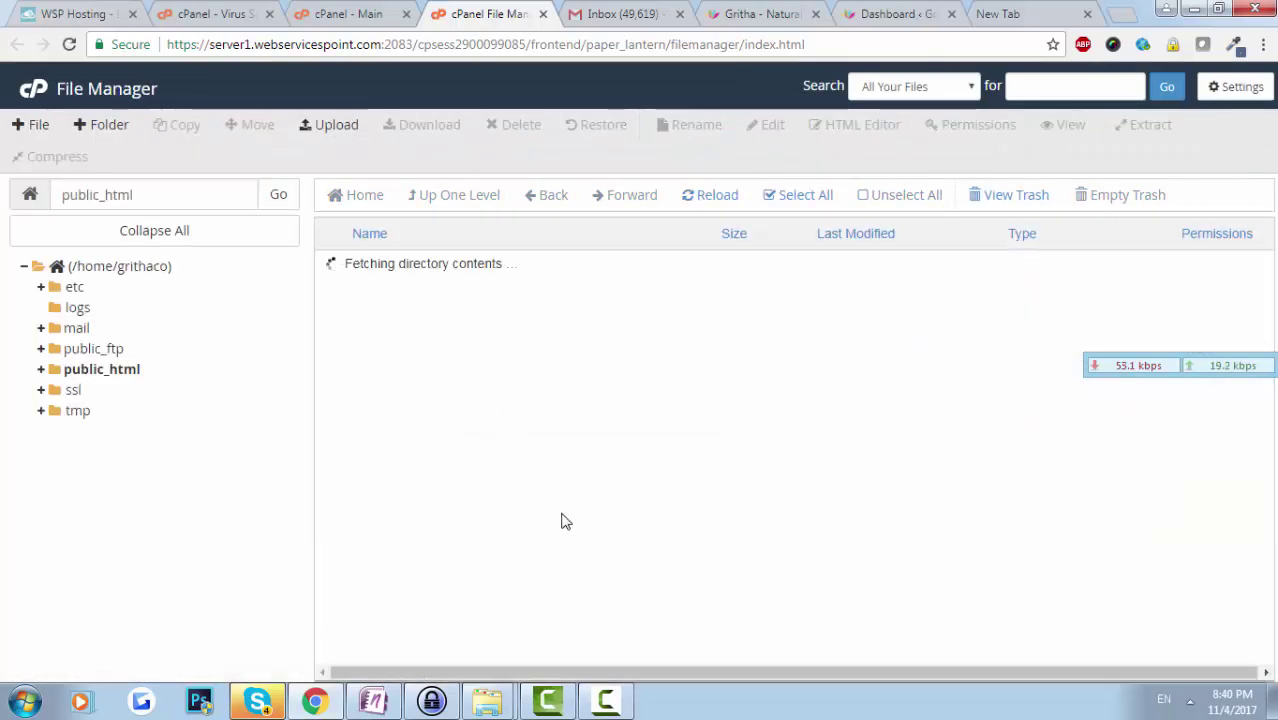
Step: Open public_html/45531f.php in the code editor and inspect its obfuscated code
scroll(530, 515, down, 1)
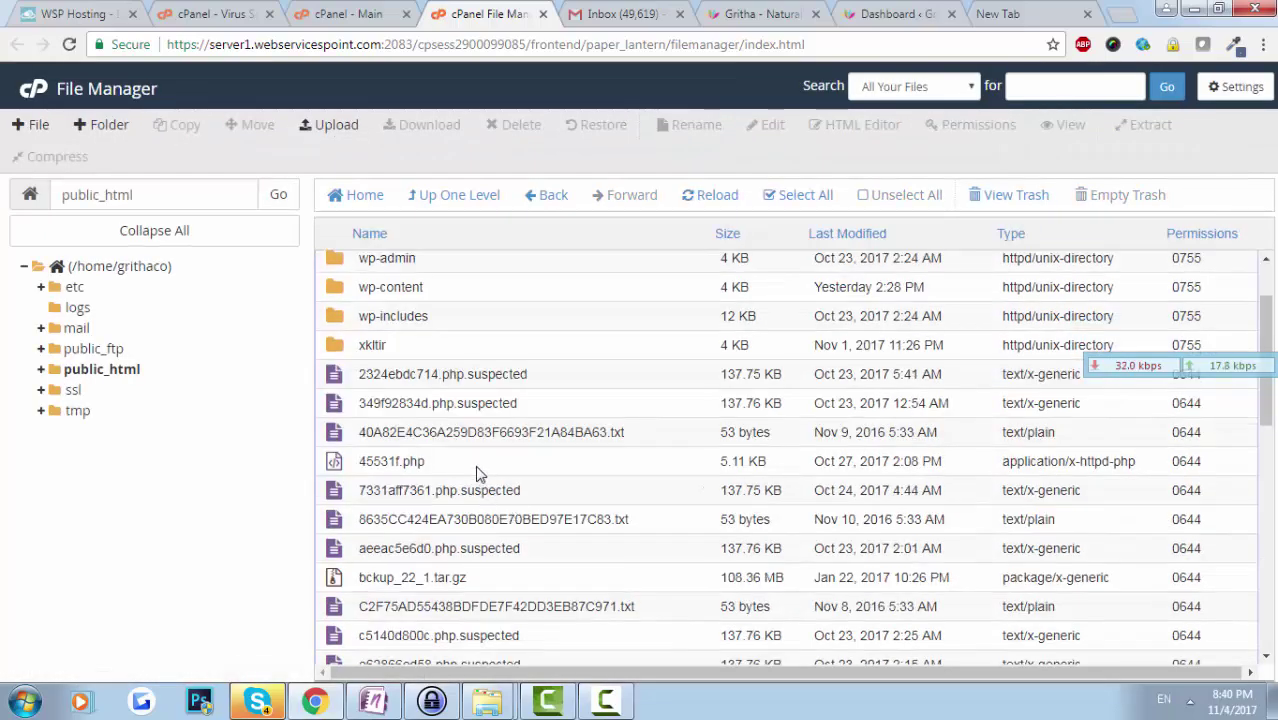
right_click(477, 468)
click(546, 490)
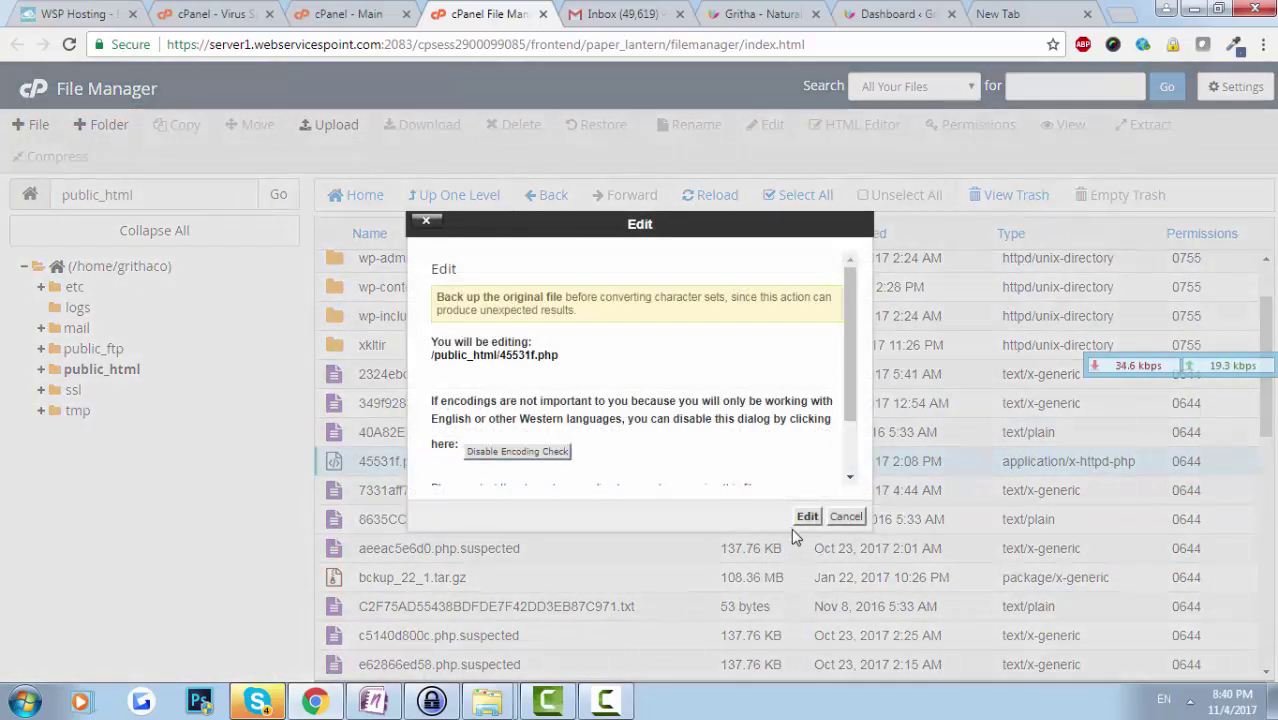
click(806, 435)
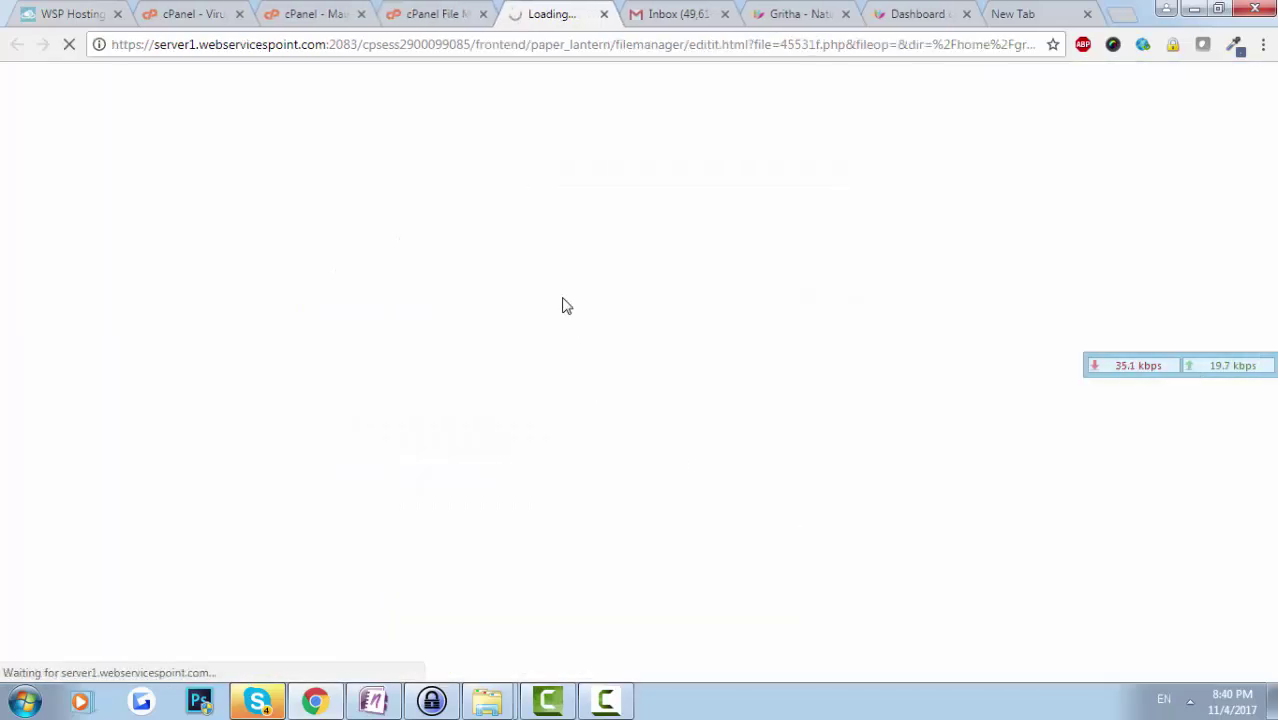
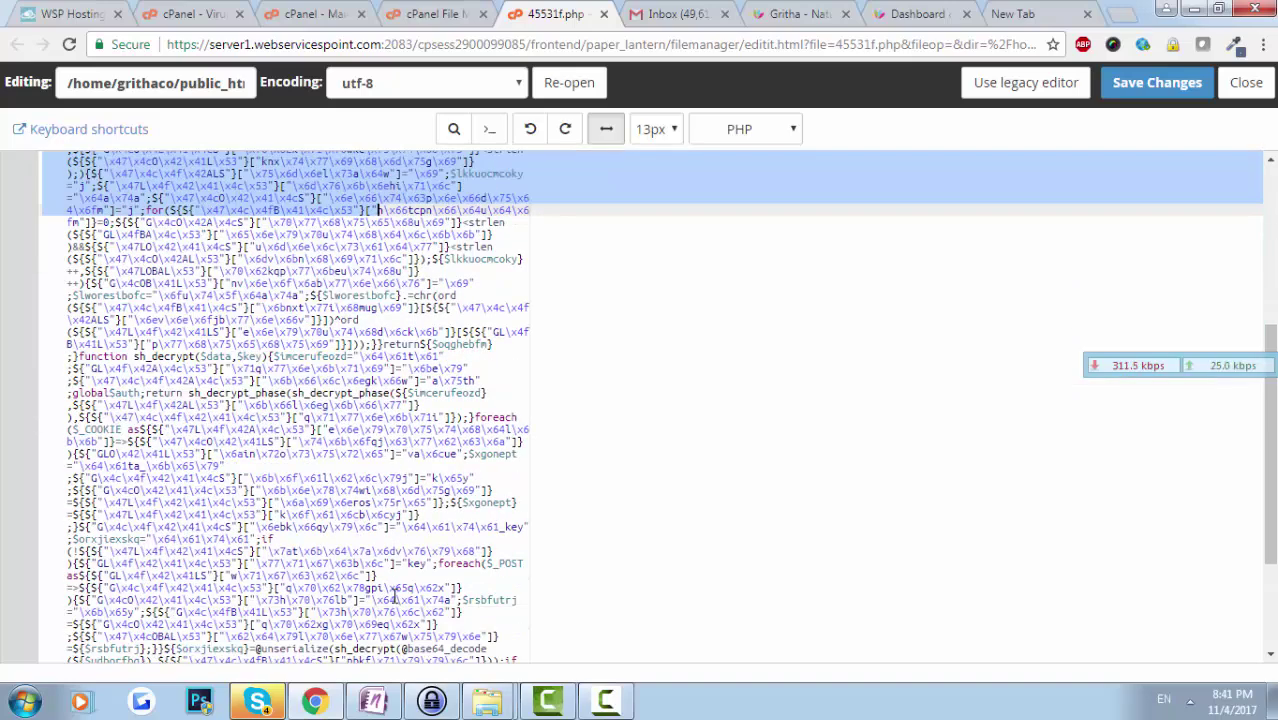
scroll(396, 598, down, 3)
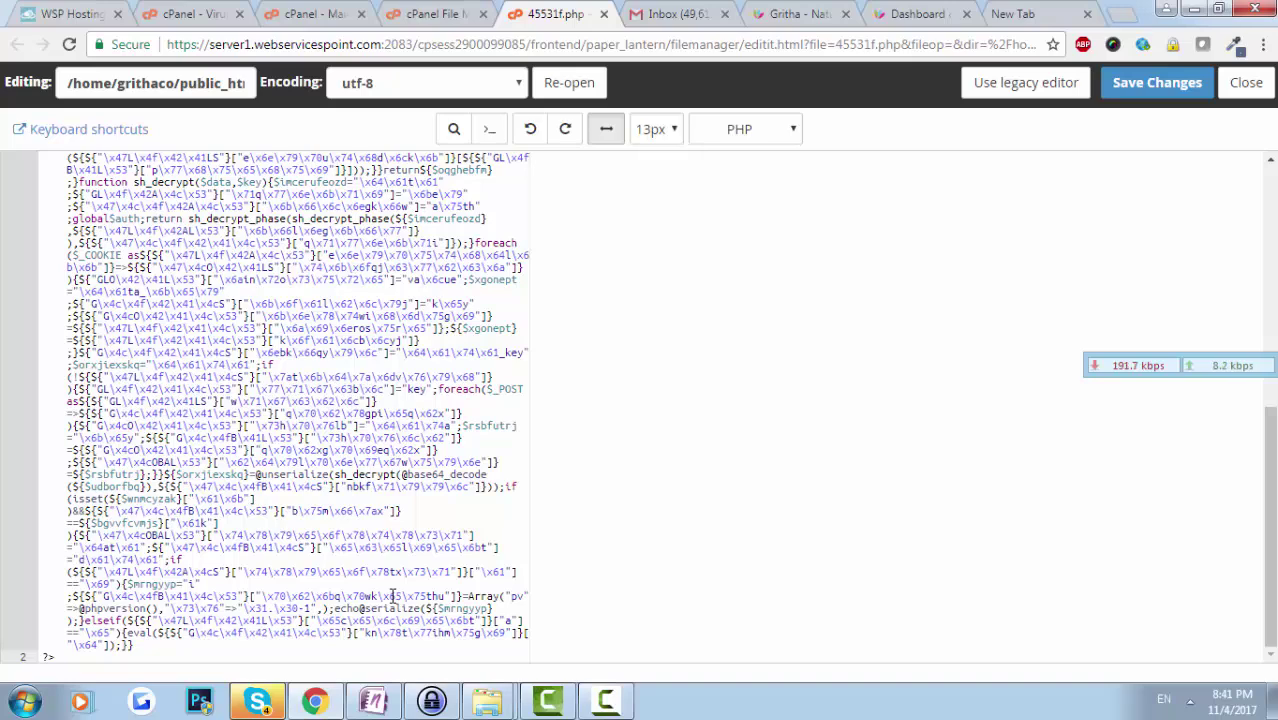
drag(447, 401, 470, 12)
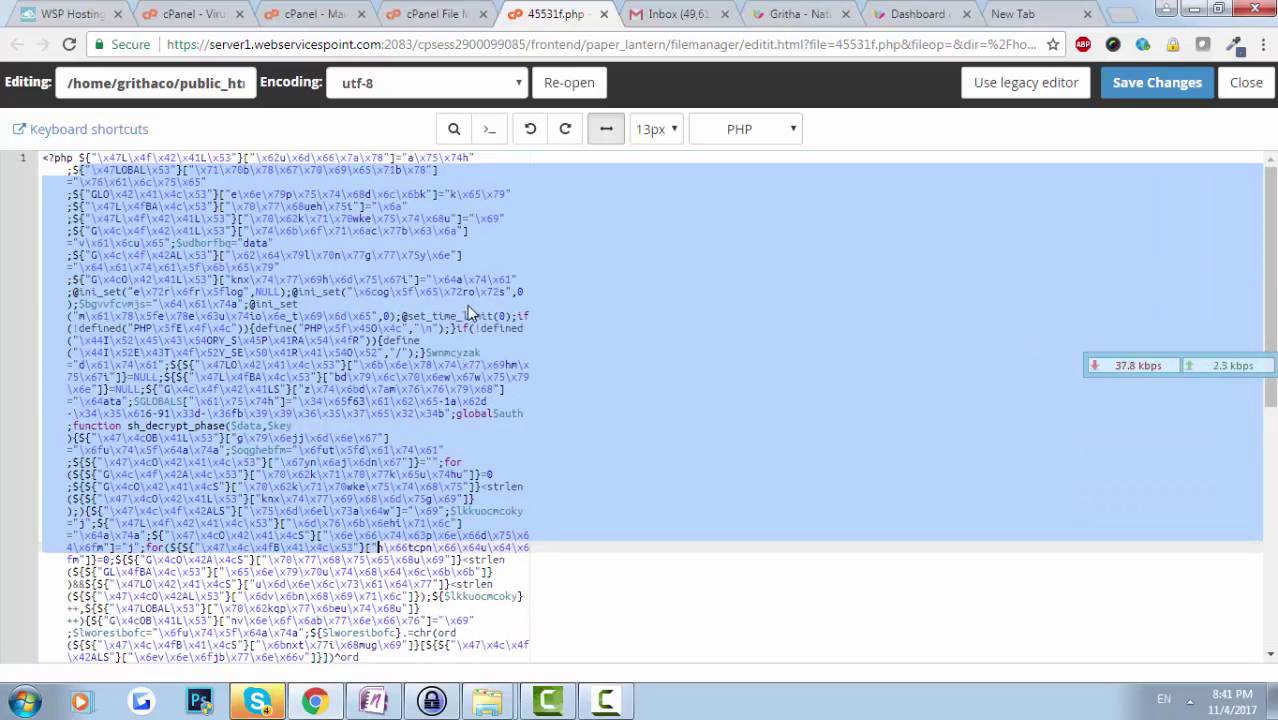
Step: Return to the Virus Scanner's cleanup list and examine the infected files through to the end of the list
click(437, 14)
click(305, 14)
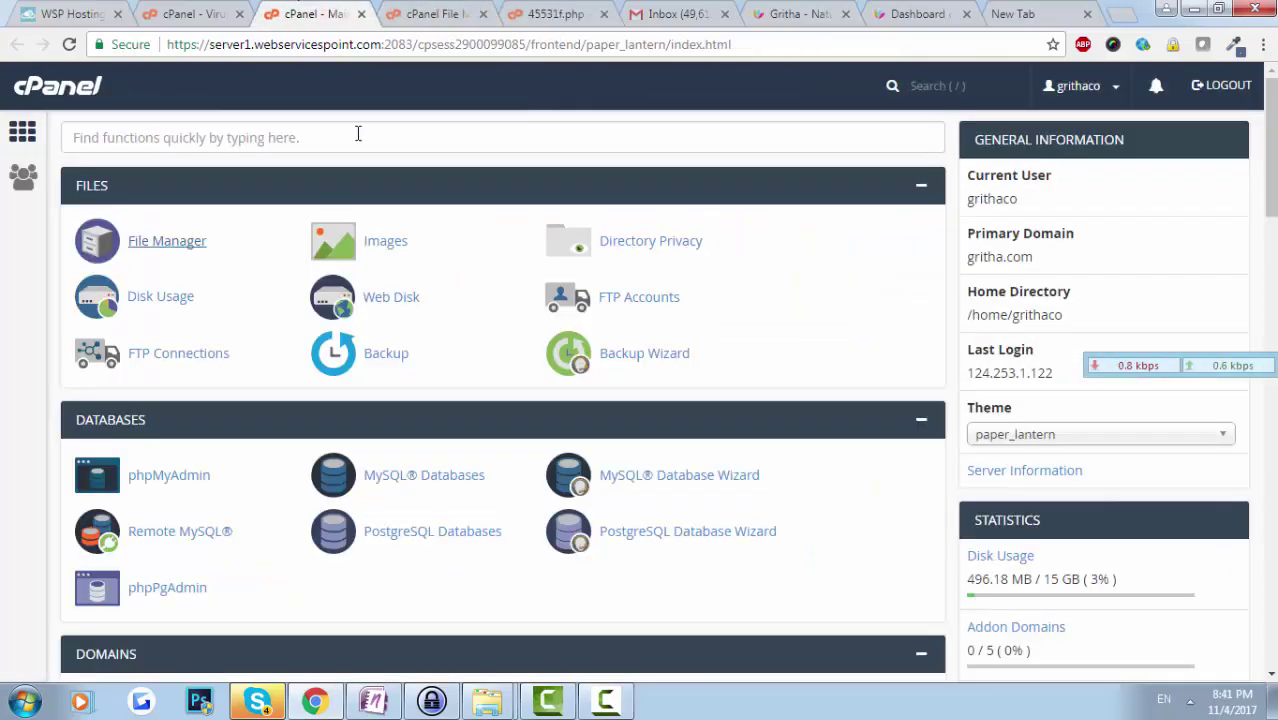
click(195, 14)
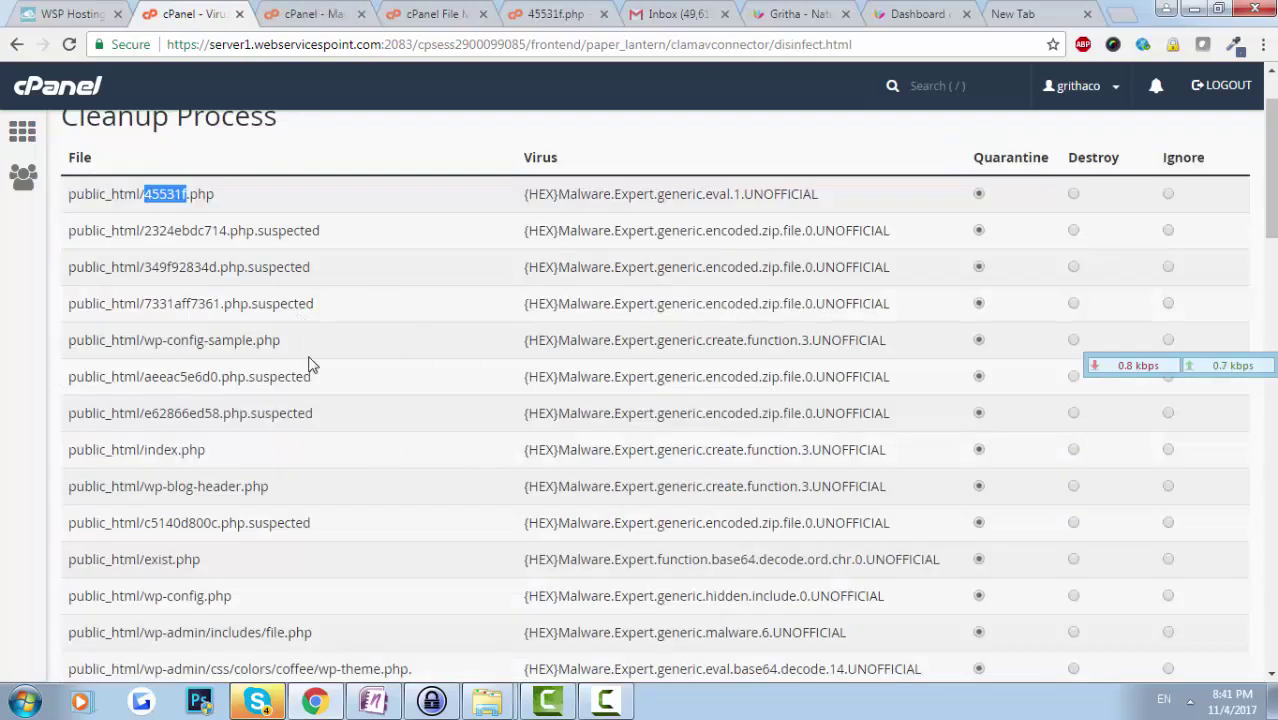
scroll(266, 338, down, 2)
scroll(266, 340, up, 3)
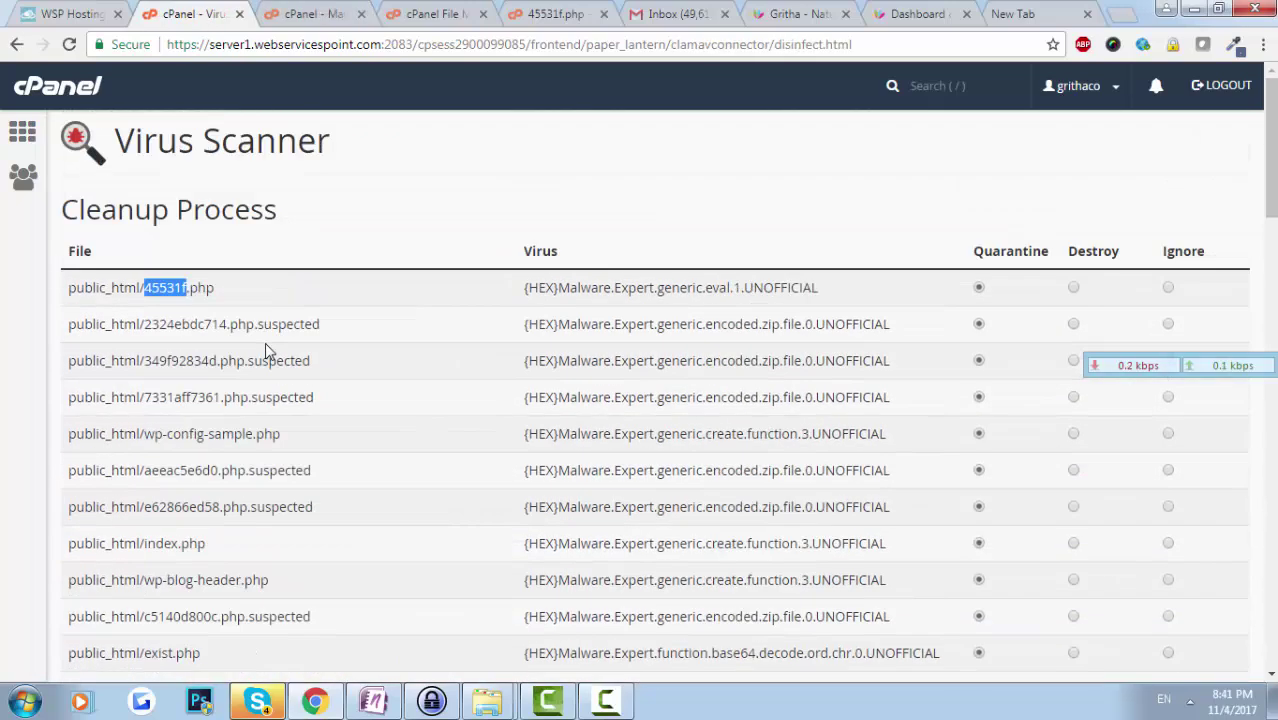
scroll(292, 262, down, 1)
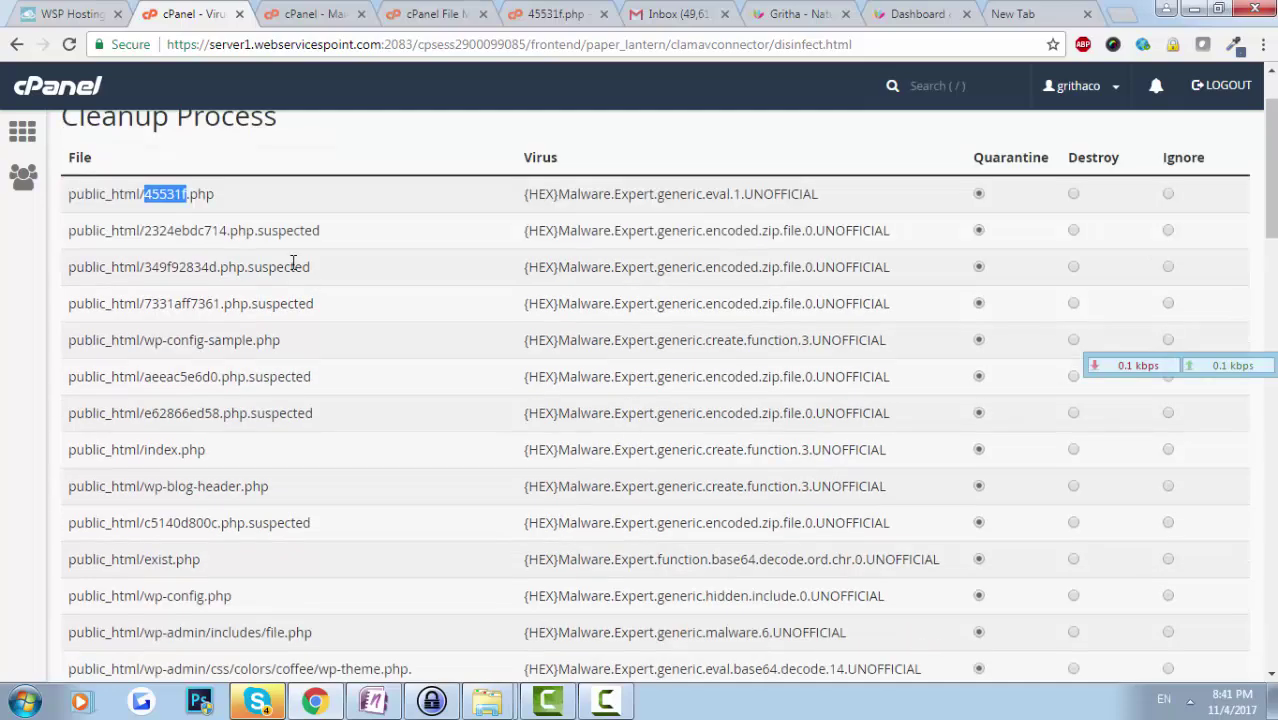
double_click(164, 198)
scroll(322, 379, down, 5)
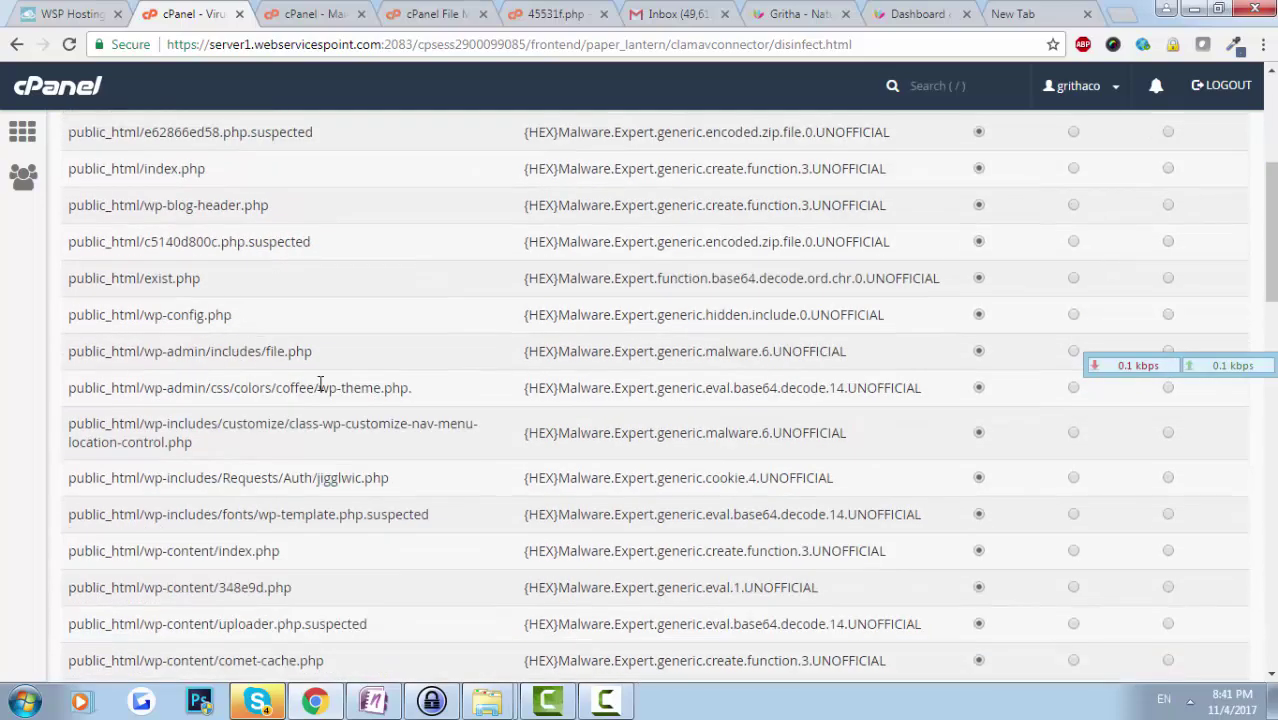
scroll(907, 508, down, 10)
scroll(979, 587, down, 5)
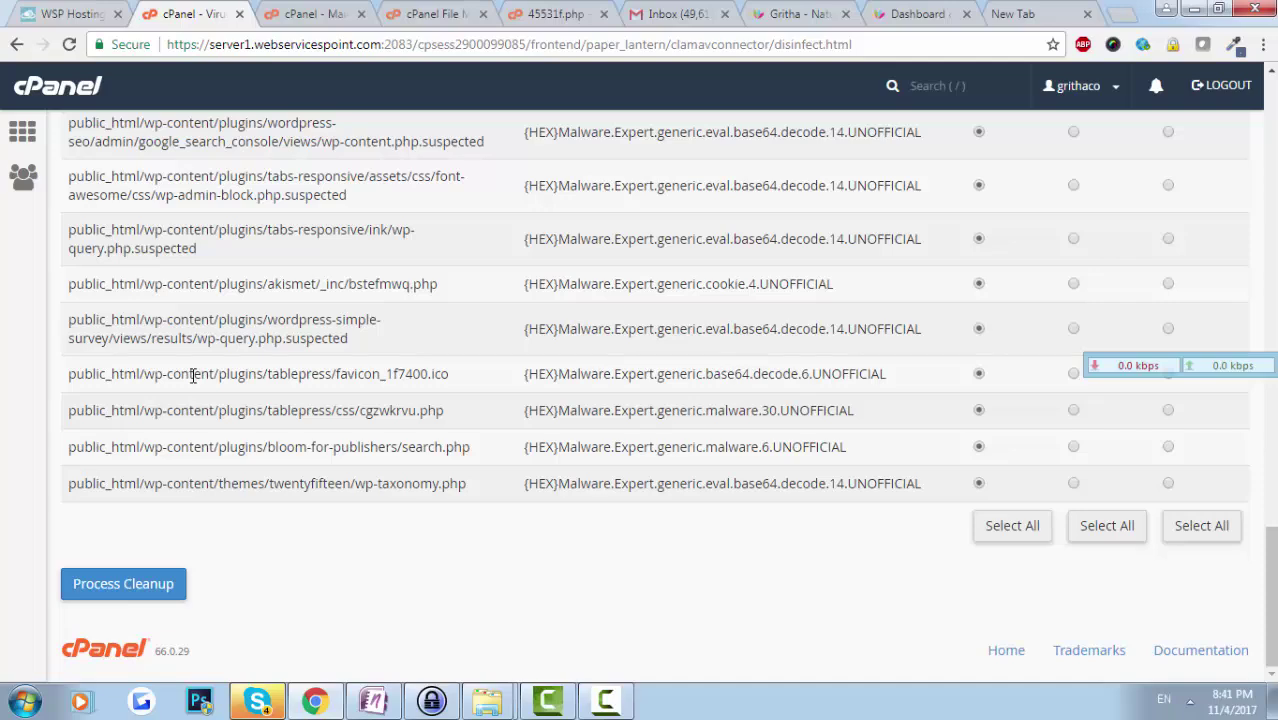
Step: Find and highlight index.php of public_html in the infected files list, and switch to the Gritha website
scroll(191, 368, up, 1)
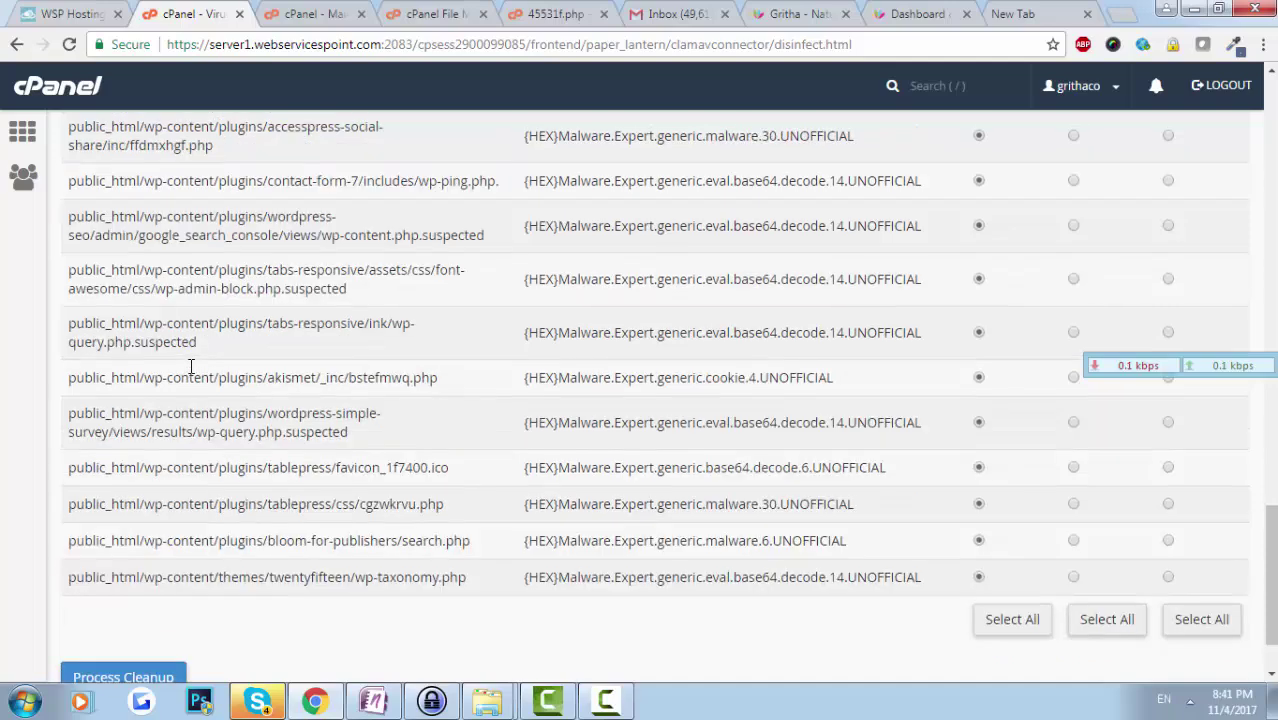
scroll(222, 428, up, 5)
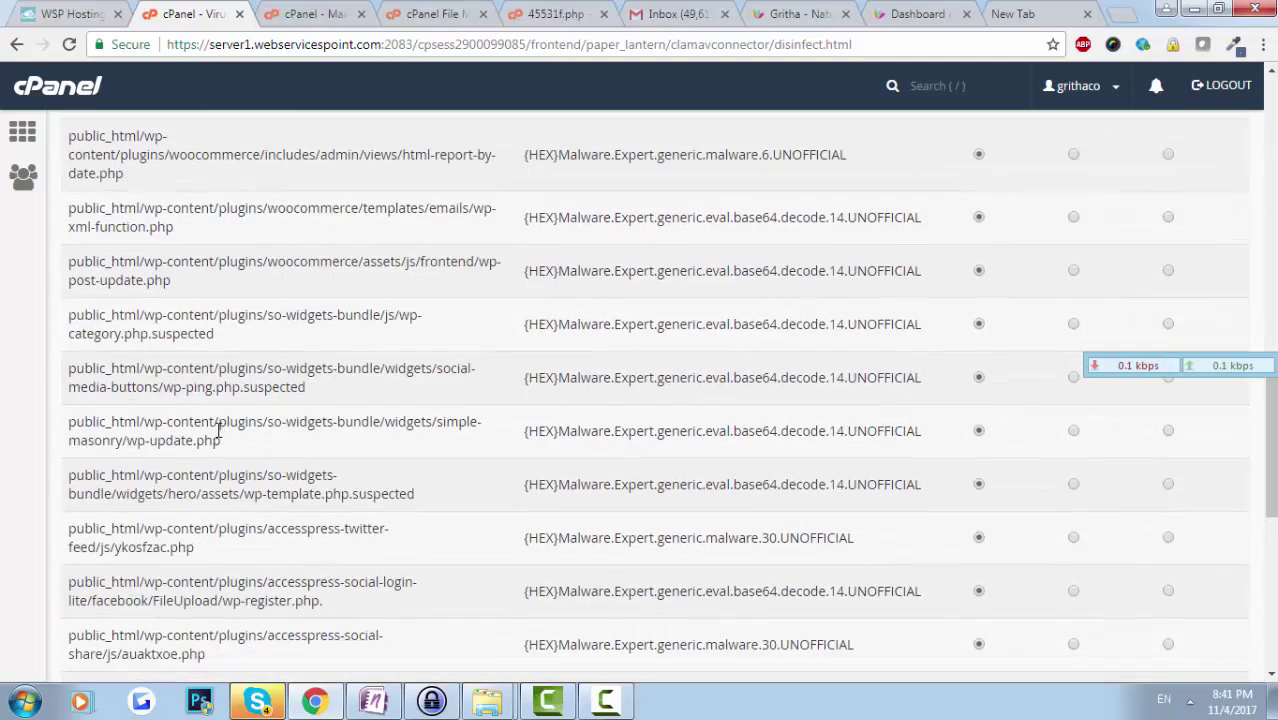
scroll(218, 428, up, 15)
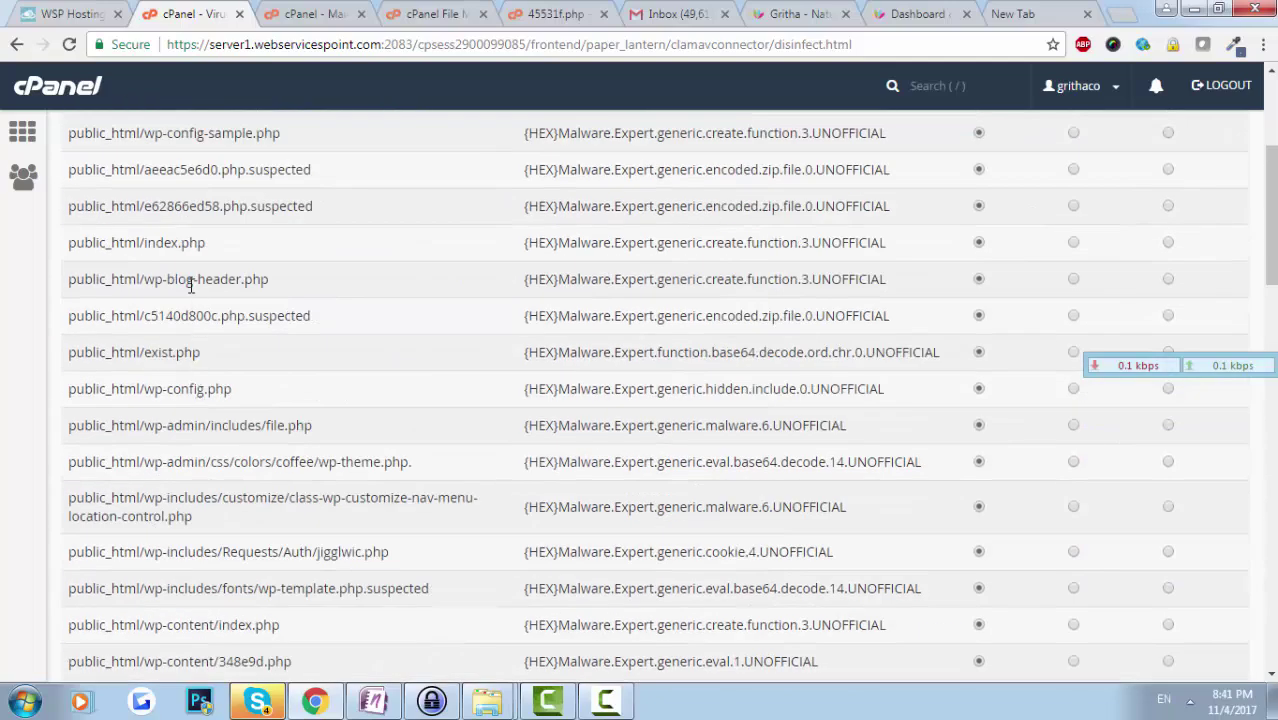
drag(76, 242, 136, 244)
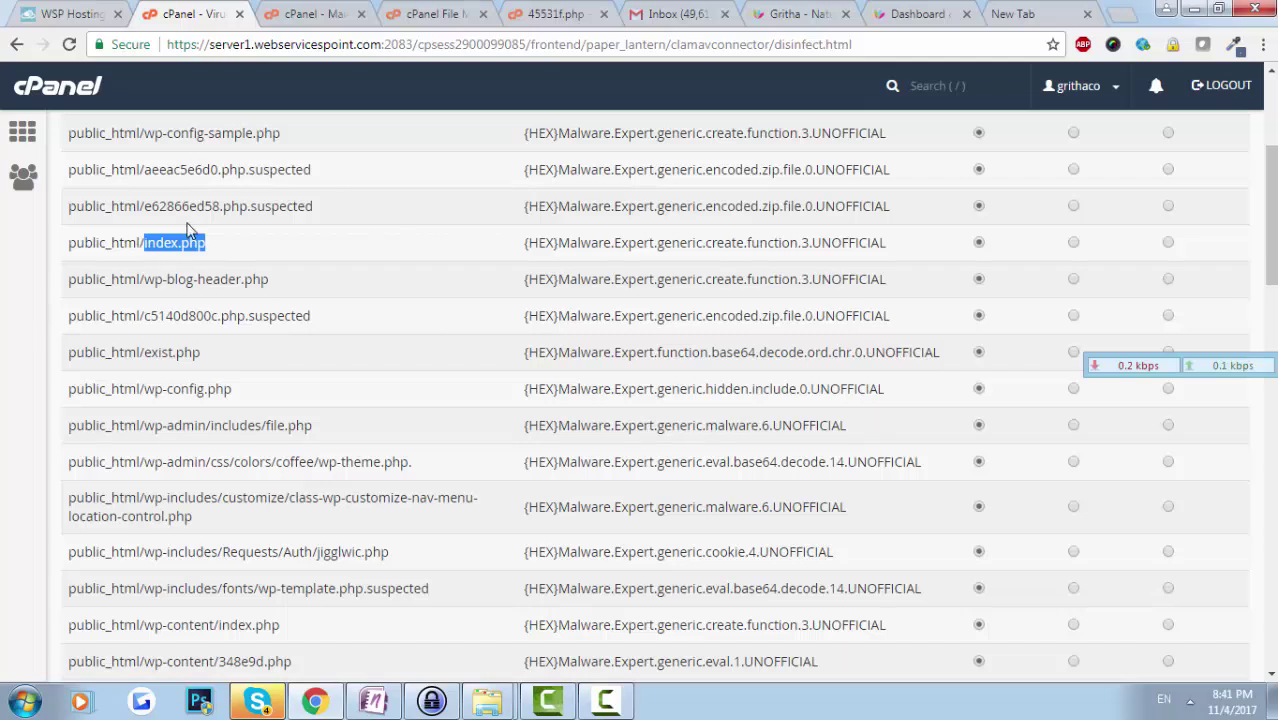
key(ctrl+7)
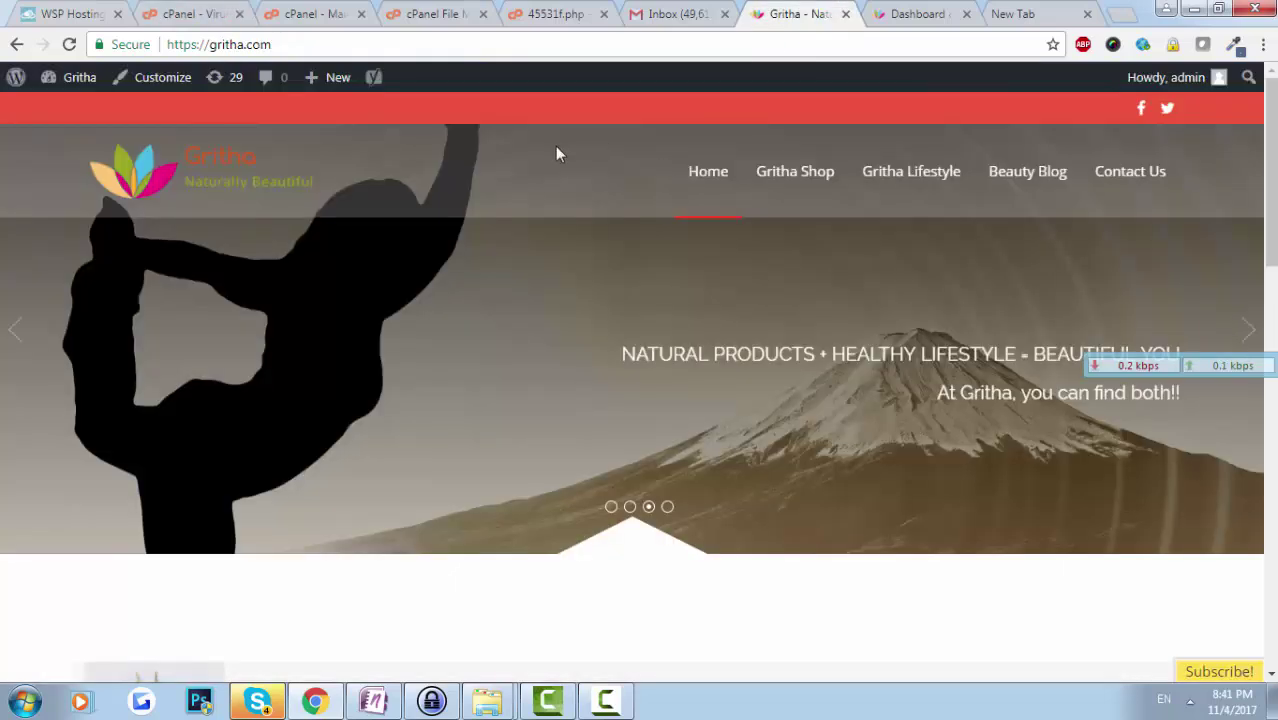
Step: Return to the File Manager, select everything in public_html and set up its compression as a Zip Archive
click(210, 12)
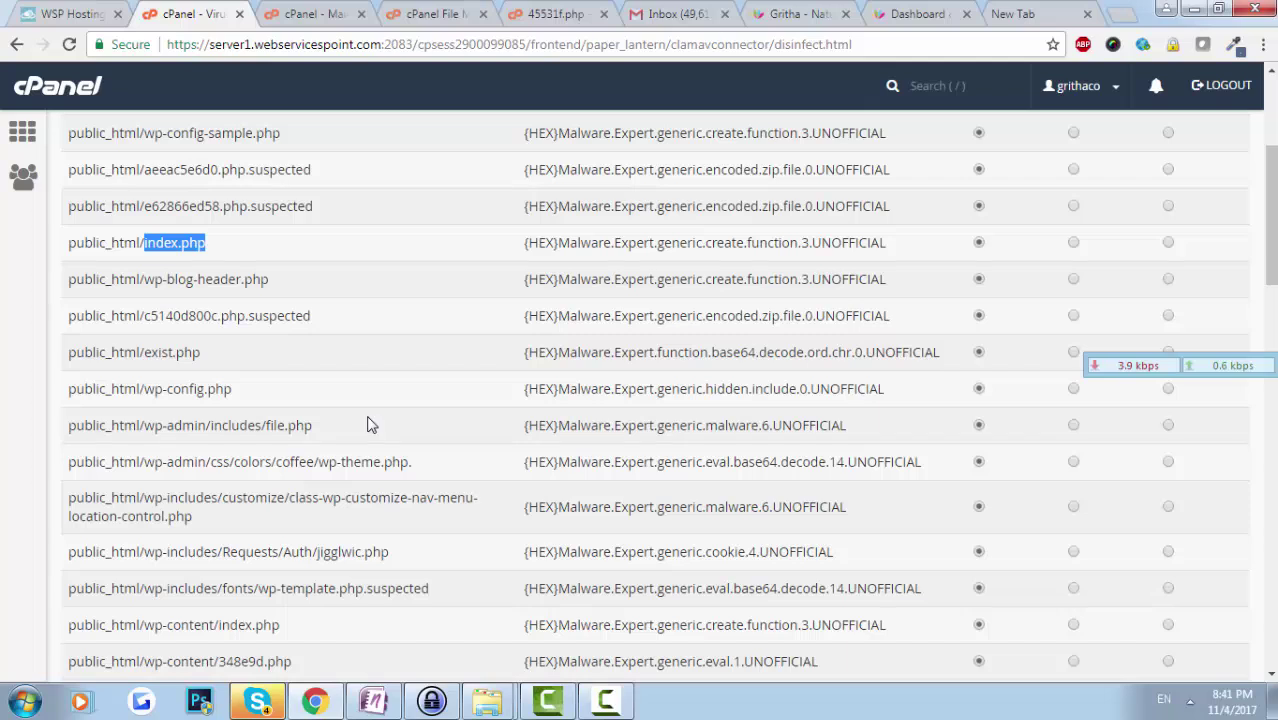
click(333, 12)
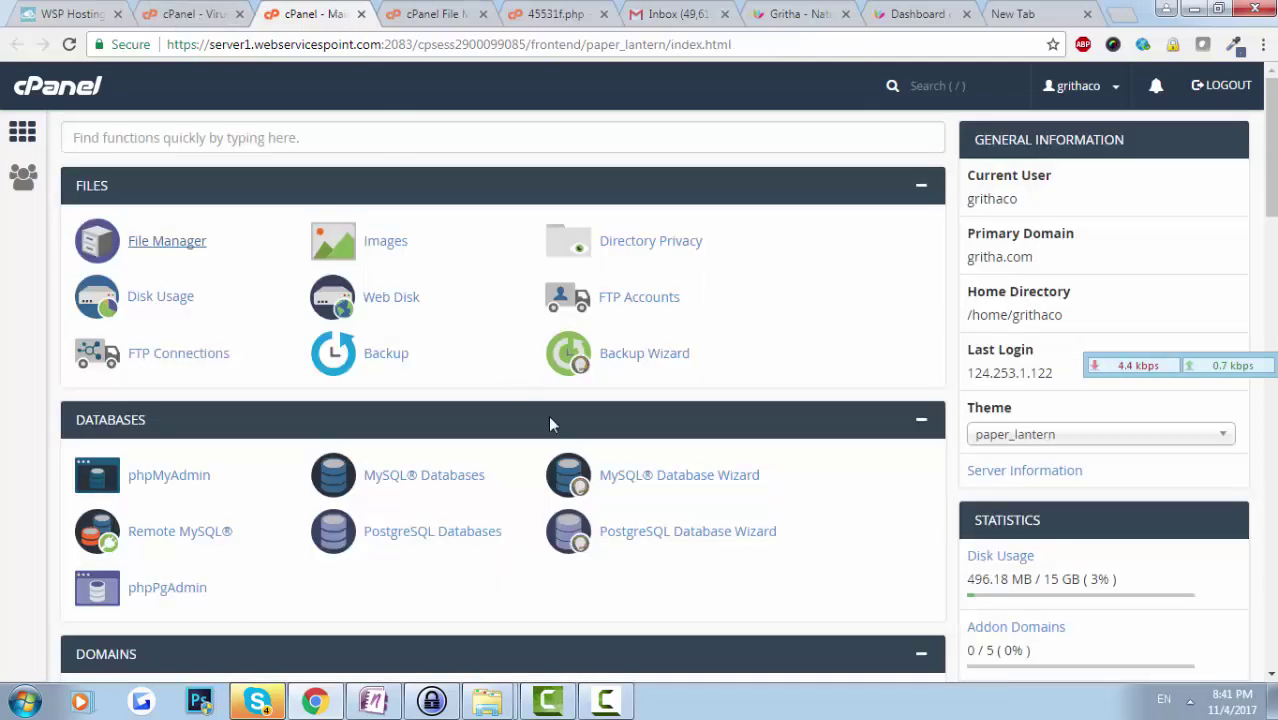
click(425, 14)
scroll(480, 468, up, 1)
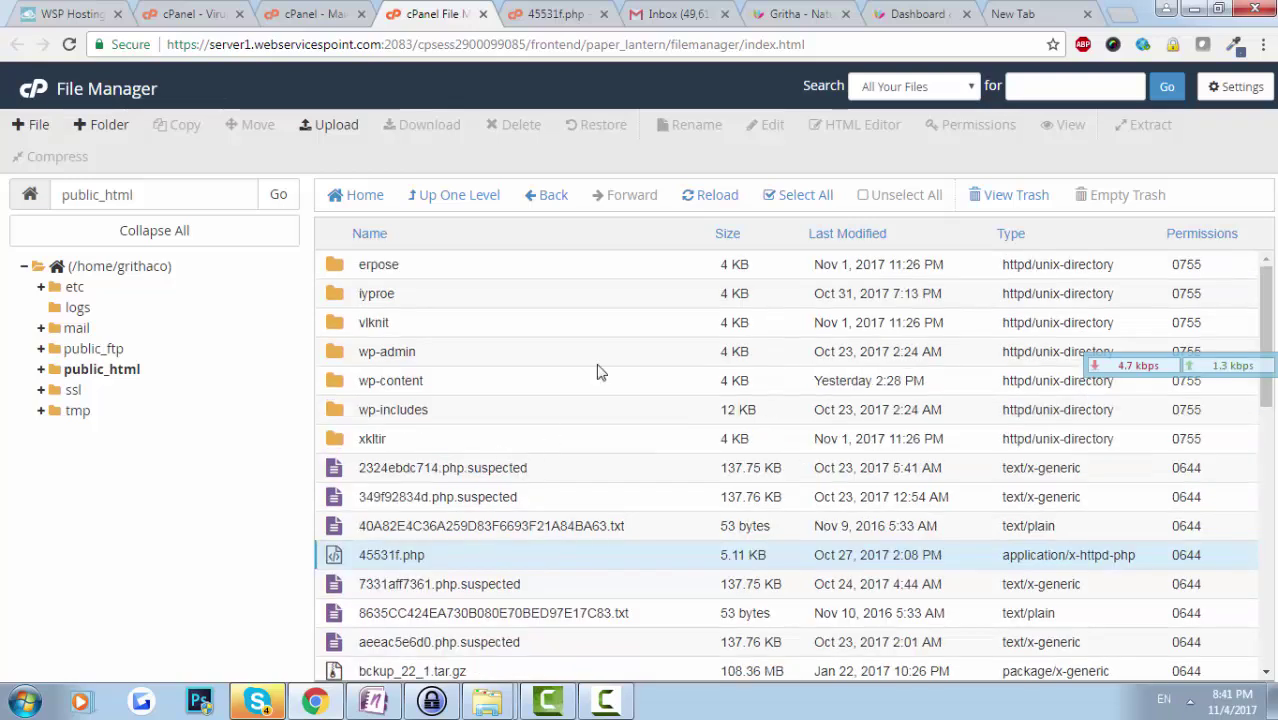
click(795, 195)
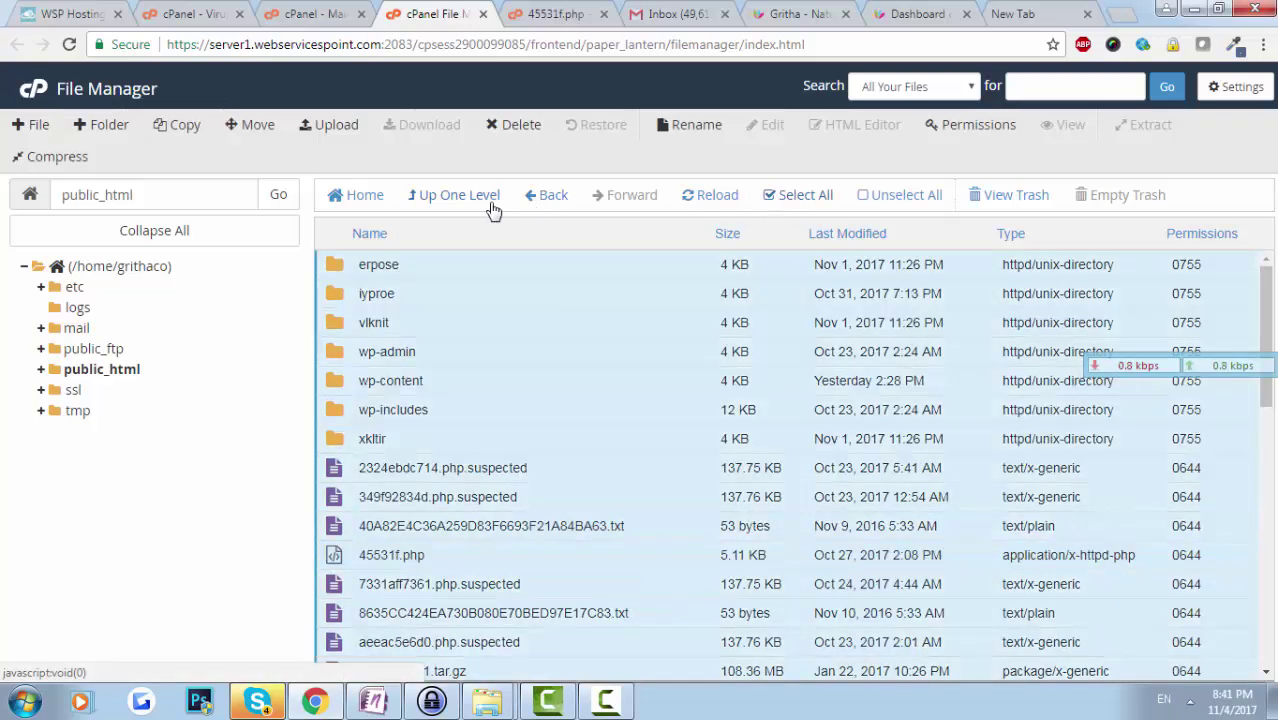
right_click(521, 360)
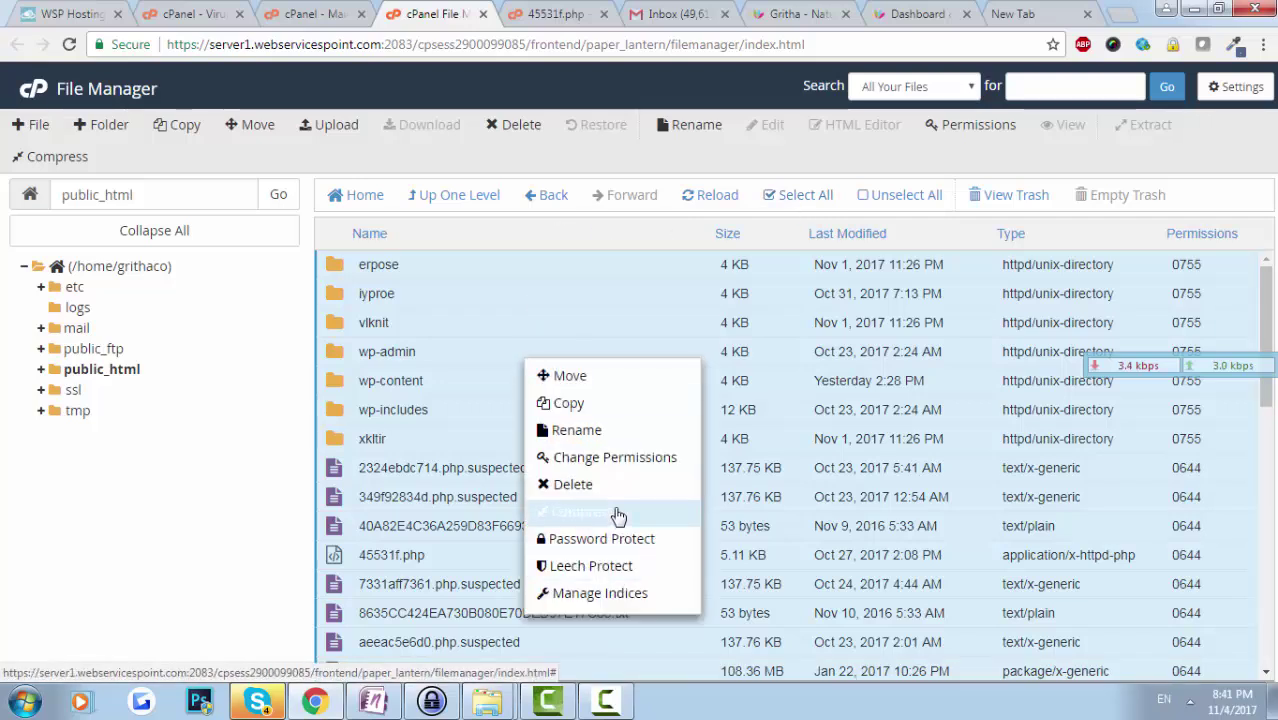
click(618, 515)
click(443, 292)
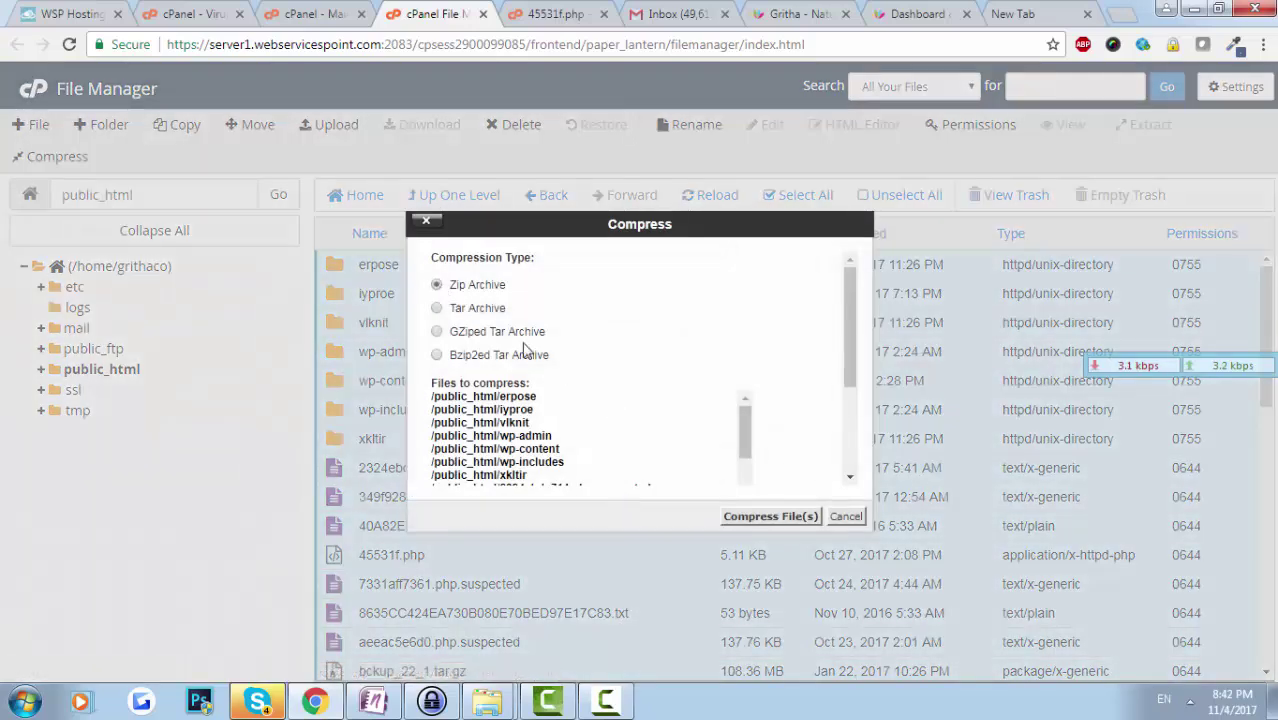
Step: Name the archive infected.zip in public_html, create it, and close the compression results after skimming them
scroll(715, 428, down, 5)
double_click(564, 455)
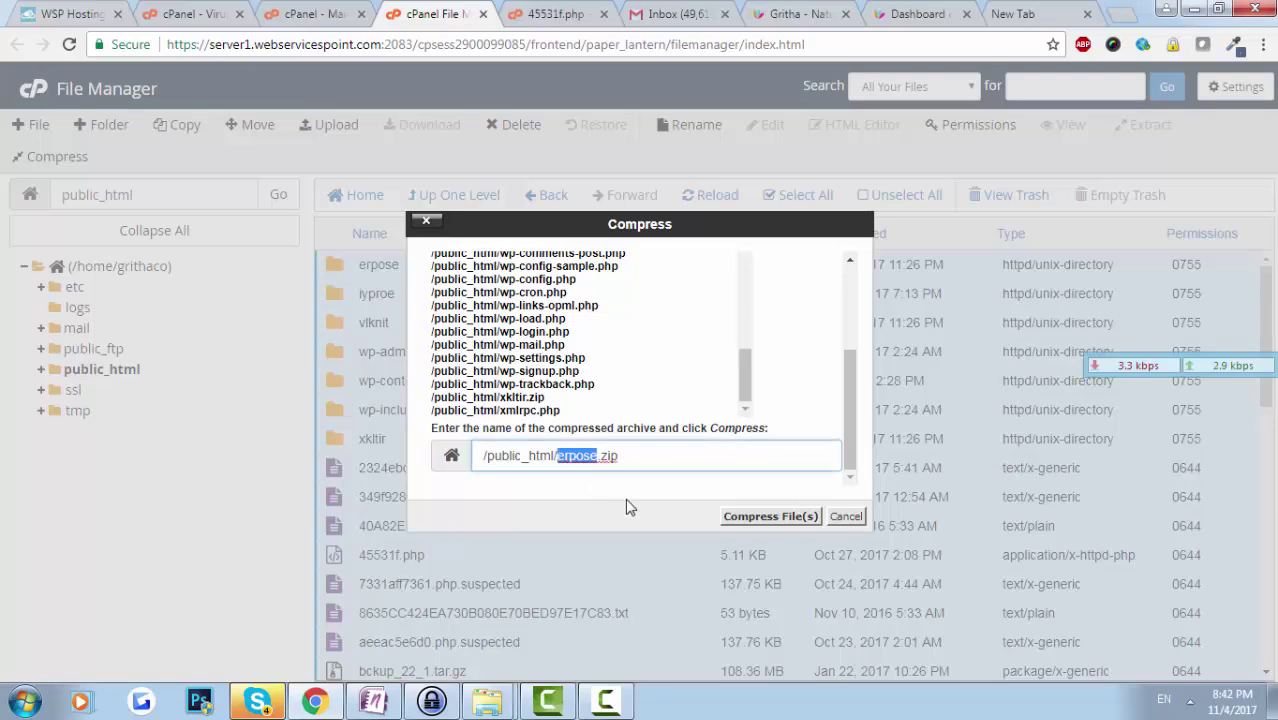
key(BackSpace)
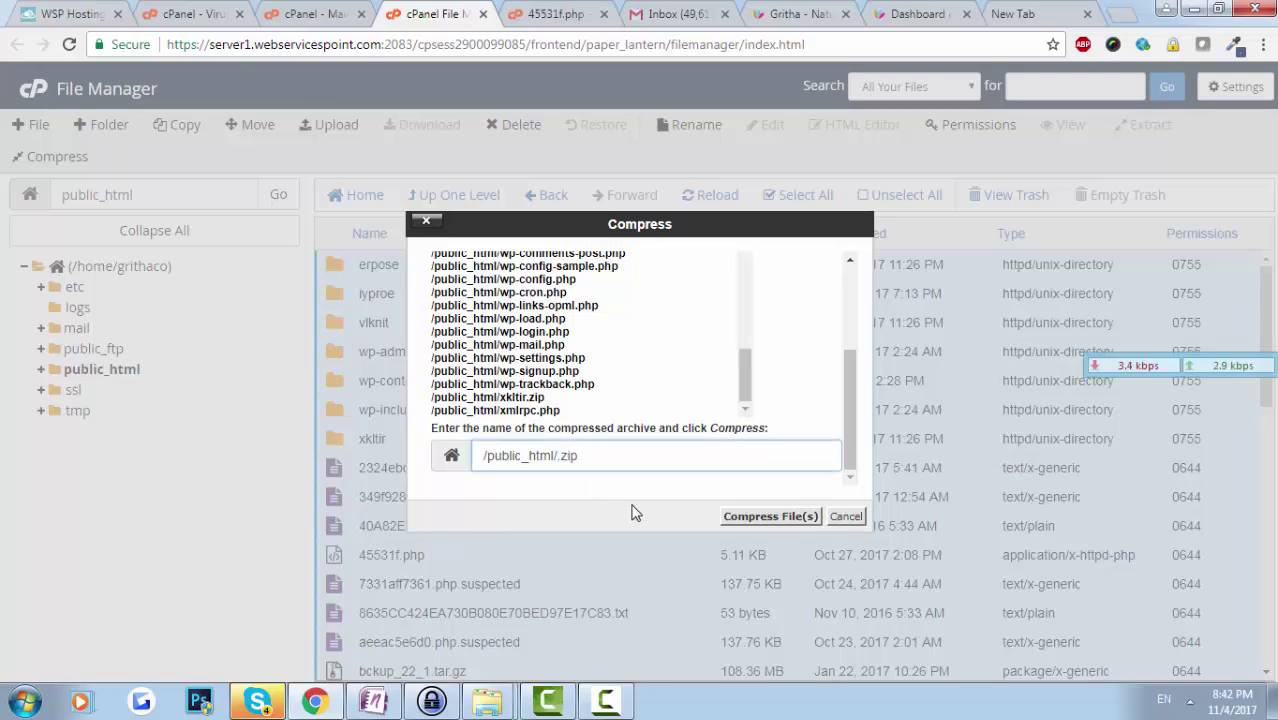
text(infected)
click(741, 518)
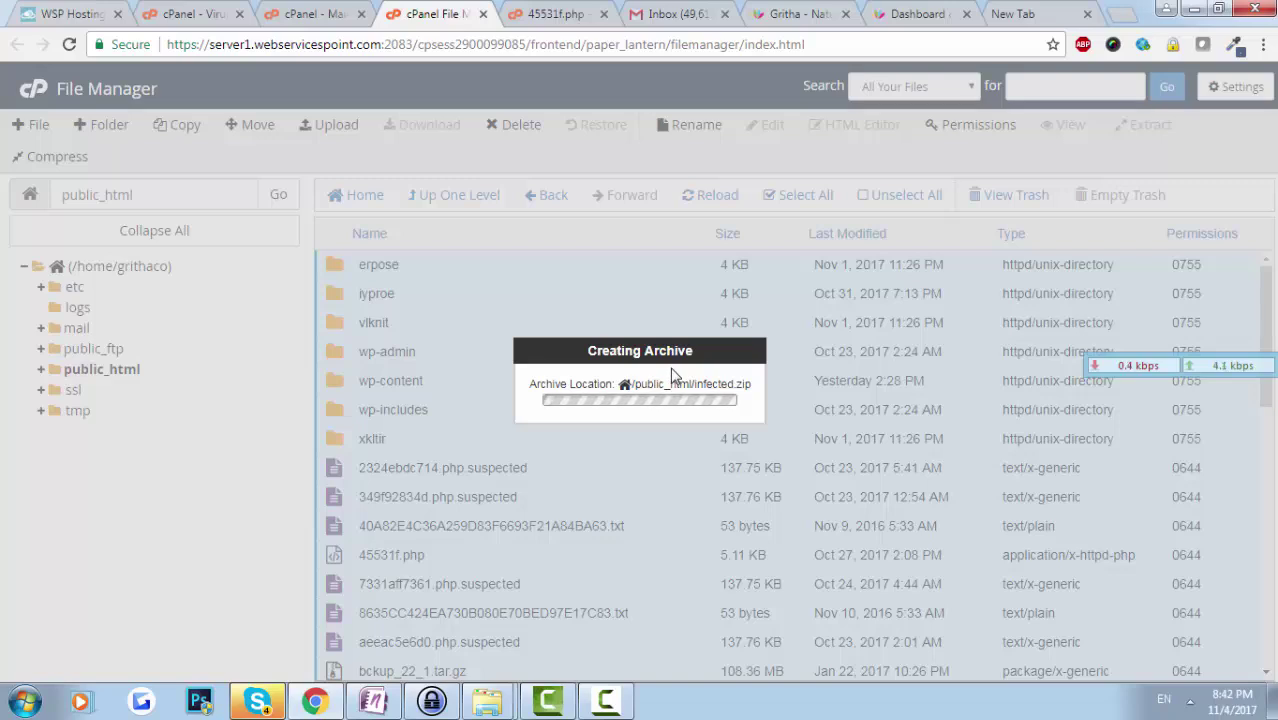
scroll(844, 482, down, 5)
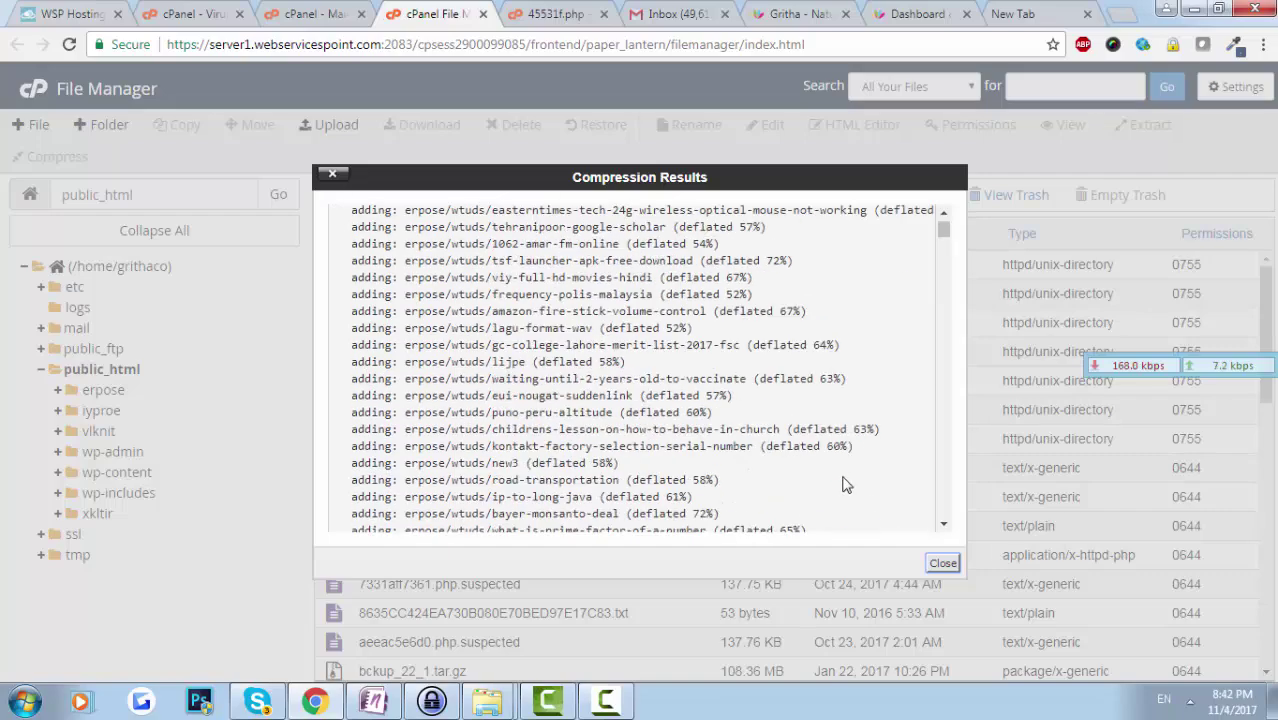
drag(943, 250, 965, 533)
scroll(713, 440, down, 3)
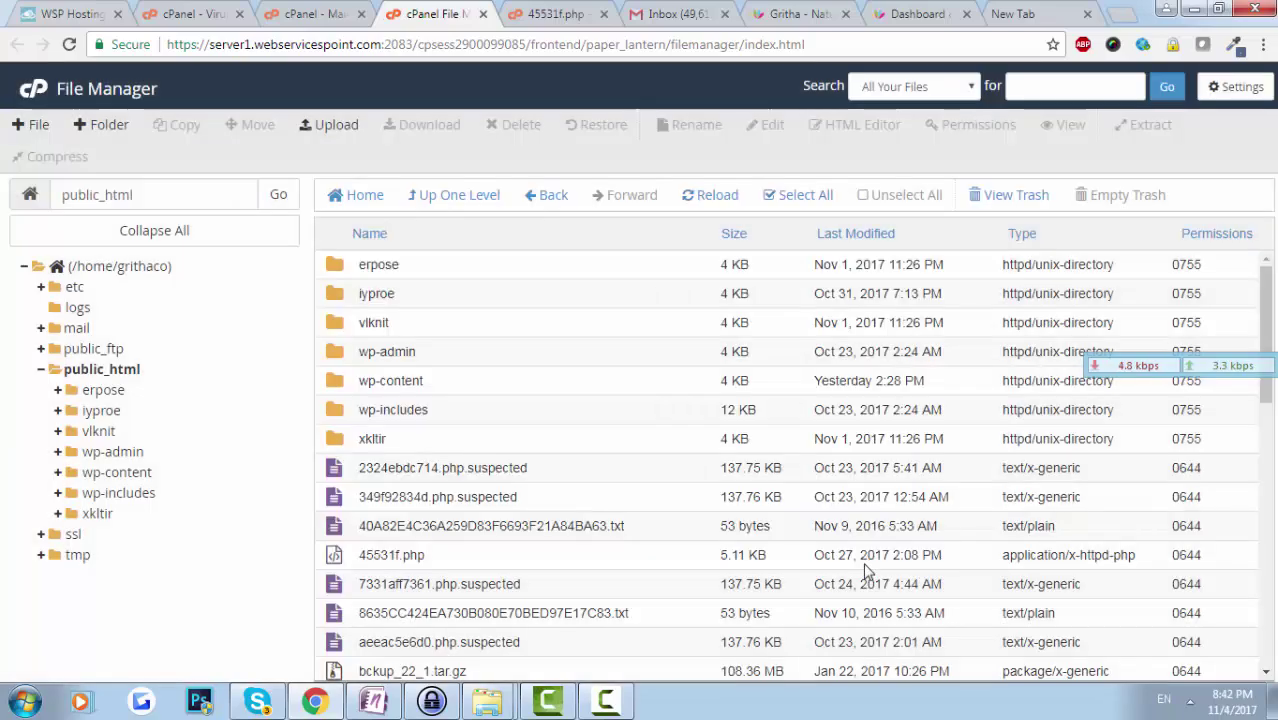
click(943, 563)
scroll(451, 537, down, 3)
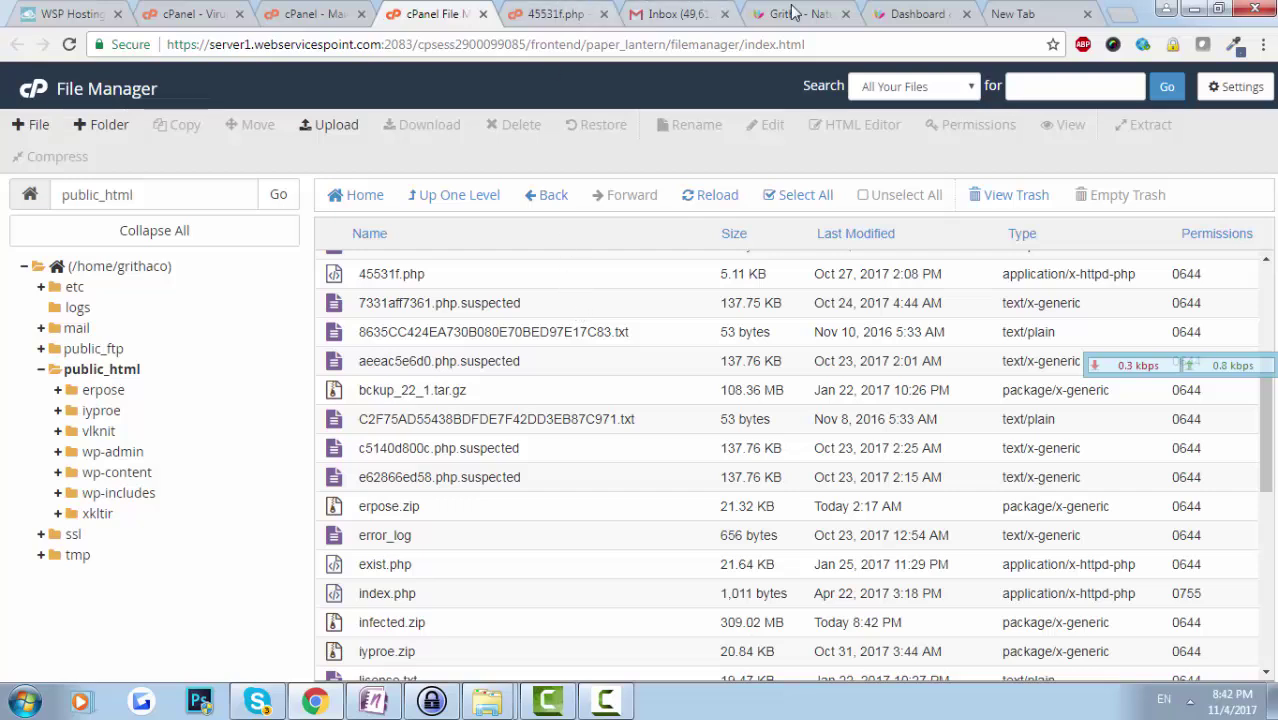
Step: Switch to the Gritha WordPress dashboard and examine the notice about the available WordPress update
click(916, 14)
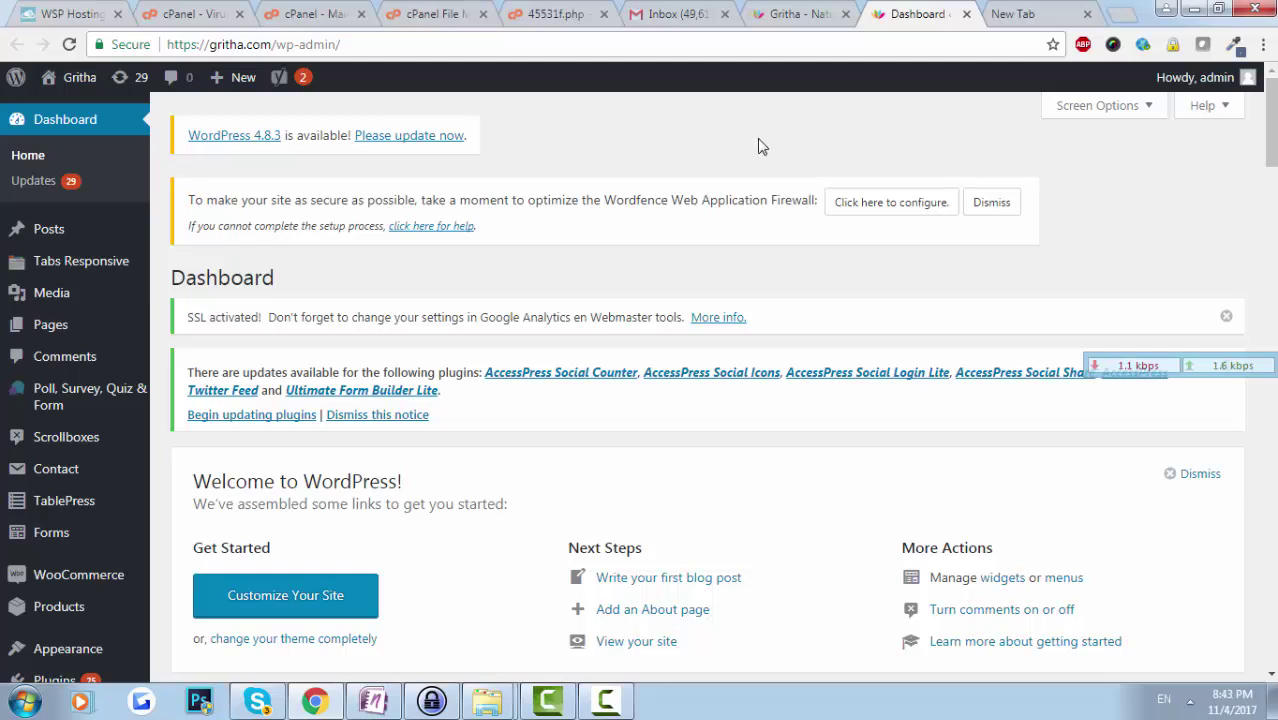
mouse_move(260, 90)
drag(341, 140, 283, 139)
click(557, 152)
Step: Go back to the Virus Scanner's cleanup list and point out the infected index.php of public_html
click(335, 12)
click(440, 8)
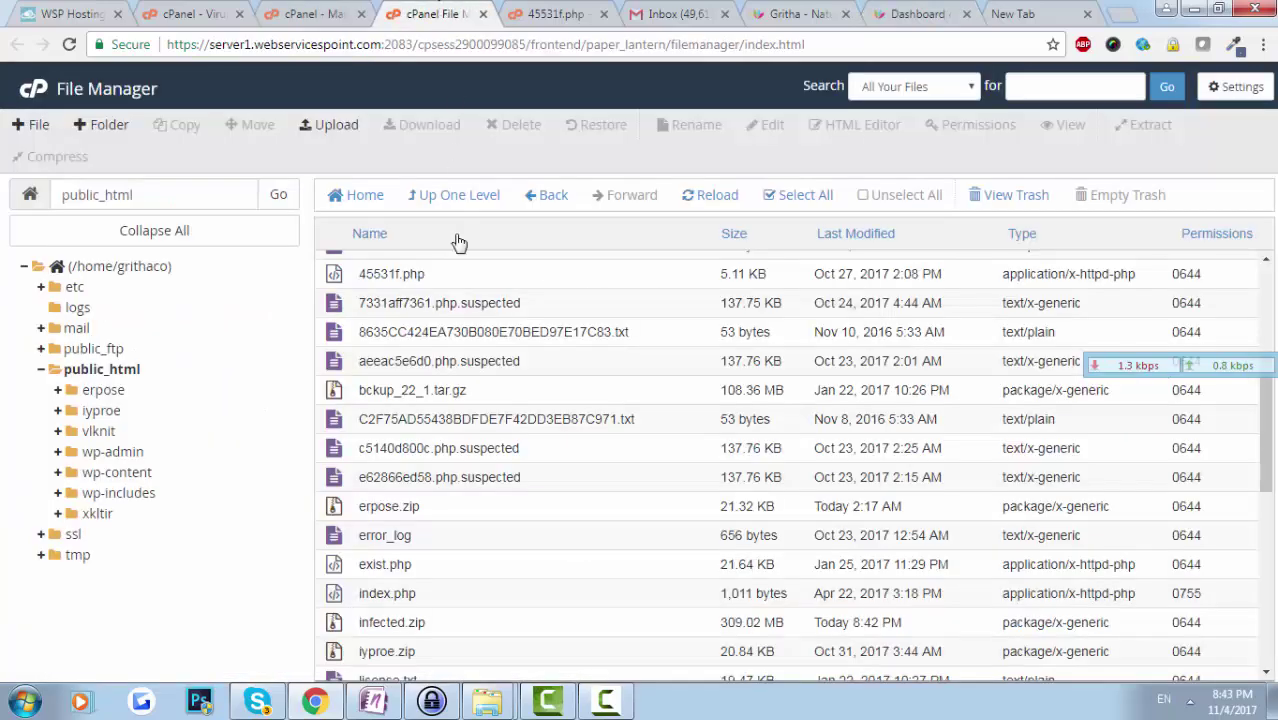
click(534, 10)
click(230, 8)
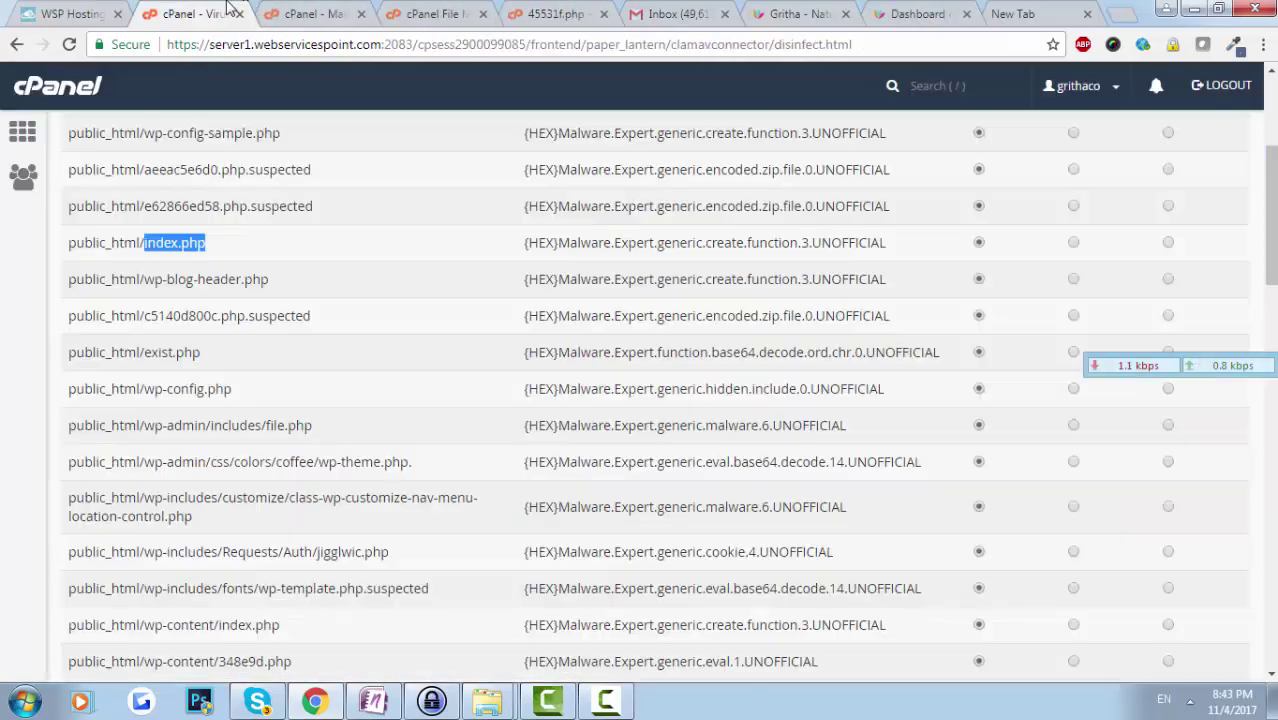
click(229, 257)
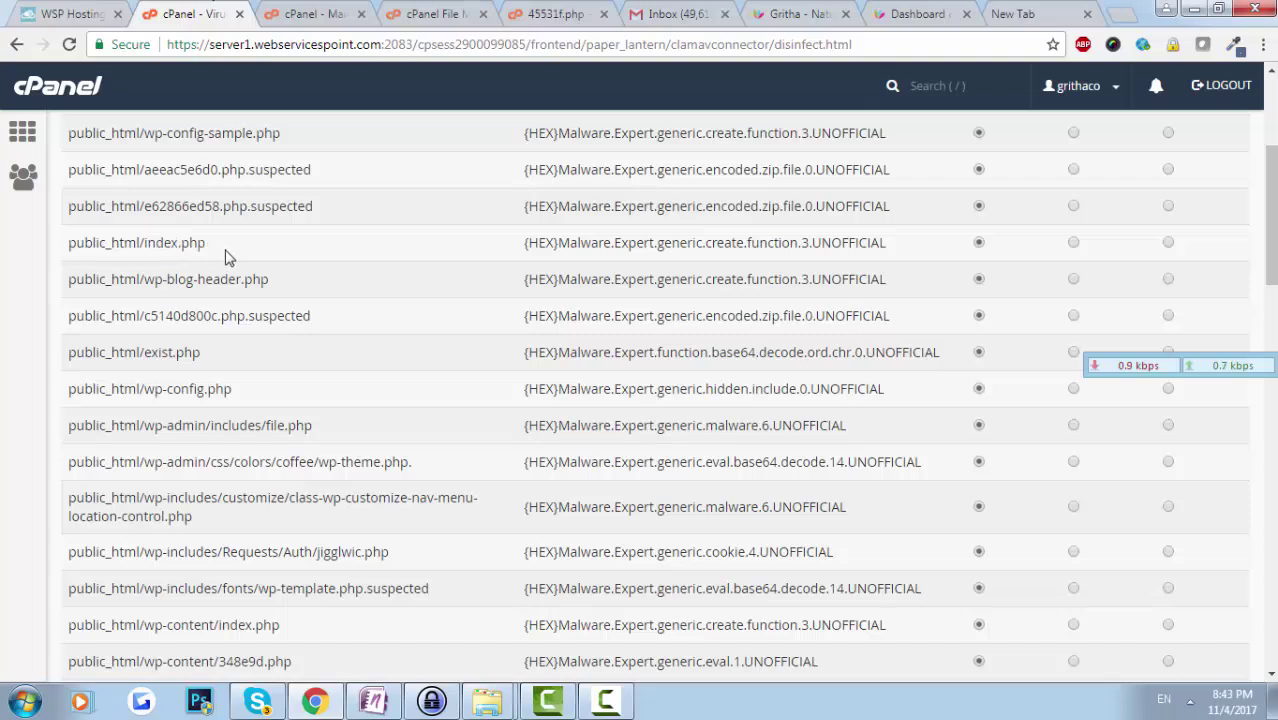
drag(226, 257, 150, 248)
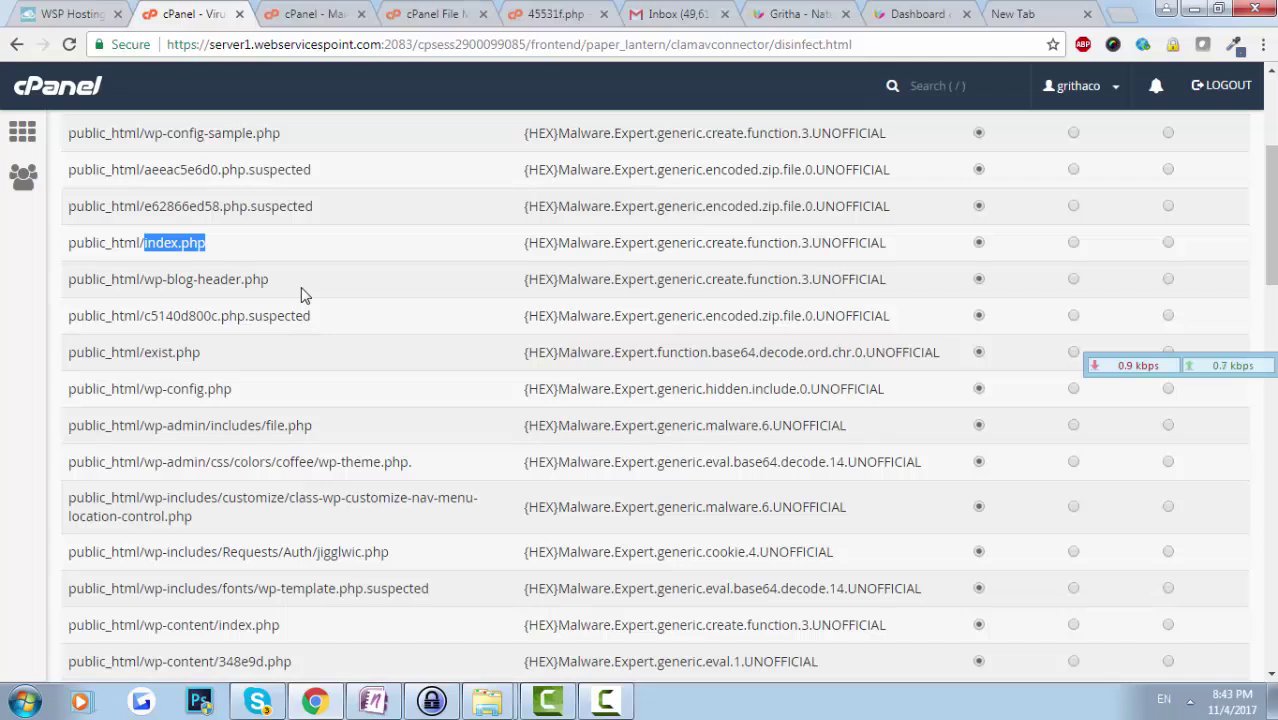
click(222, 246)
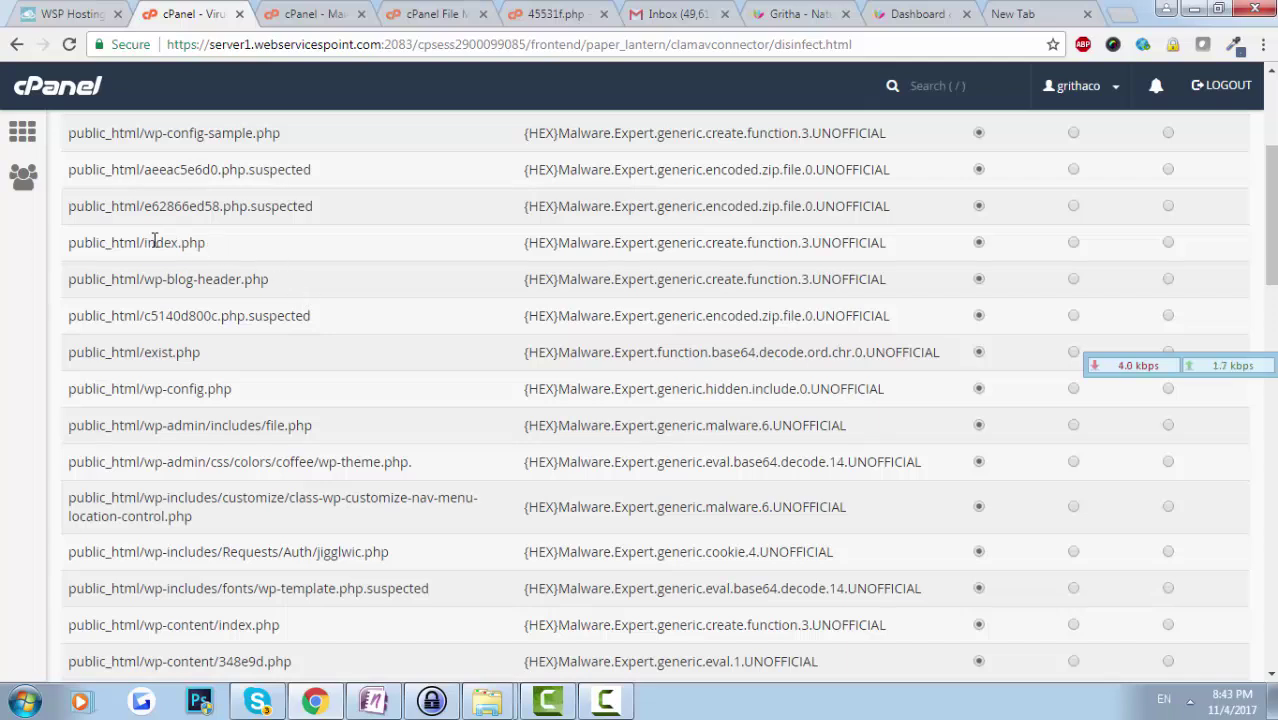
double_click(154, 241)
click(255, 267)
Step: Launch phpMyAdmin from the cPanel home page and open the grithaco_wp database
click(420, 12)
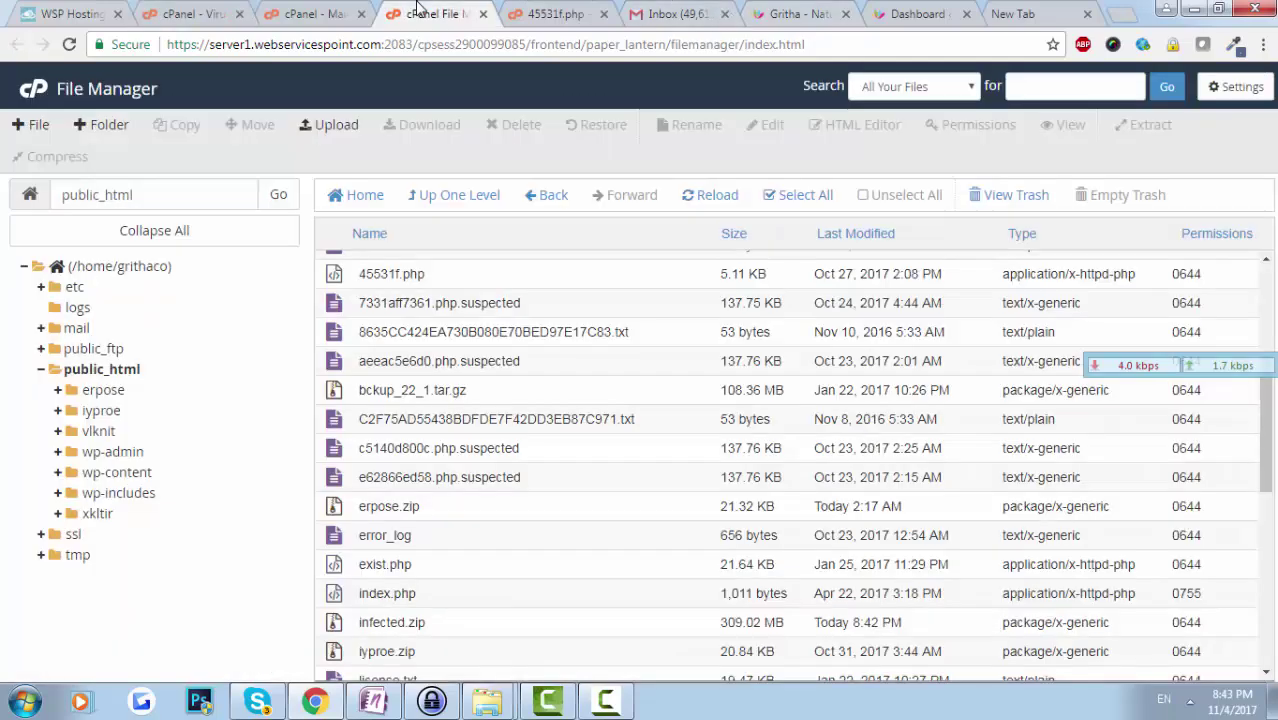
click(357, 8)
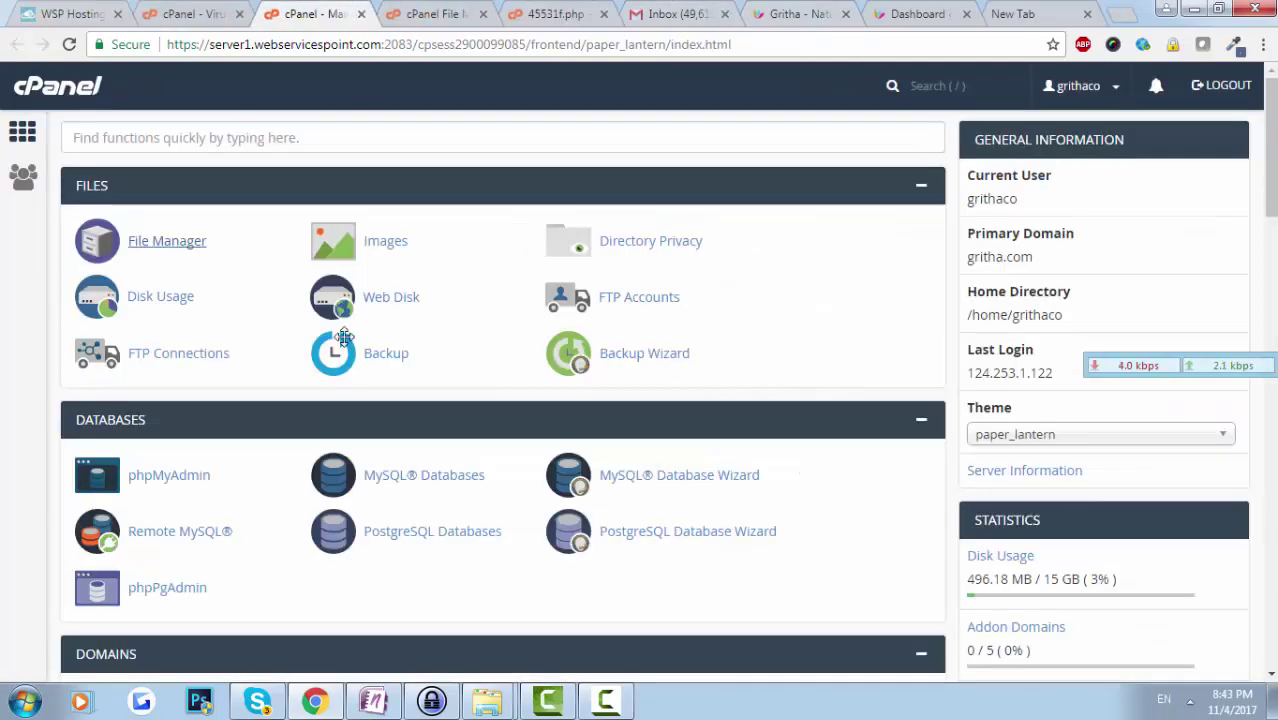
scroll(210, 235, down, 3)
click(165, 194)
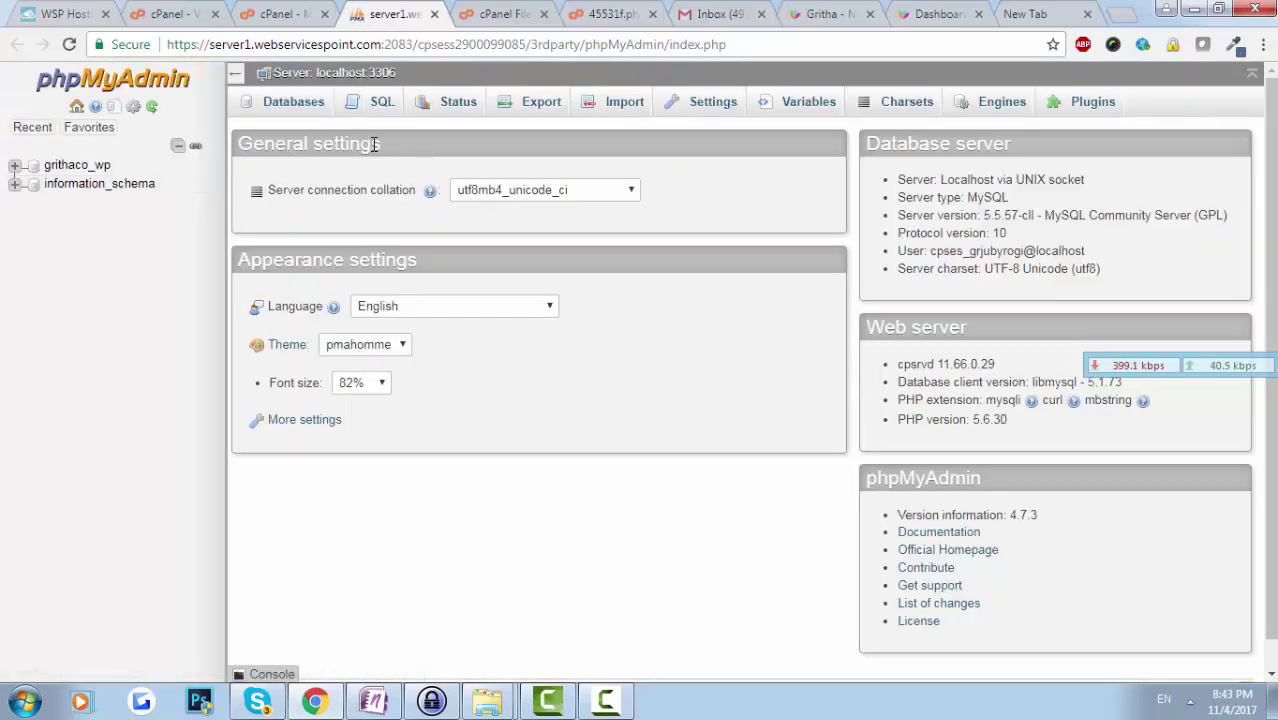
click(77, 166)
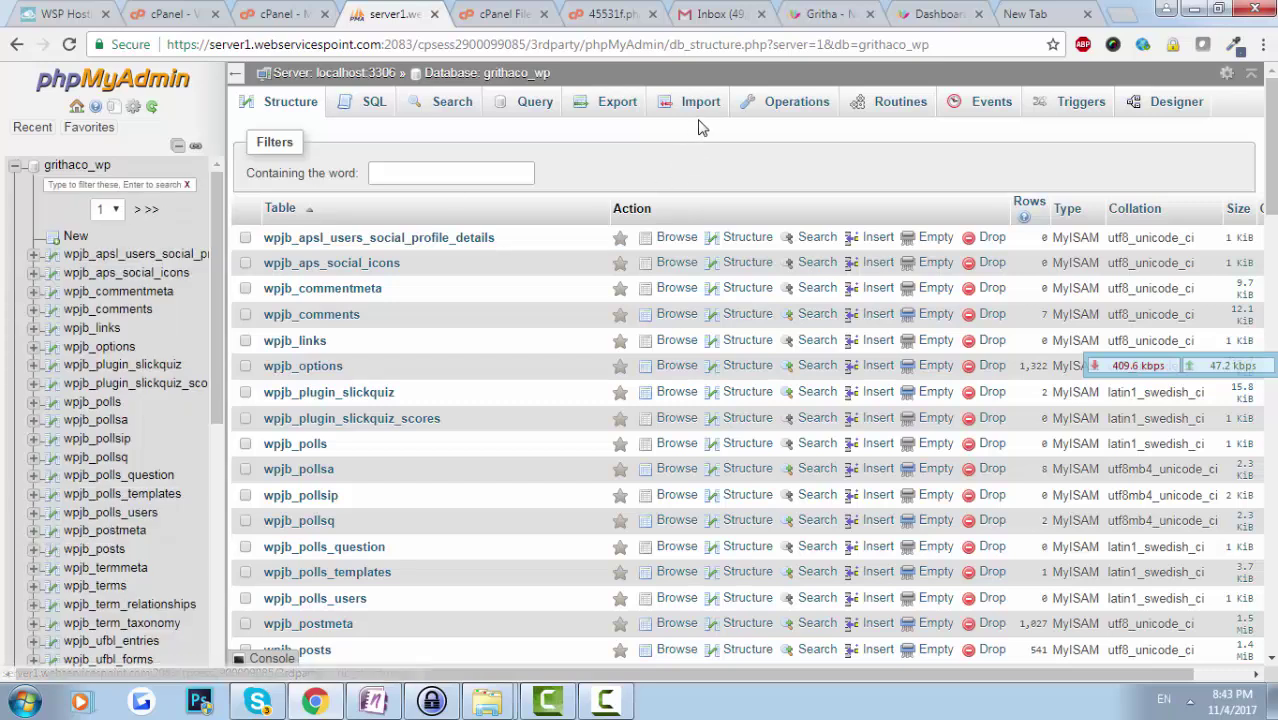
Step: Export the grithaco_wp database with the Quick method in SQL format
click(618, 103)
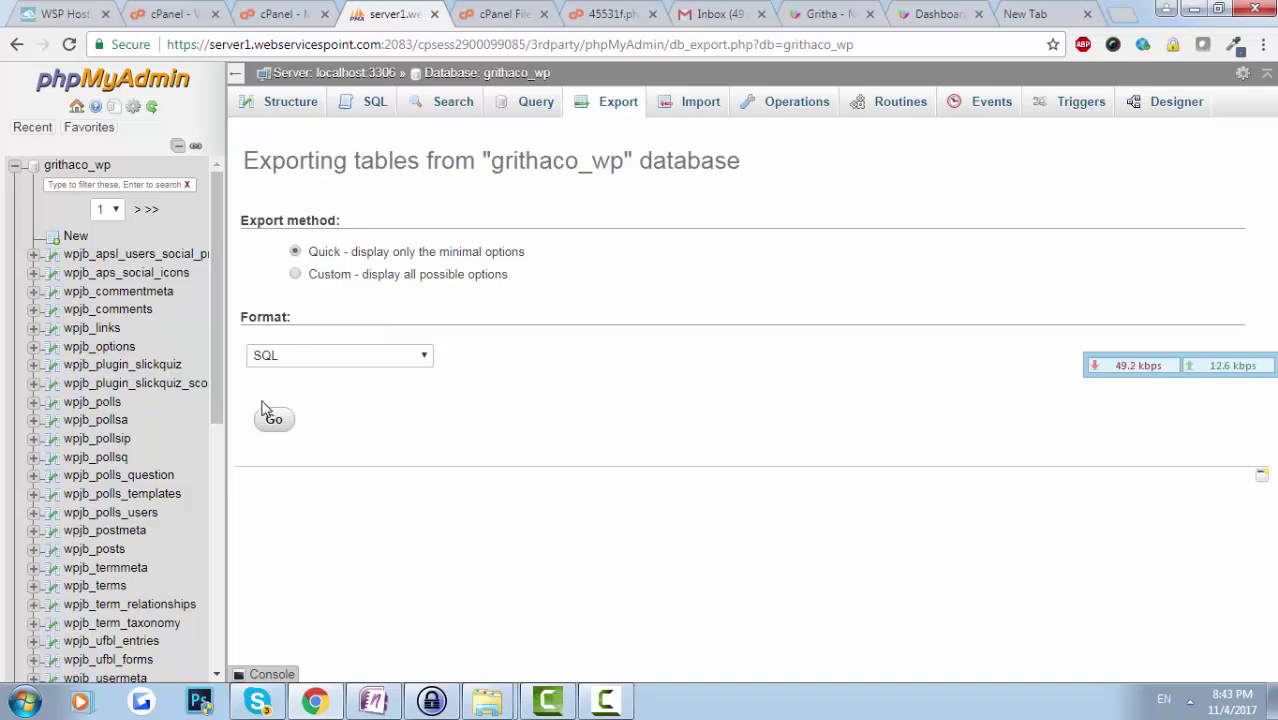
click(295, 274)
click(295, 251)
click(292, 422)
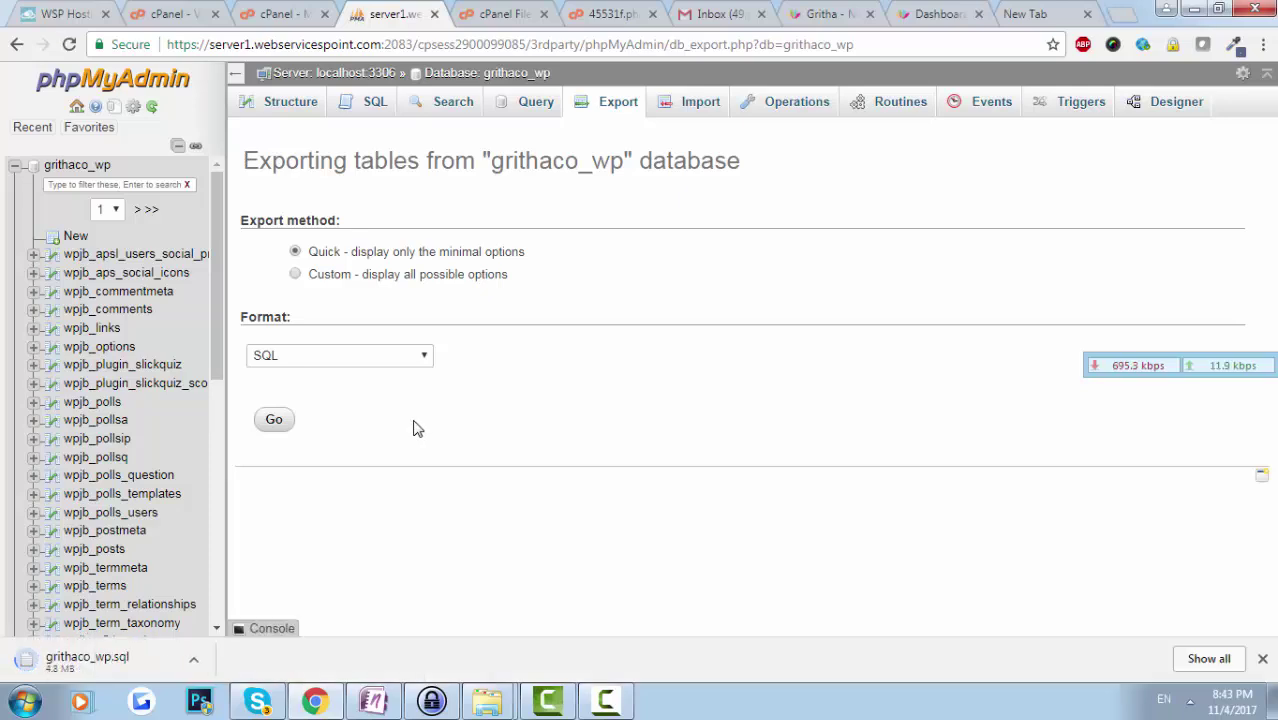
Step: Update WordPress to version 4.8.3 from the Gritha admin dashboard
click(481, 10)
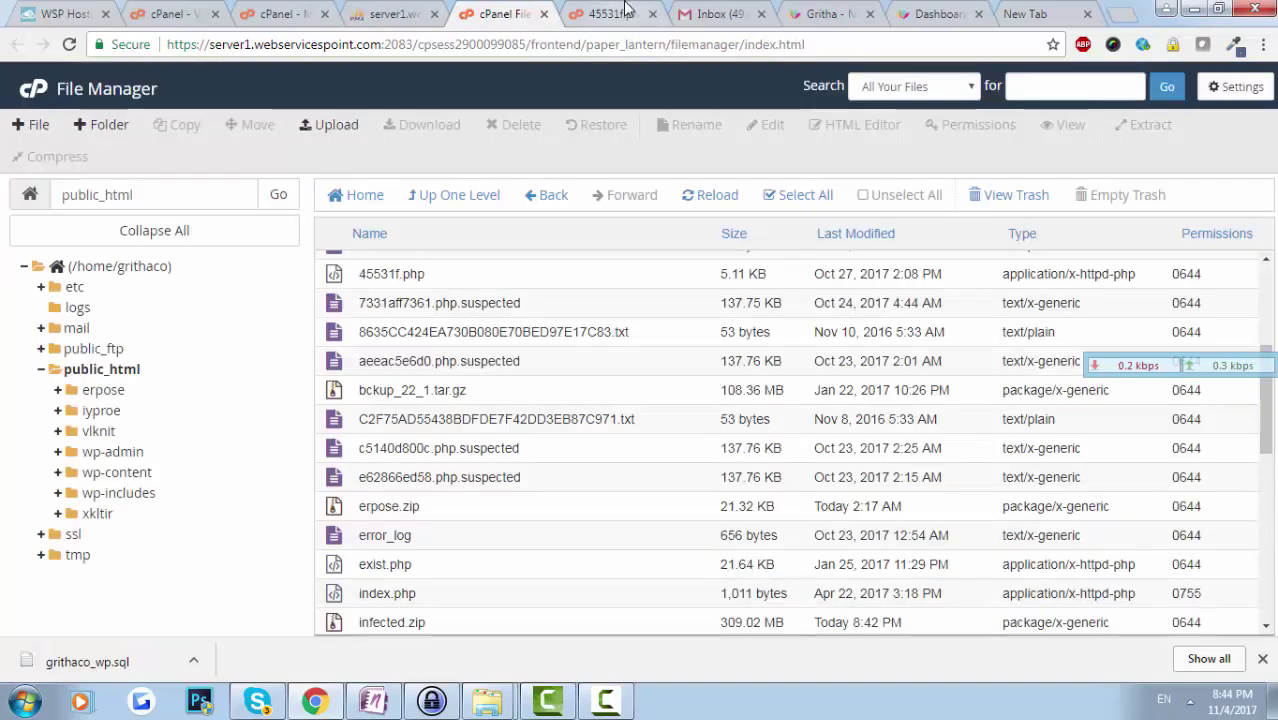
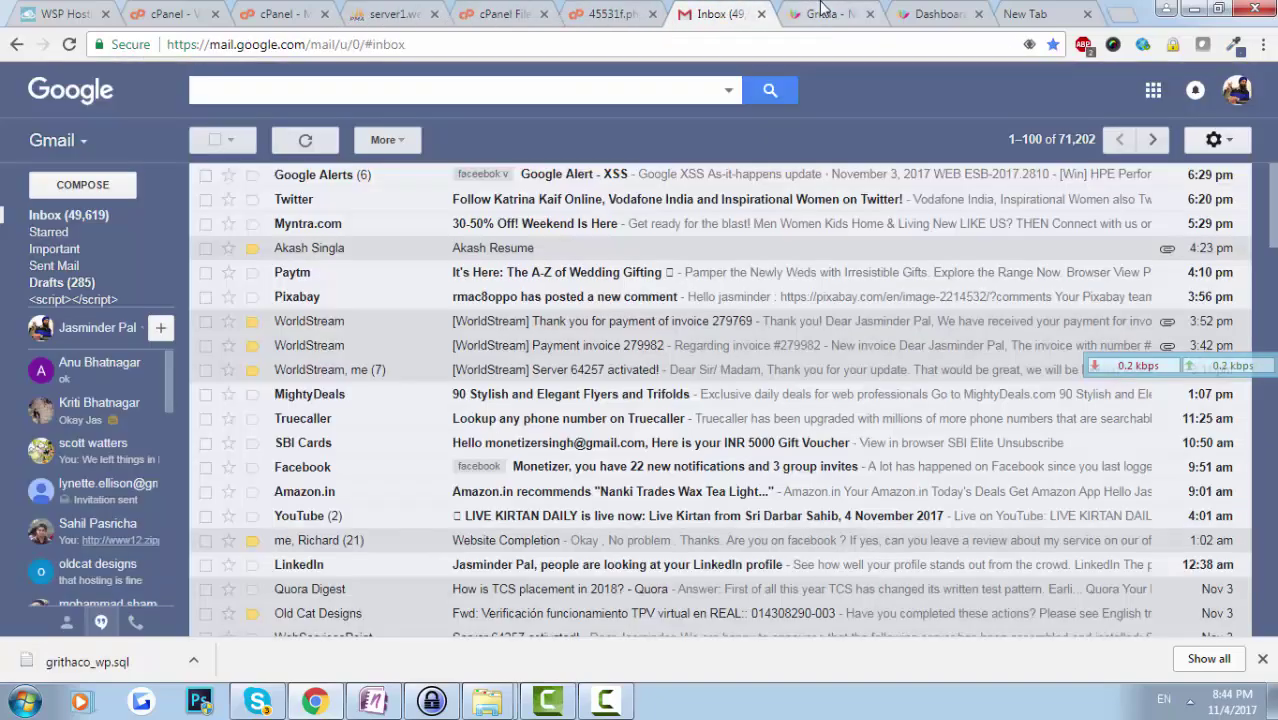
click(957, 10)
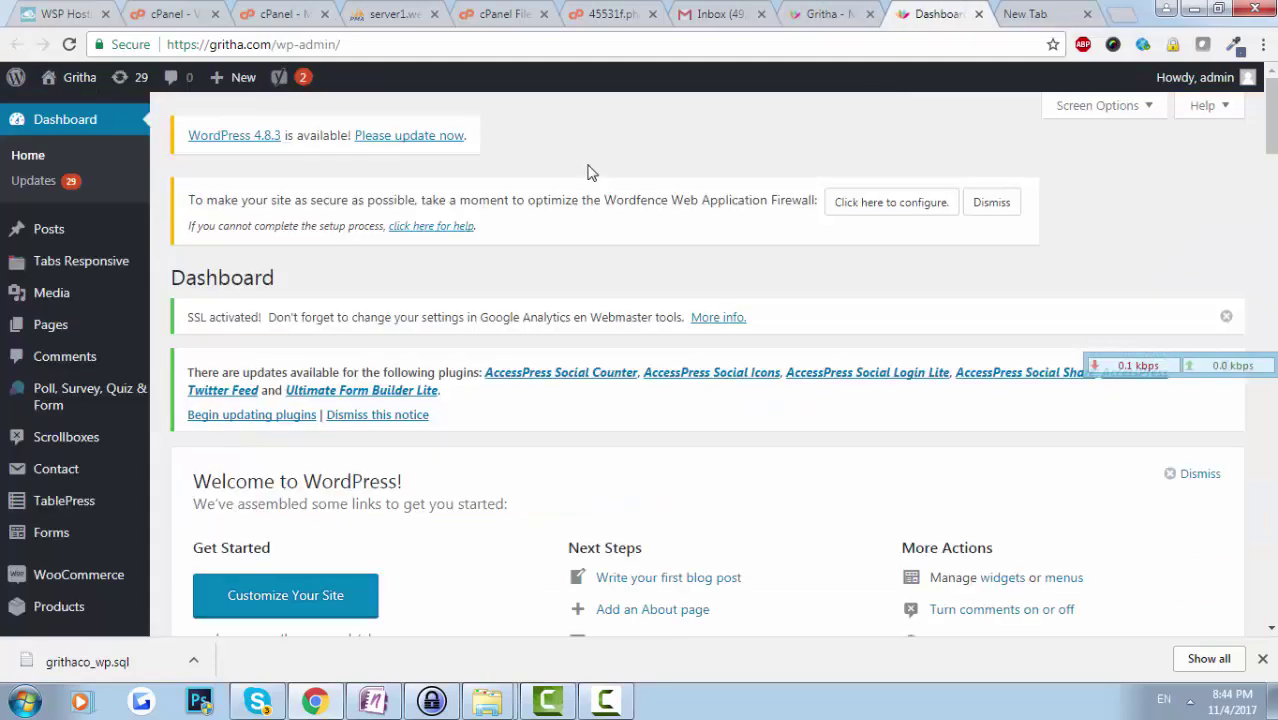
click(427, 140)
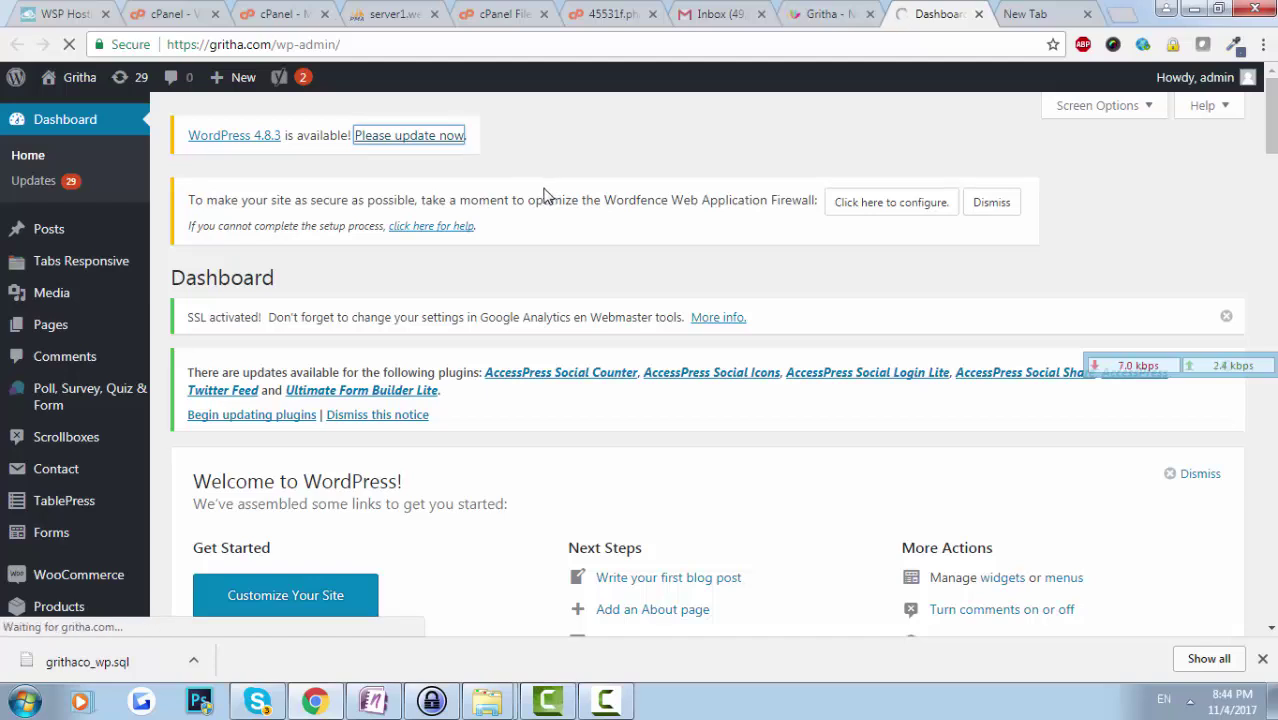
click(1262, 658)
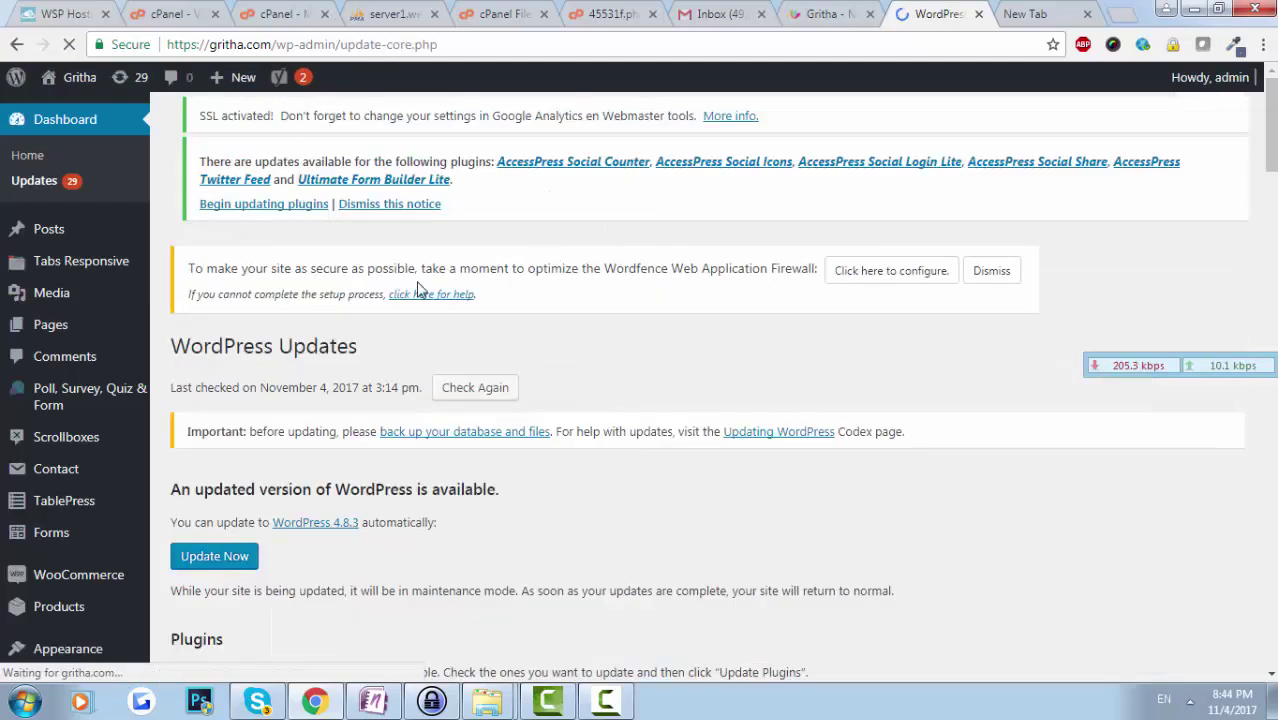
scroll(252, 375, down, 3)
scroll(240, 350, up, 3)
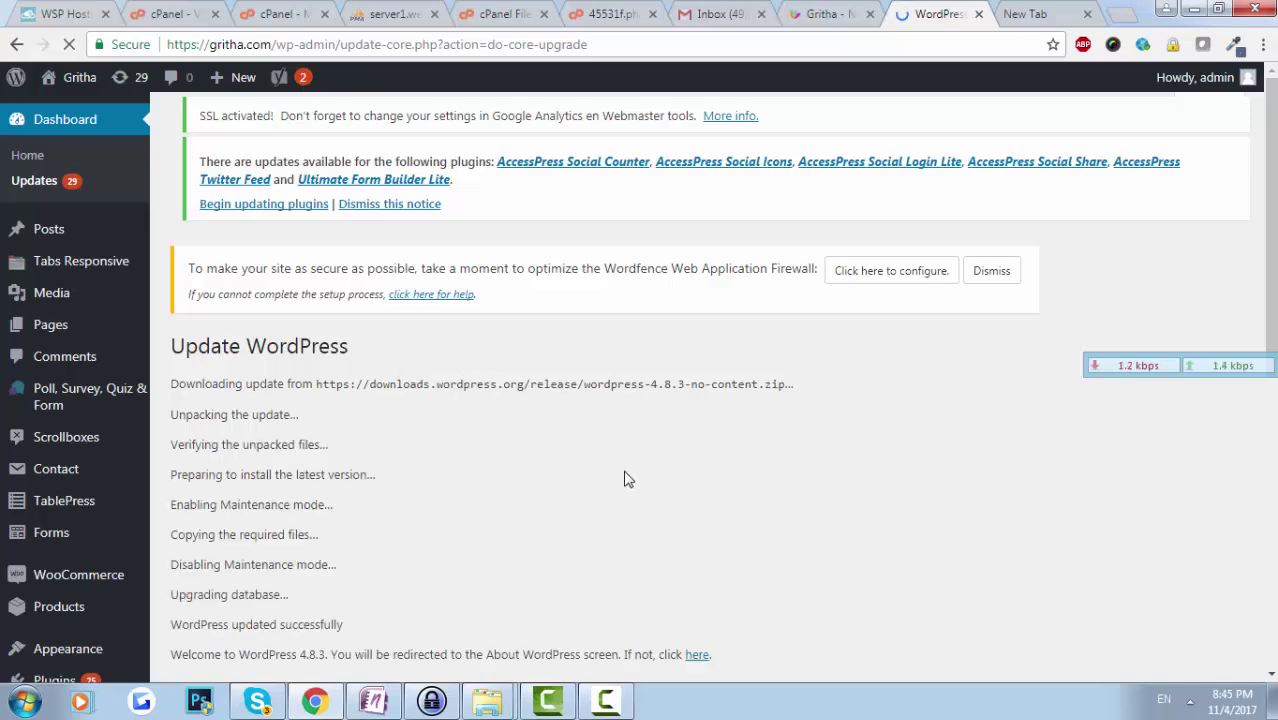
scroll(622, 476, down, 3)
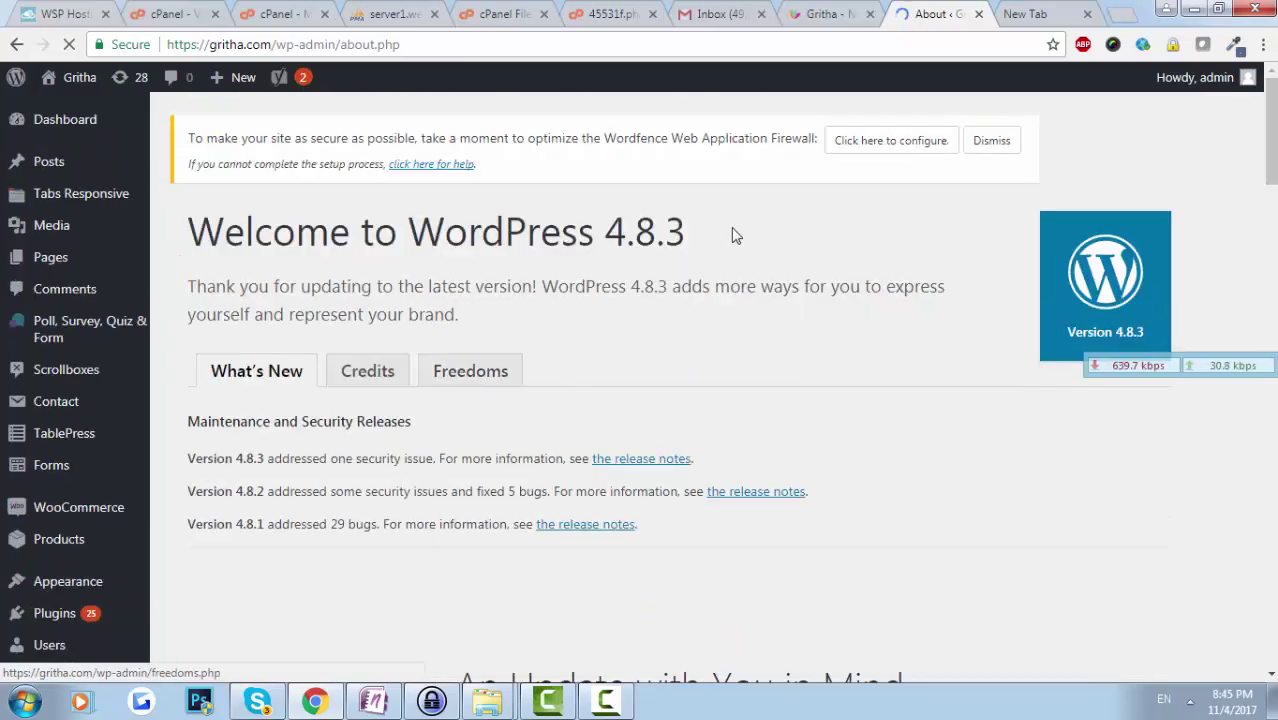
Step: Reload the Gritha website and look through its home page to check that it still works
click(835, 12)
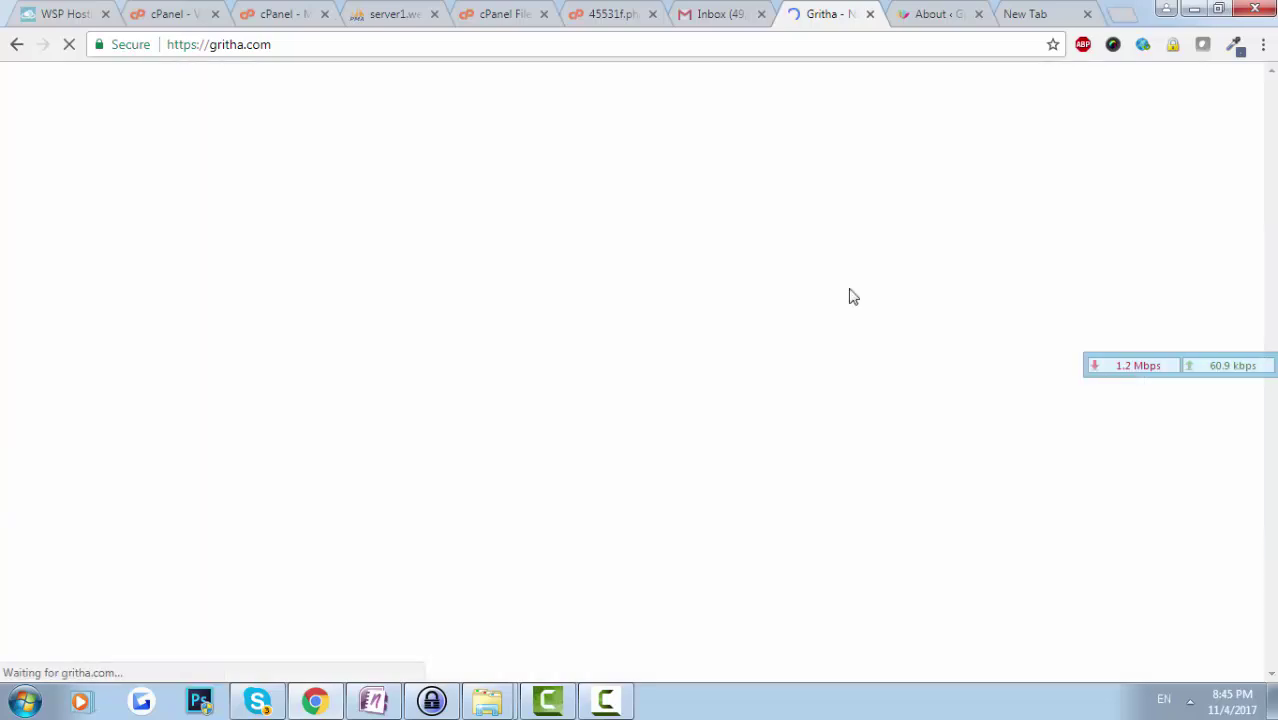
scroll(615, 360, down, 8)
scroll(622, 365, up, 8)
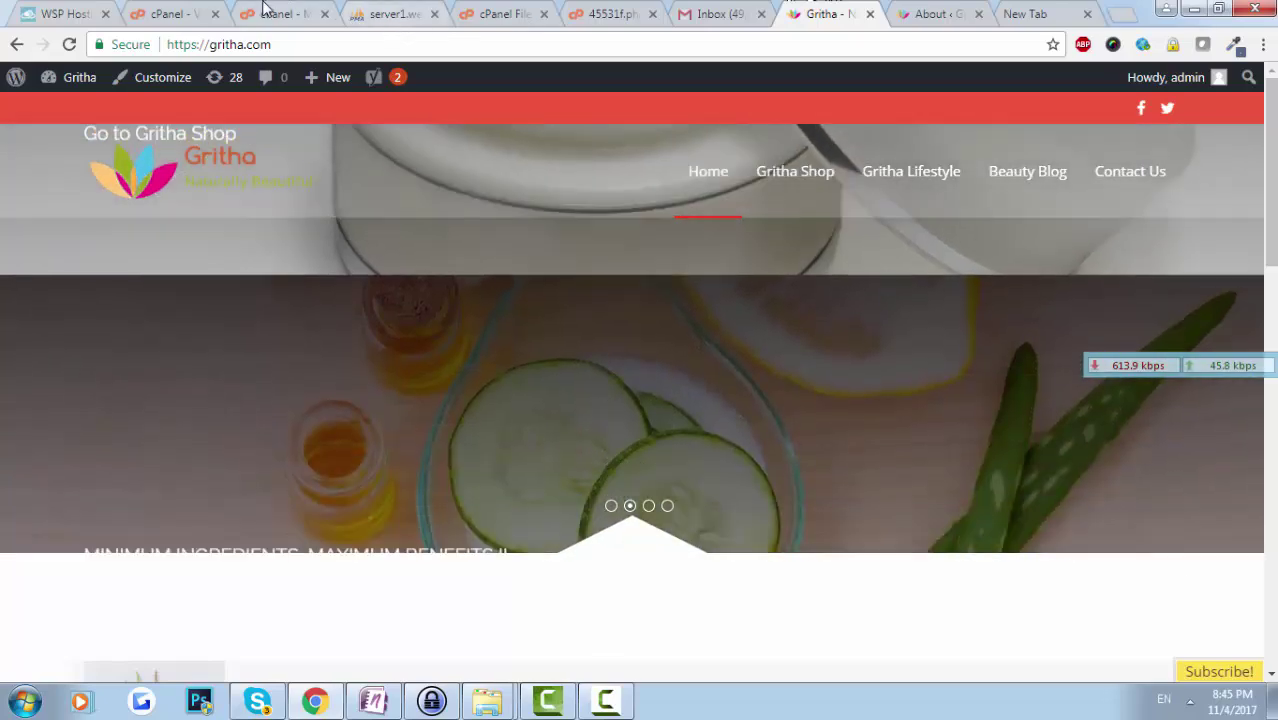
Step: Return to the Virus Scanner's cleanup page and view the beginning of the infected files list
click(265, 8)
click(200, 12)
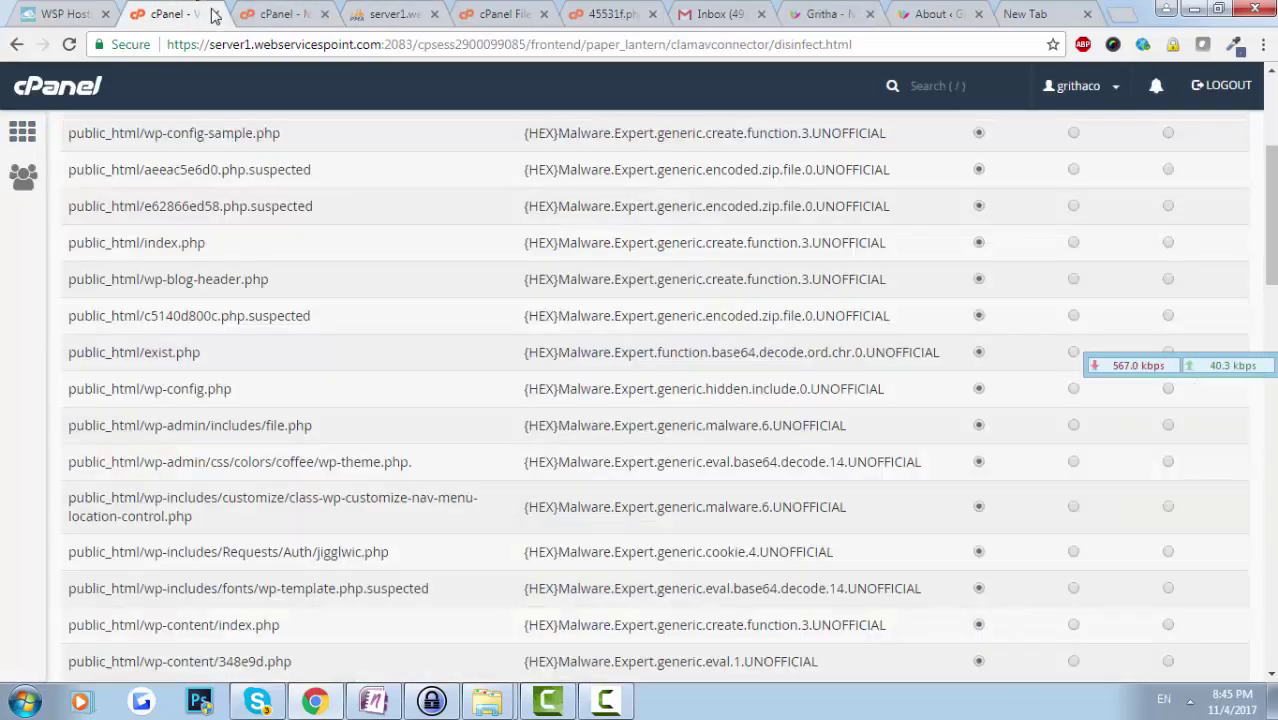
scroll(292, 300, up, 3)
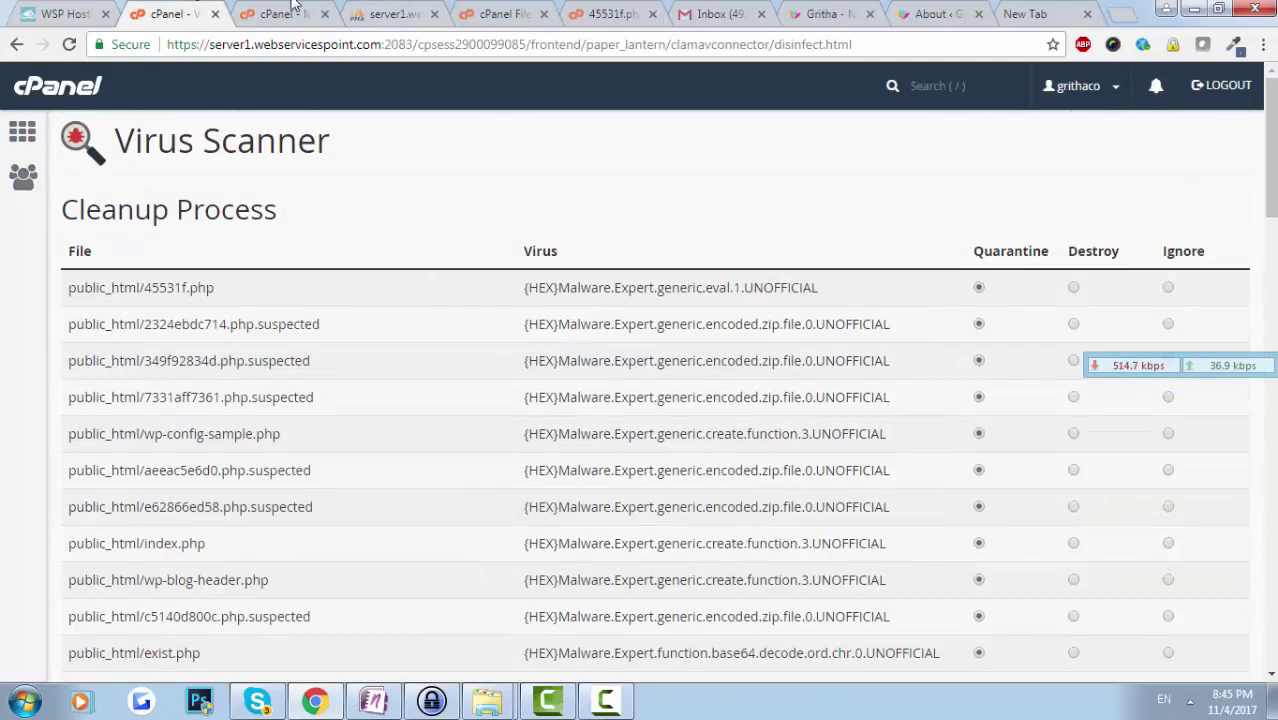
Step: Run a new Virus Scanner scan of the public web space and proceed to the cleanup of its infected files
click(25, 140)
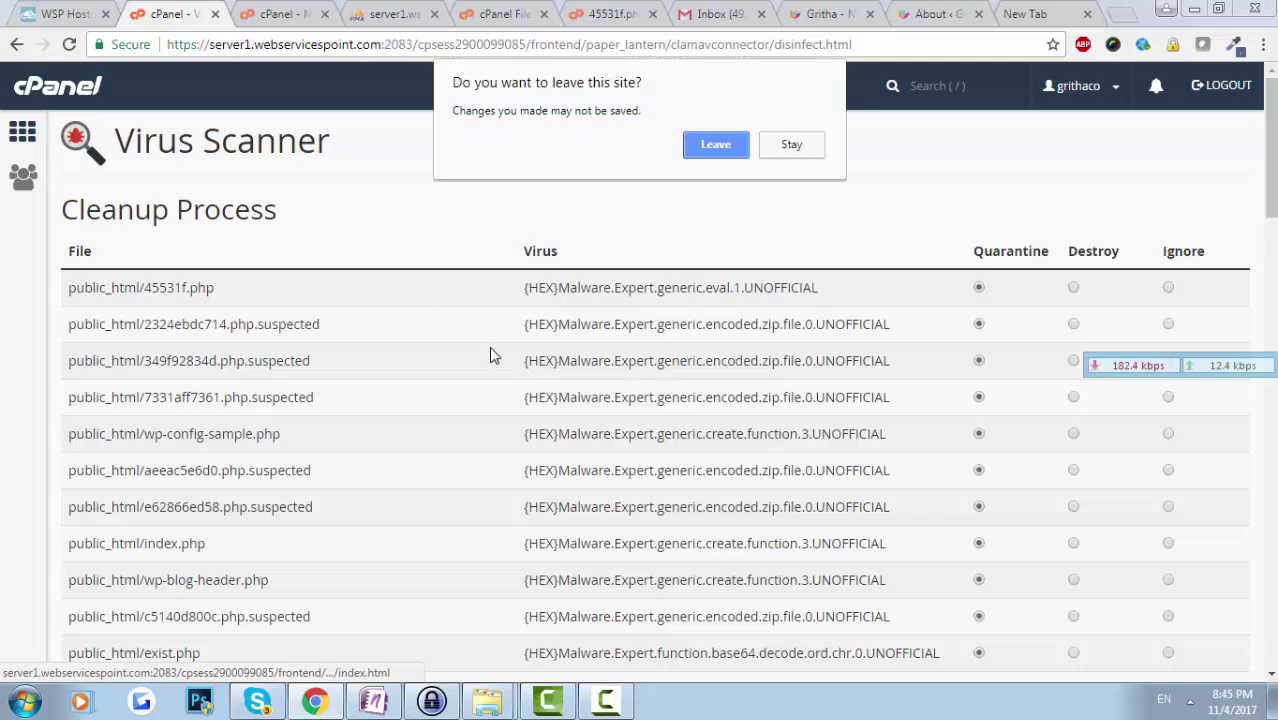
click(716, 150)
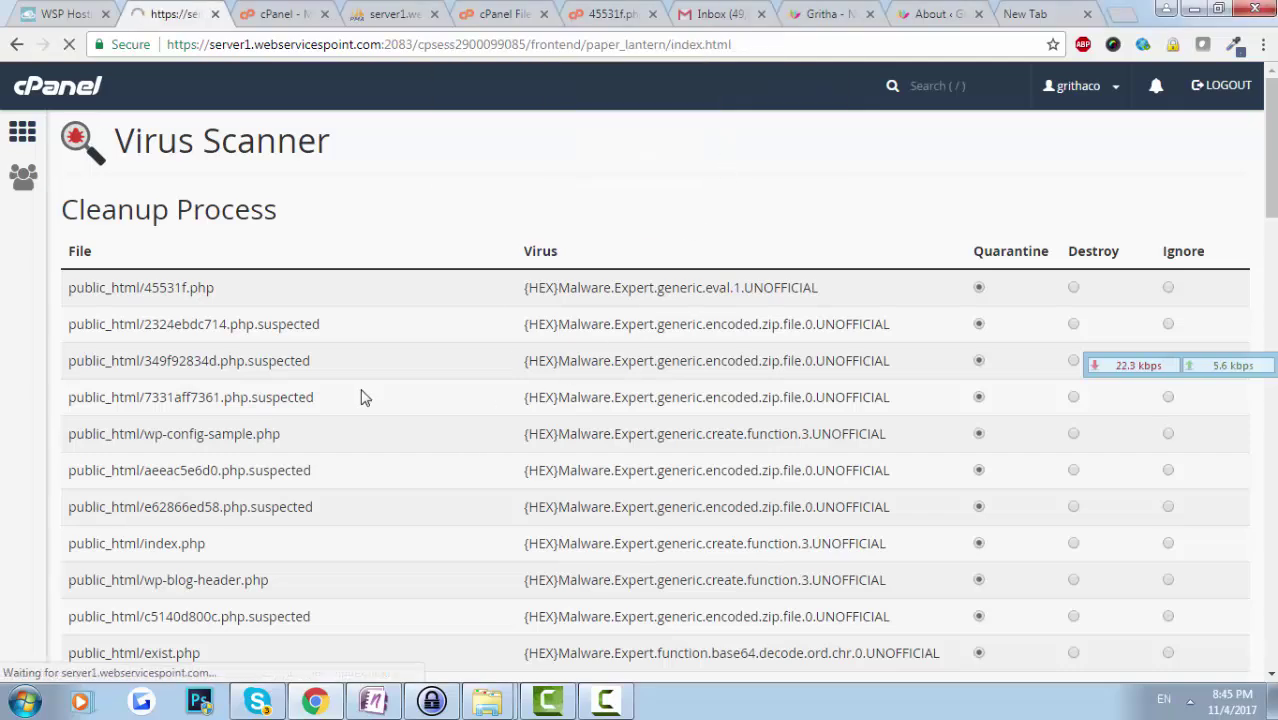
scroll(362, 396, down, 7)
scroll(385, 486, down, 11)
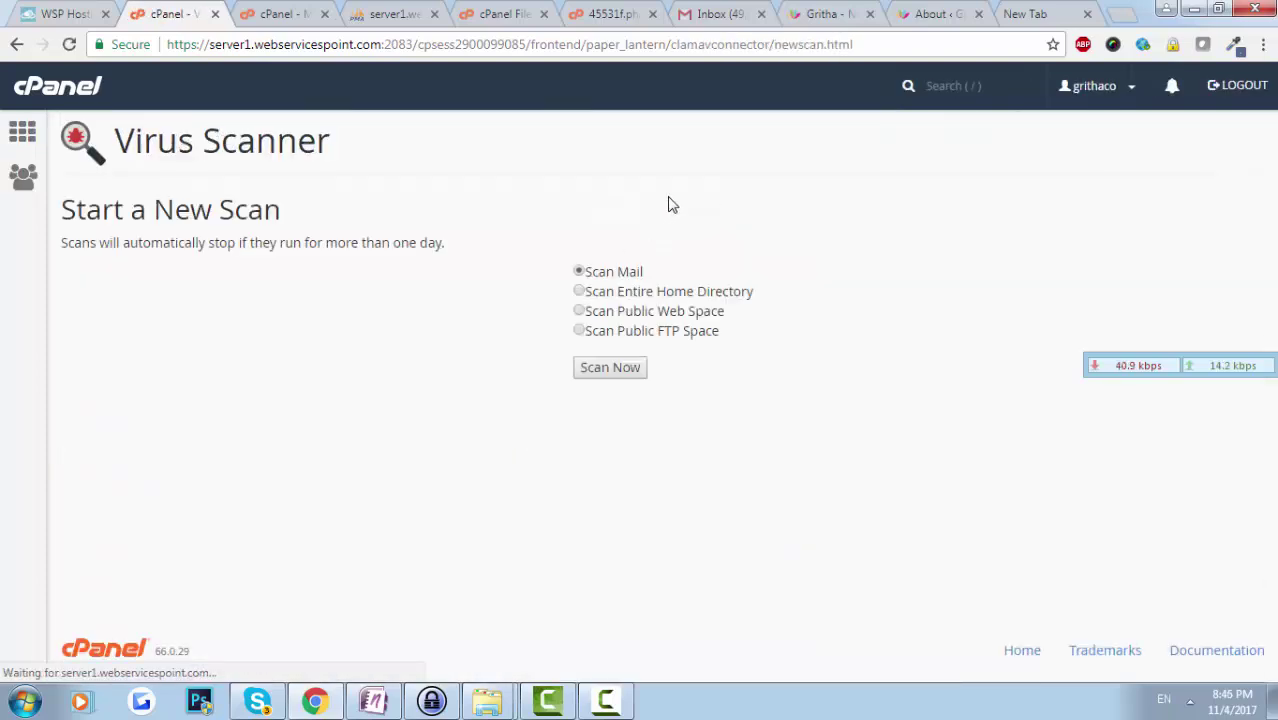
click(620, 369)
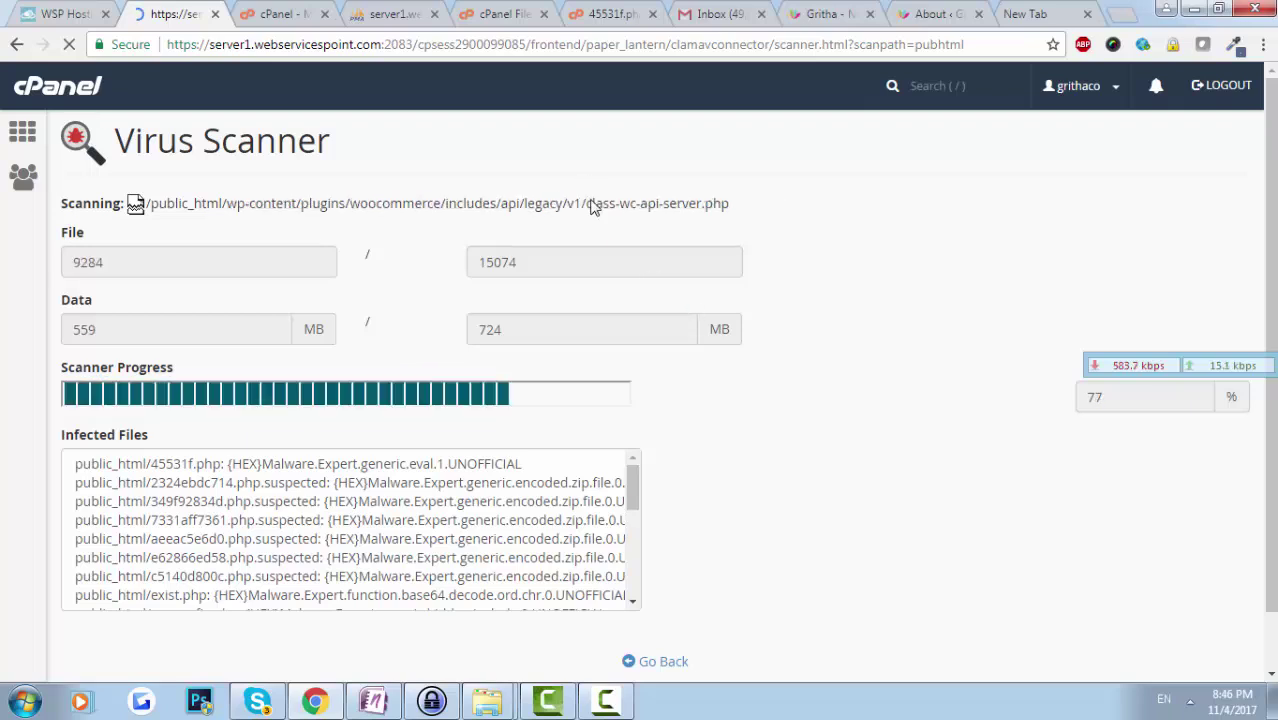
scroll(600, 520, down, 10)
scroll(580, 495, up, 5)
scroll(700, 472, up, 1)
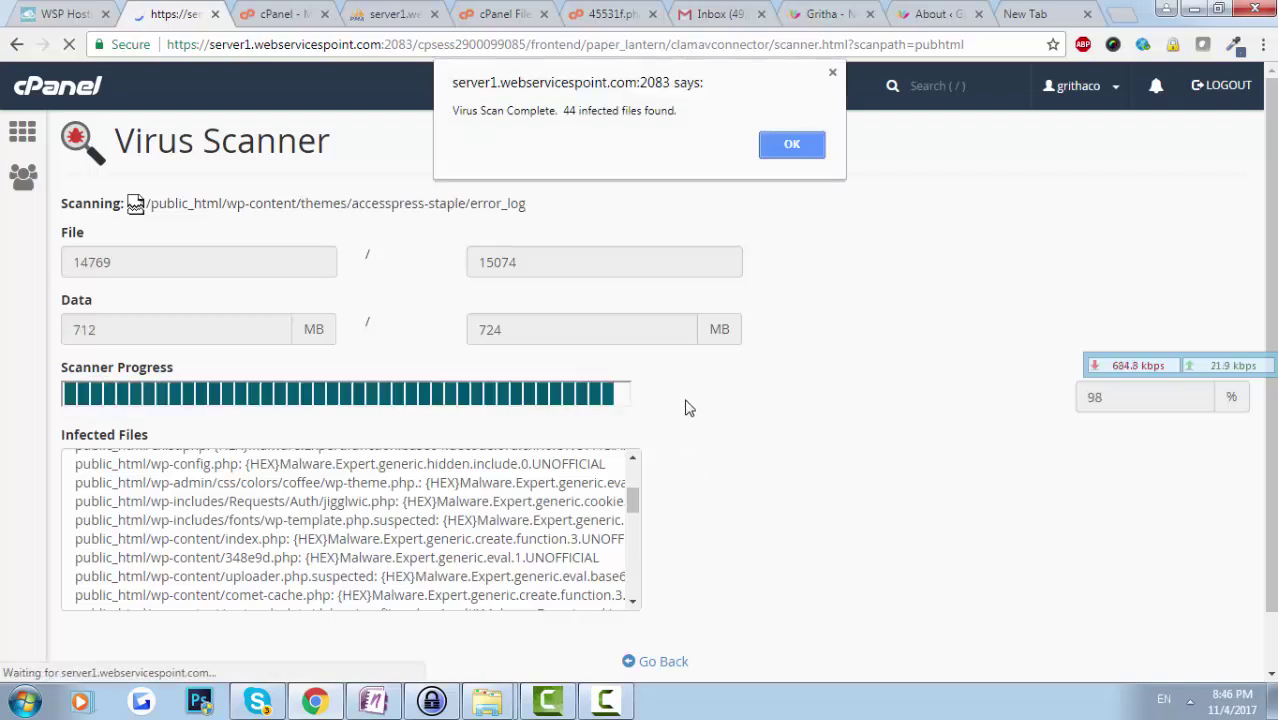
click(795, 147)
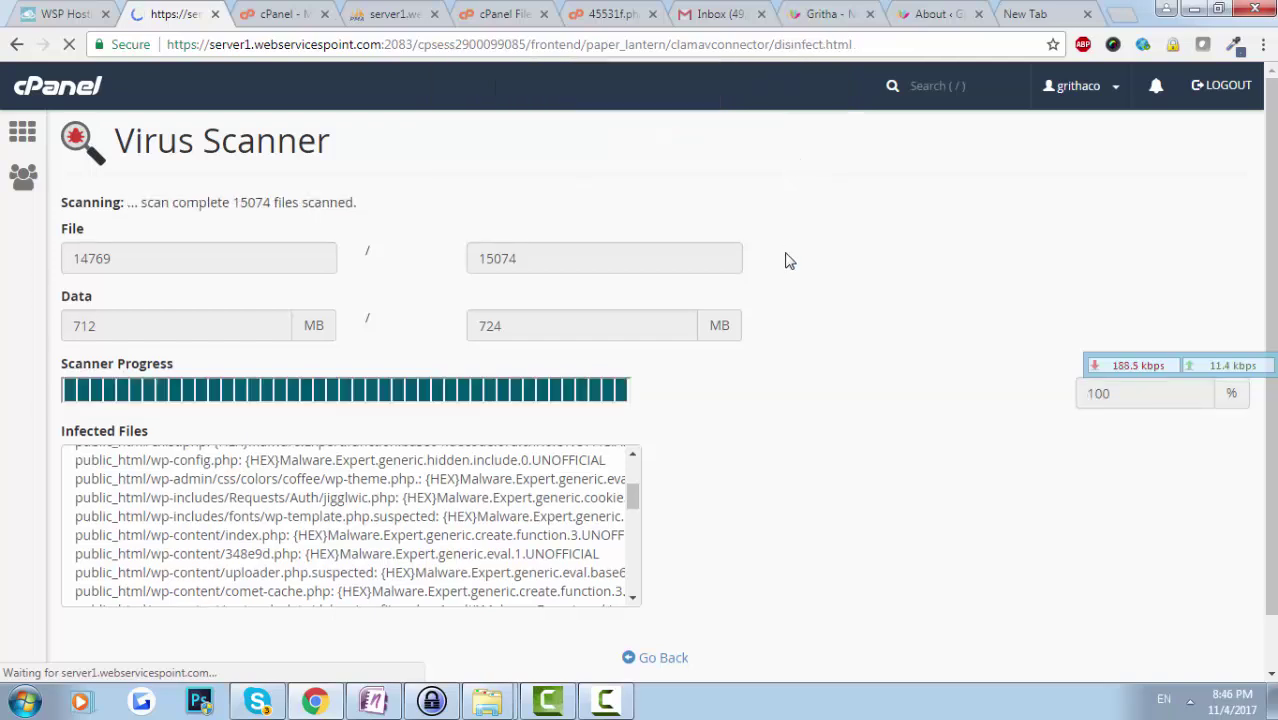
Step: Examine the randomly named .php.suspected files in public_html at the beginning of the infected files list
scroll(340, 428, down, 1)
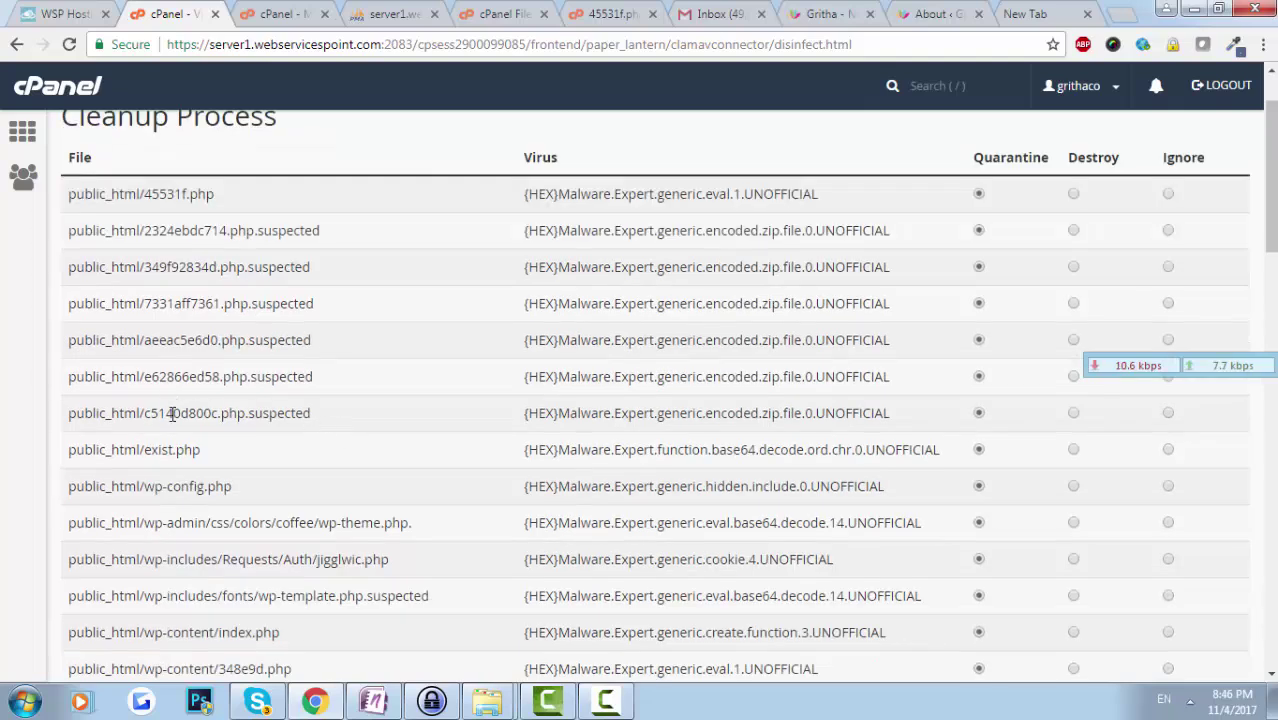
double_click(178, 418)
click(292, 407)
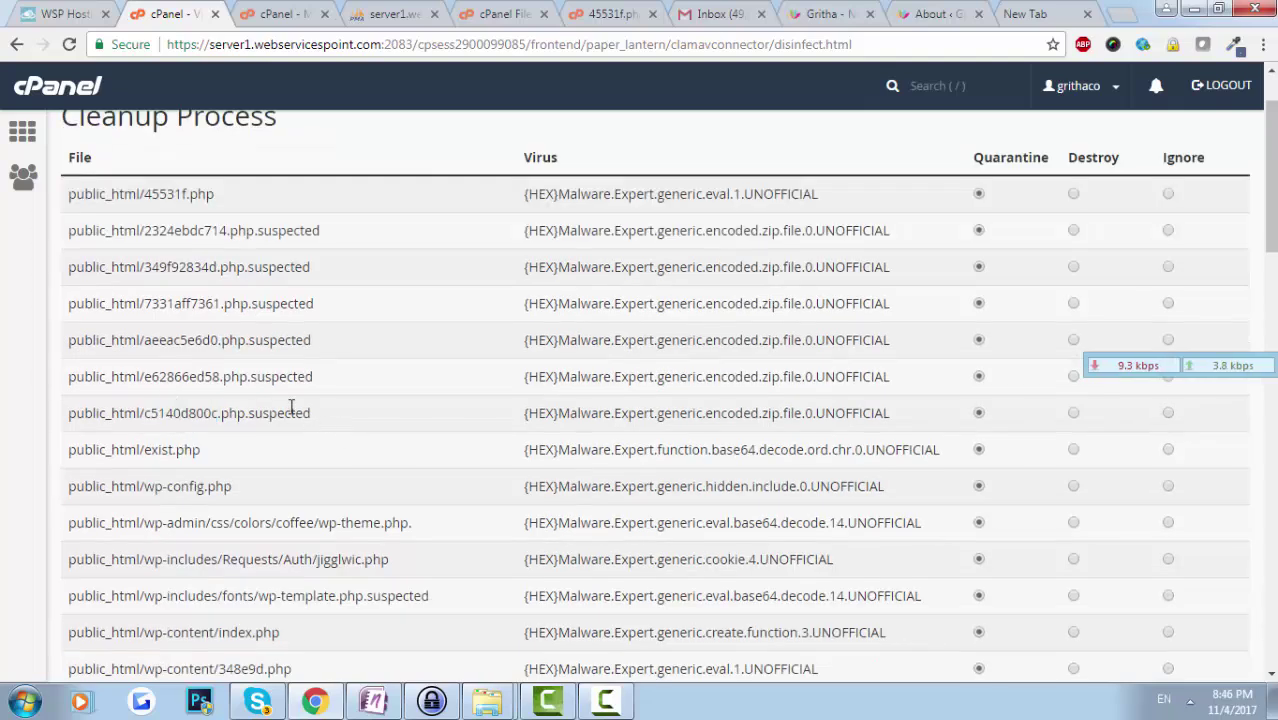
double_click(183, 416)
click(188, 377)
double_click(188, 377)
double_click(188, 341)
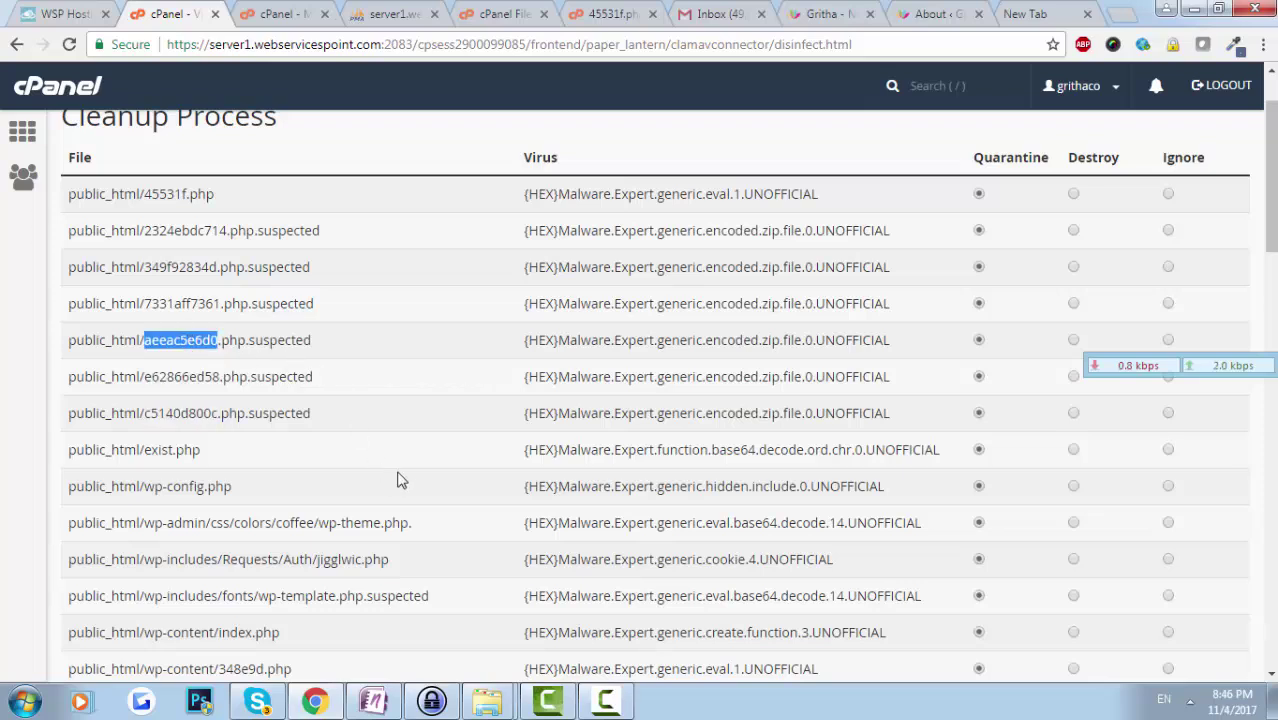
Step: Review the infected wp-content files, including index.php, and the remaining entries of the cleanup list
scroll(180, 440, down, 3)
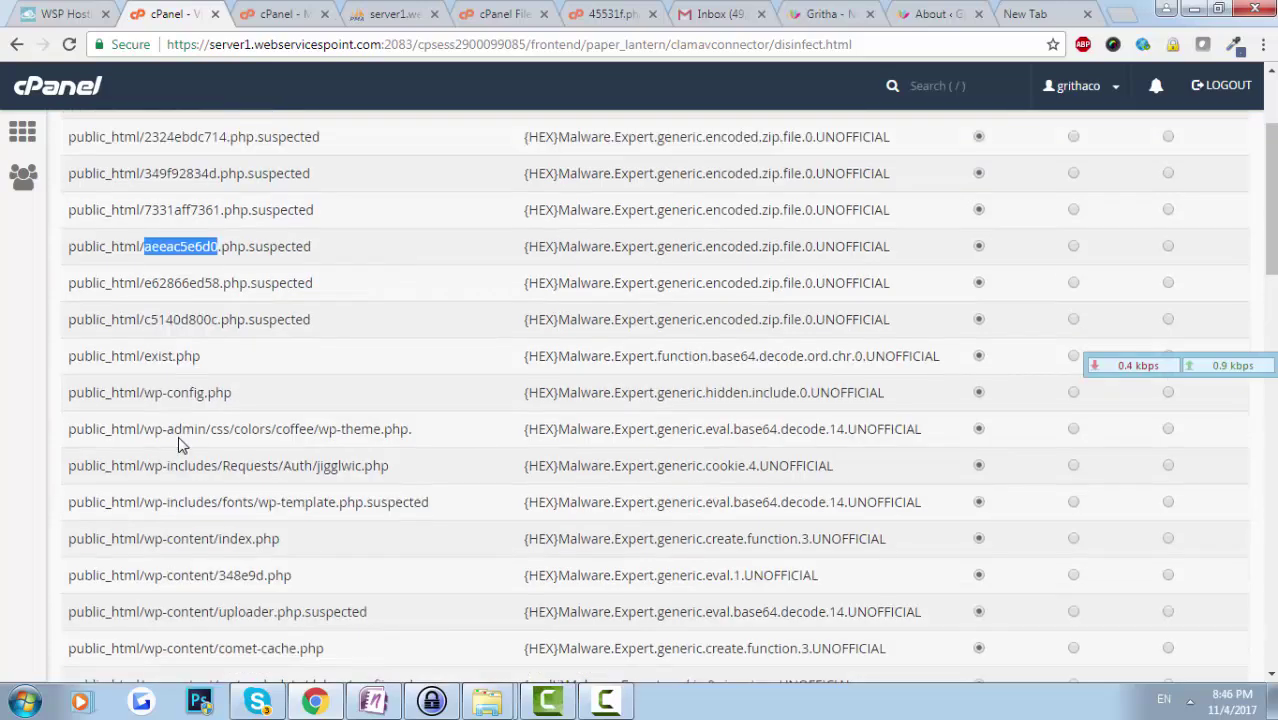
scroll(200, 470, up, 1)
scroll(211, 476, down, 1)
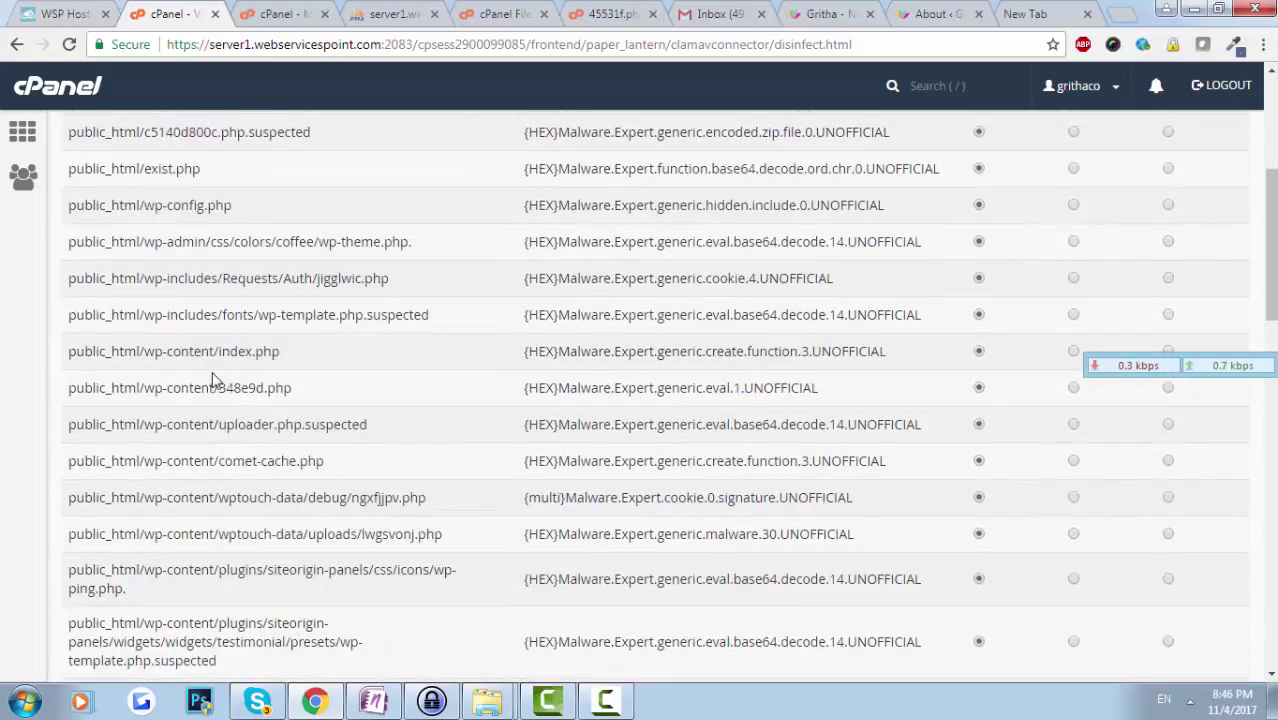
double_click(188, 351)
click(306, 371)
scroll(210, 409, down, 1)
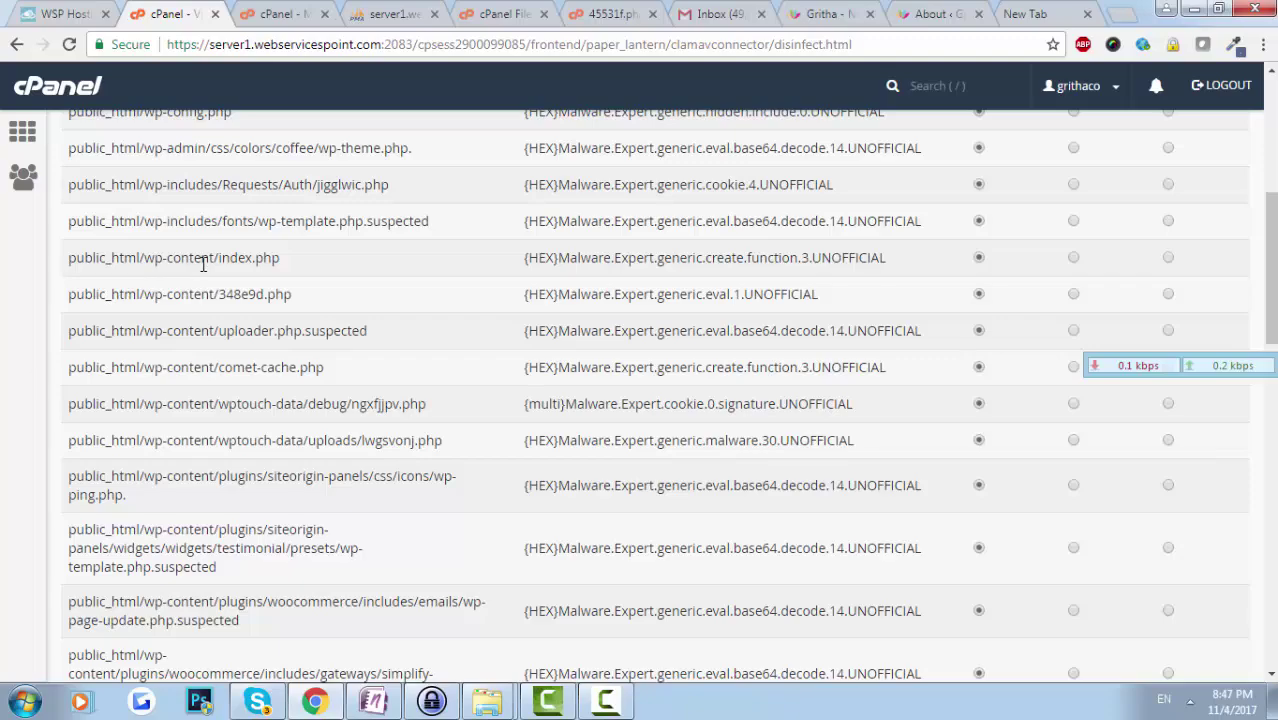
scroll(940, 349, up, 4)
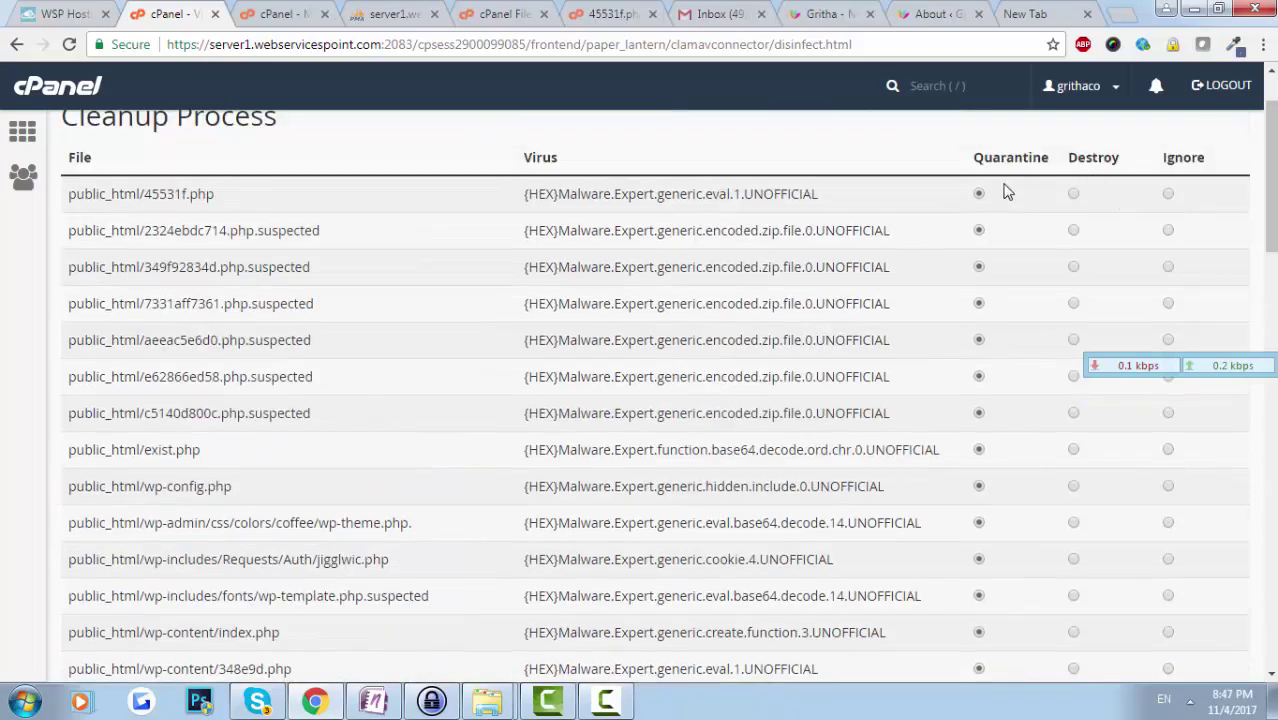
scroll(979, 545, down, 10)
scroll(445, 594, down, 3)
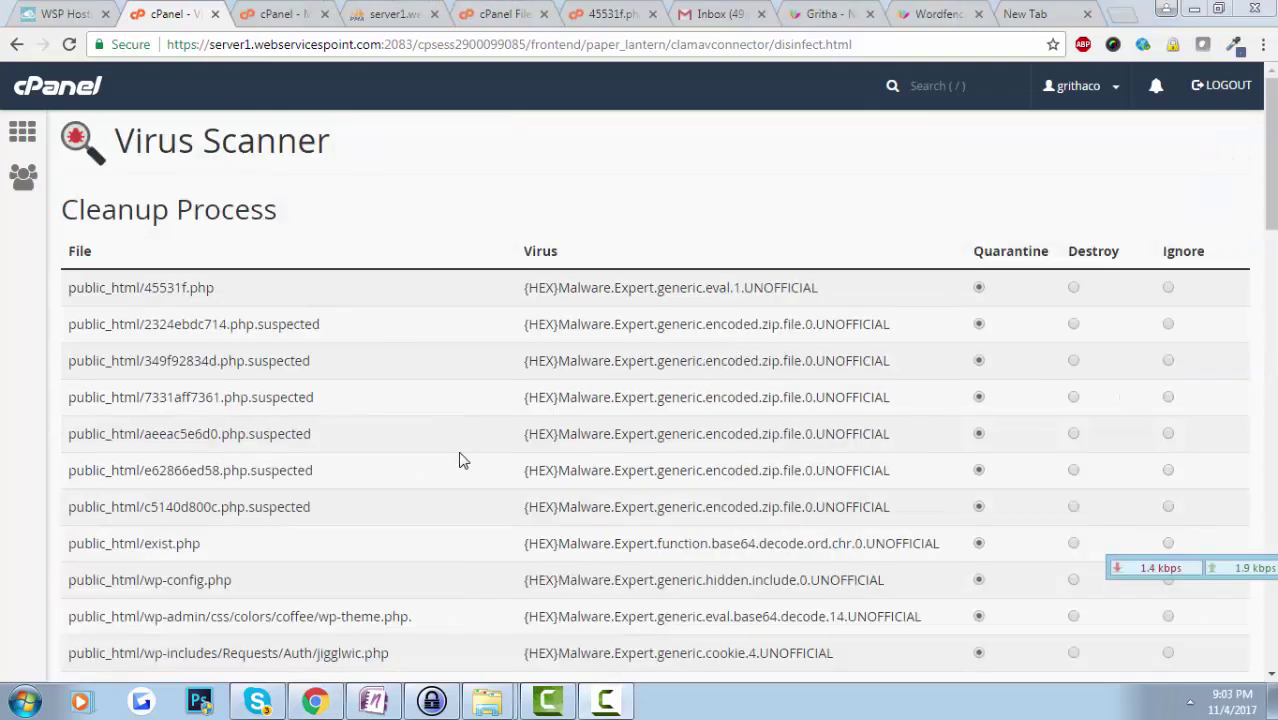
Step: Check the public_html/wp-config.php entry in the infected files list
drag(144, 580, 204, 588)
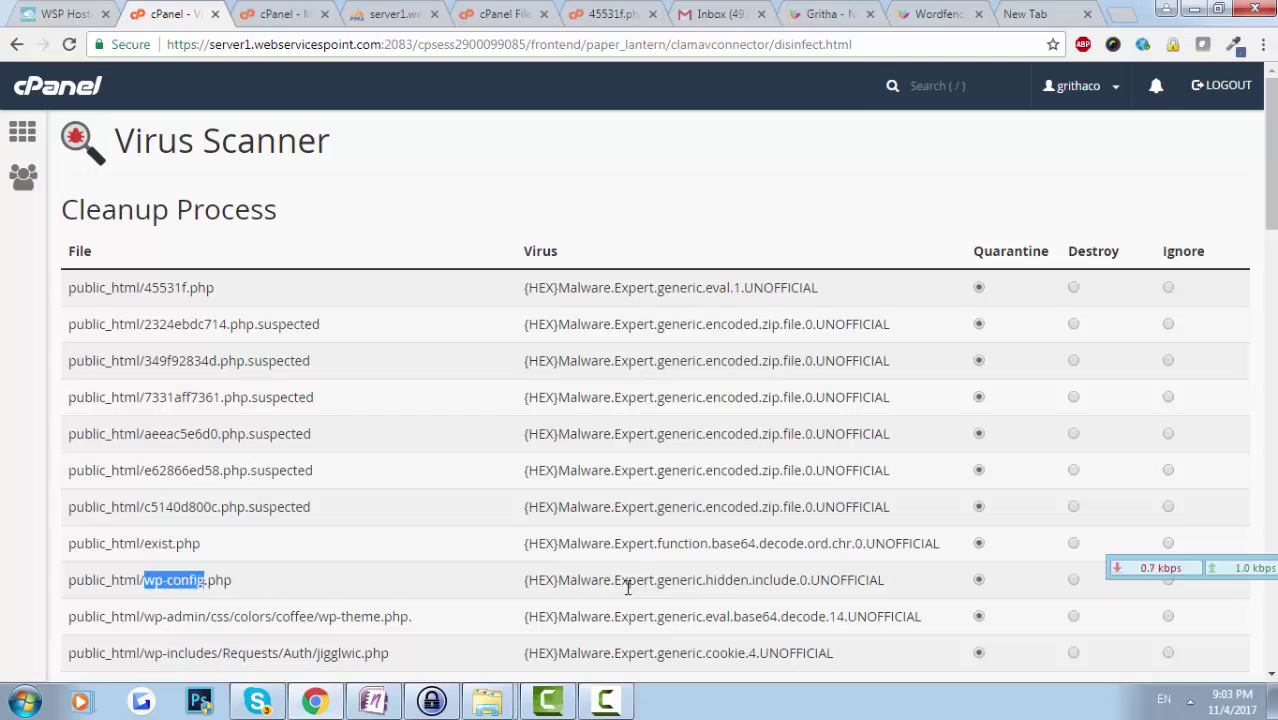
click(246, 583)
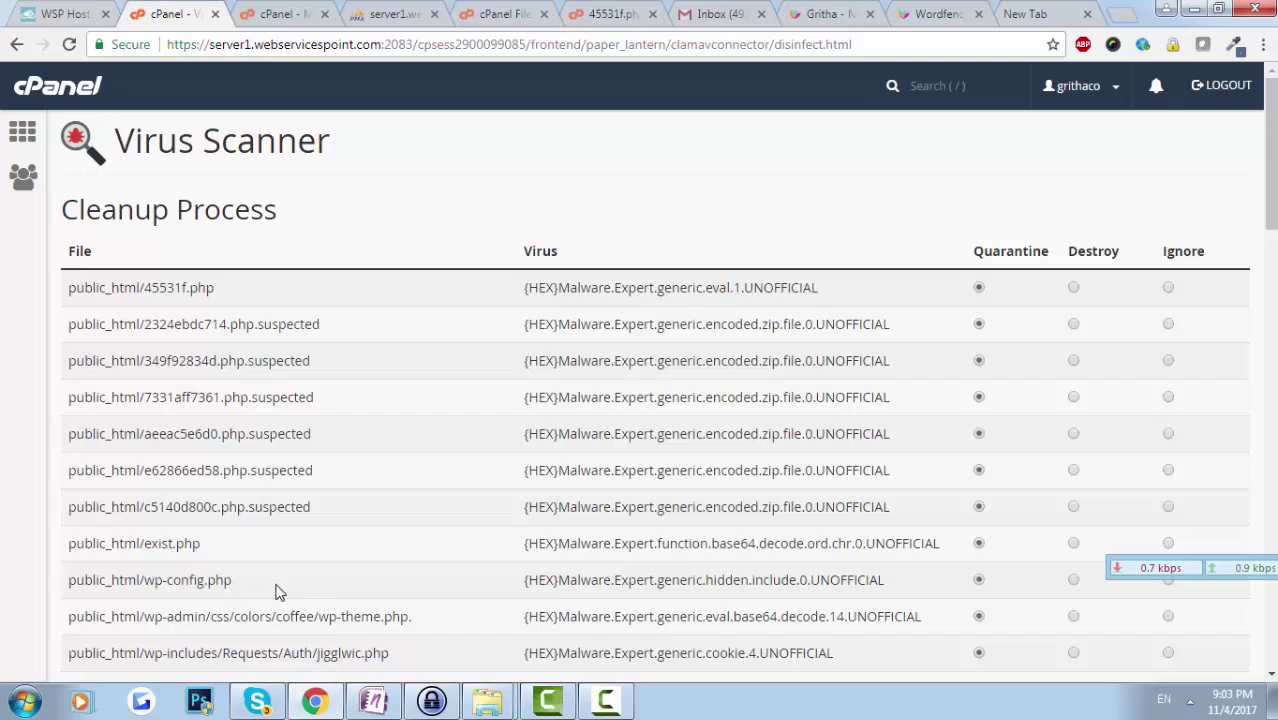
scroll(275, 592, down, 1)
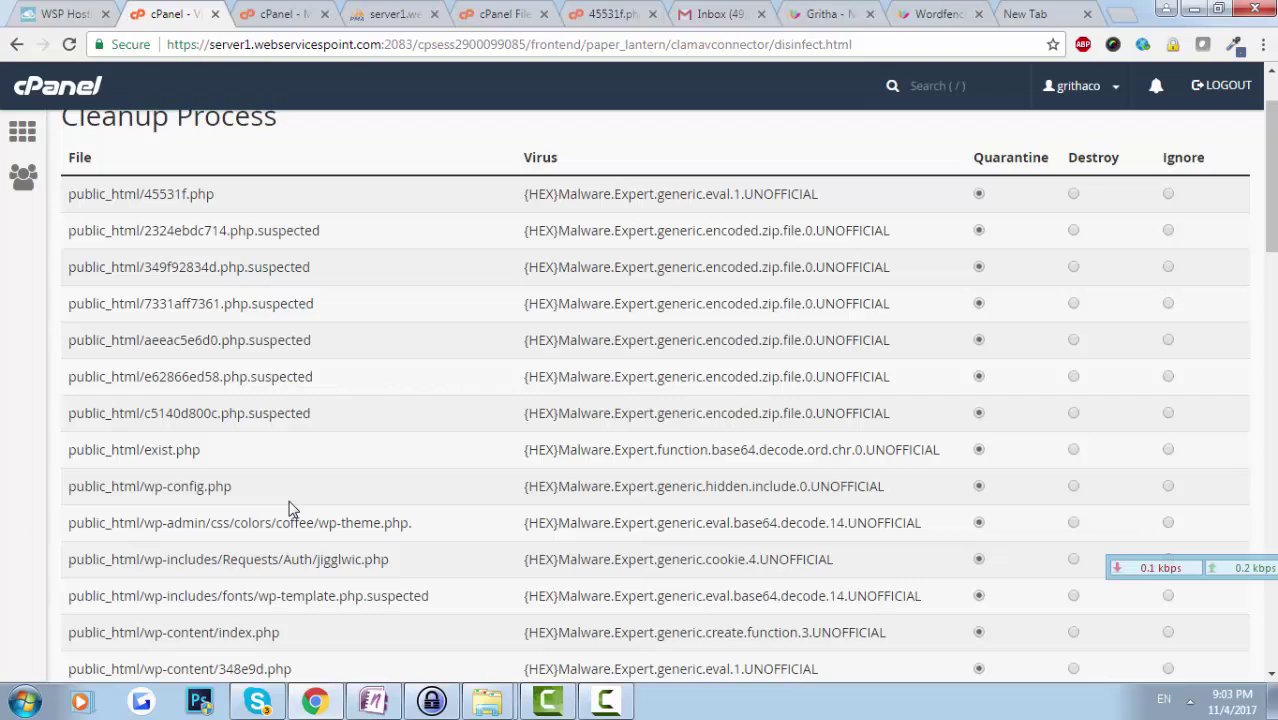
Step: Search Google for "download wordpress" and download the WordPress 4.8.3 zip from wordpress.org
key(ctrl+t)
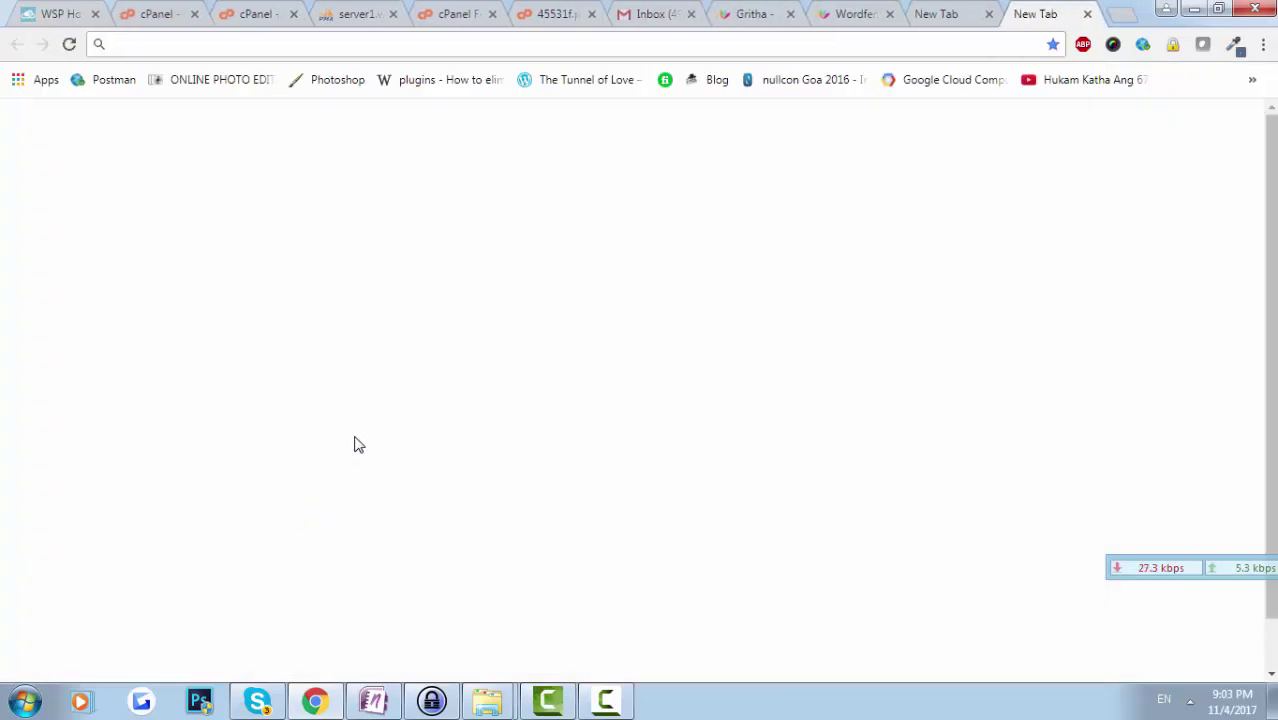
text(download)
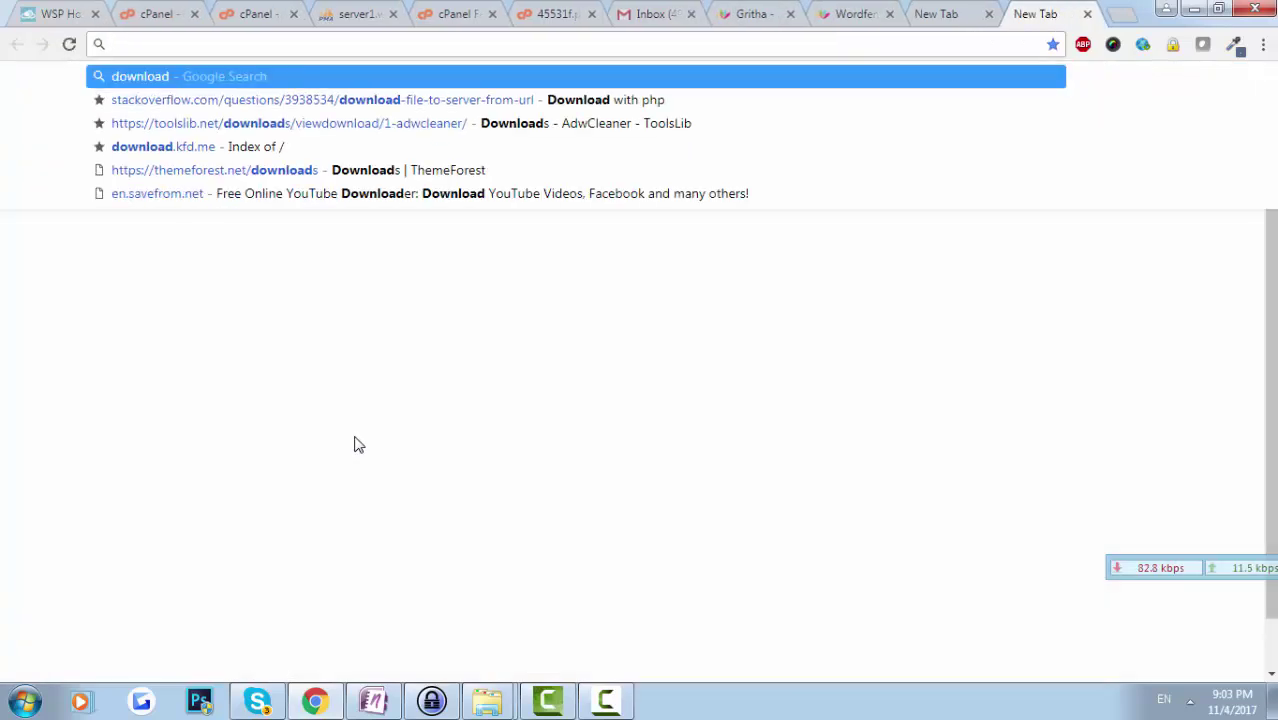
text( wordpress)
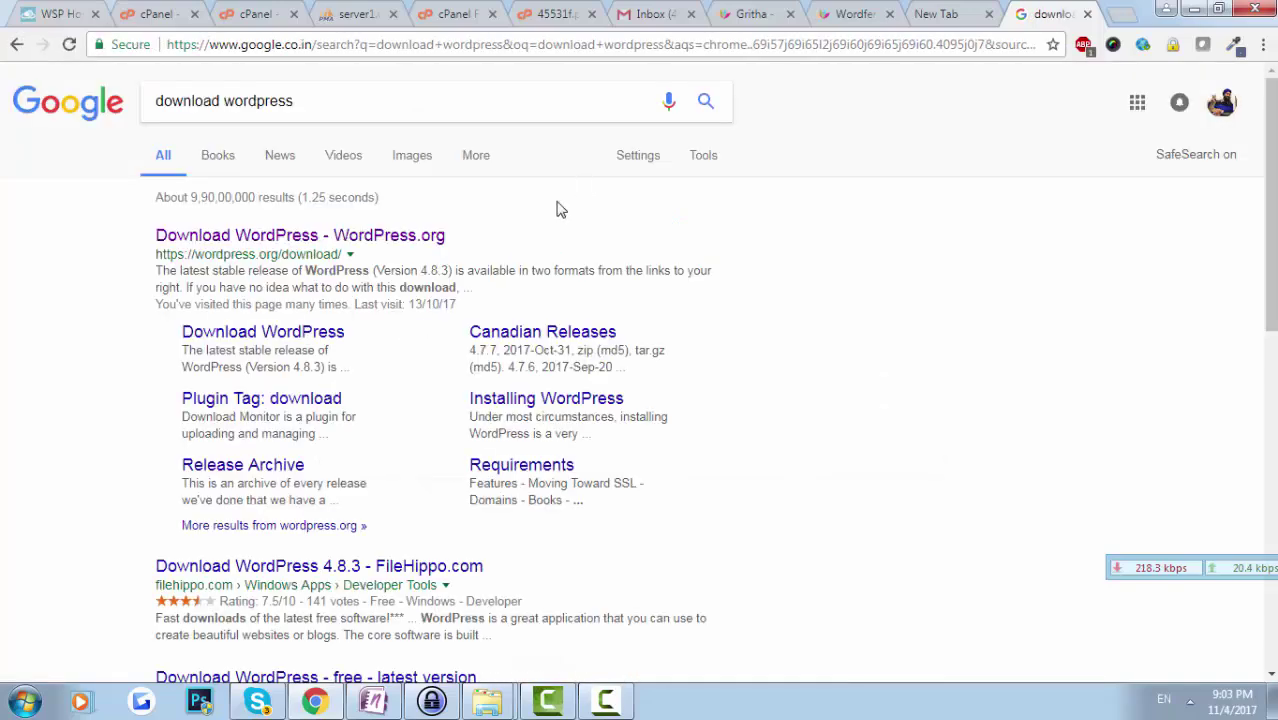
click(402, 238)
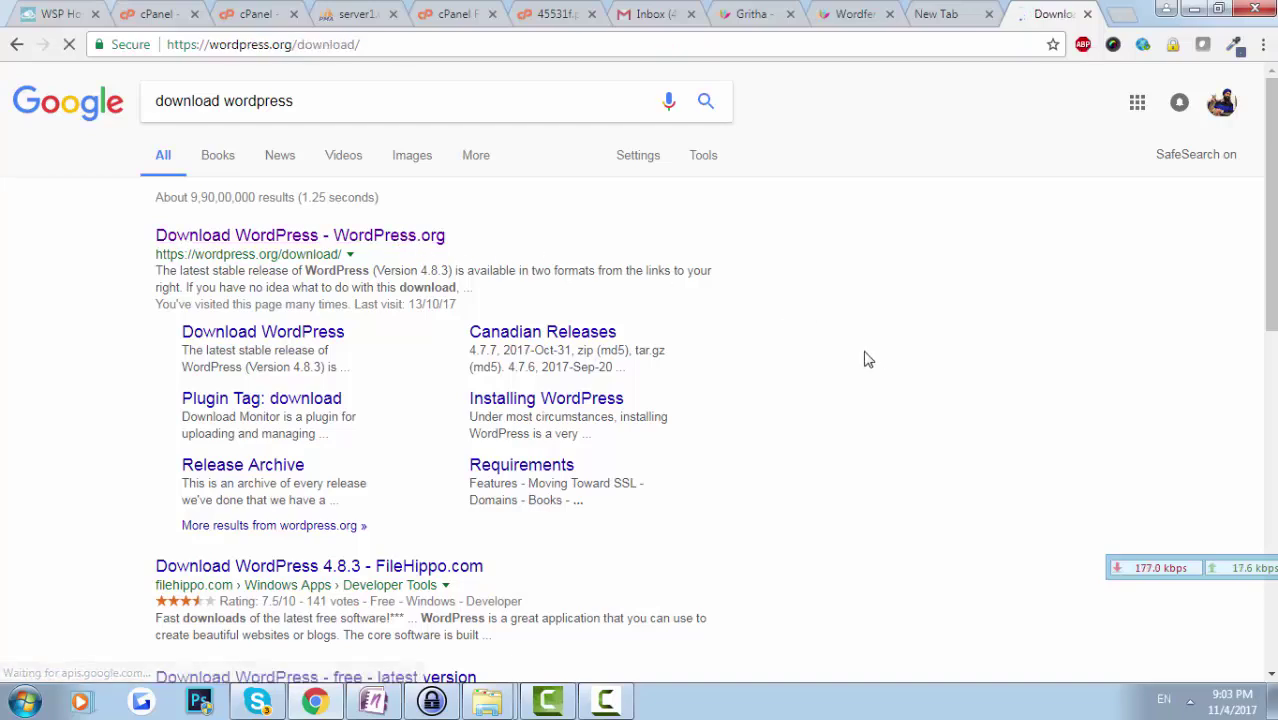
click(991, 284)
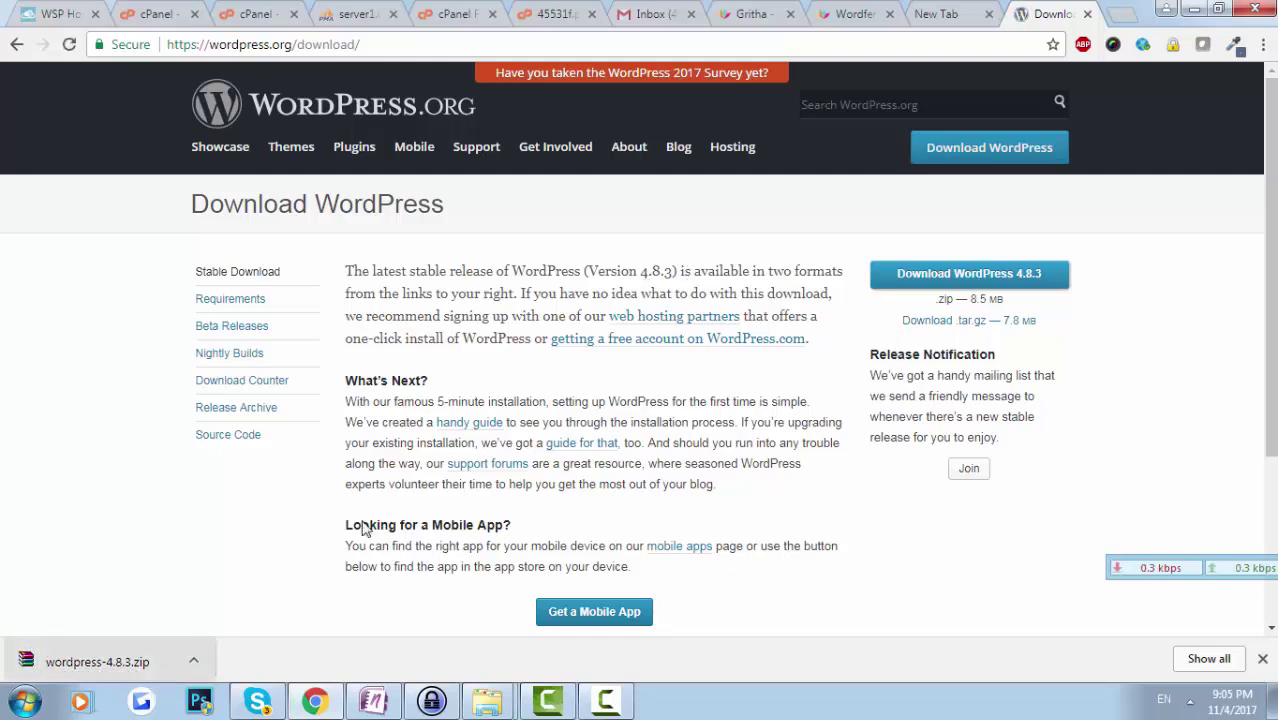
Step: Upload wordpress-4.8.3.zip to public_html through File Manager and close the upload page
click(470, 14)
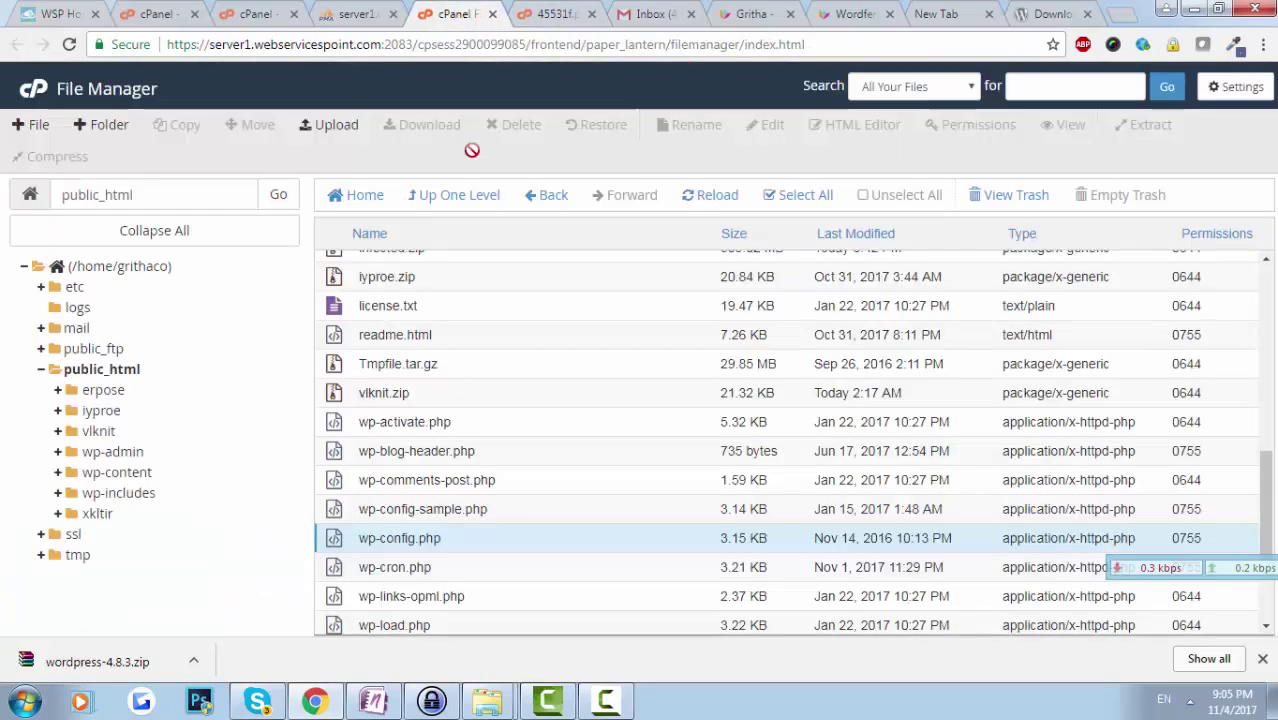
scroll(422, 448, up, 10)
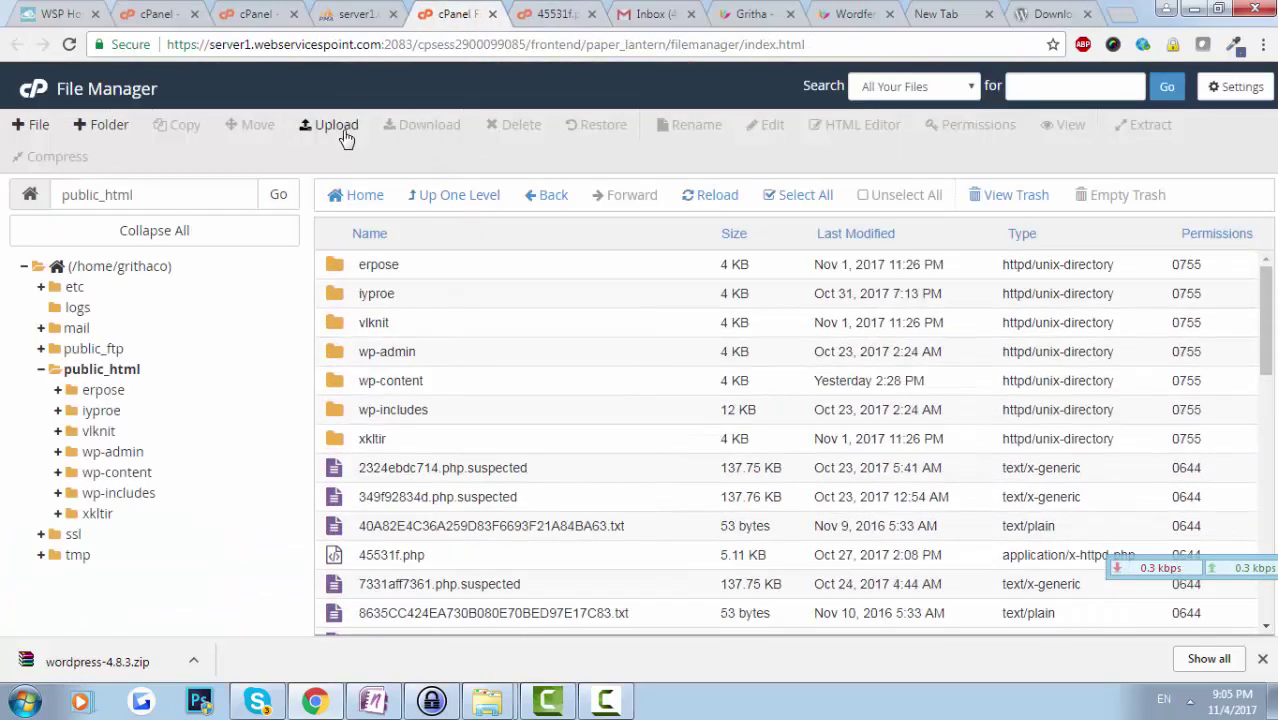
click(343, 131)
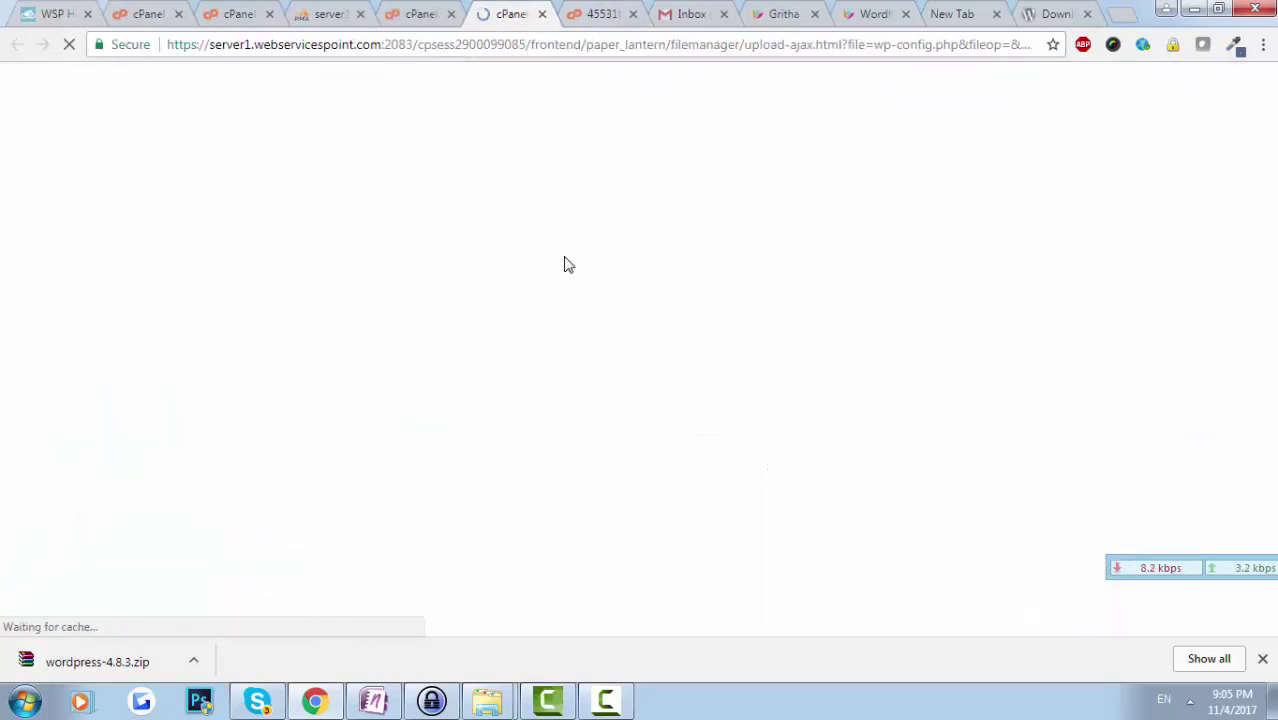
drag(86, 660, 486, 380)
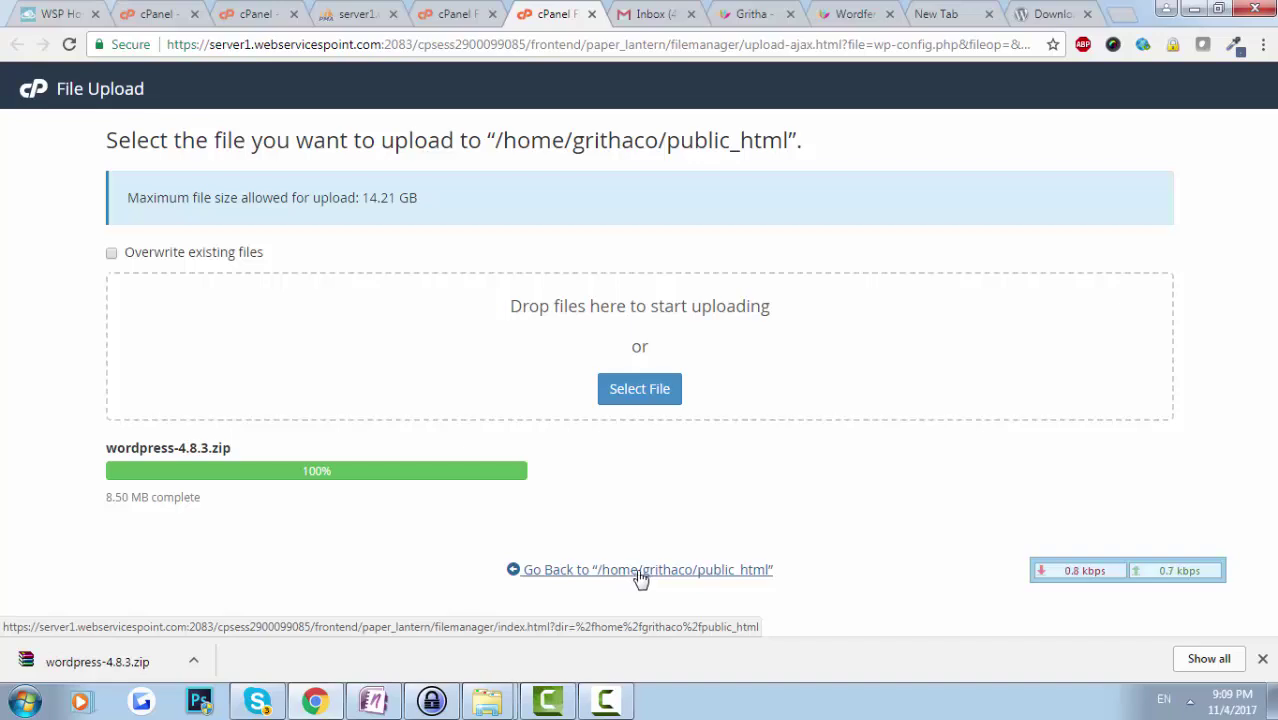
key(ctrl+w)
Step: Return to the Virus Scanner cleanup page and review the flagged WordPress files again
click(260, 10)
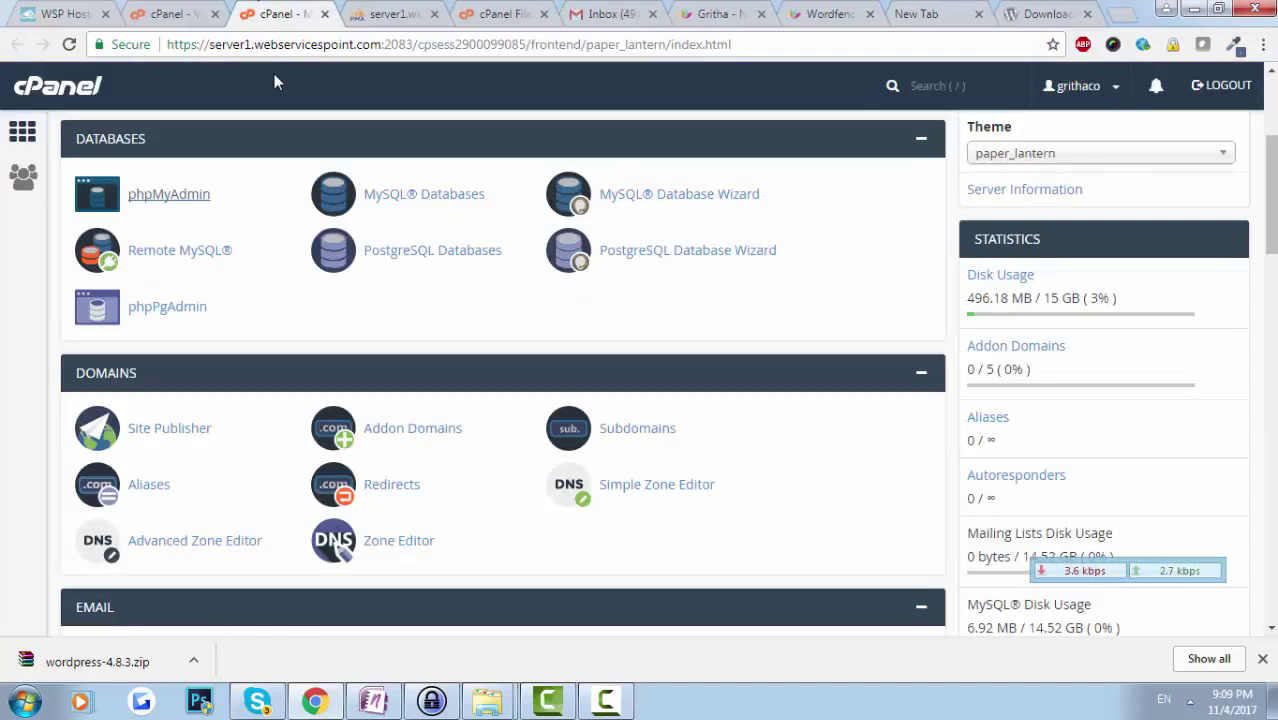
click(193, 10)
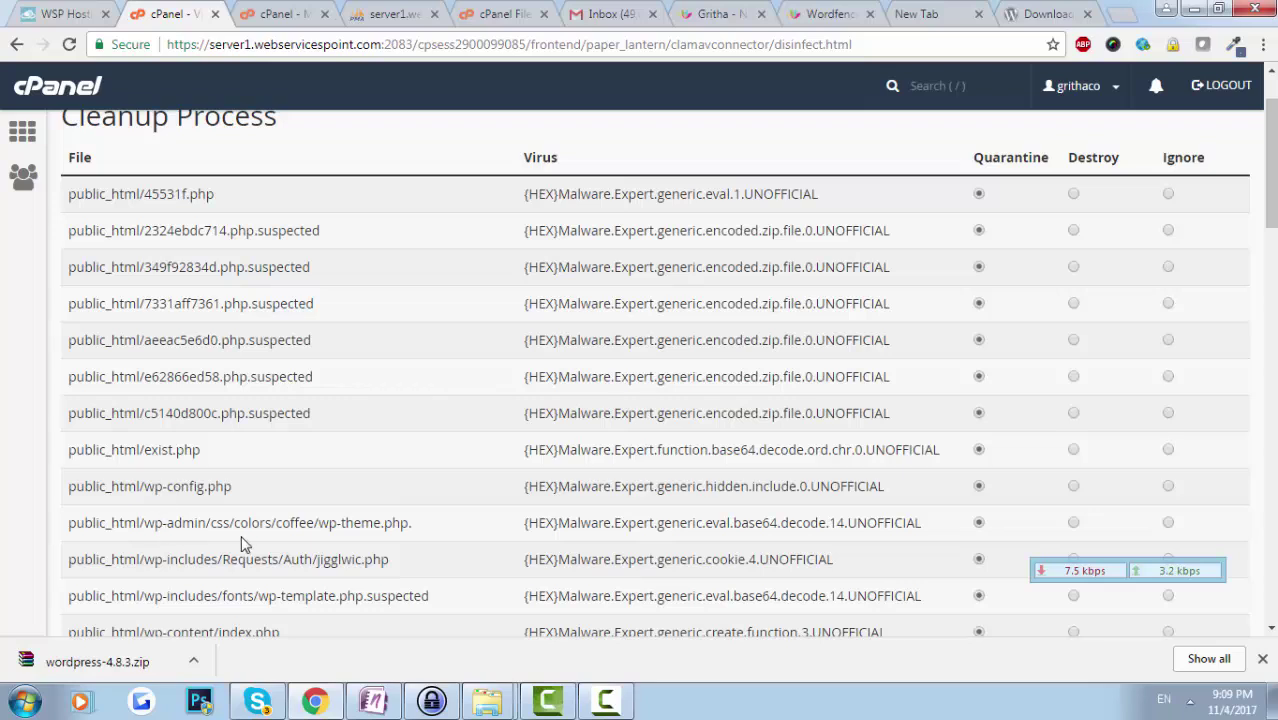
scroll(260, 530, down, 1)
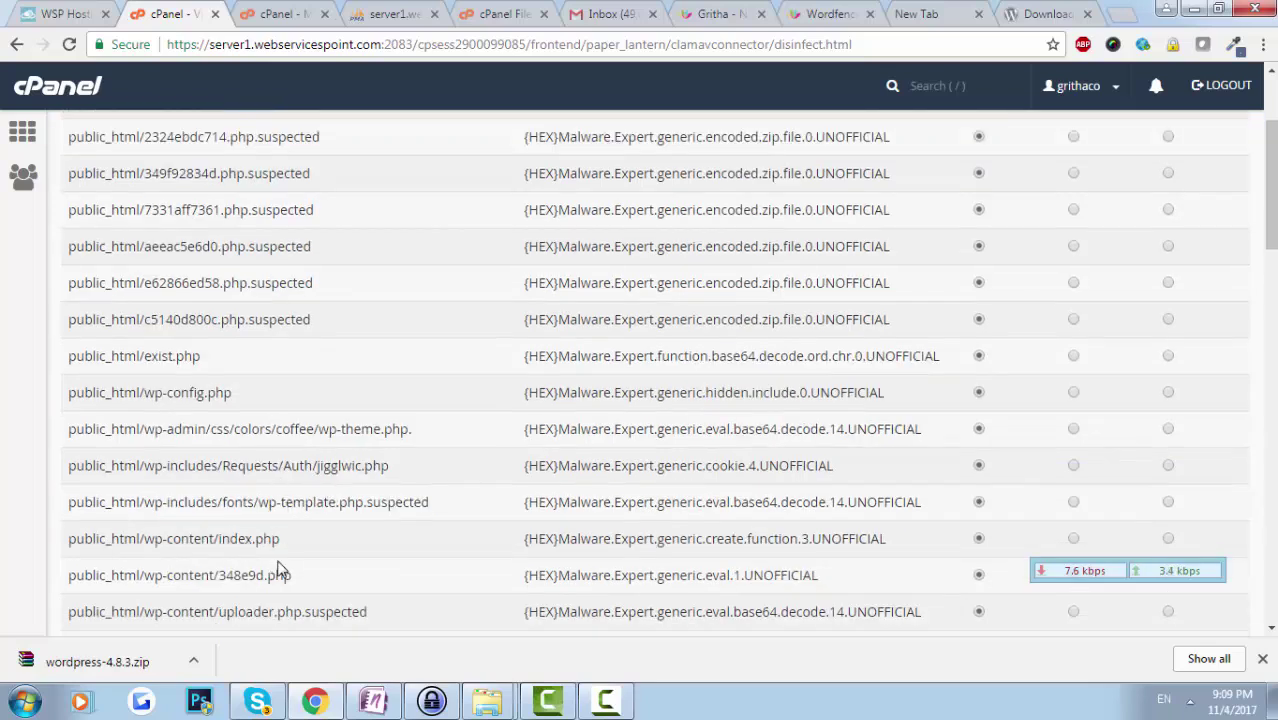
Step: Extract wordpress-4.8.3.zip into /public_html/original in File Manager and close the extraction results
click(531, 10)
scroll(510, 434, down, 10)
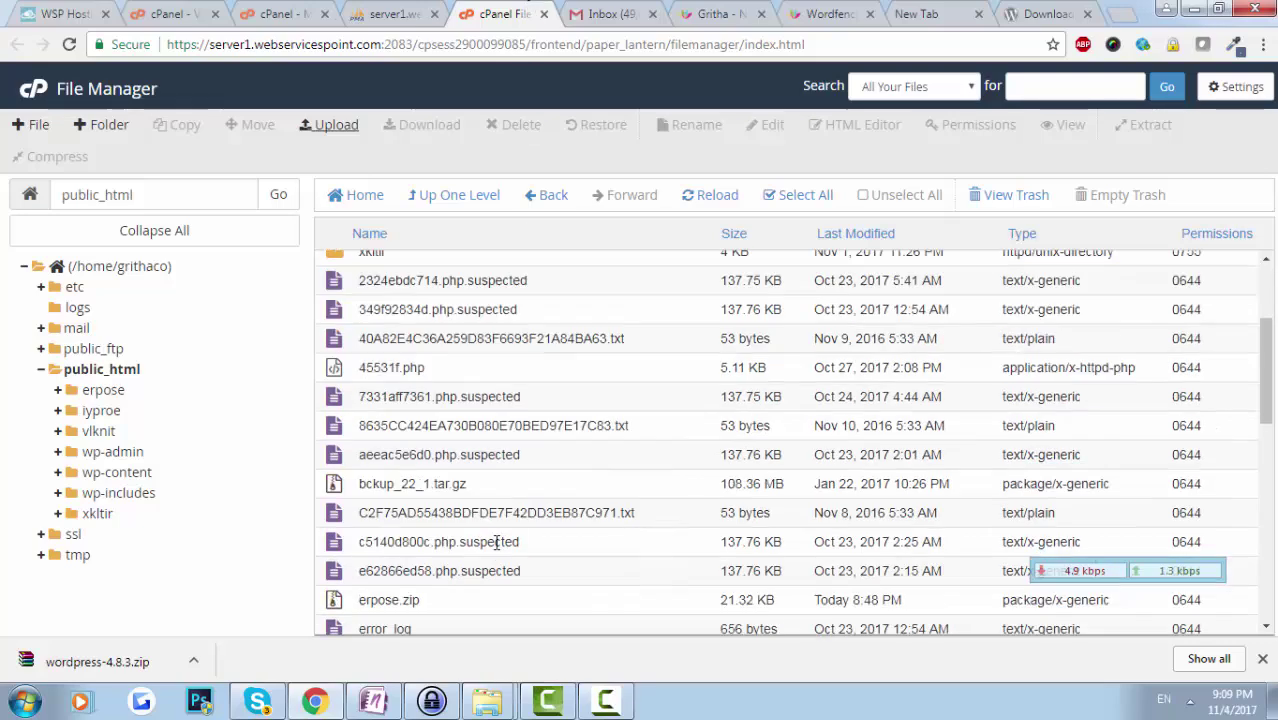
scroll(488, 400, up, 2)
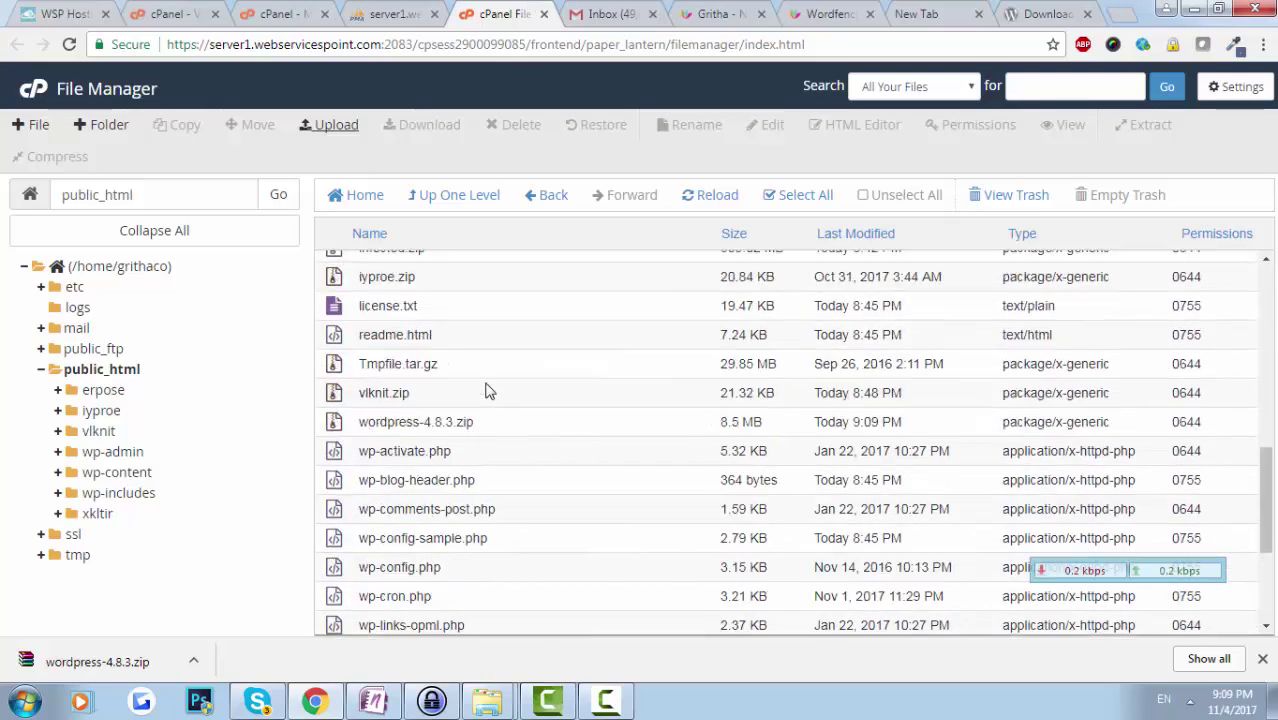
right_click(520, 425)
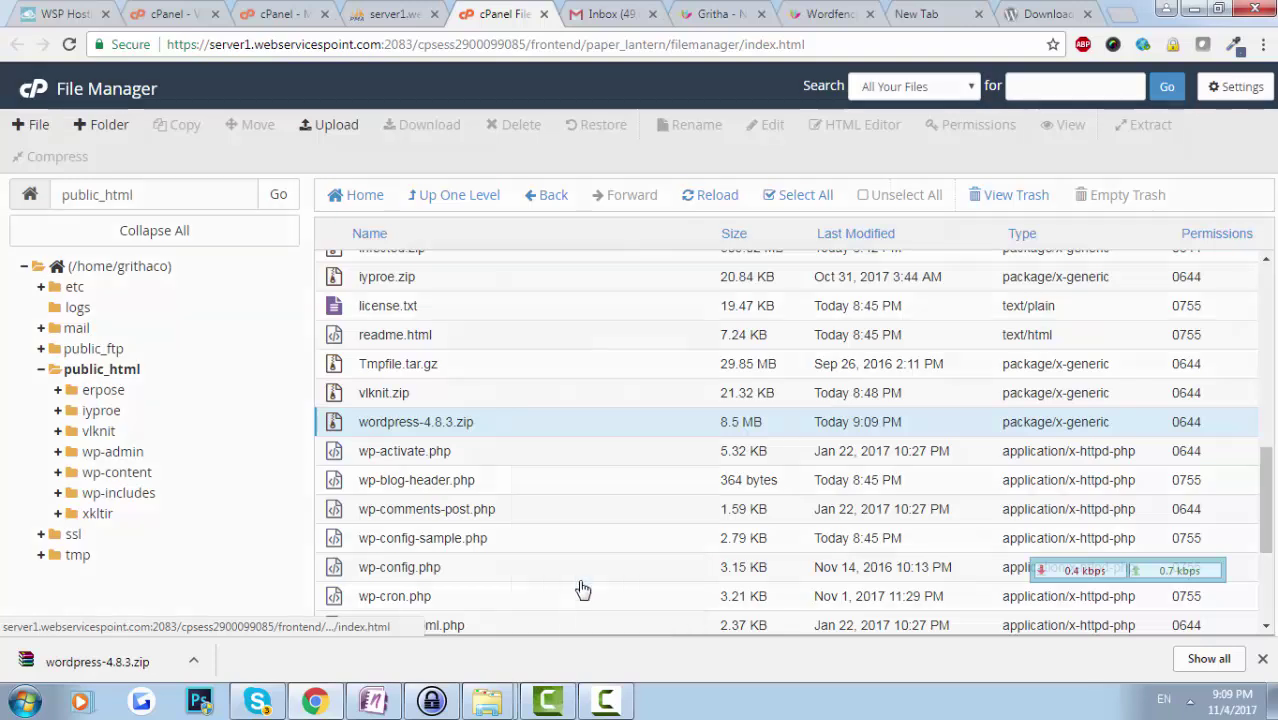
click(579, 580)
text(/original)
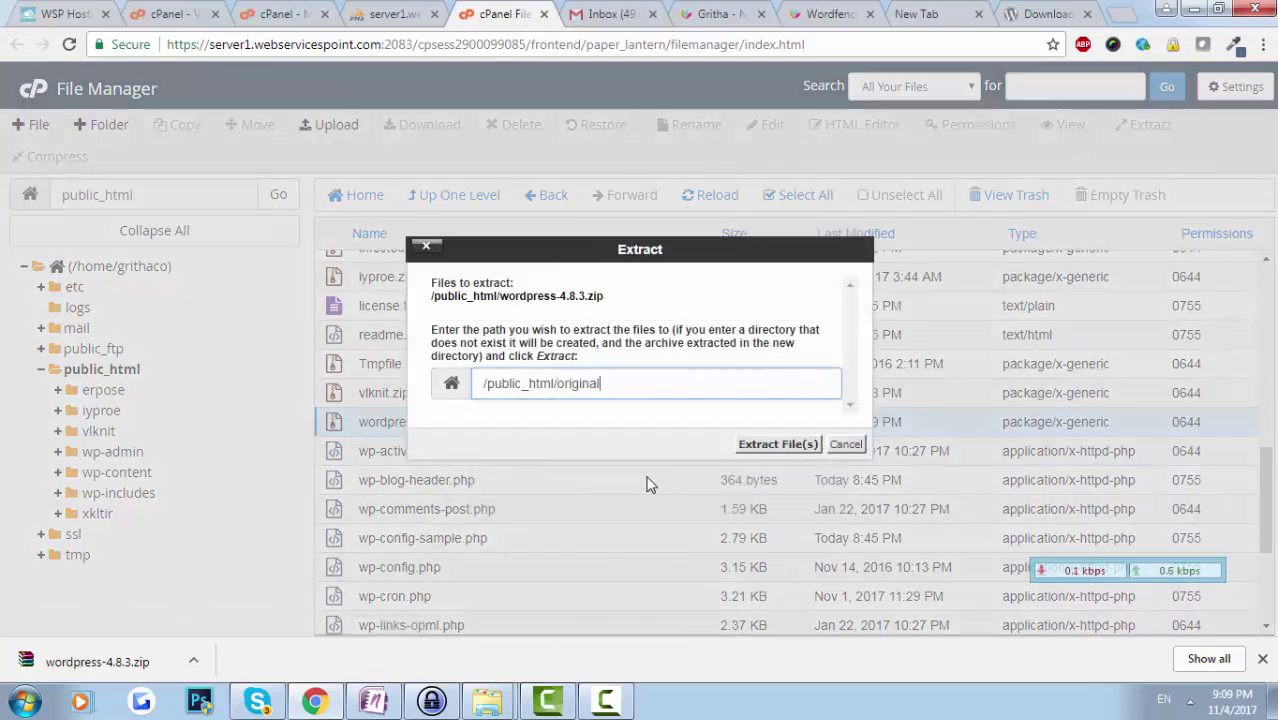
click(792, 446)
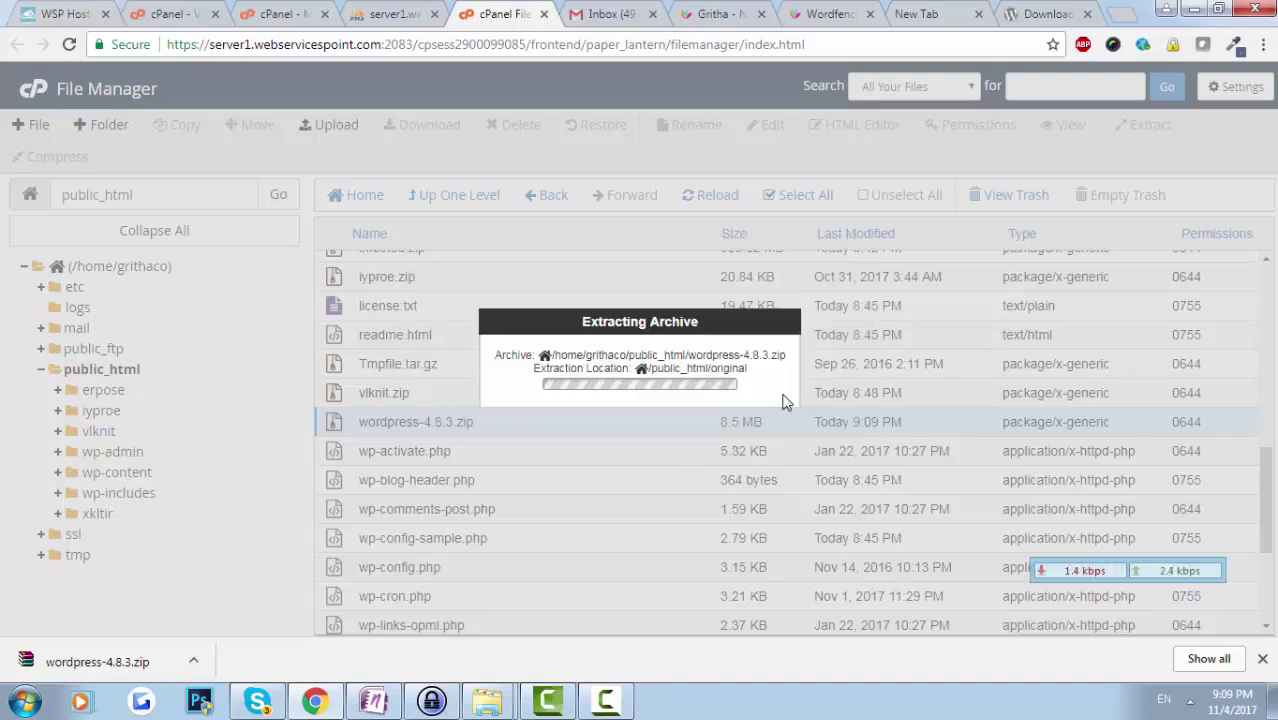
click(943, 539)
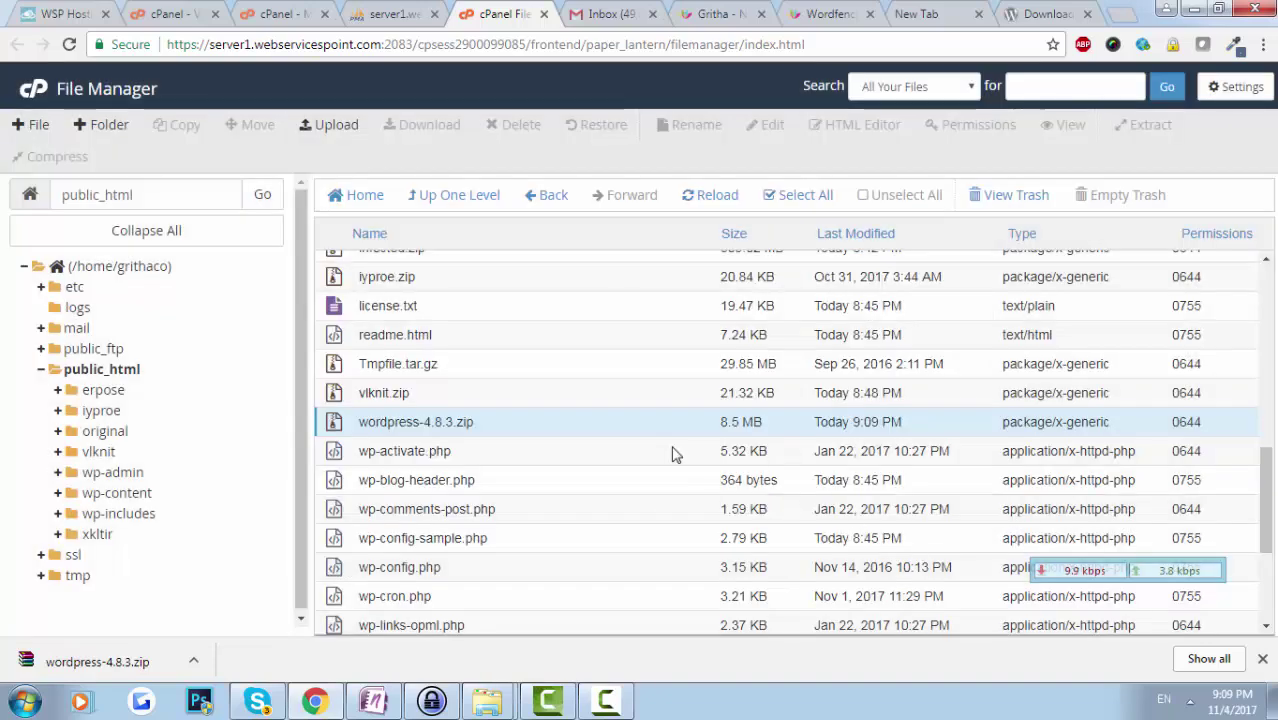
Step: Rename wp-config.php in public_html to wp-config_backup.php
scroll(390, 527, down, 1)
click(402, 476)
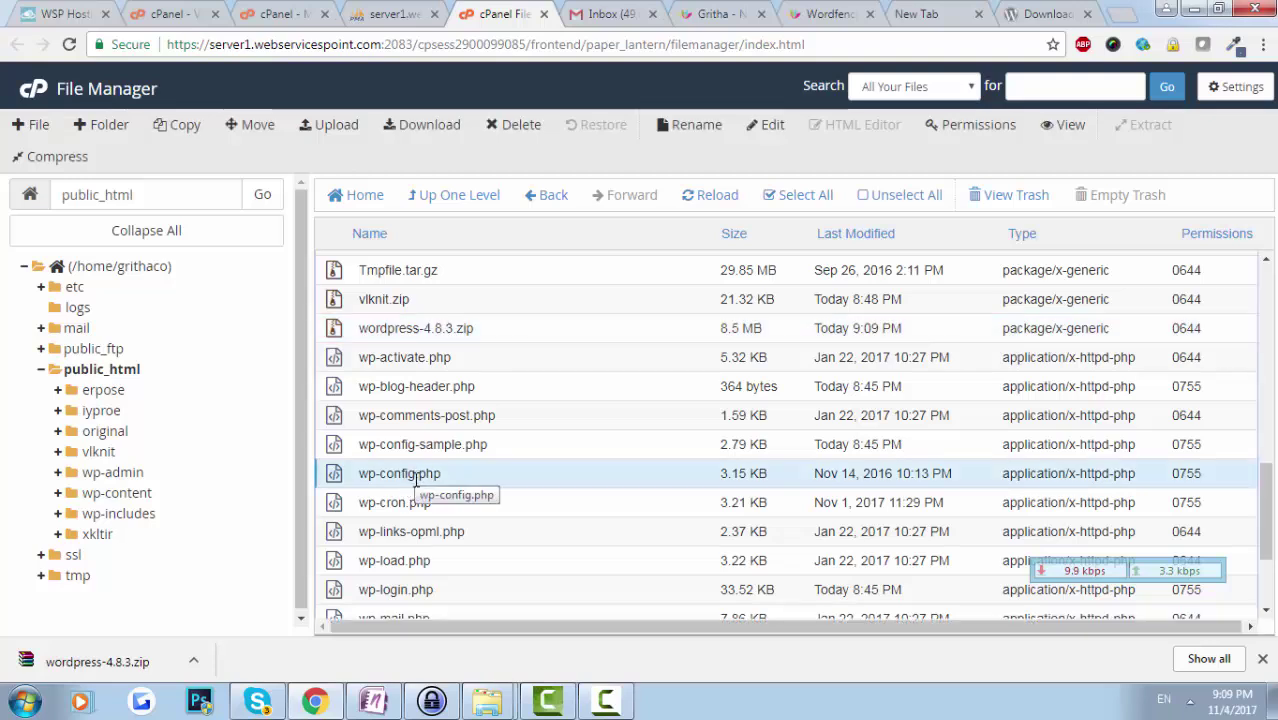
double_click(416, 476)
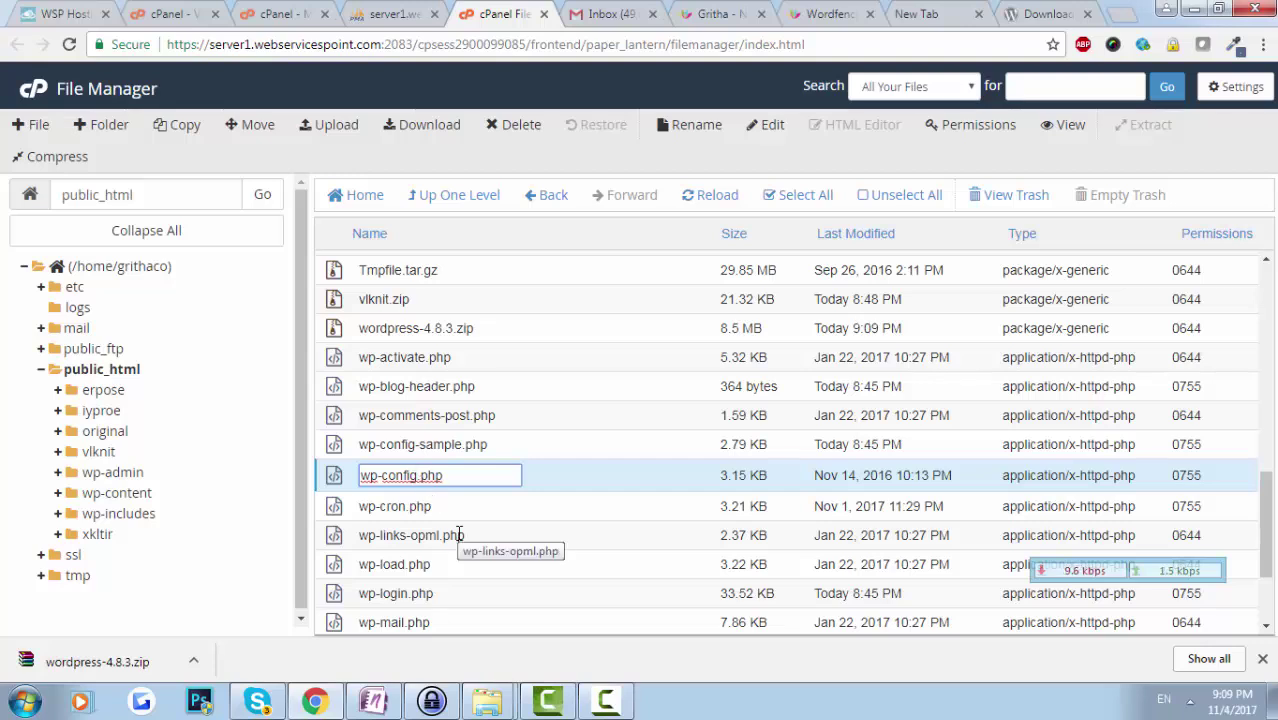
text(_backup)
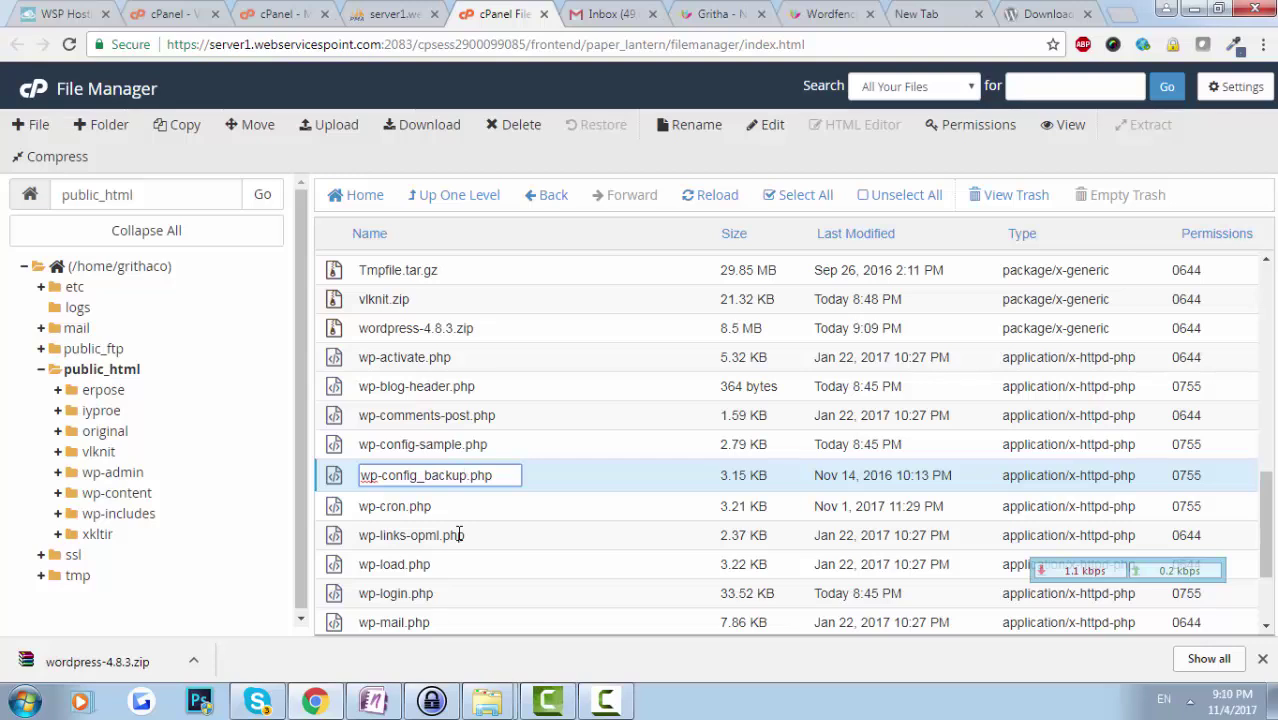
key(Escape)
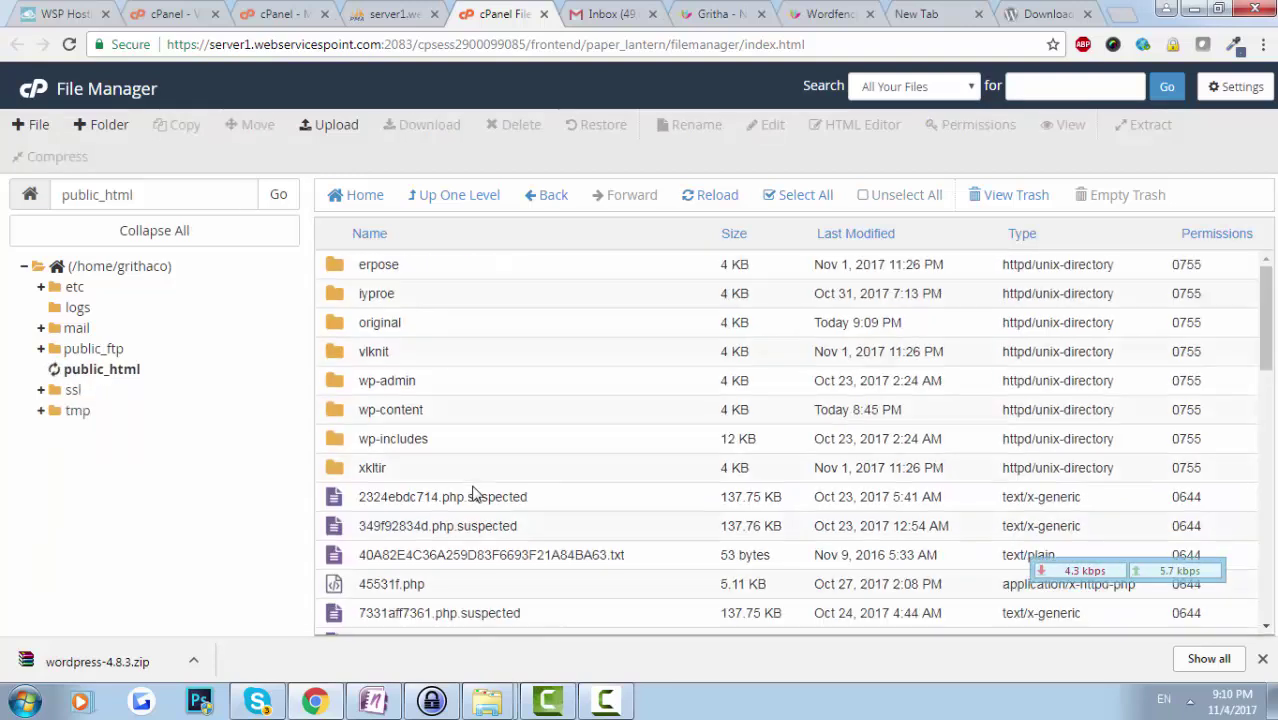
Step: Rename the wp-admin folder to wp-admin_old and the wp-includes folder to wp-includes_old in public_html
scroll(513, 487, down, 1)
scroll(490, 460, up, 1)
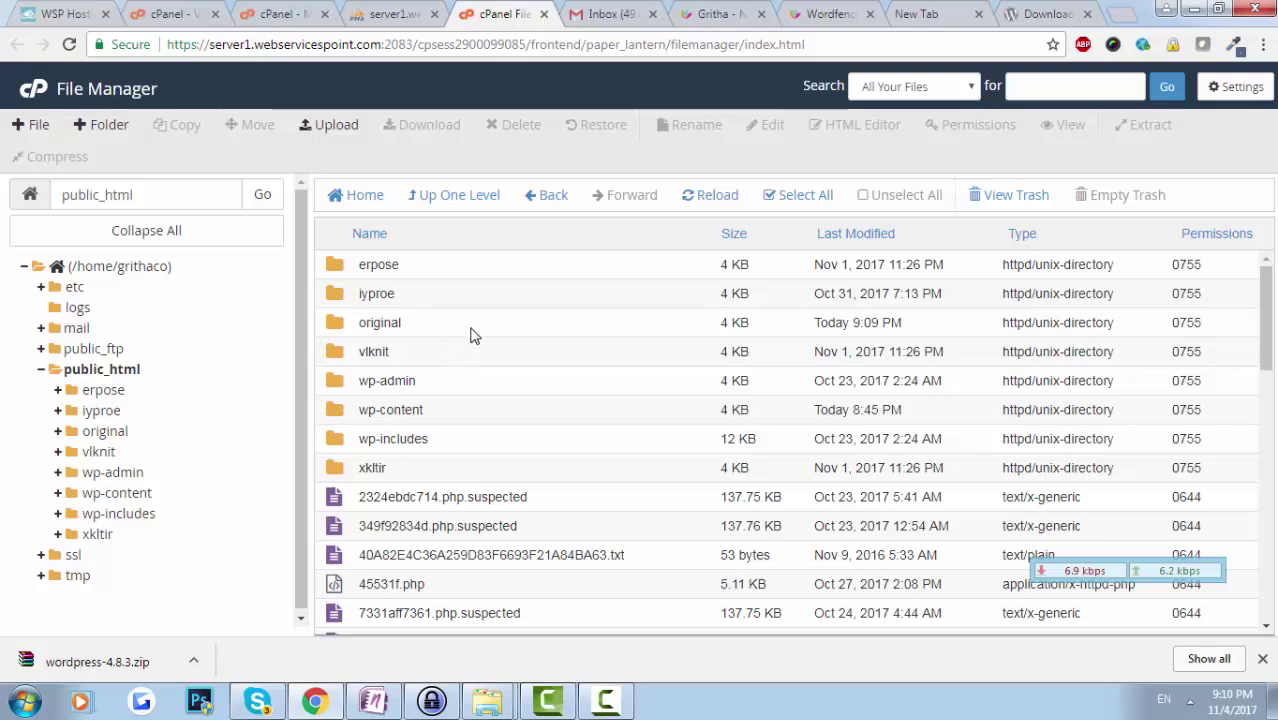
click(409, 385)
click(409, 386)
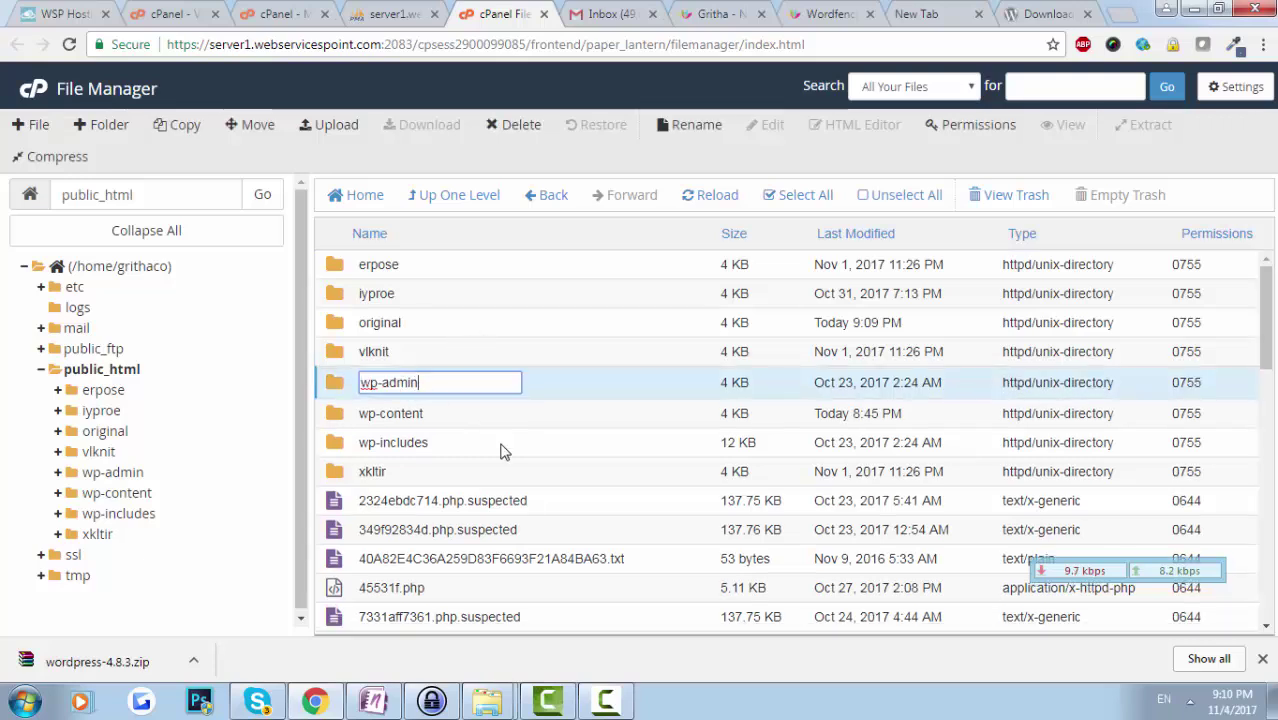
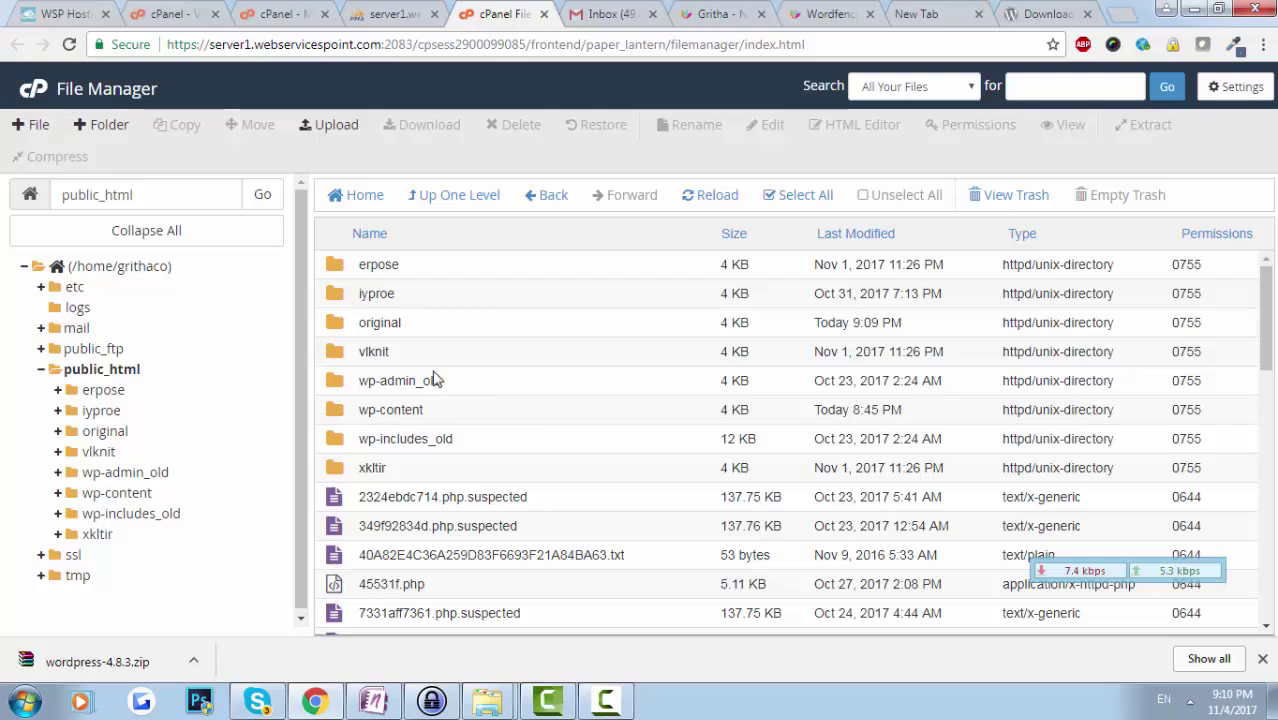
Step: Copy the clean wp-admin and wp-includes folders from public_html/original/wordpress to /public_html/
double_click(430, 334)
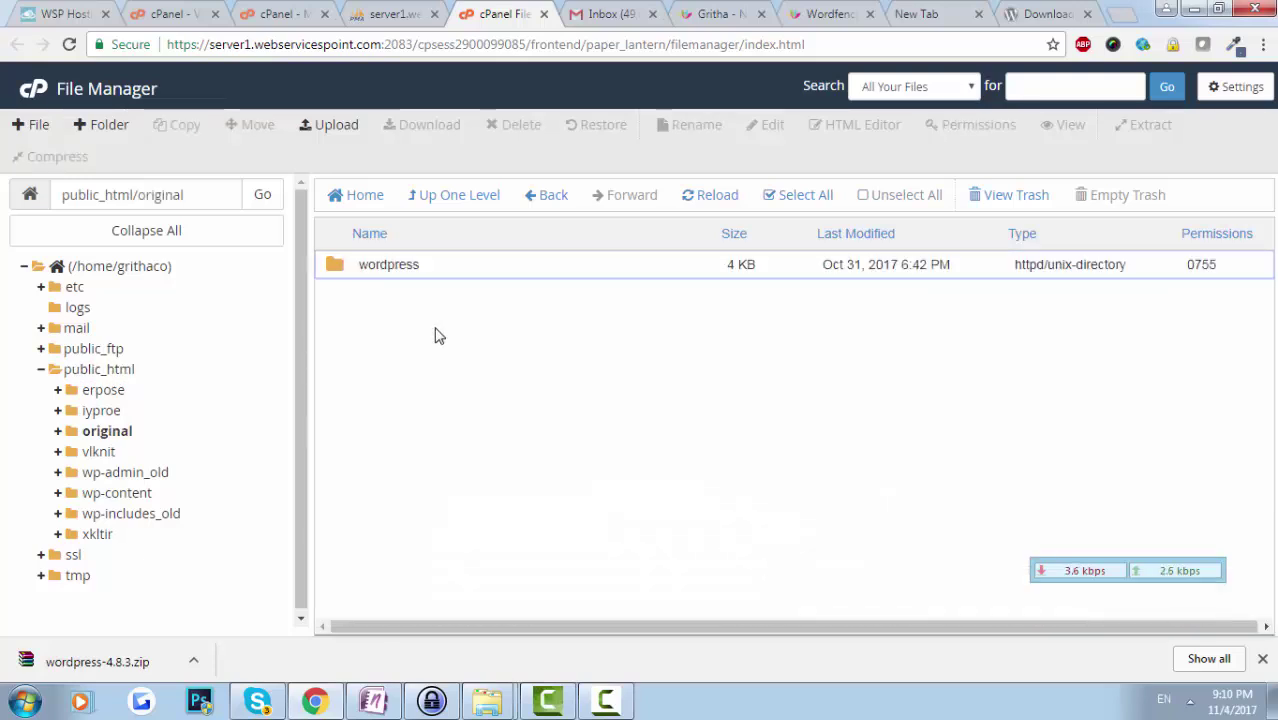
double_click(450, 279)
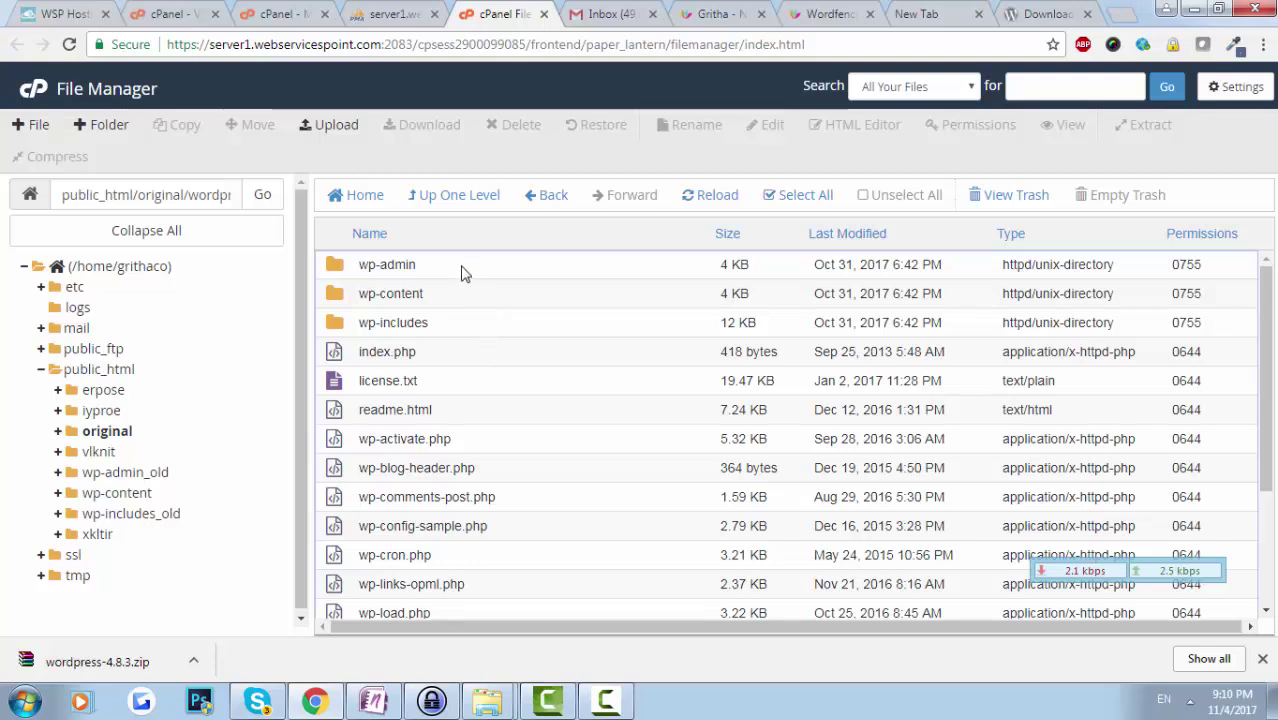
click(462, 270)
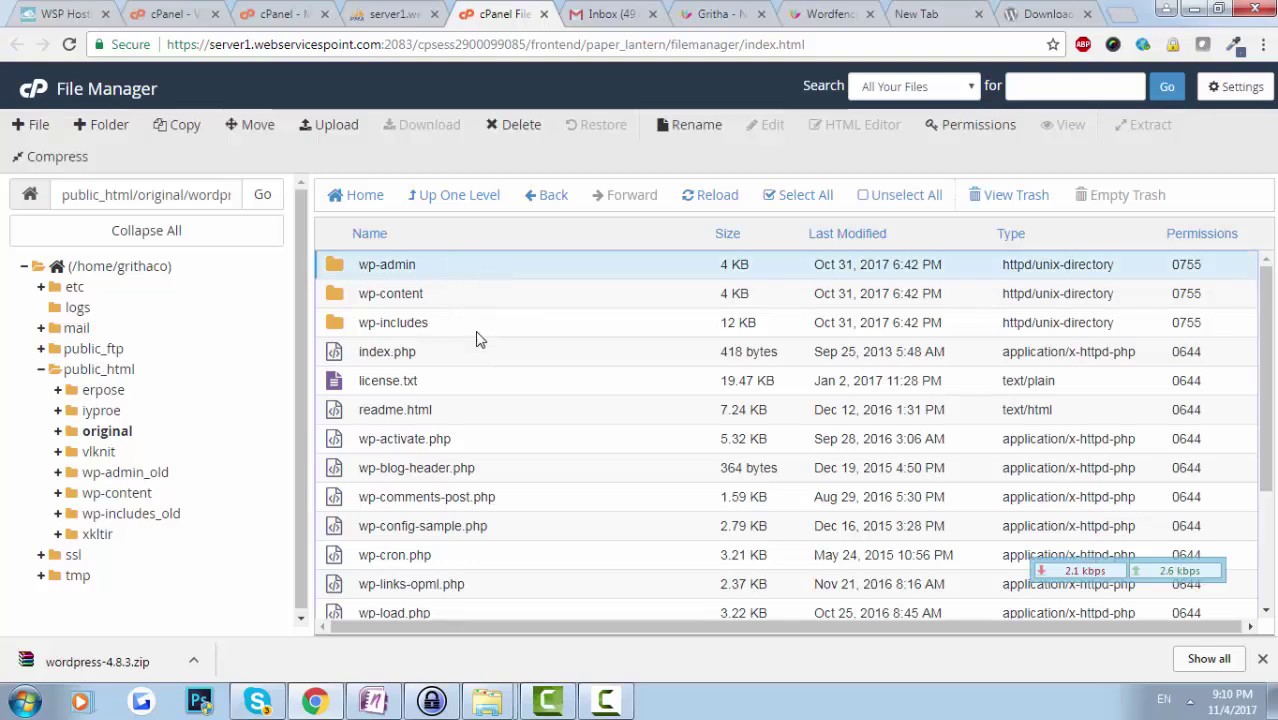
ctrl+click(479, 334)
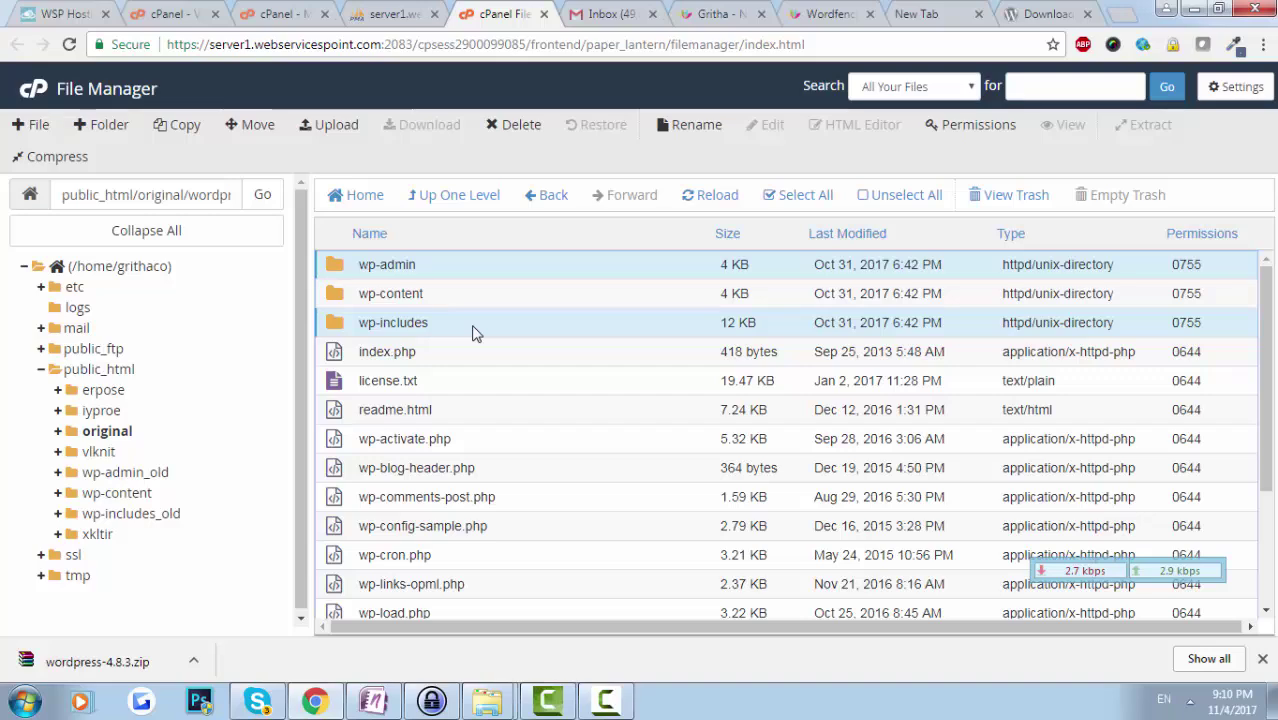
right_click(475, 334)
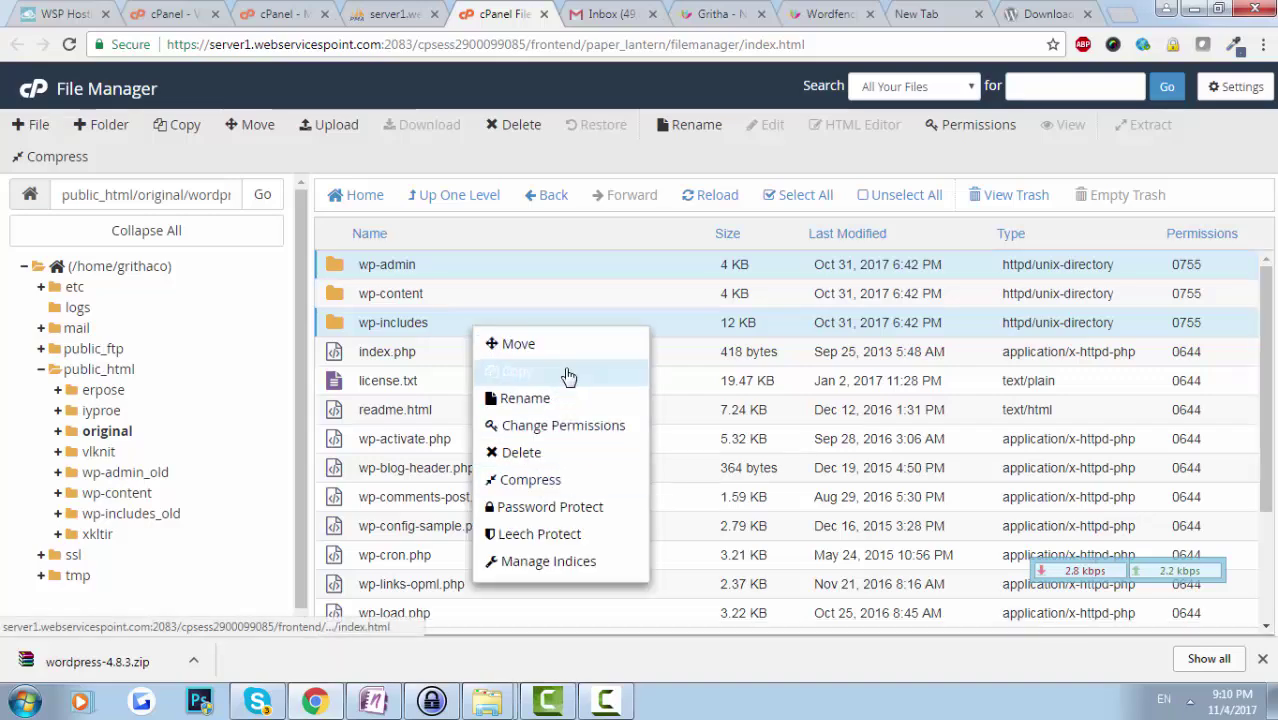
click(571, 373)
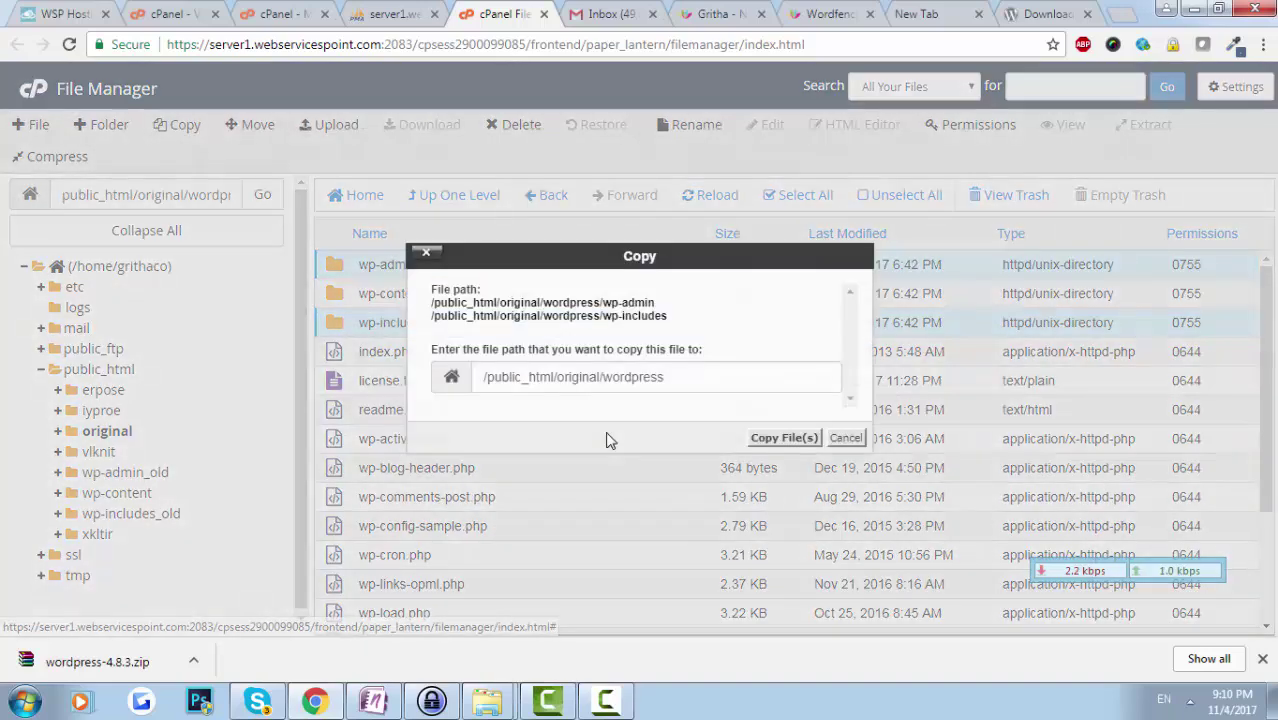
drag(606, 377, 645, 402)
key(BackSpace)
key(ctrl+shift+Left)
key(BackSpace)
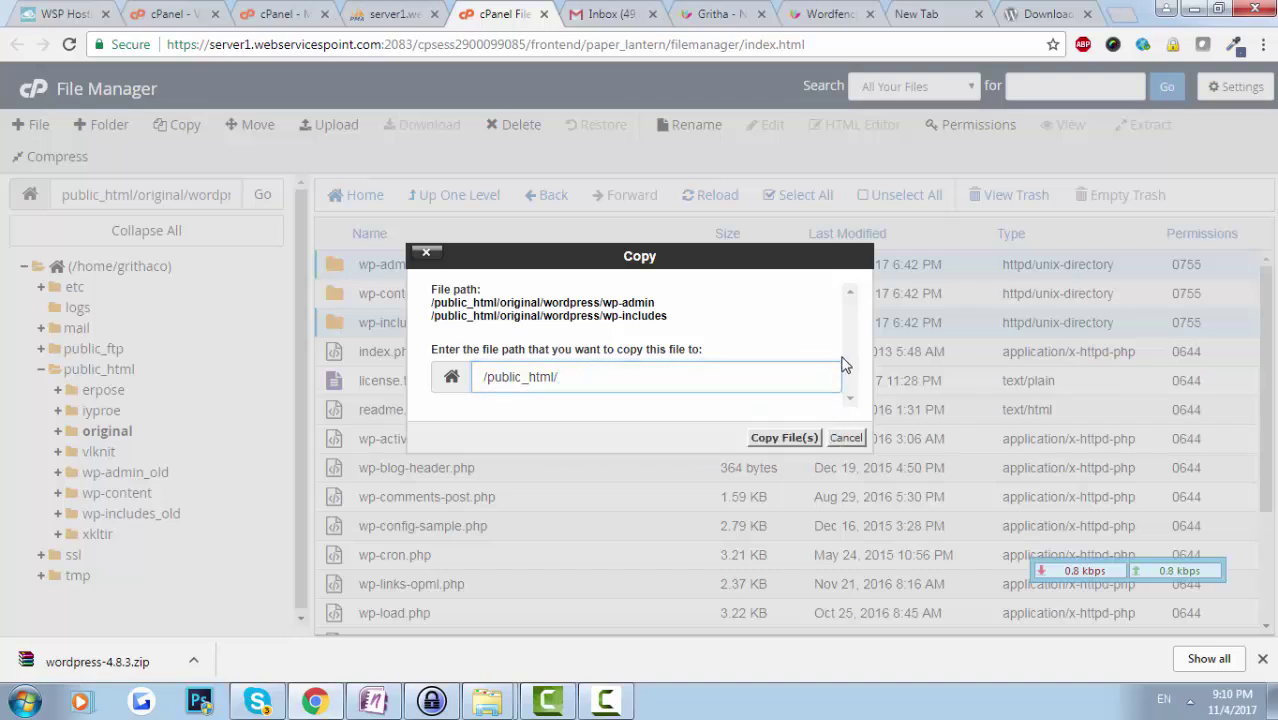
click(808, 441)
click(808, 440)
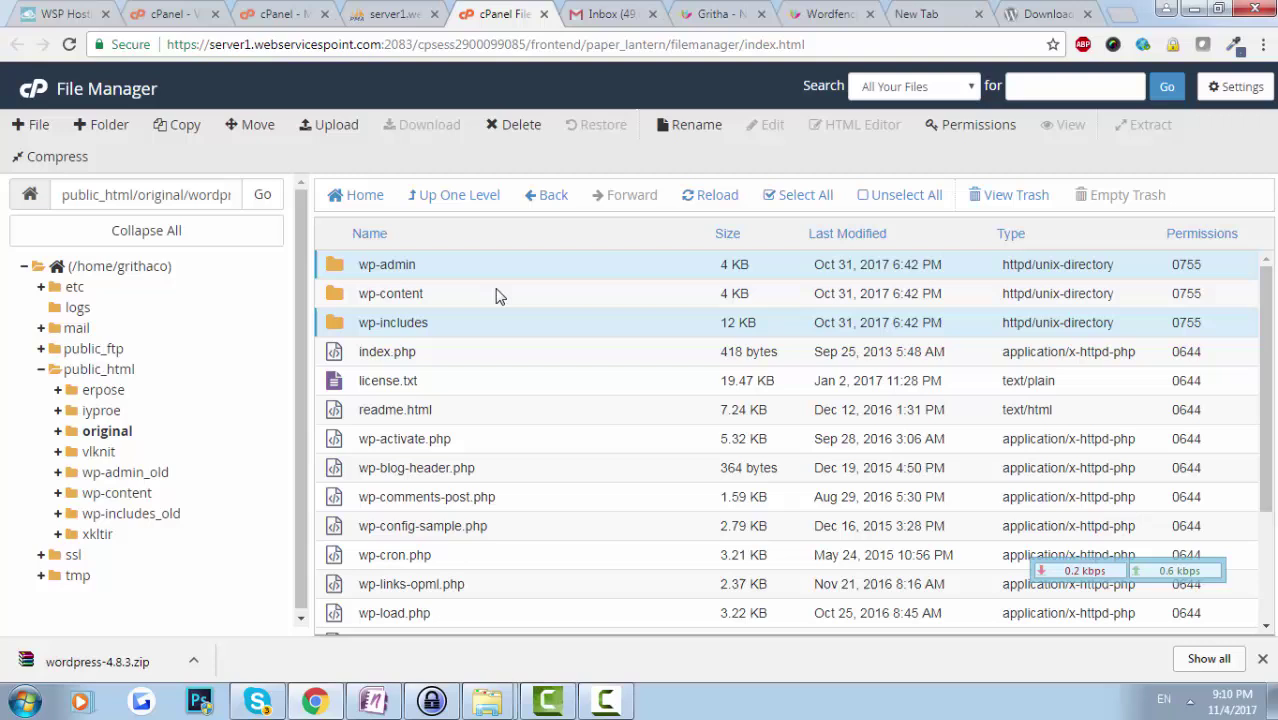
Step: Return to public_html and check the copied wp-admin and wp-includes folders and the remaining loose files
click(455, 198)
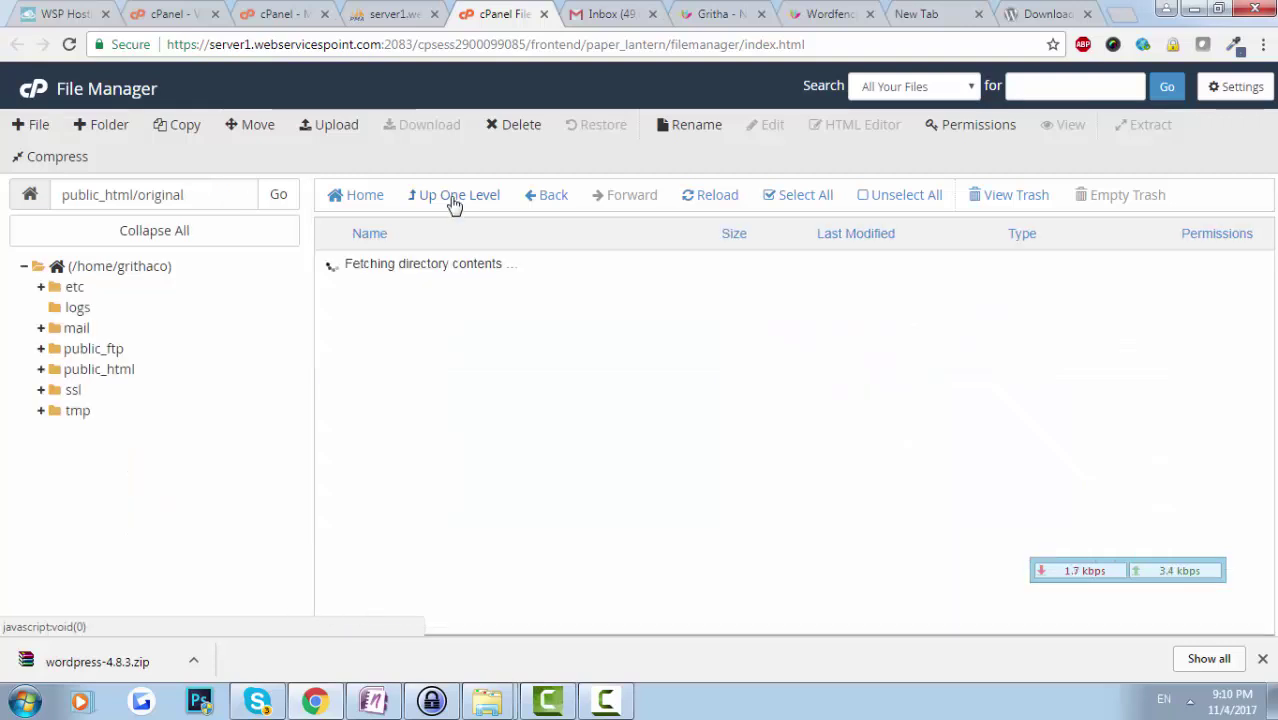
click(455, 198)
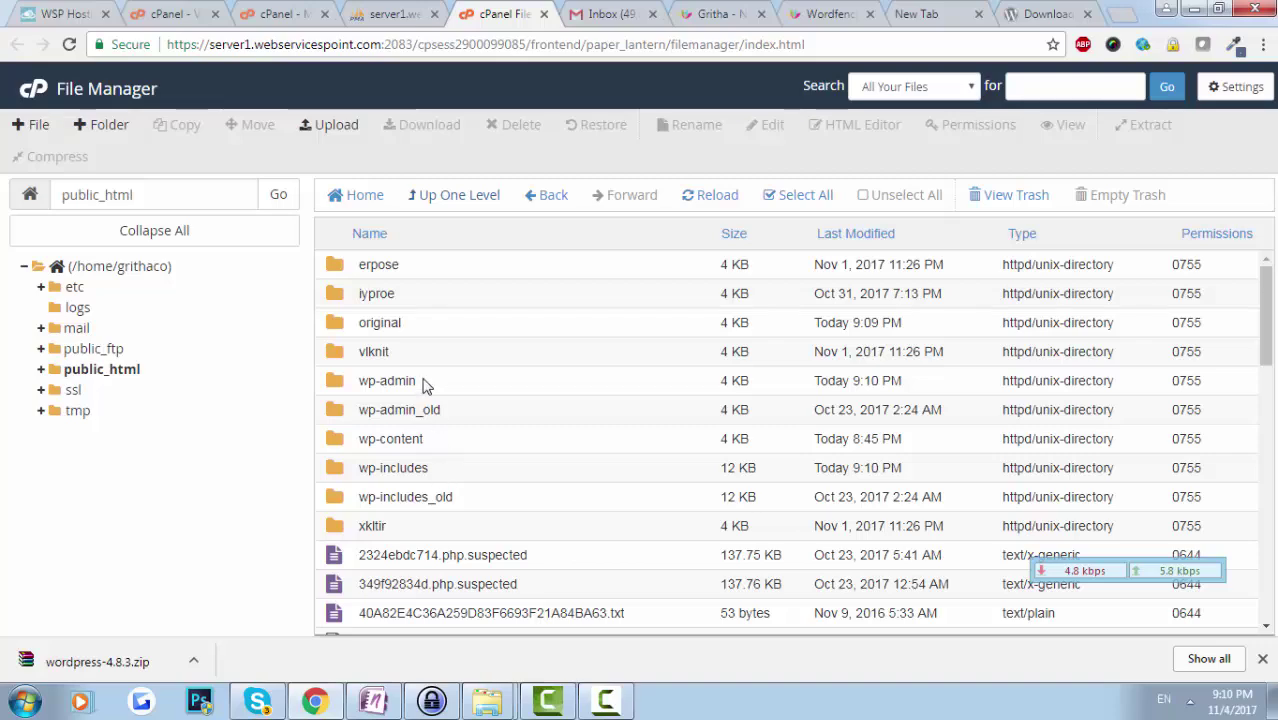
click(425, 385)
click(440, 476)
scroll(470, 505, down, 4)
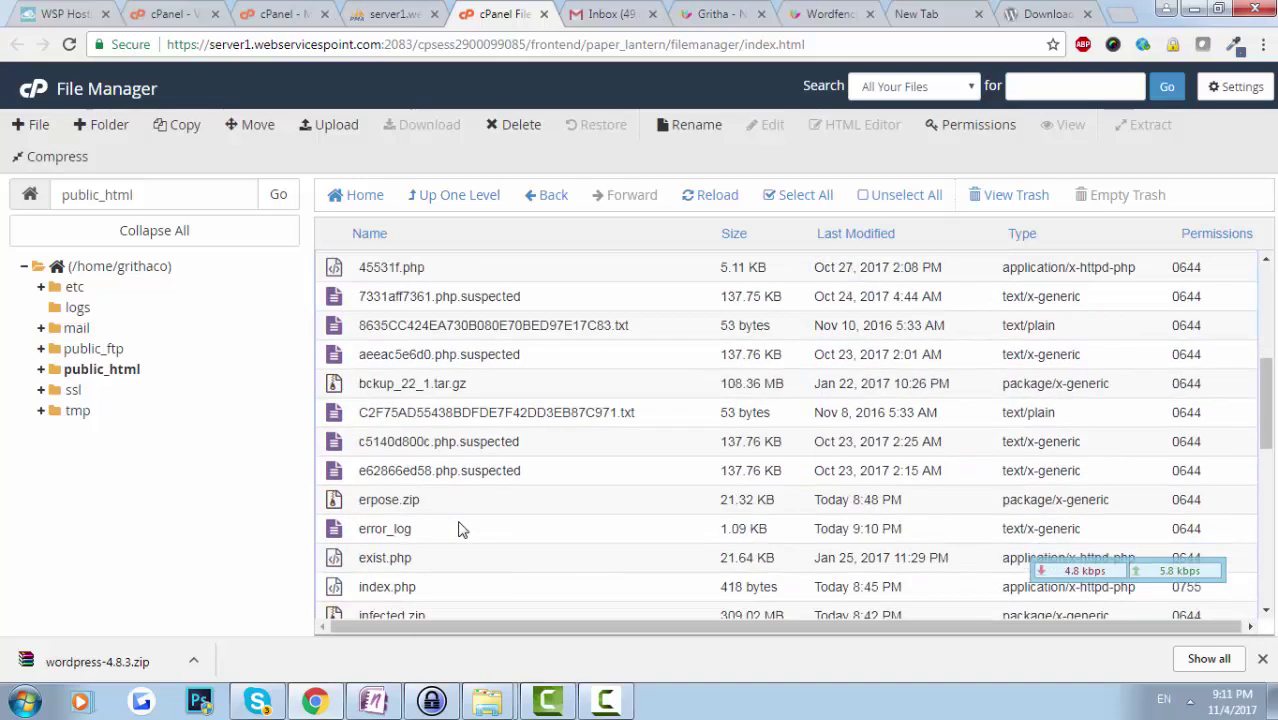
scroll(450, 530, down, 3)
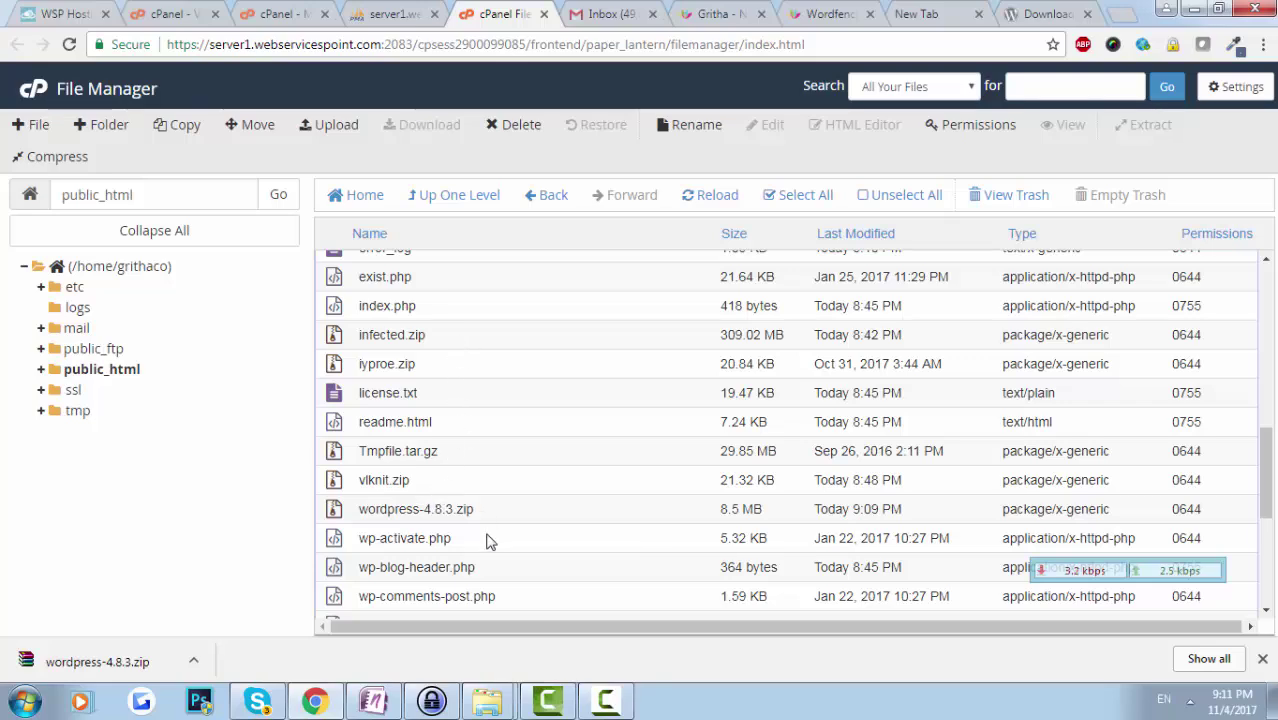
scroll(487, 541, down, 2)
scroll(471, 480, up, 9)
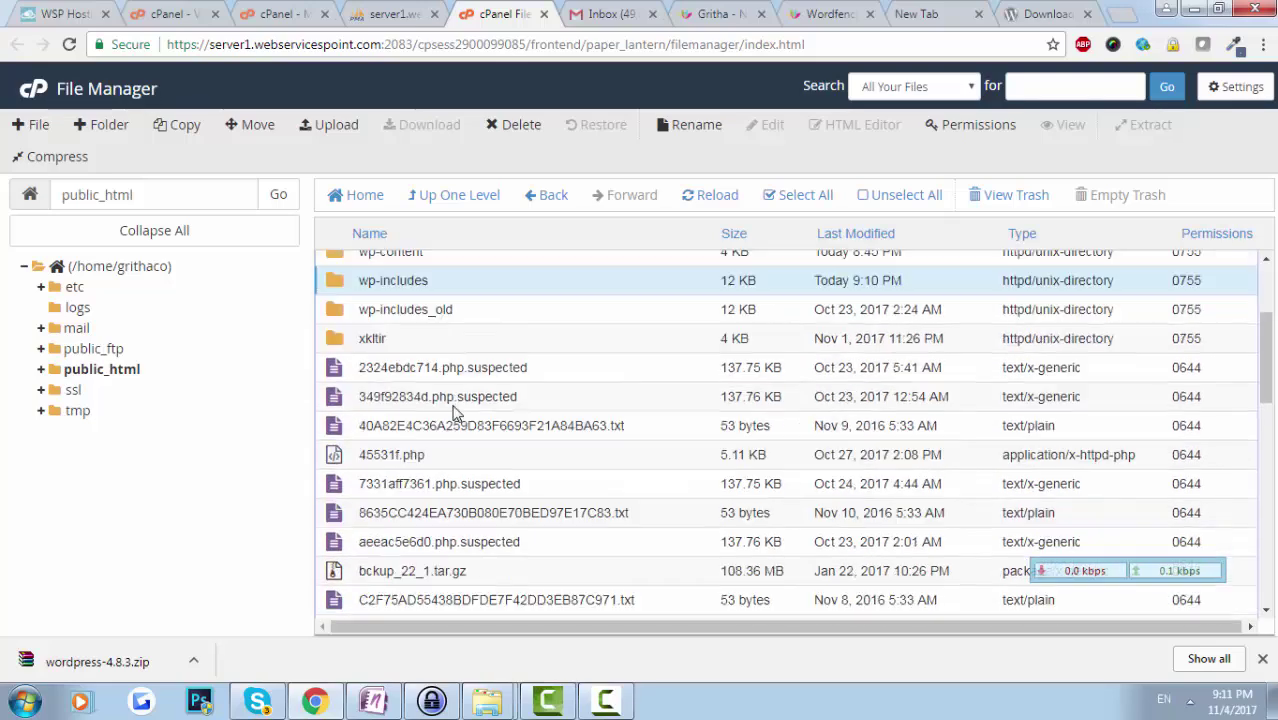
click(550, 468)
scroll(505, 534, down, 10)
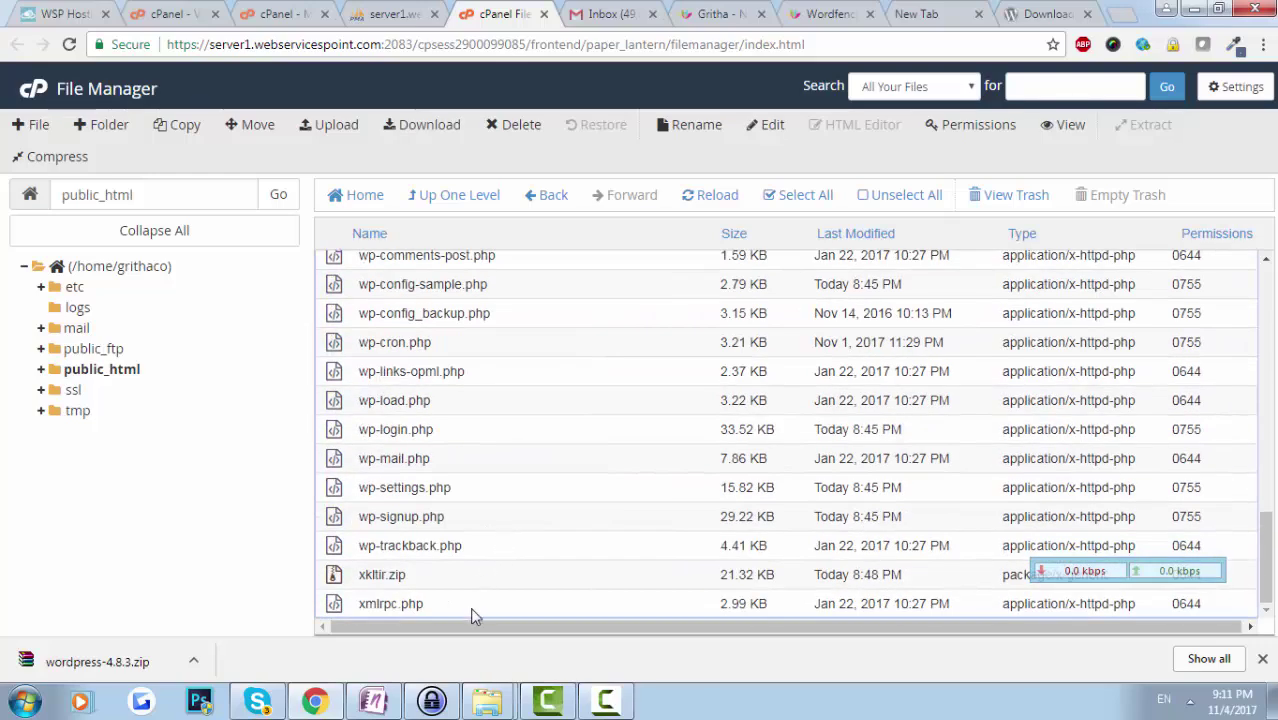
shift+click(475, 612)
scroll(490, 560, up, 10)
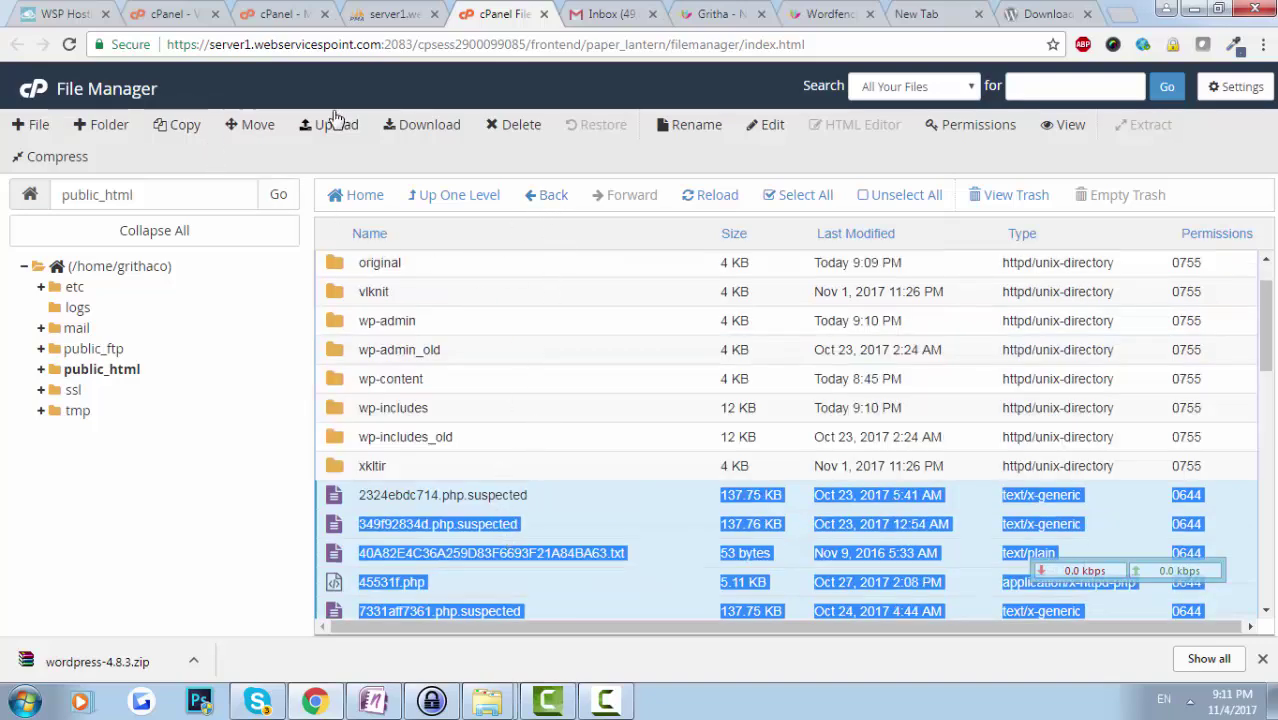
Step: Create a new folder named old in /public_html
click(103, 124)
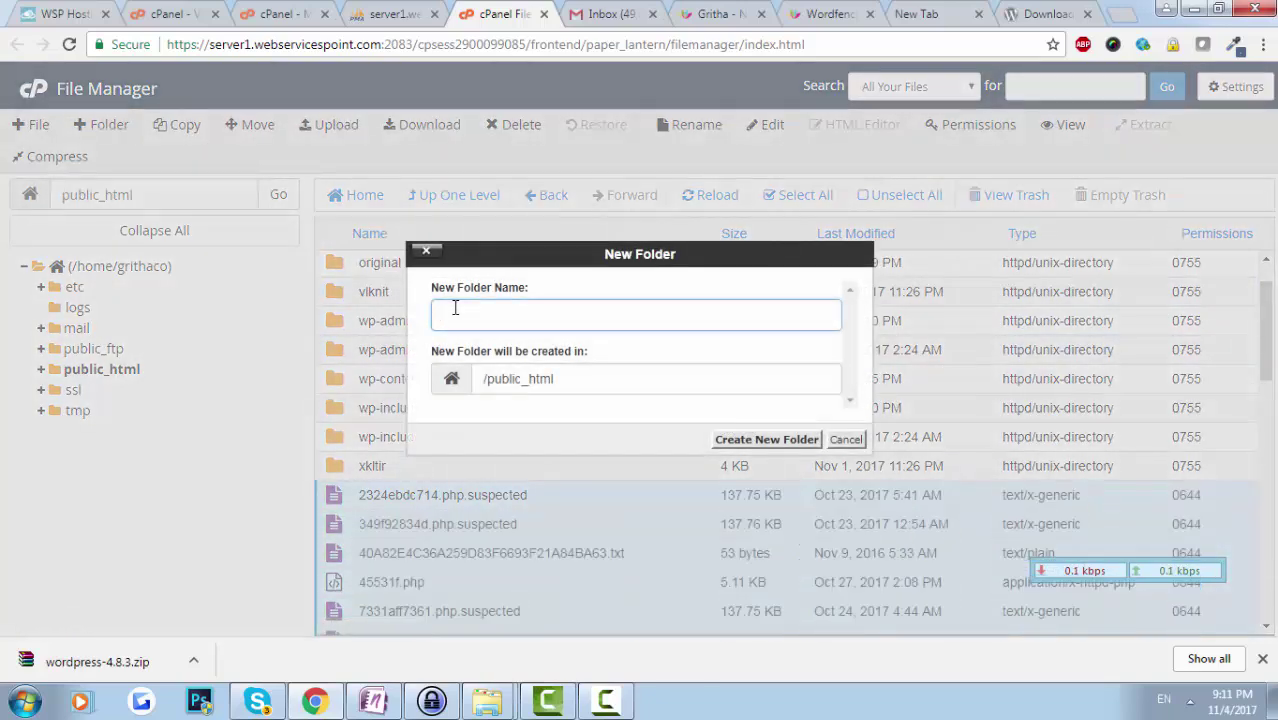
text(o)
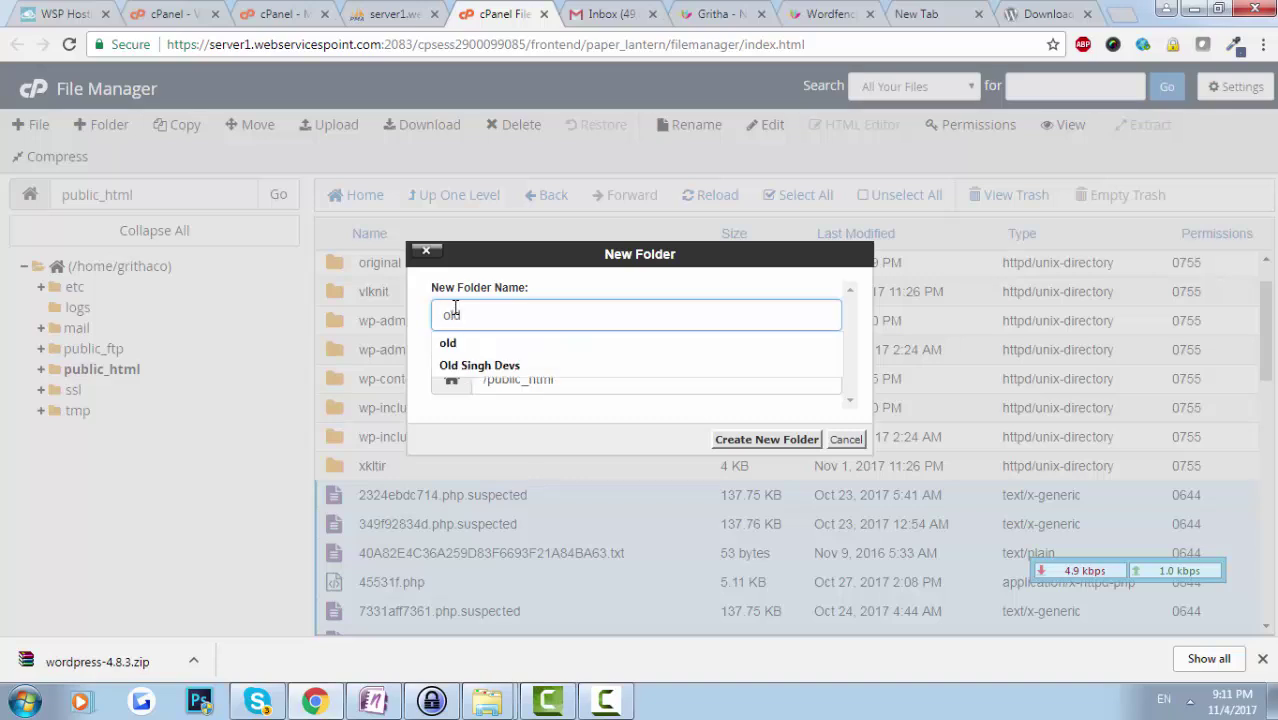
text(ld)
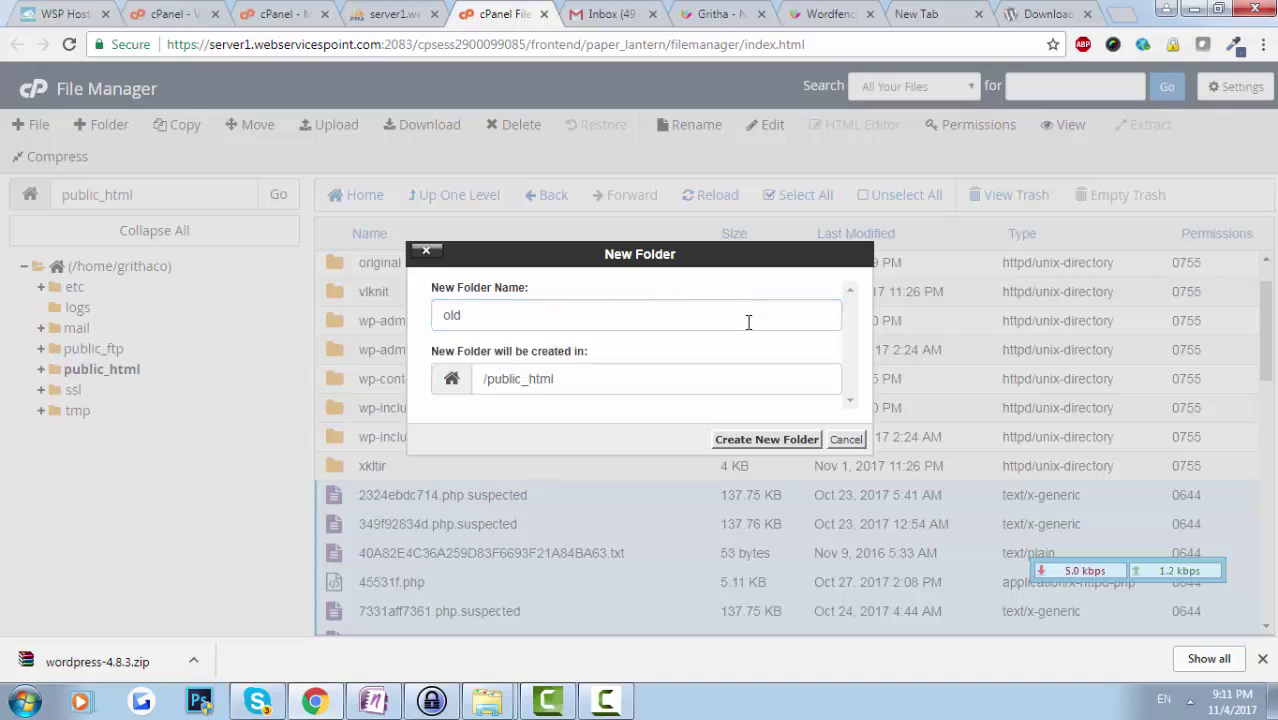
click(770, 440)
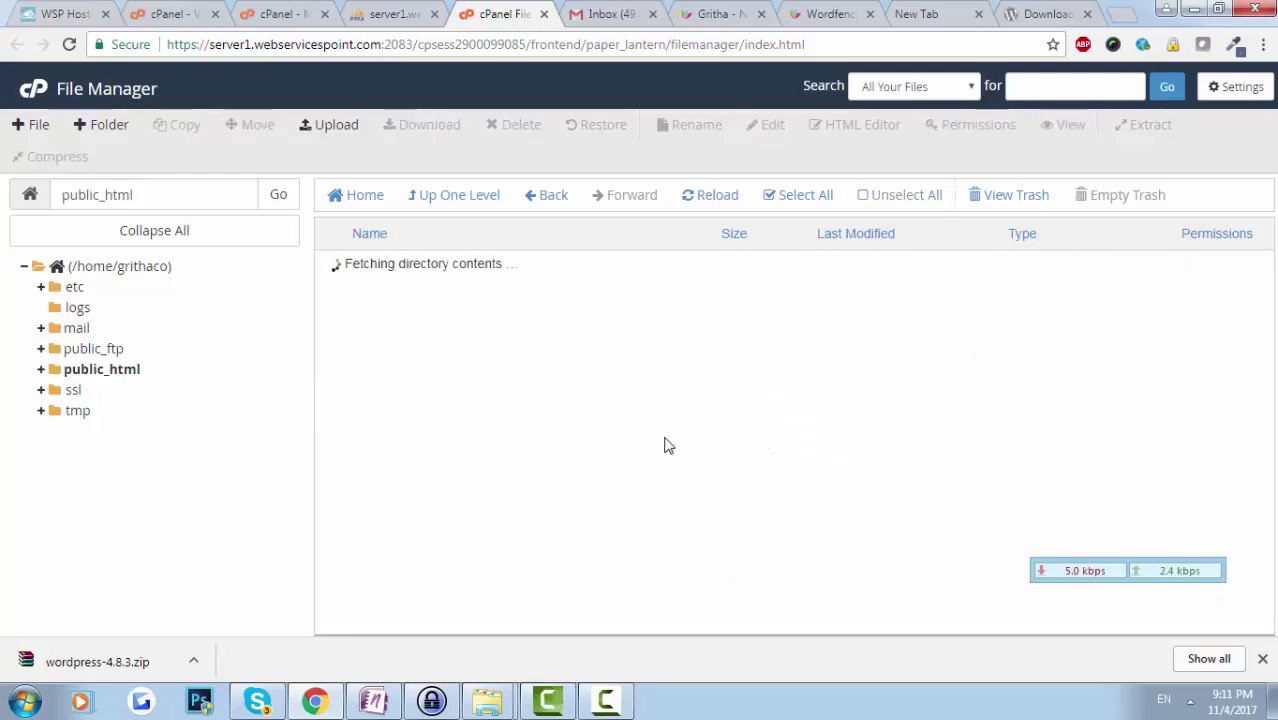
Step: Move all loose files in public_html, from 2324ebdc714.php.suspected through xmlrpc.php, into the old folder
scroll(531, 419, down, 4)
scroll(583, 360, up, 1)
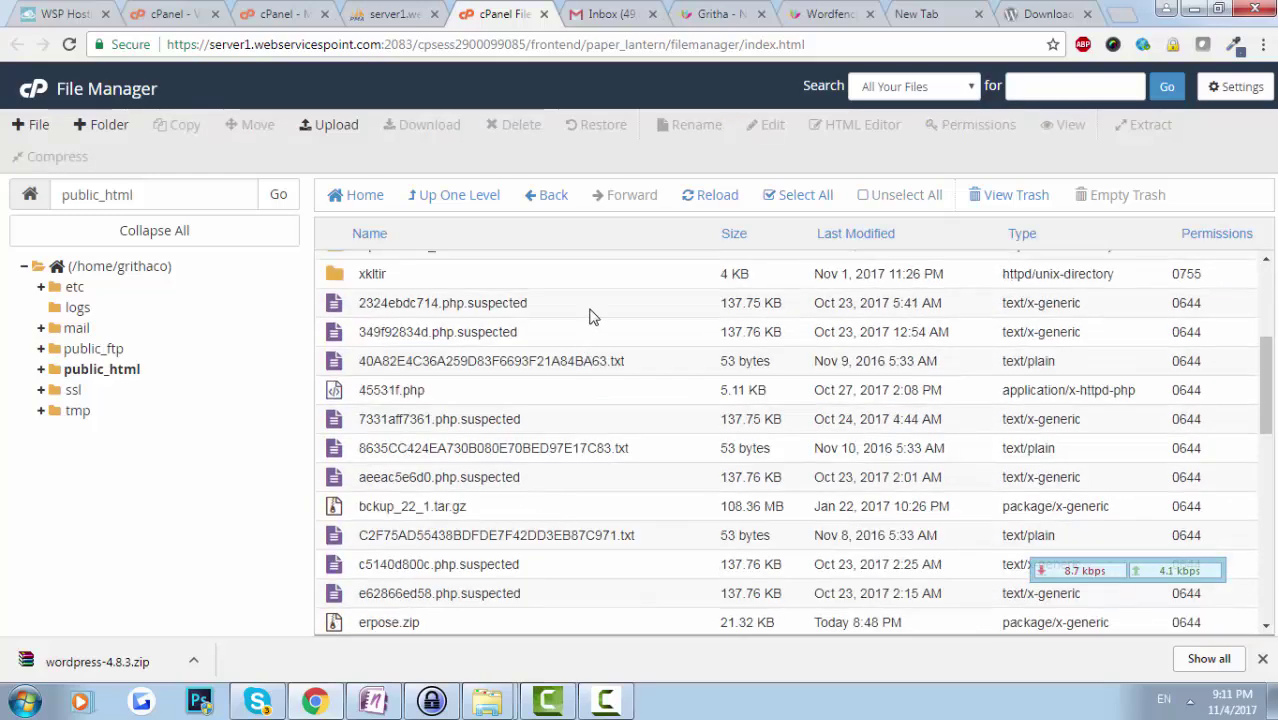
click(590, 316)
scroll(542, 456, down, 10)
shift+click(480, 603)
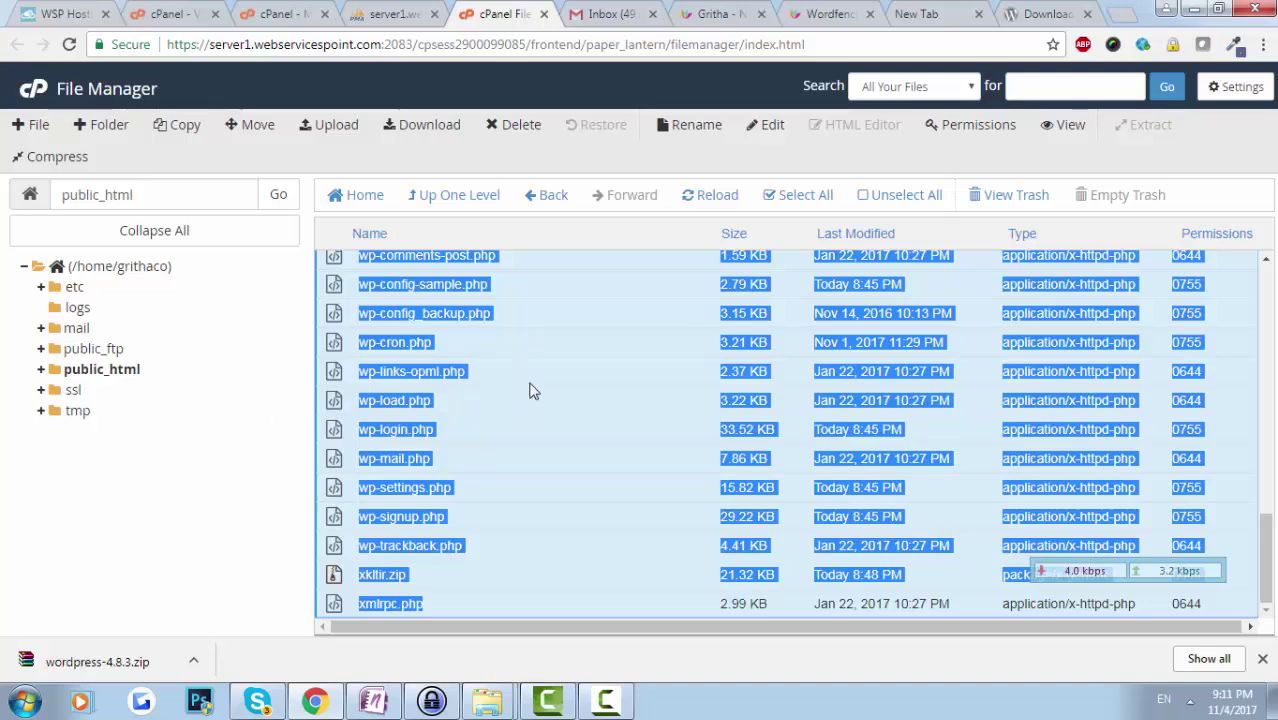
scroll(536, 414, up, 7)
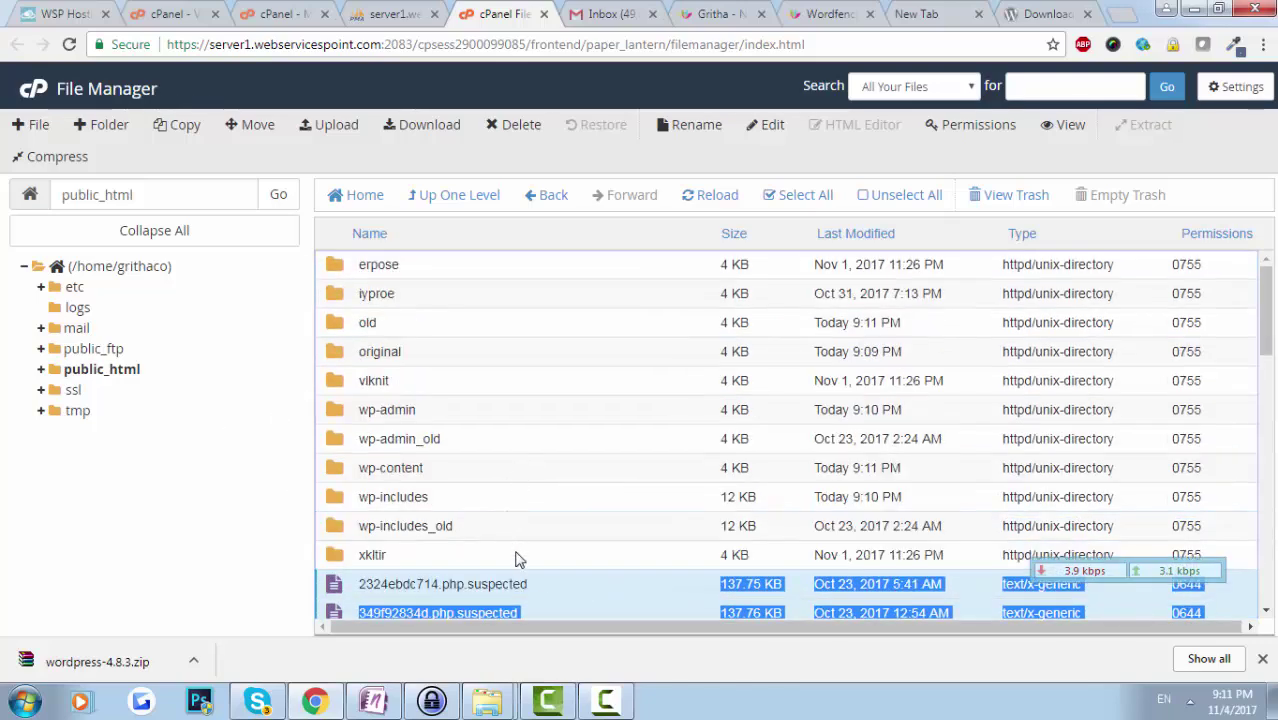
drag(578, 580, 491, 335)
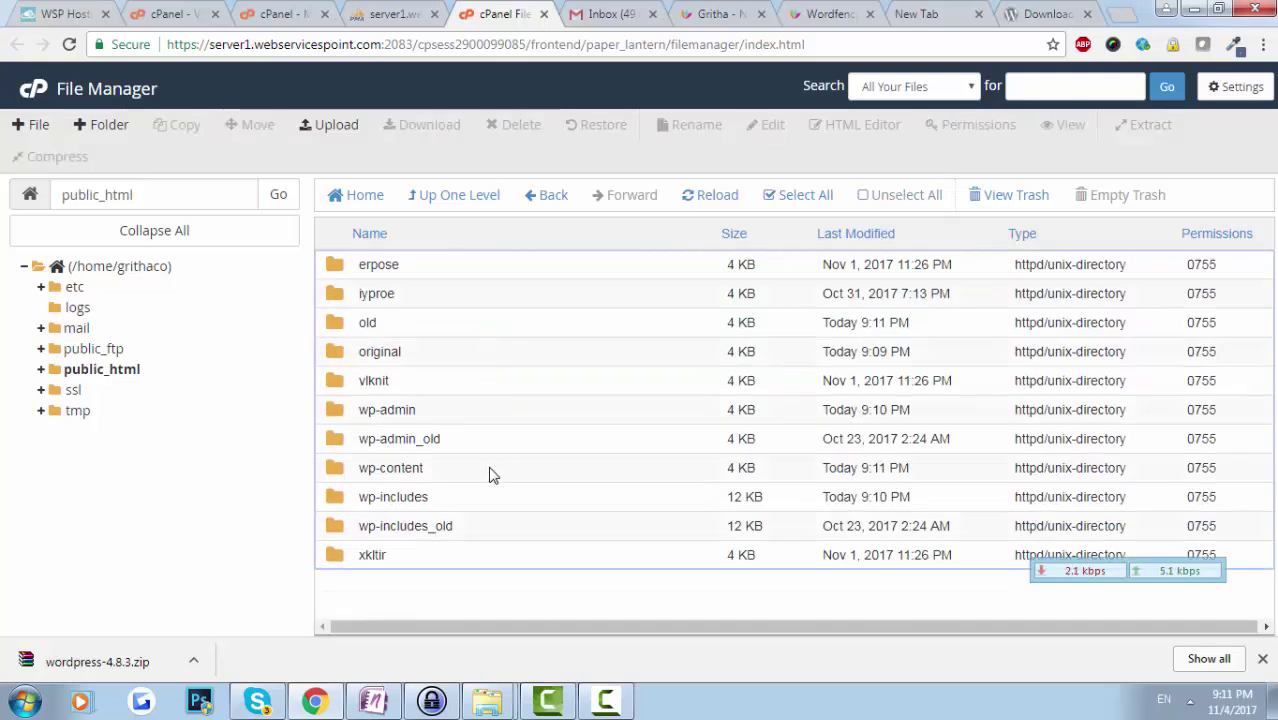
Step: Copy all loose files in public_html/original/wordpress, from index.php through xmlrpc.php, to /public_html/
click(489, 470)
double_click(464, 364)
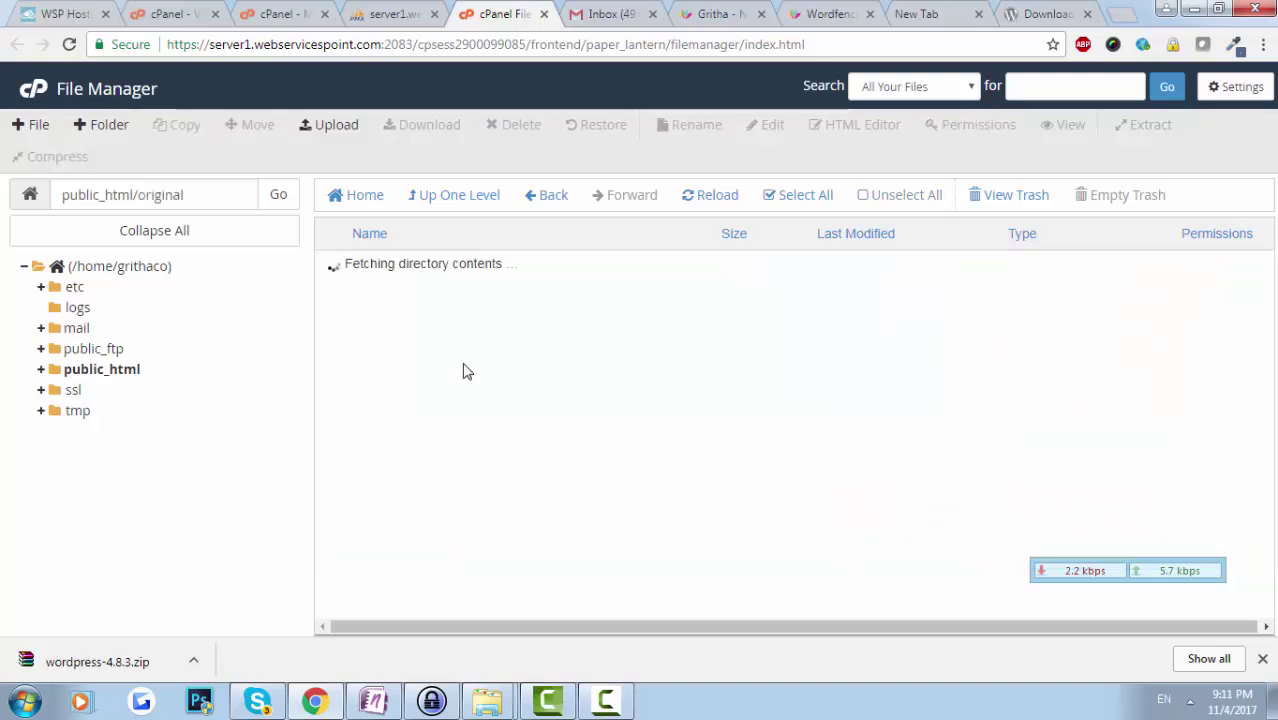
double_click(489, 266)
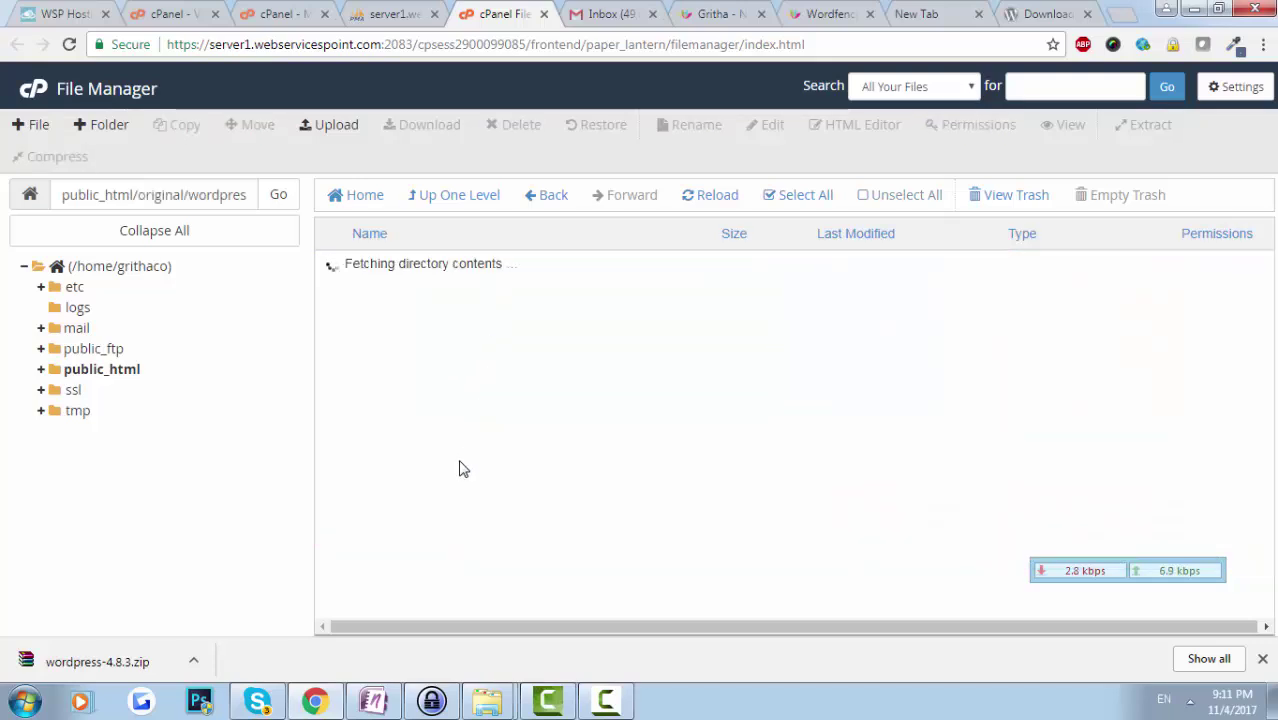
scroll(470, 470, down, 3)
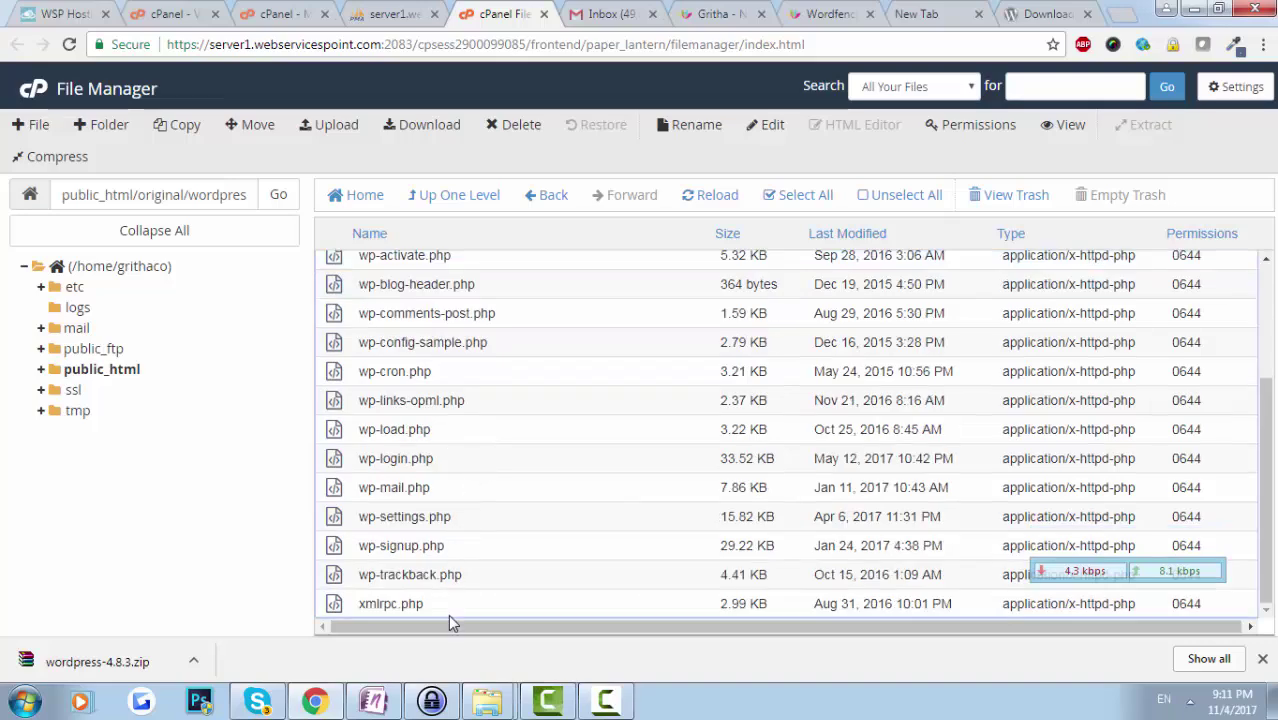
shift+click(463, 609)
right_click(505, 553)
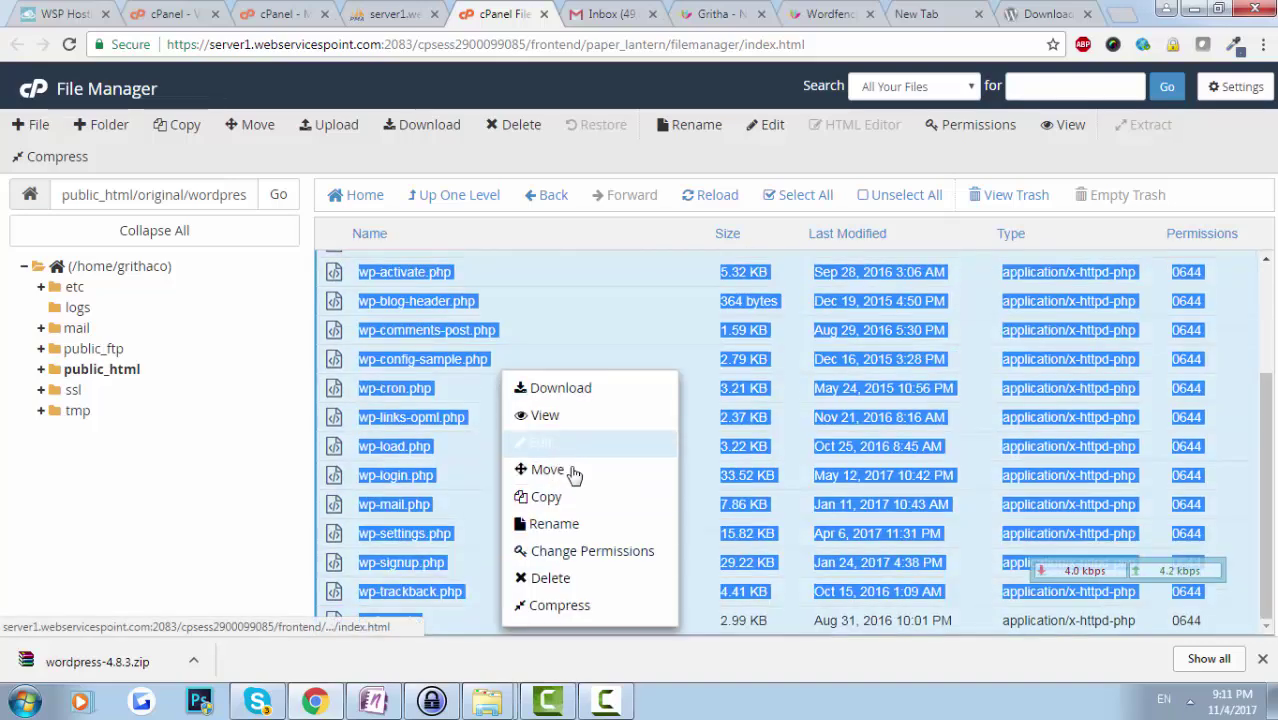
click(590, 505)
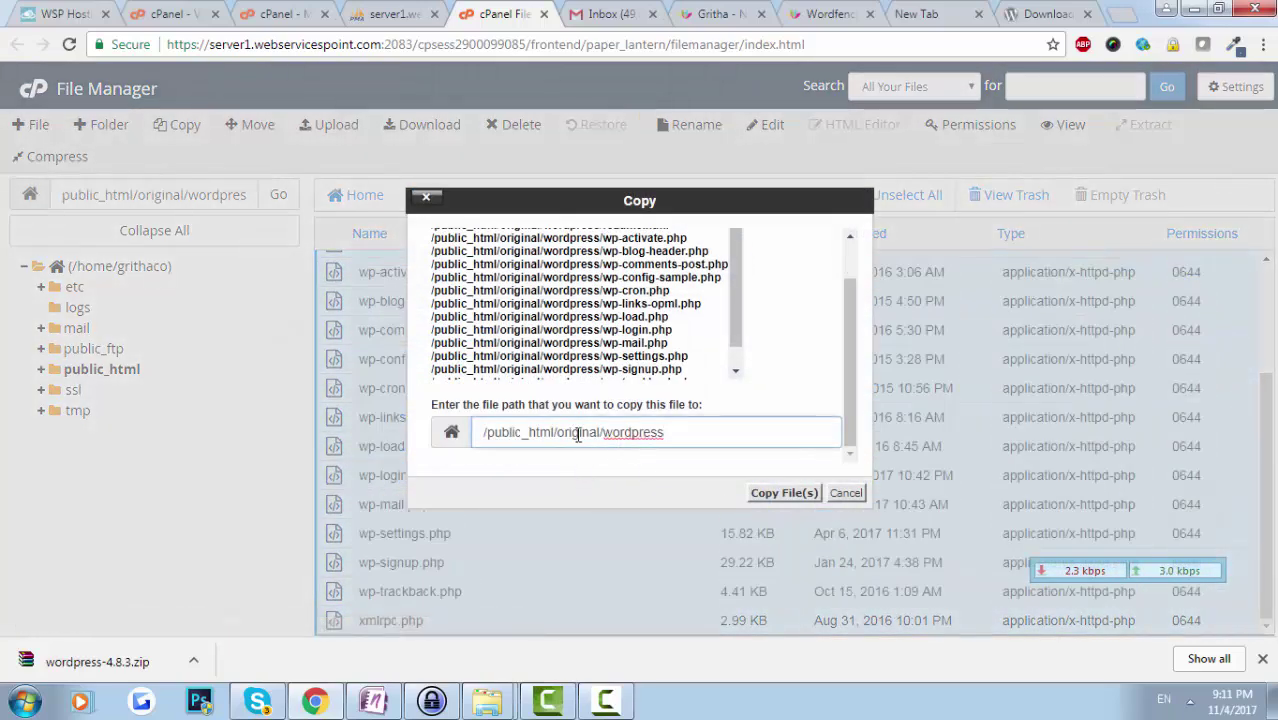
drag(574, 434, 742, 434)
text(ori)
key(BackSpace)
key(BackSpace)
key(BackSpace)
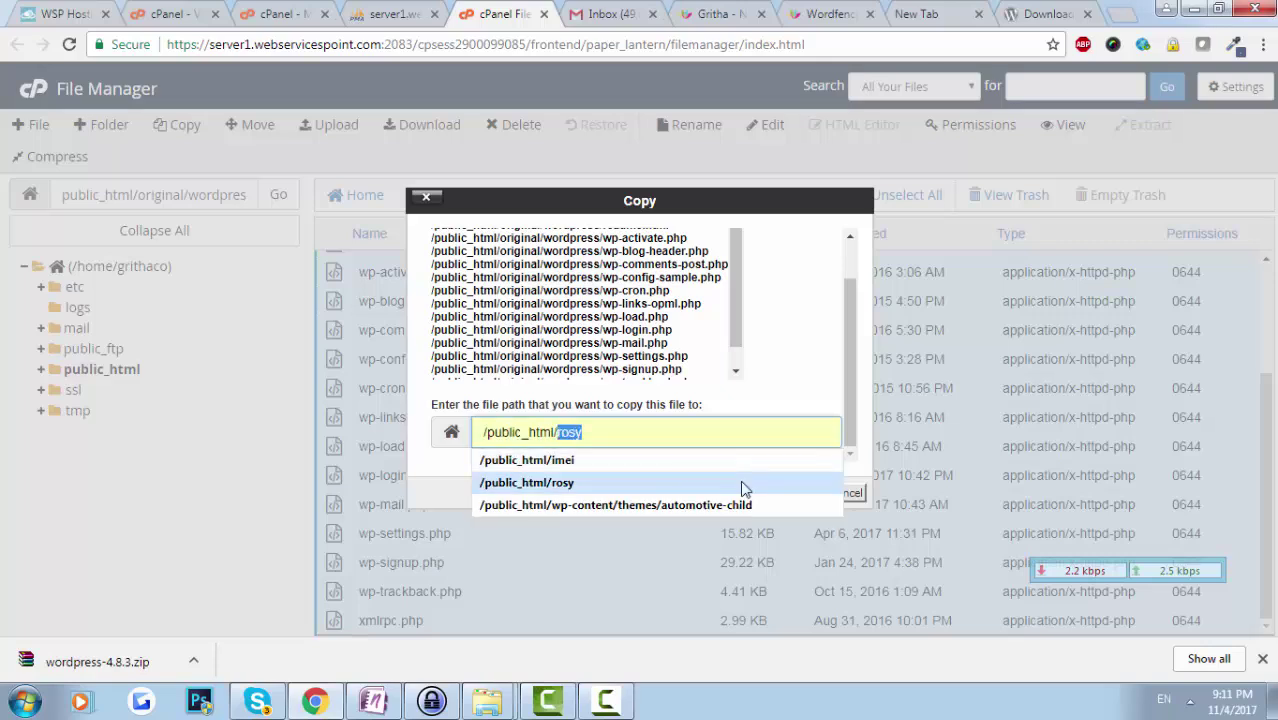
key(BackSpace)
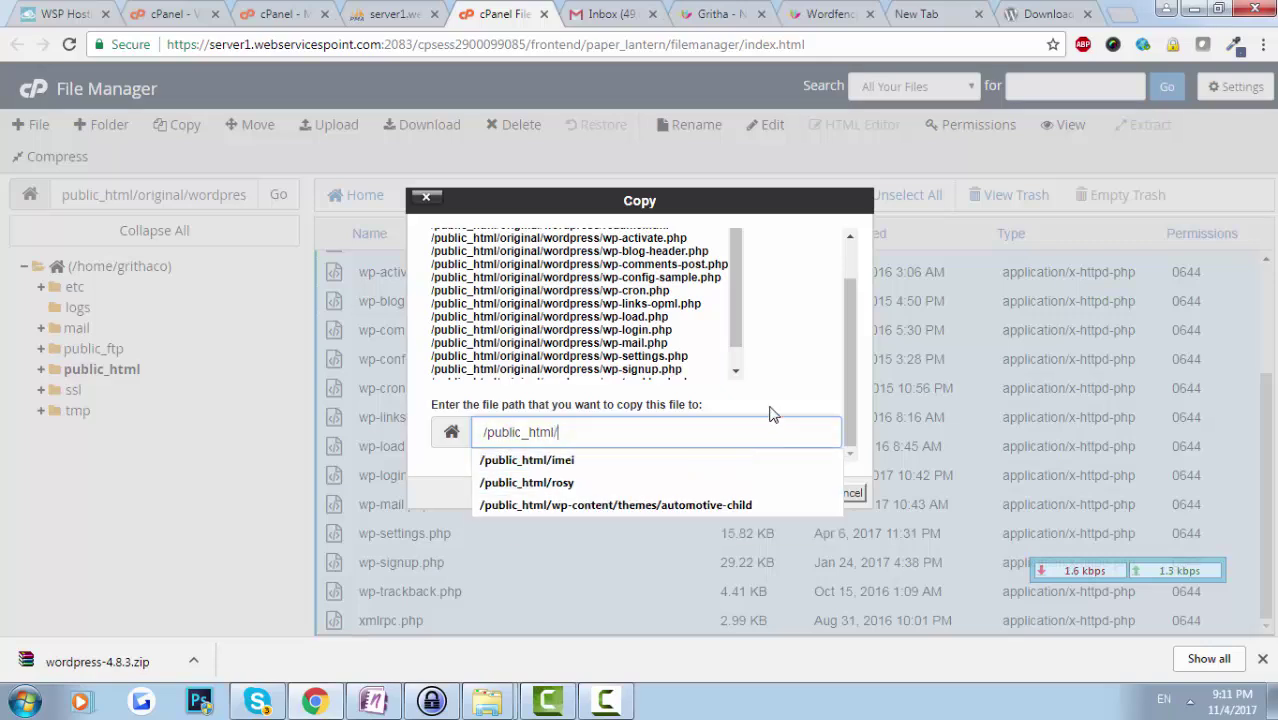
click(776, 491)
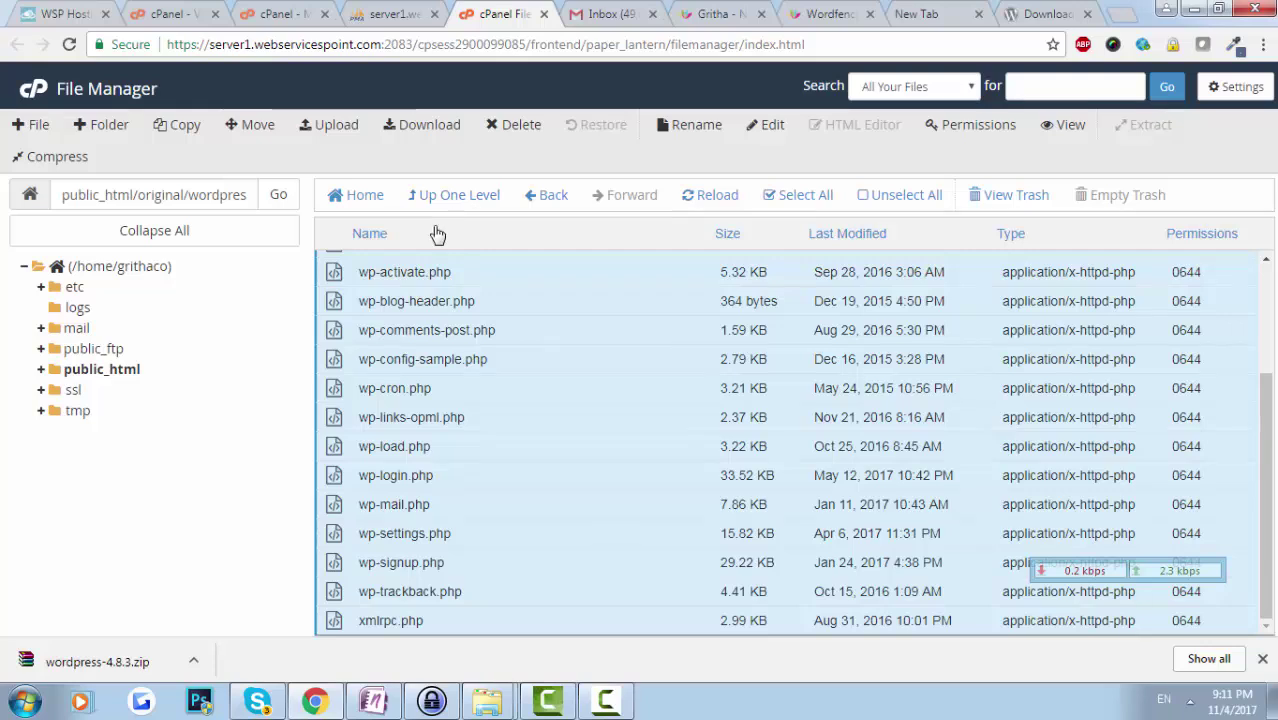
Step: Return to public_html and rename wp-config-sample.php to wp-config.php
click(463, 200)
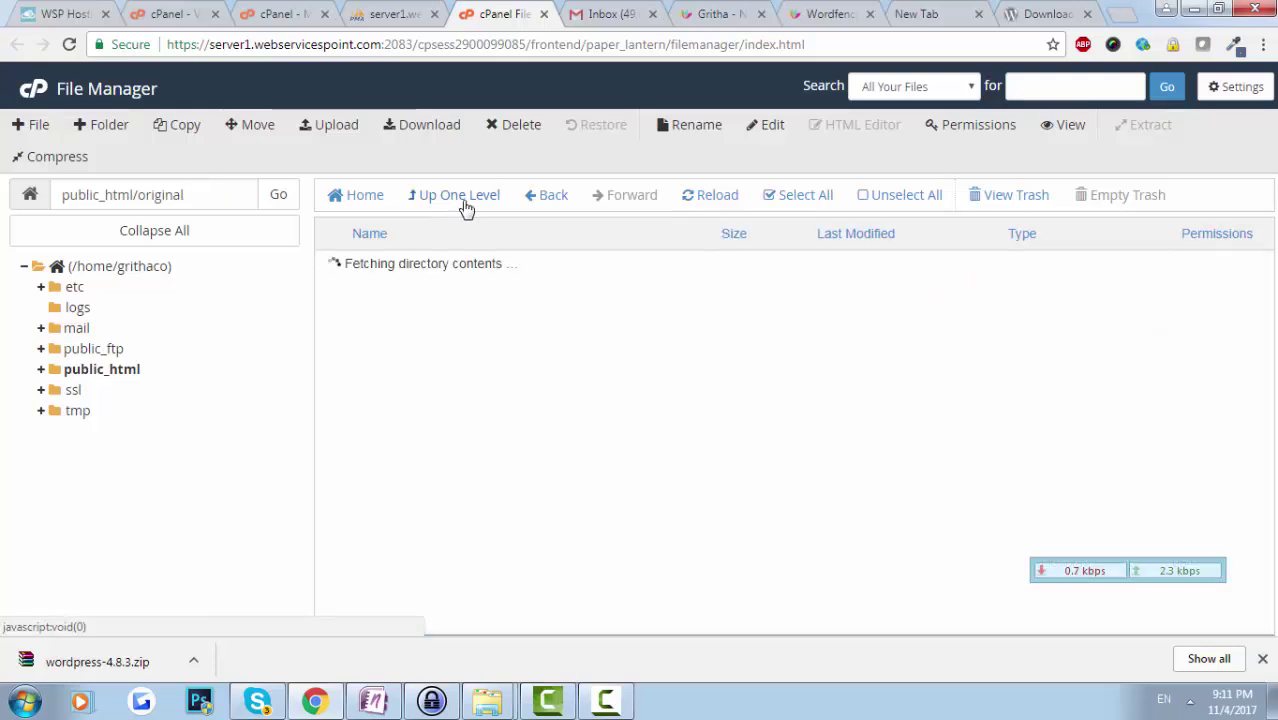
click(464, 200)
scroll(477, 478, down, 5)
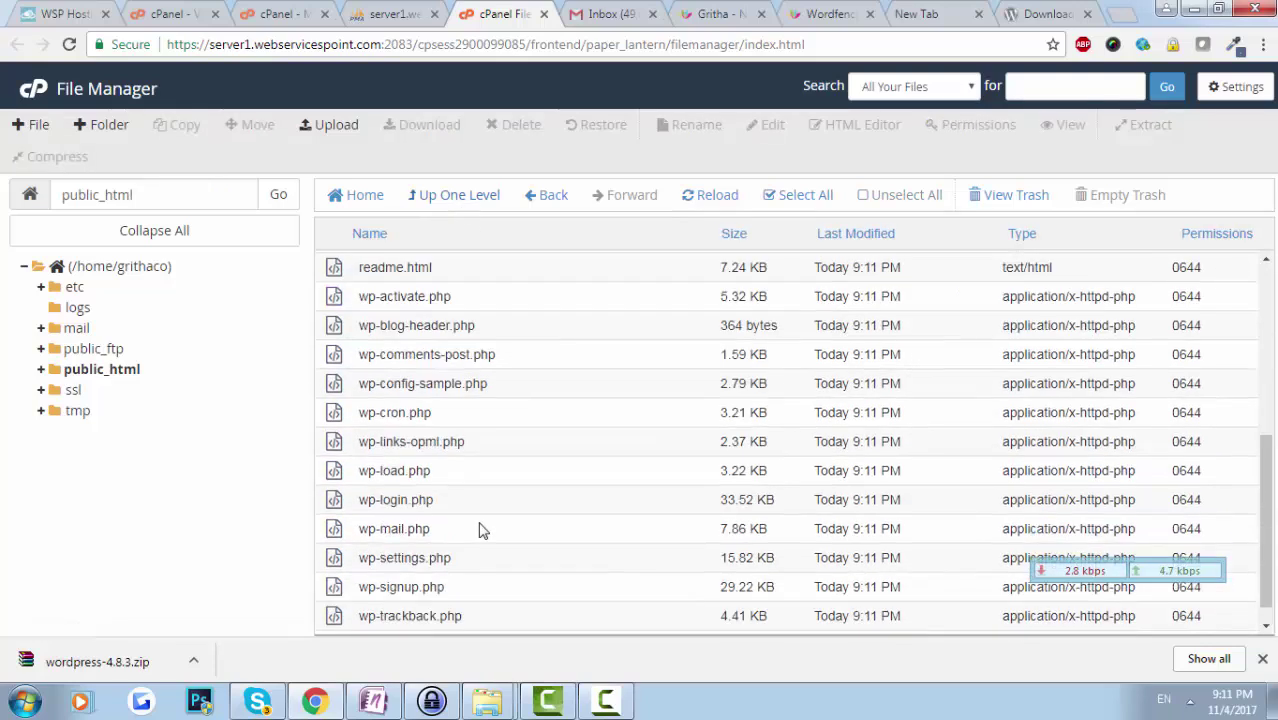
click(428, 385)
click(434, 383)
double_click(444, 387)
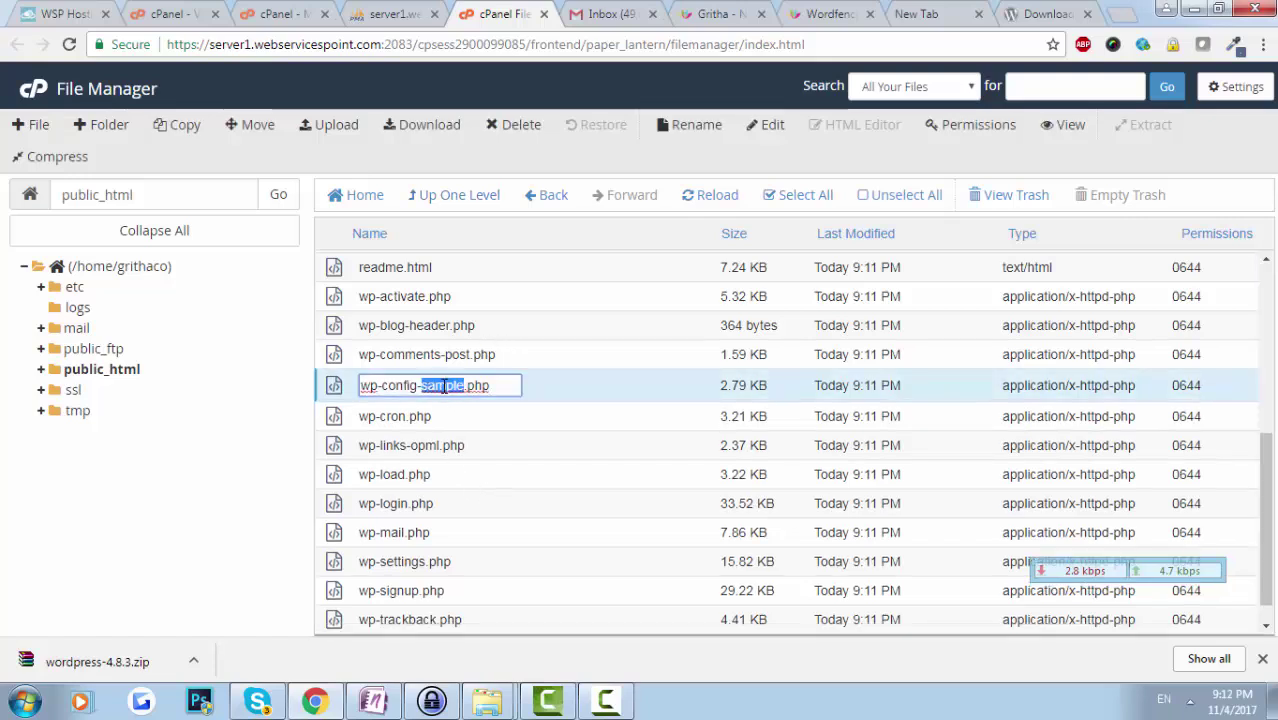
key(BackSpace)
key(BackSpace)
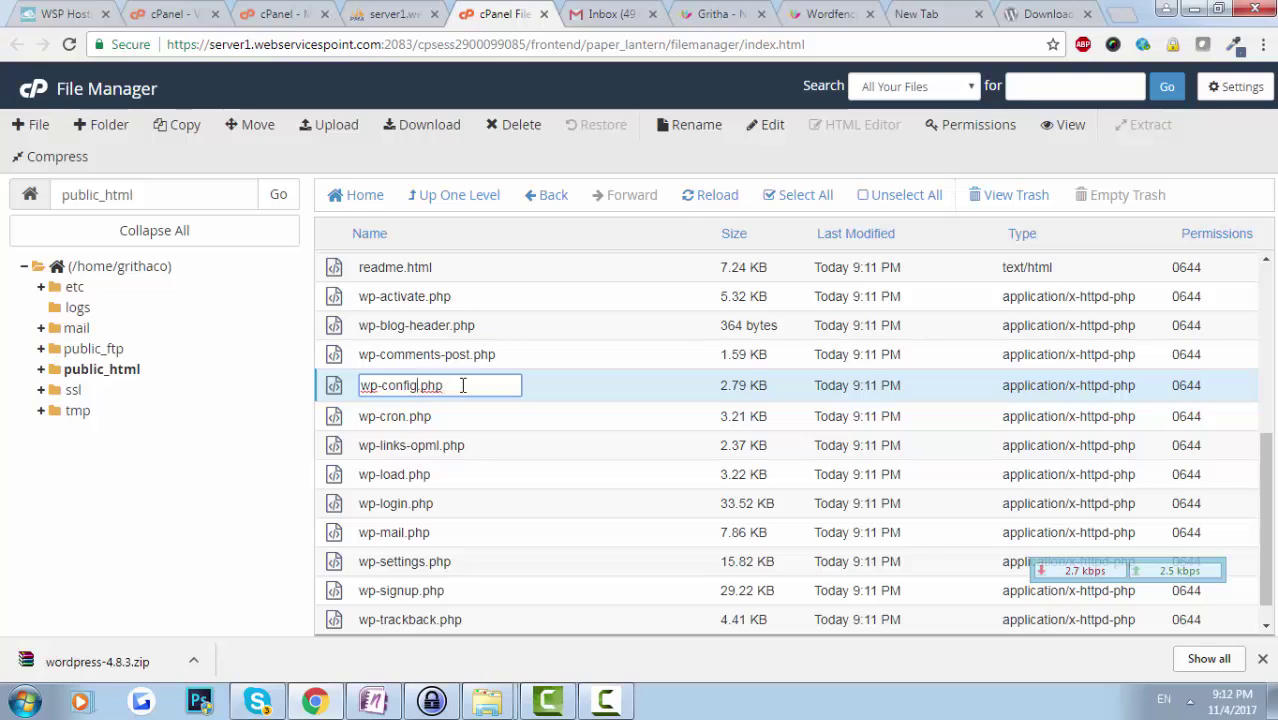
key(Return)
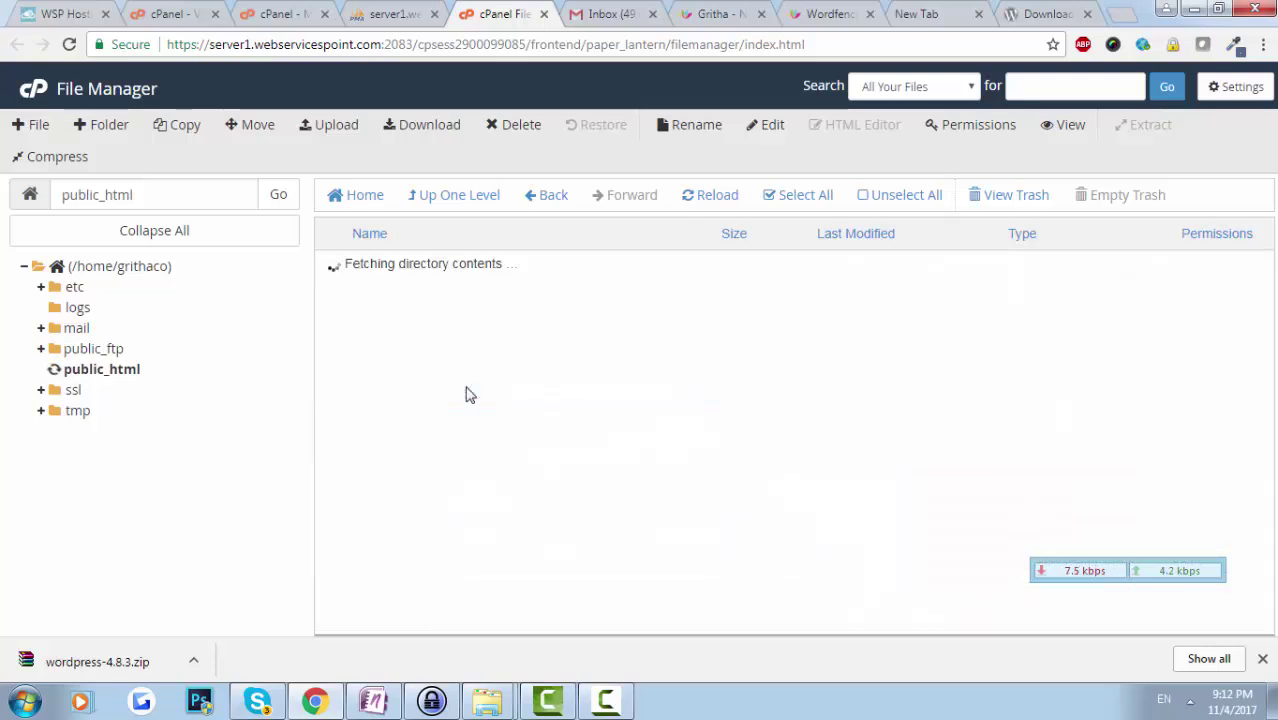
Step: Open the renamed wp-config.php in public_html for editing
scroll(460, 487, down, 3)
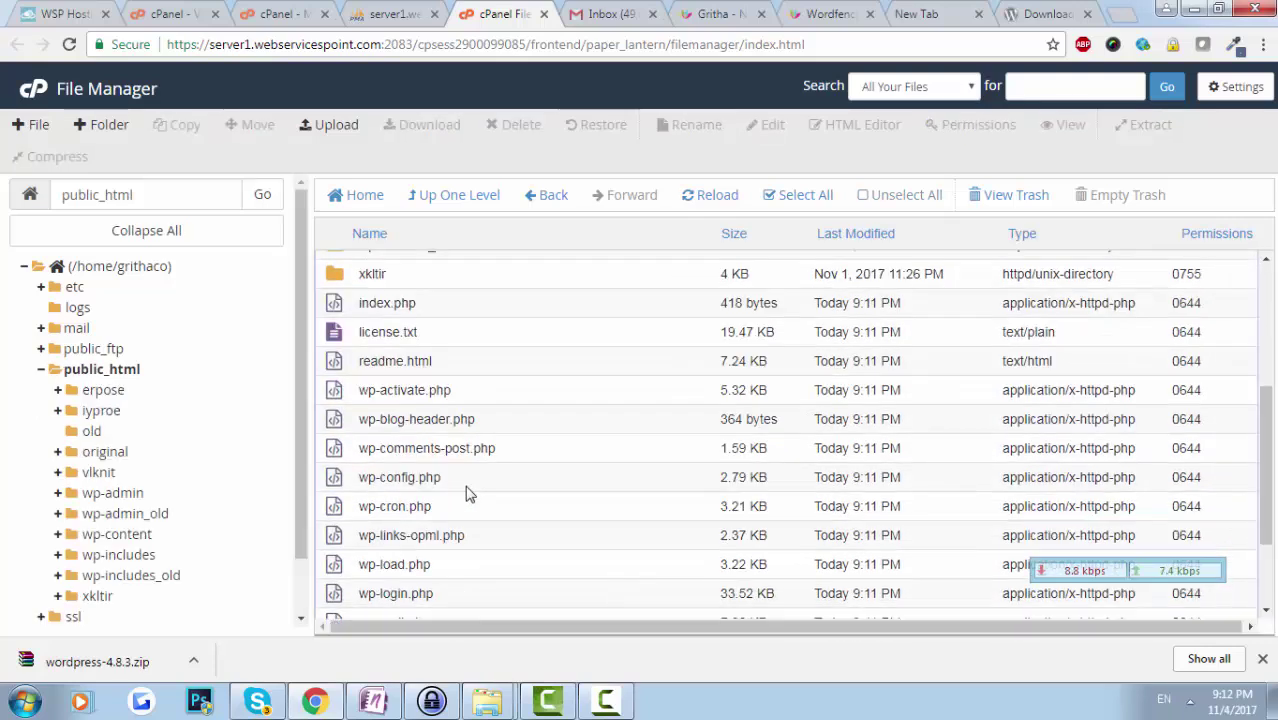
right_click(470, 480)
click(528, 446)
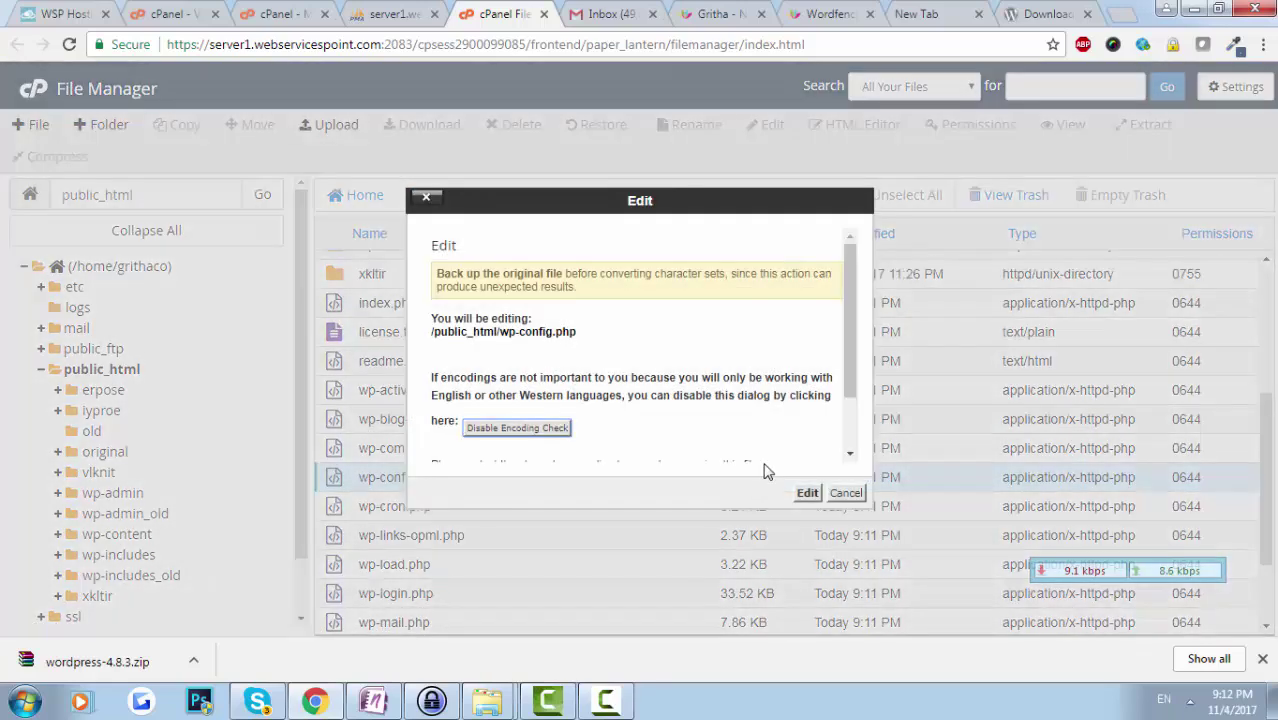
click(806, 492)
Step: Go back to the file manager and open wp-config_backup.php from the old folder for editing
click(500, 8)
scroll(468, 365, up, 3)
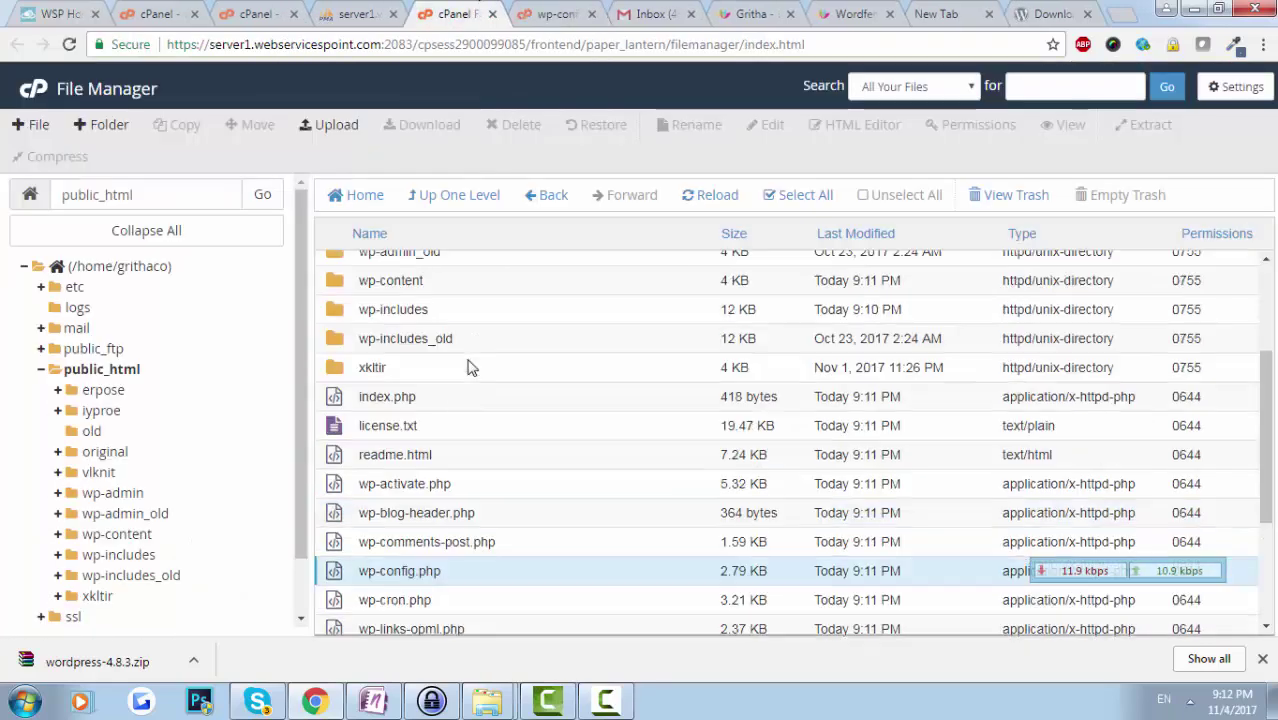
double_click(436, 331)
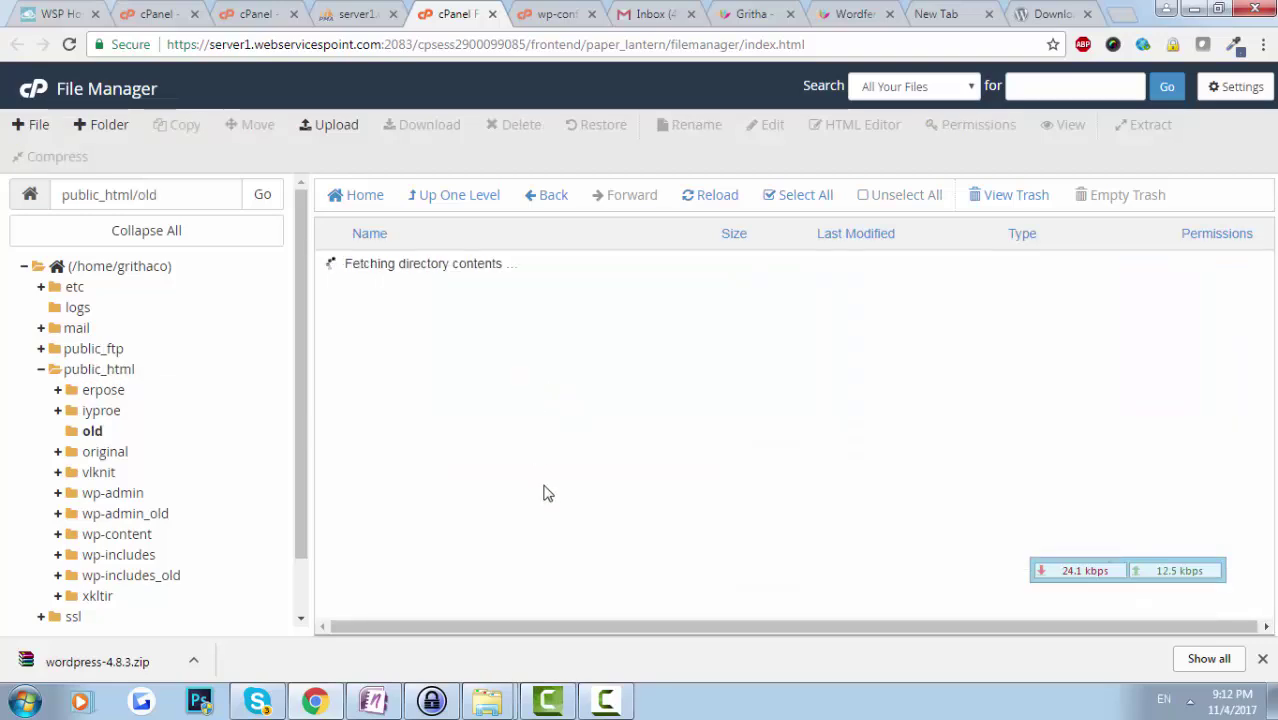
scroll(456, 495, down, 4)
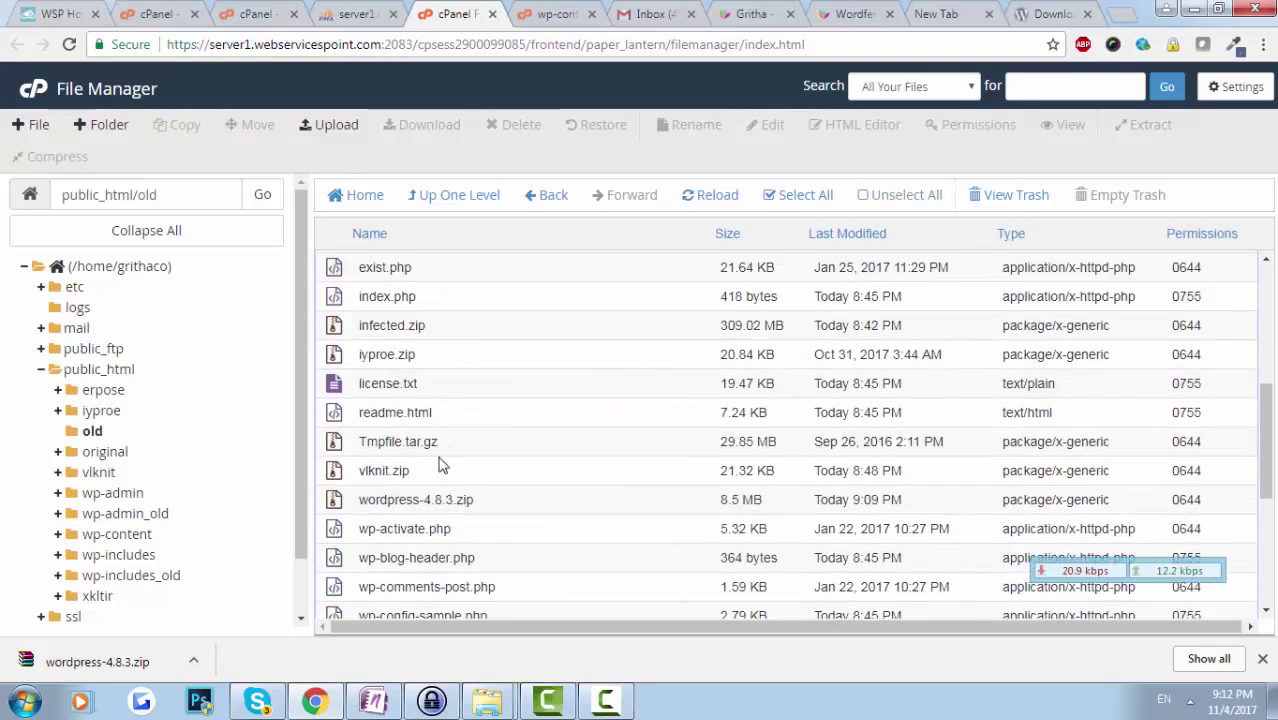
scroll(448, 375, down, 1)
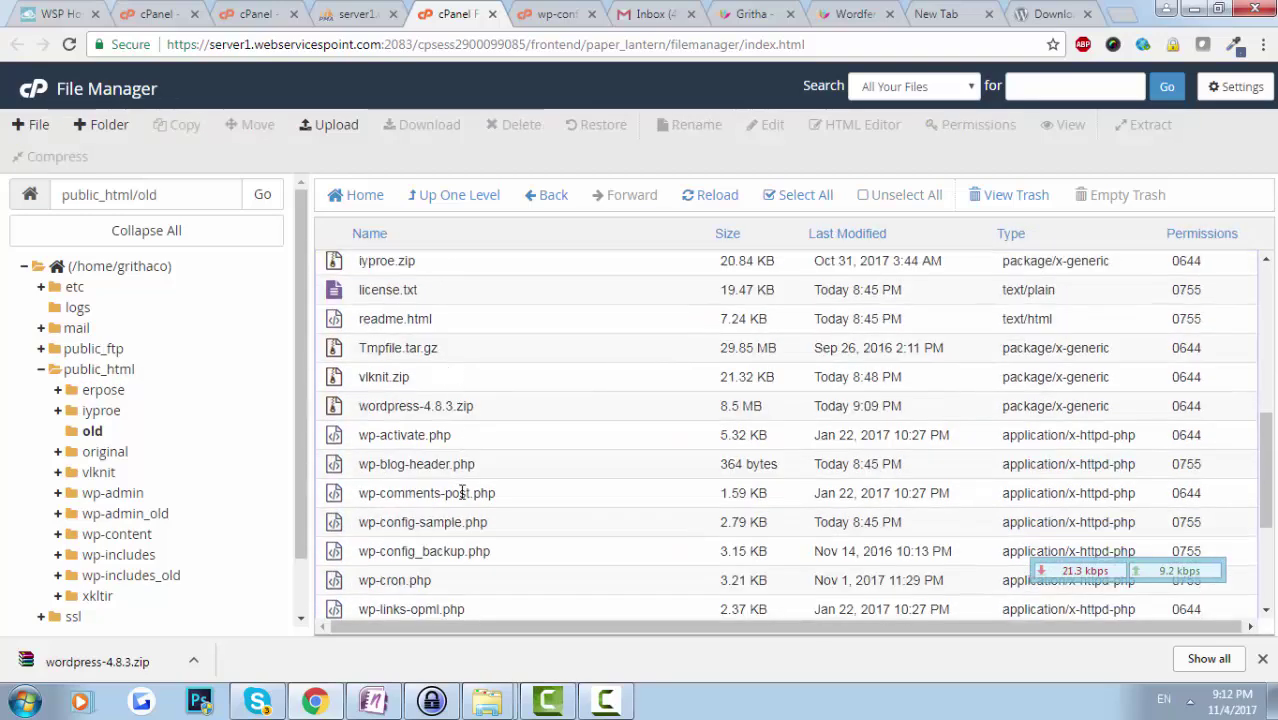
right_click(463, 552)
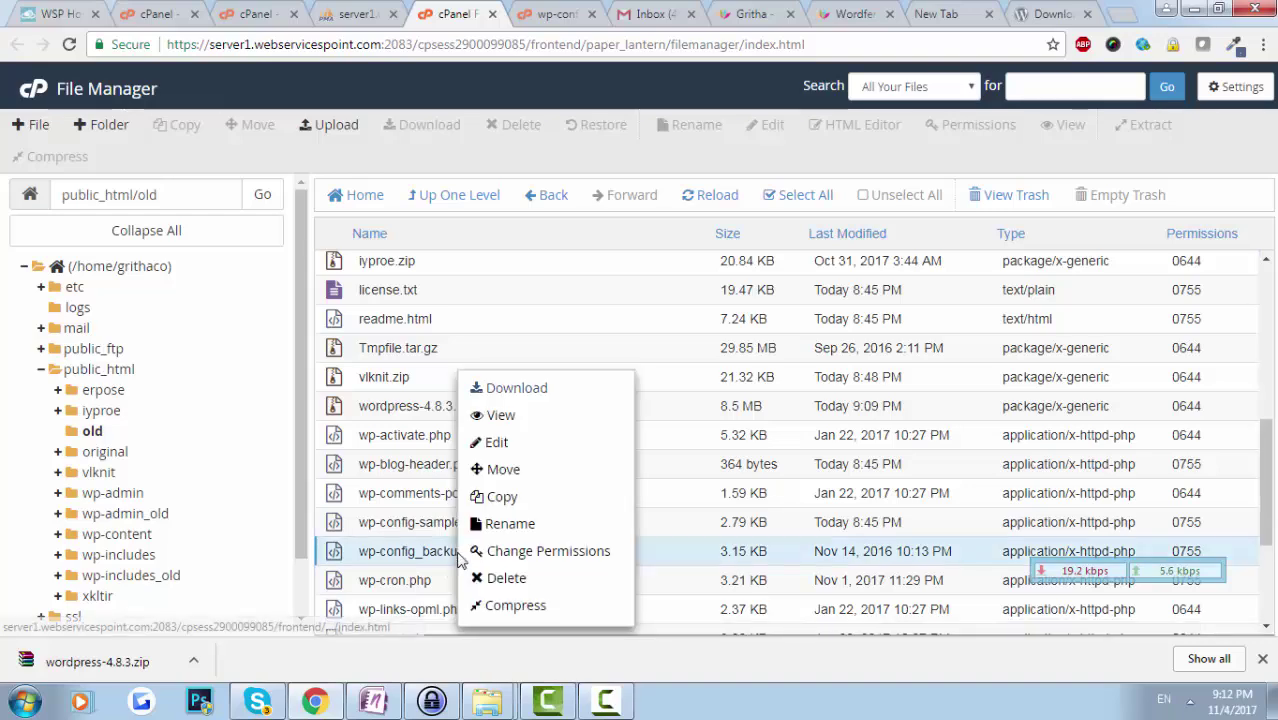
click(545, 450)
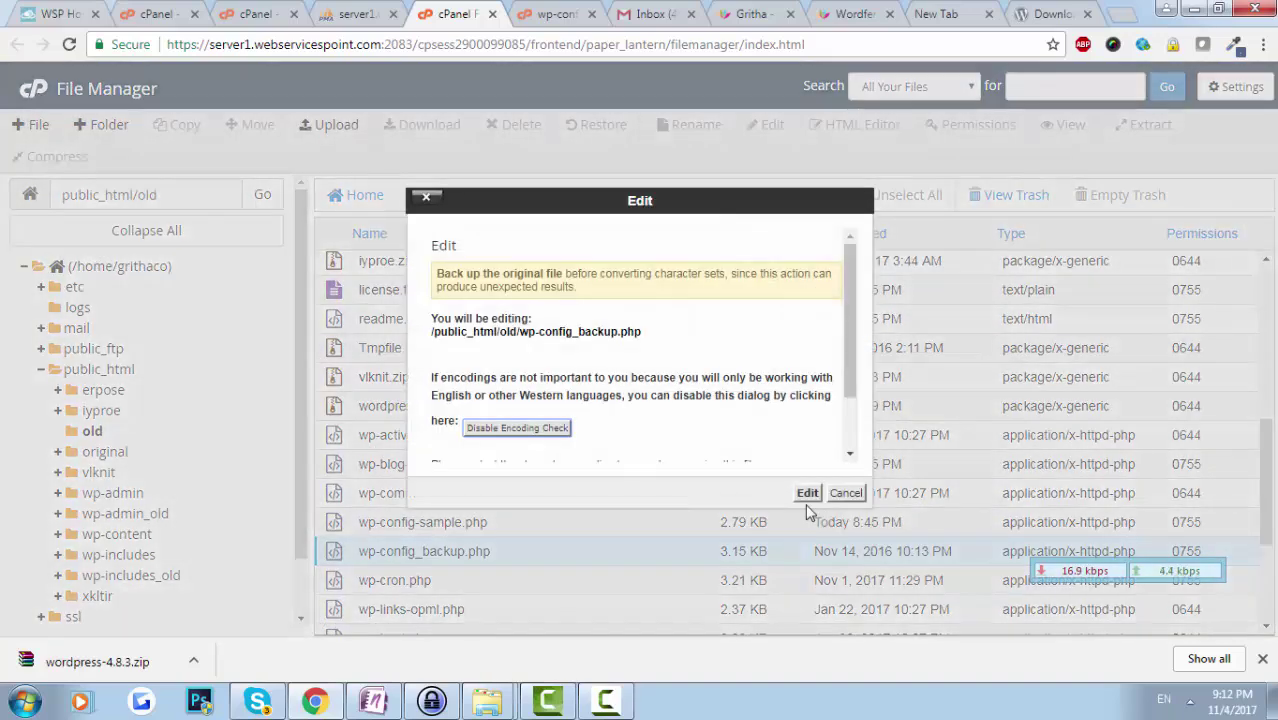
click(807, 494)
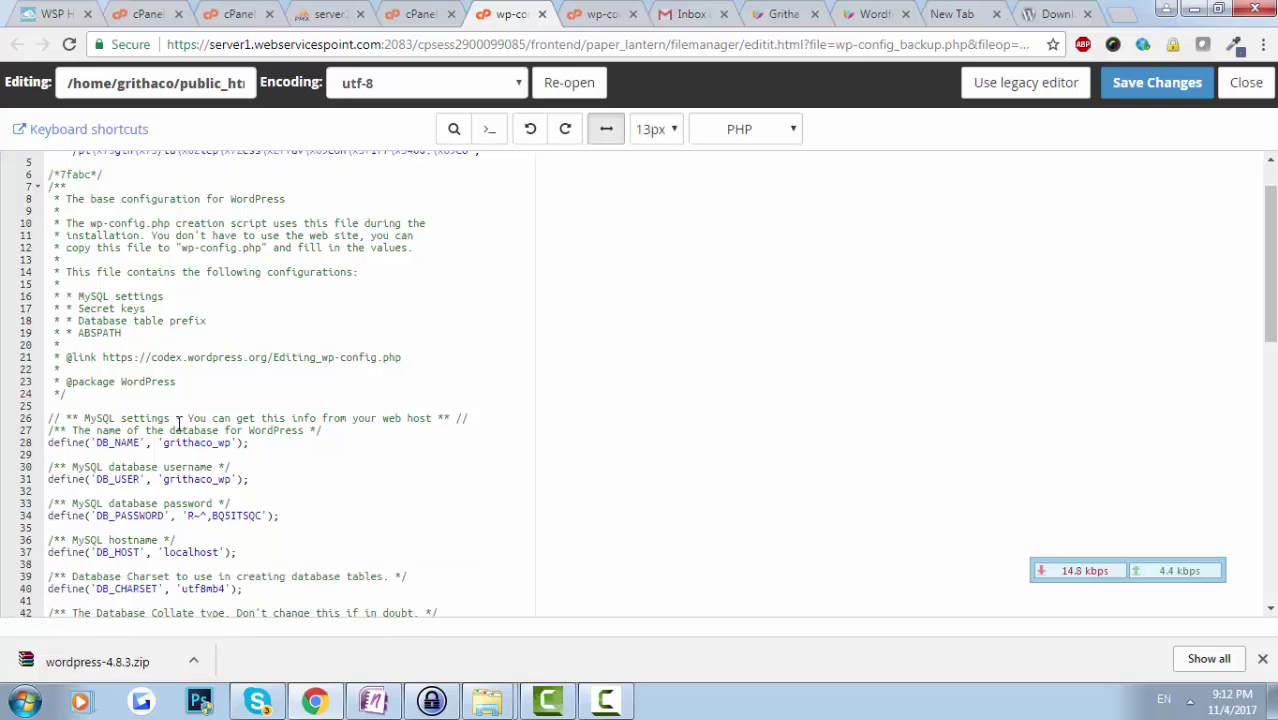
Step: Set DB_NAME in the new wp-config.php to grithaco_wp, copied from wp-config_backup.php
scroll(170, 420, down, 1)
double_click(200, 386)
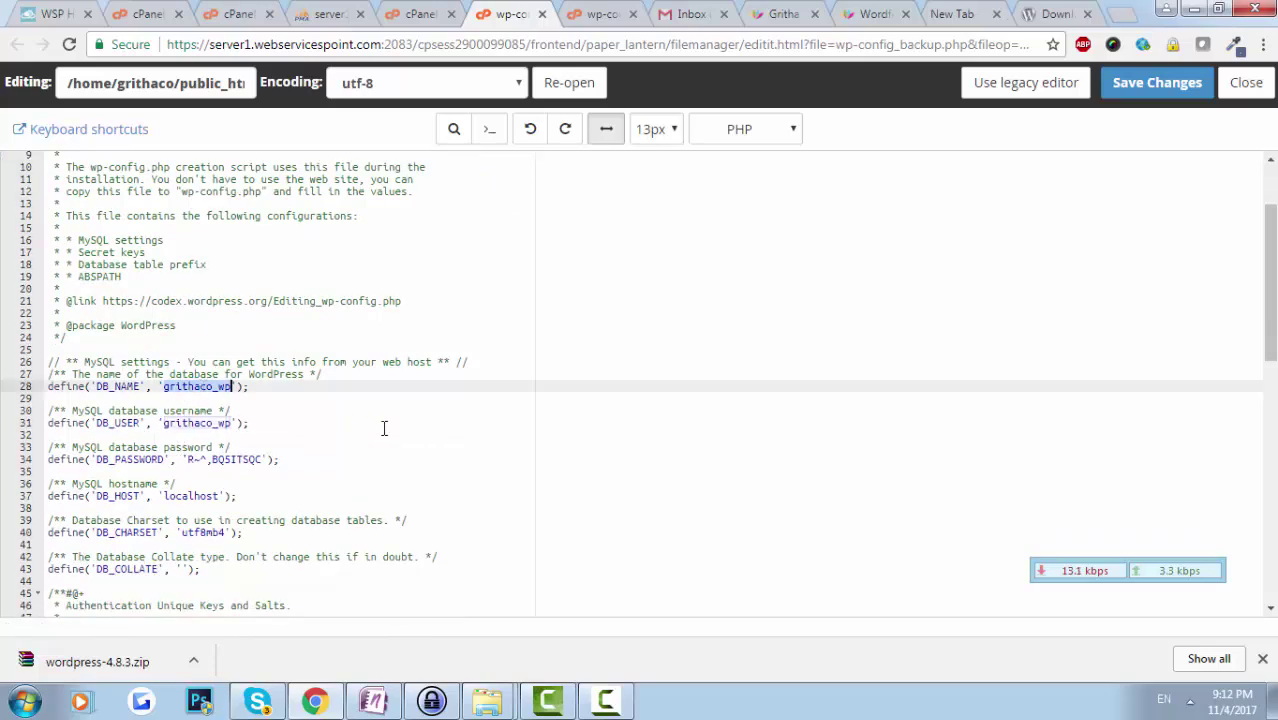
click(603, 12)
double_click(193, 426)
Step: Set DB_USER in the new wp-config.php to grithaco_wp, copied from wp-config_backup.php
click(530, 10)
double_click(215, 423)
key(ctrl+c)
click(636, 12)
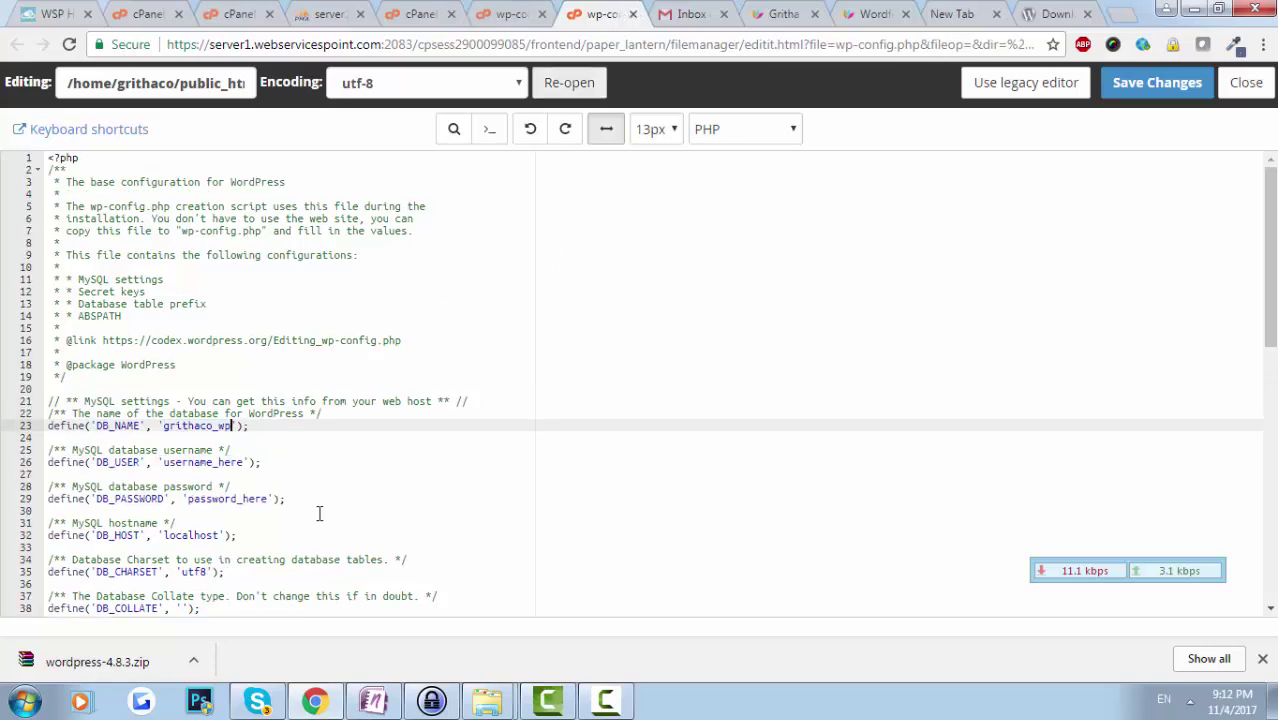
double_click(200, 462)
key(ctrl+v)
Step: Copy the database password from wp-config_backup.php into DB_PASSWORD in the new wp-config.php and save the file
click(524, 10)
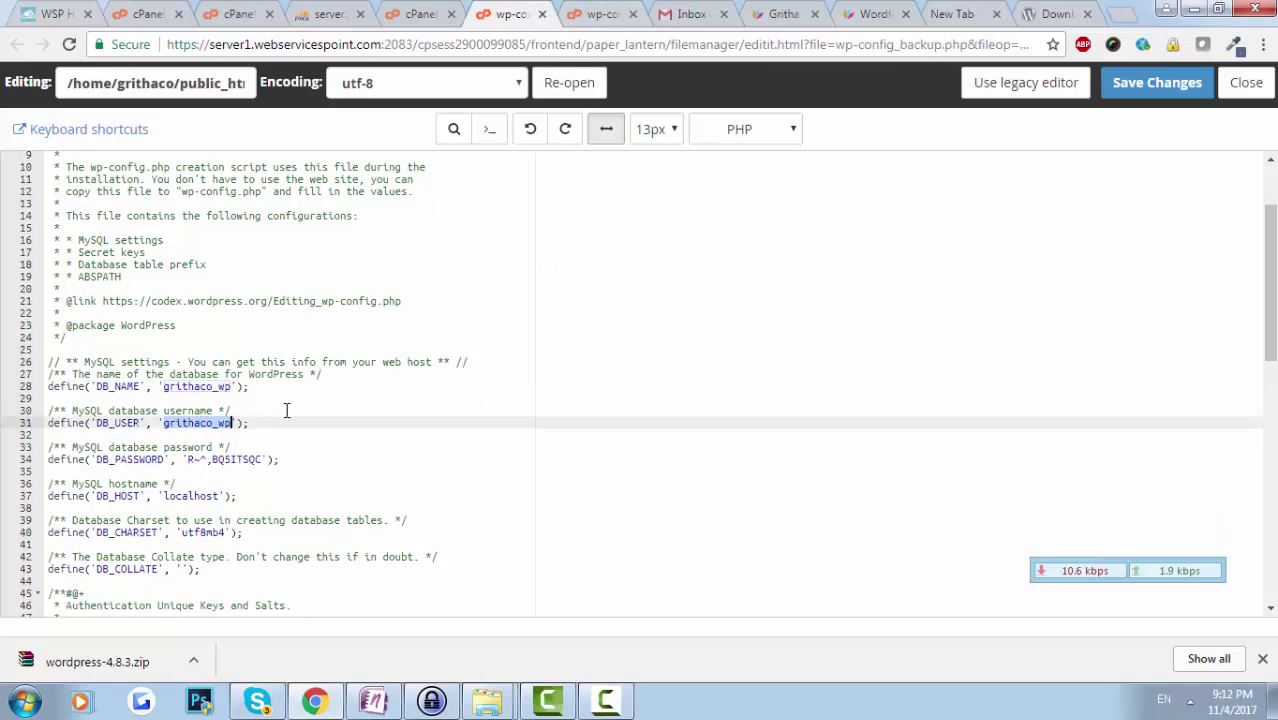
drag(266, 460, 189, 463)
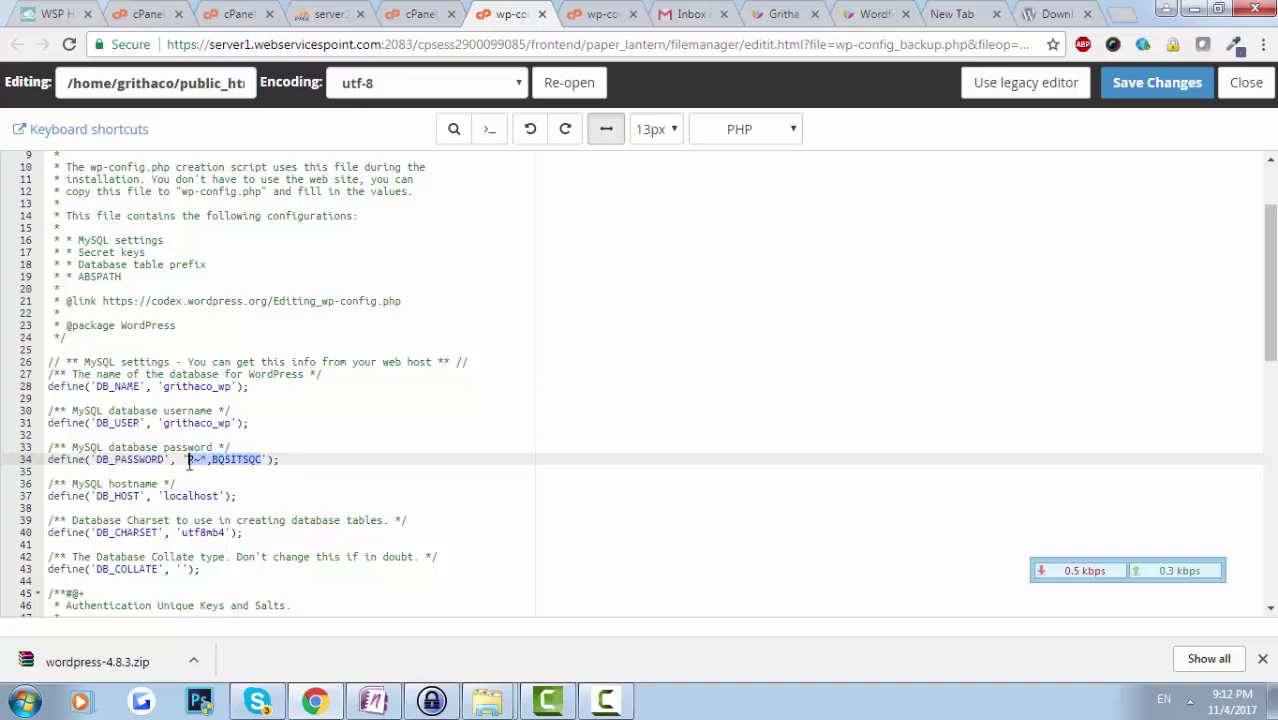
key(ctrl+c)
click(636, 10)
double_click(228, 497)
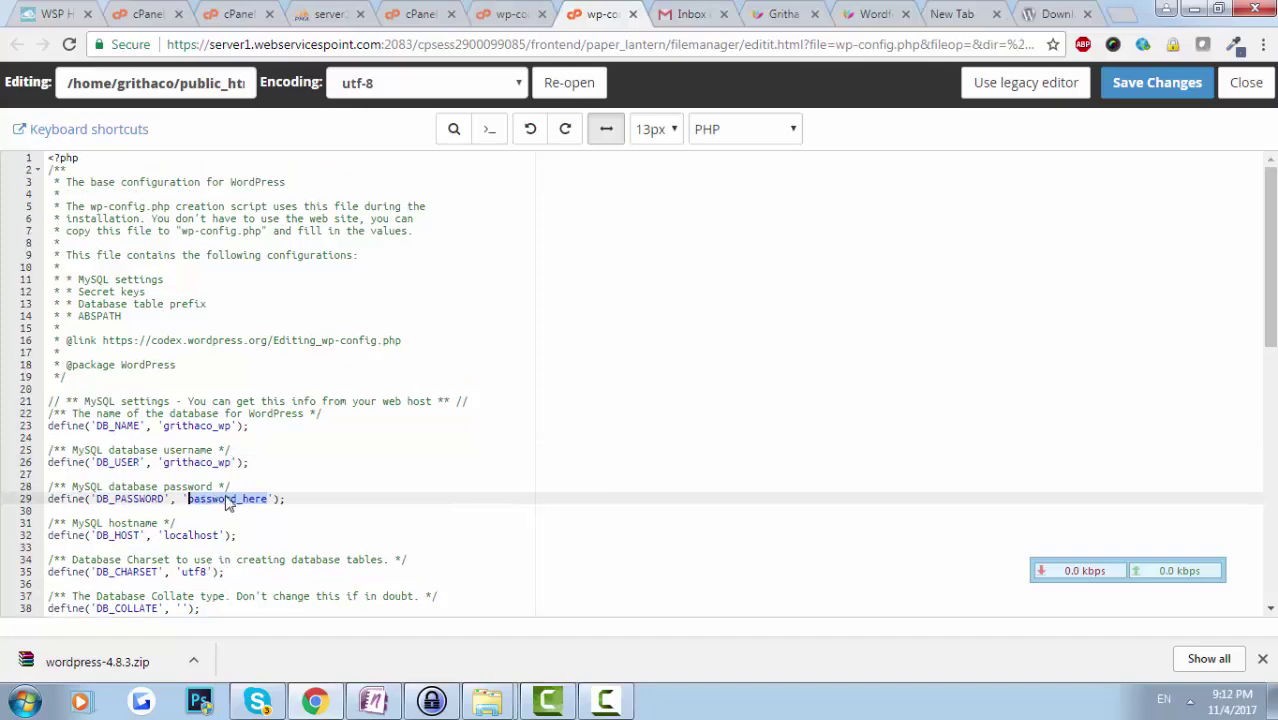
key(ctrl+v)
click(1160, 90)
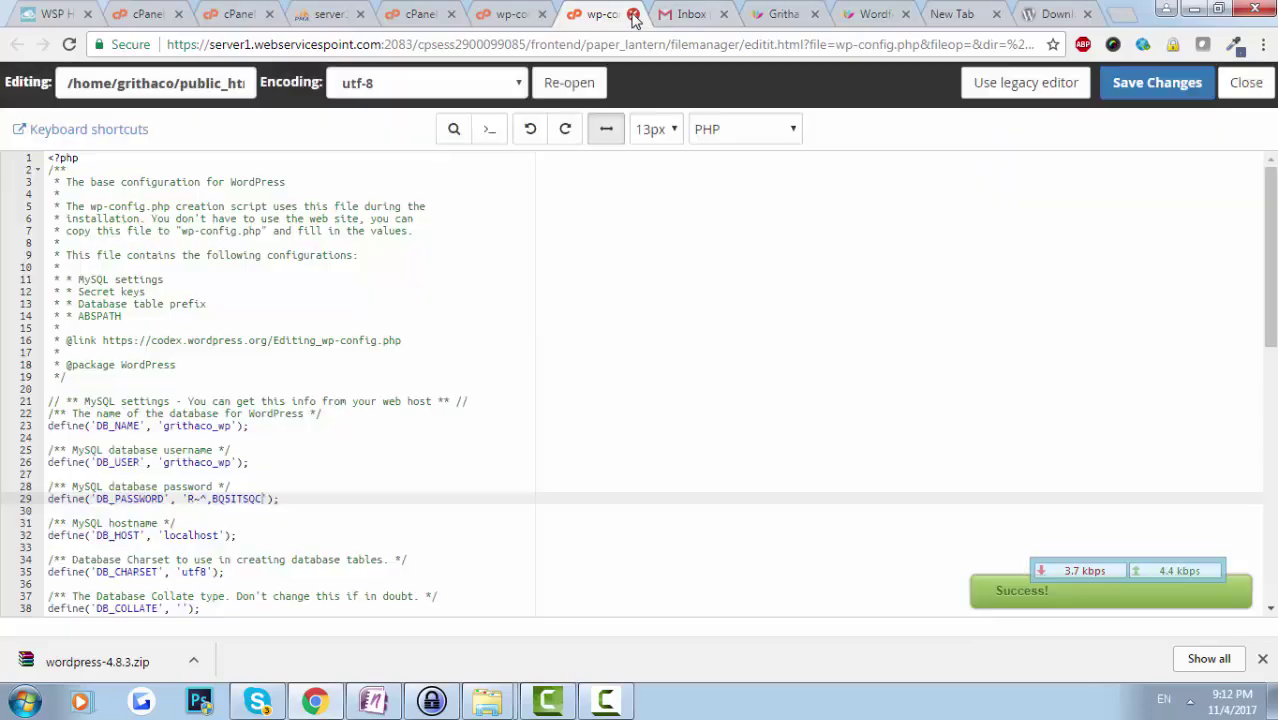
Step: Close both wp-config editors and return to the public_html folder in the file manager to check wp-config.php
click(633, 14)
click(550, 16)
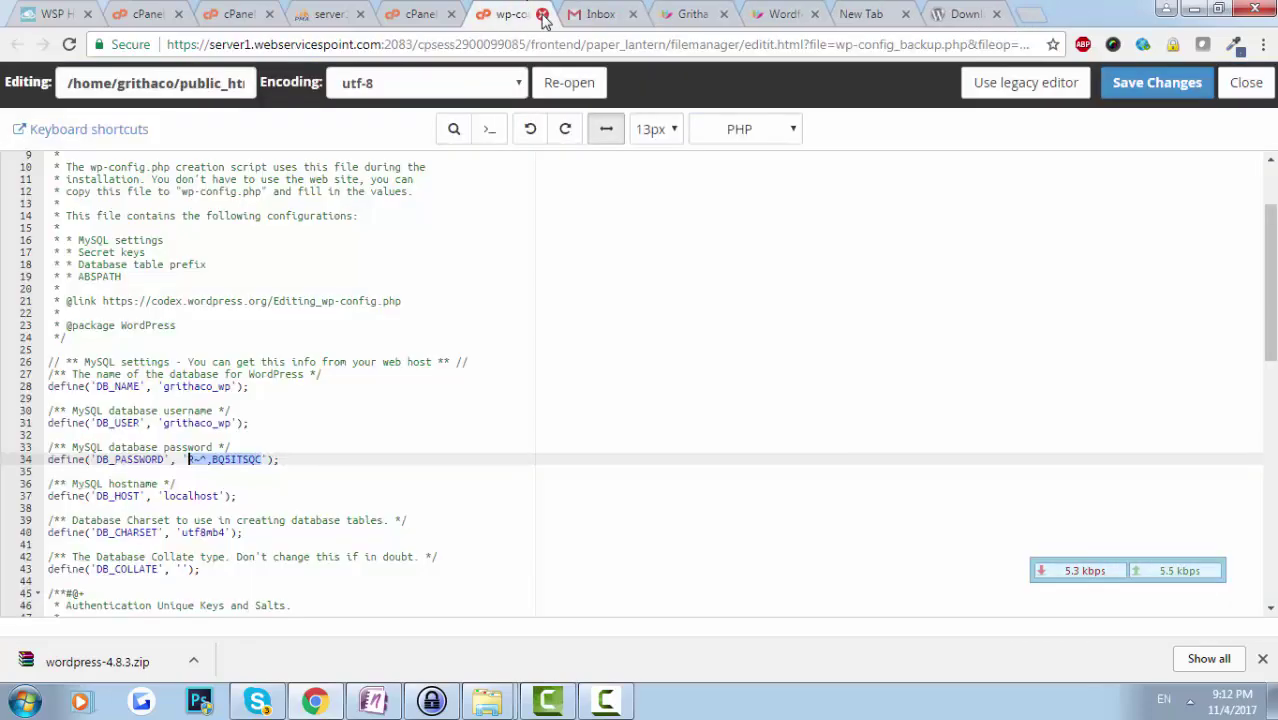
click(543, 16)
click(430, 14)
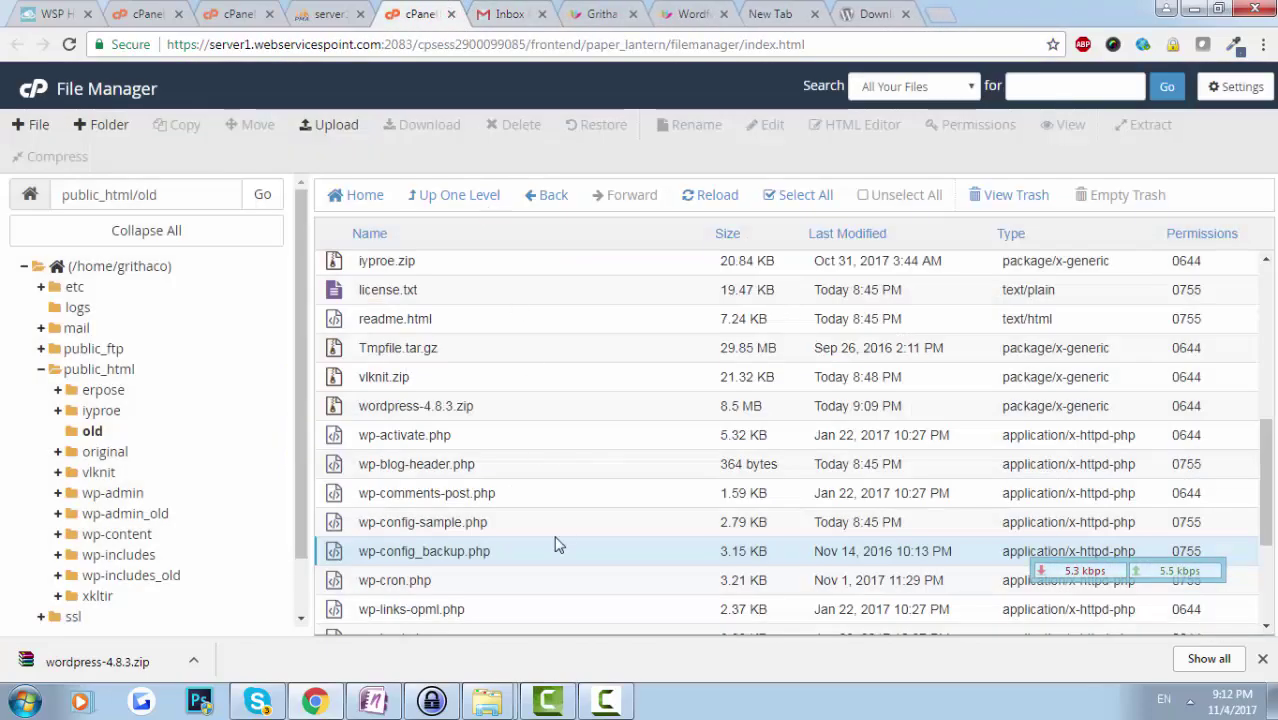
scroll(572, 527, up, 2)
scroll(572, 527, up, 3)
click(485, 198)
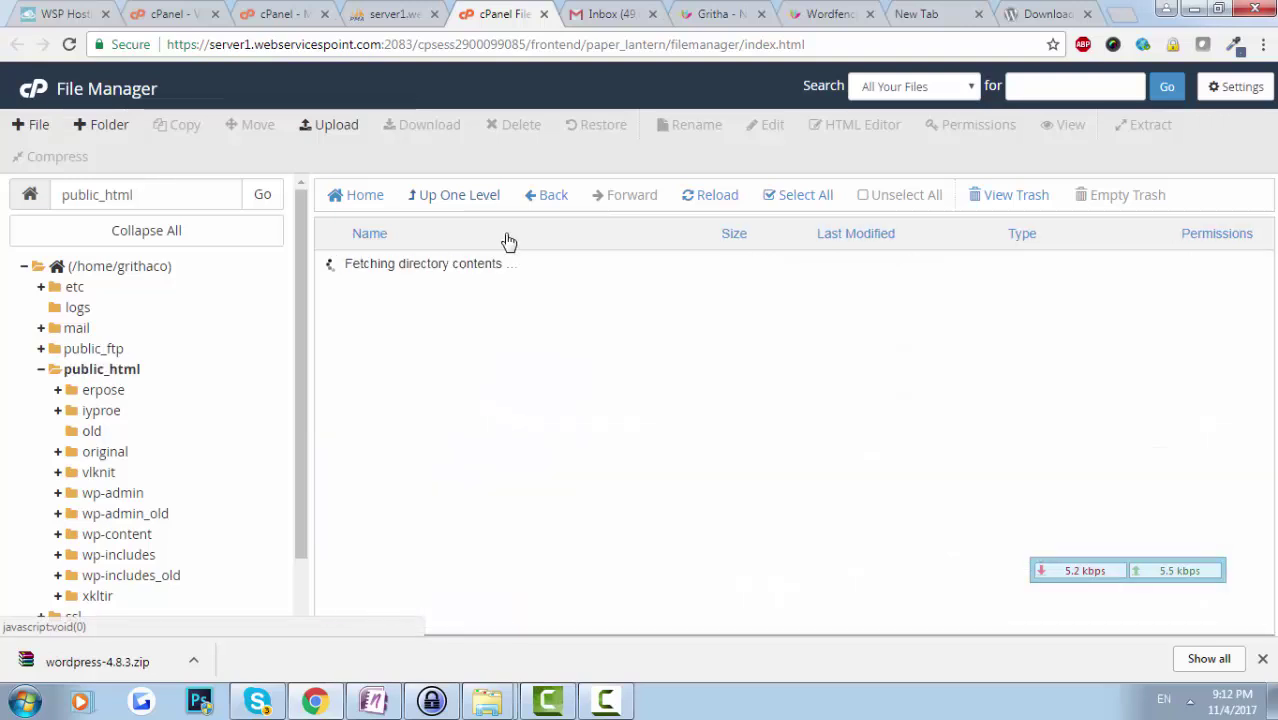
scroll(517, 550, down, 2)
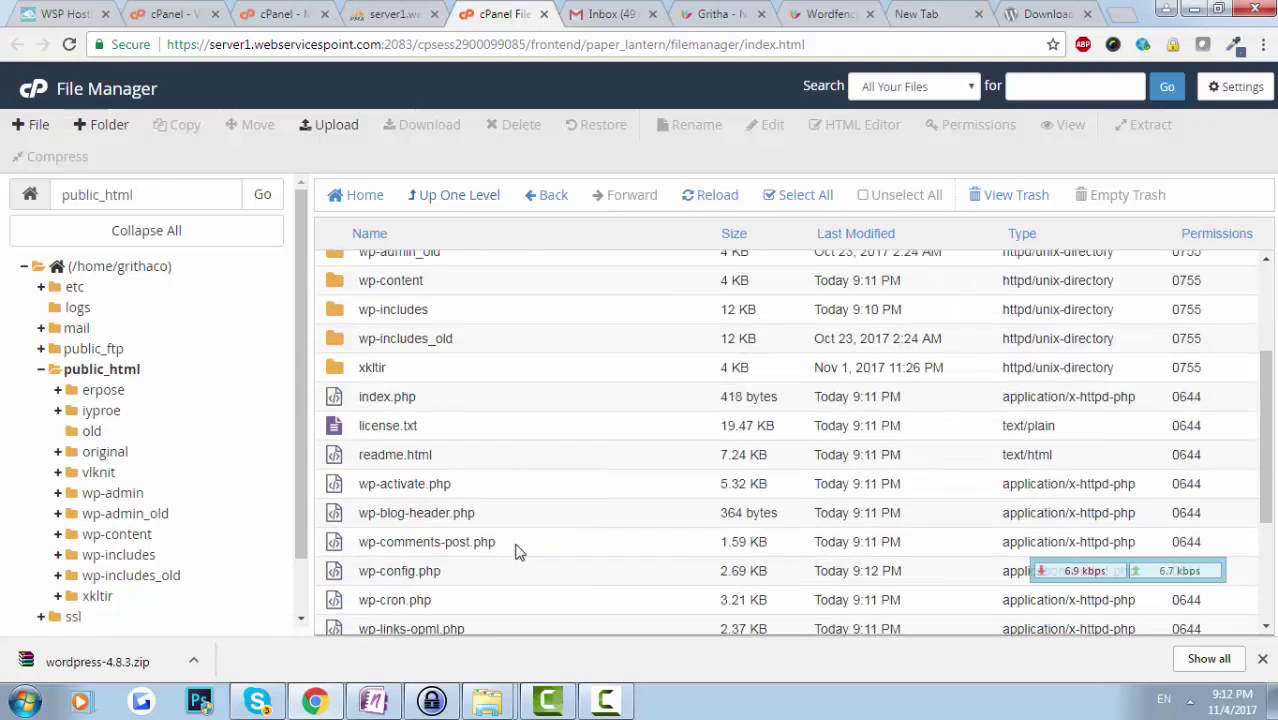
Step: Reload the gritha.com home page to test the site and dismiss the browser's download bar
click(716, 14)
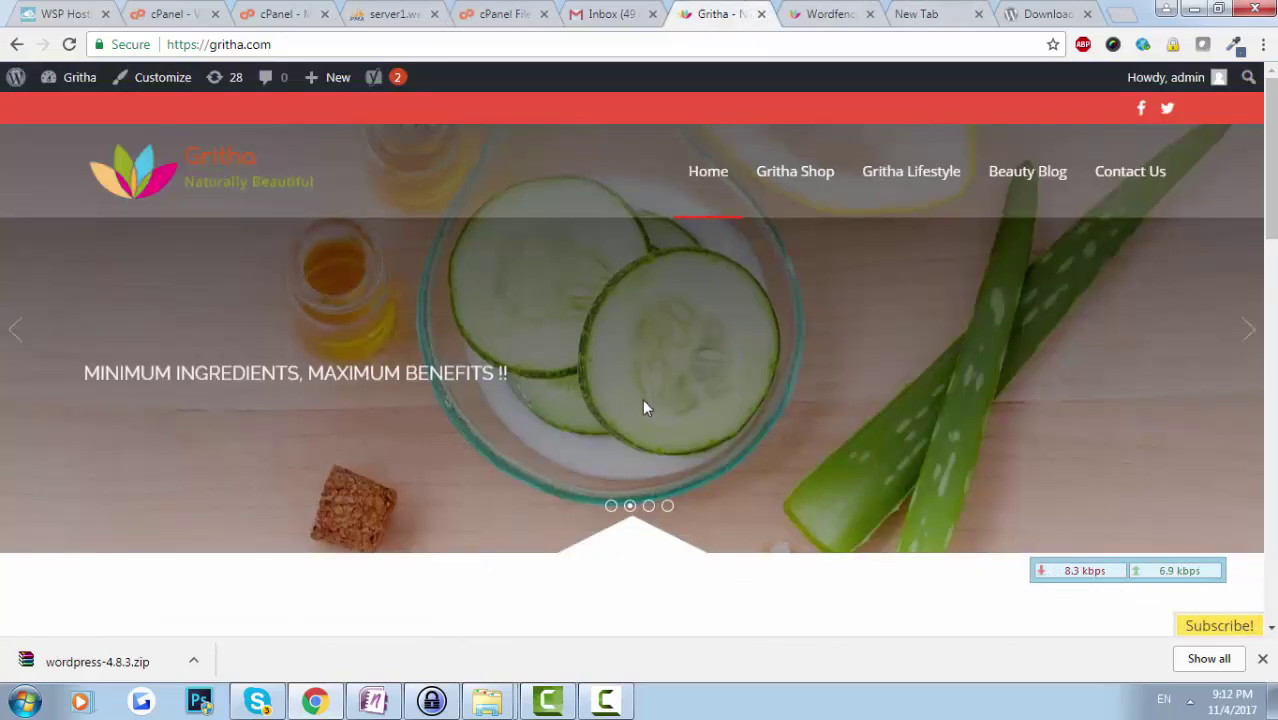
key(F5)
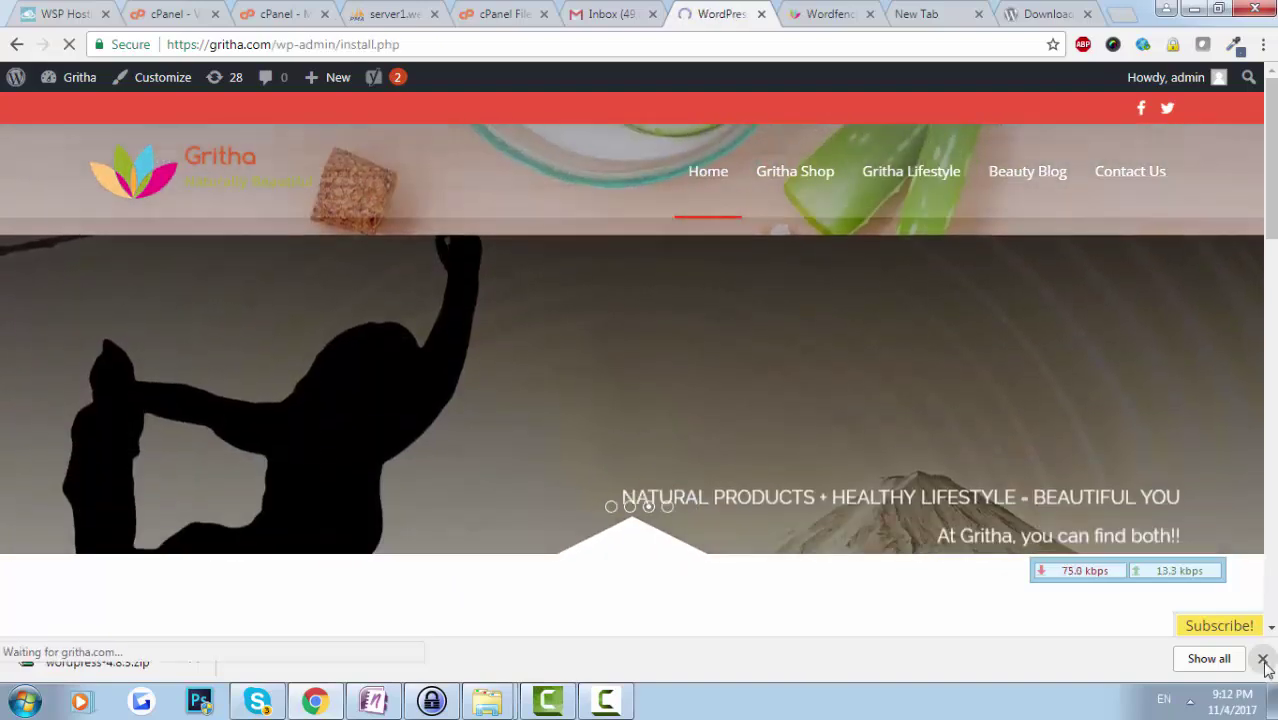
click(1262, 658)
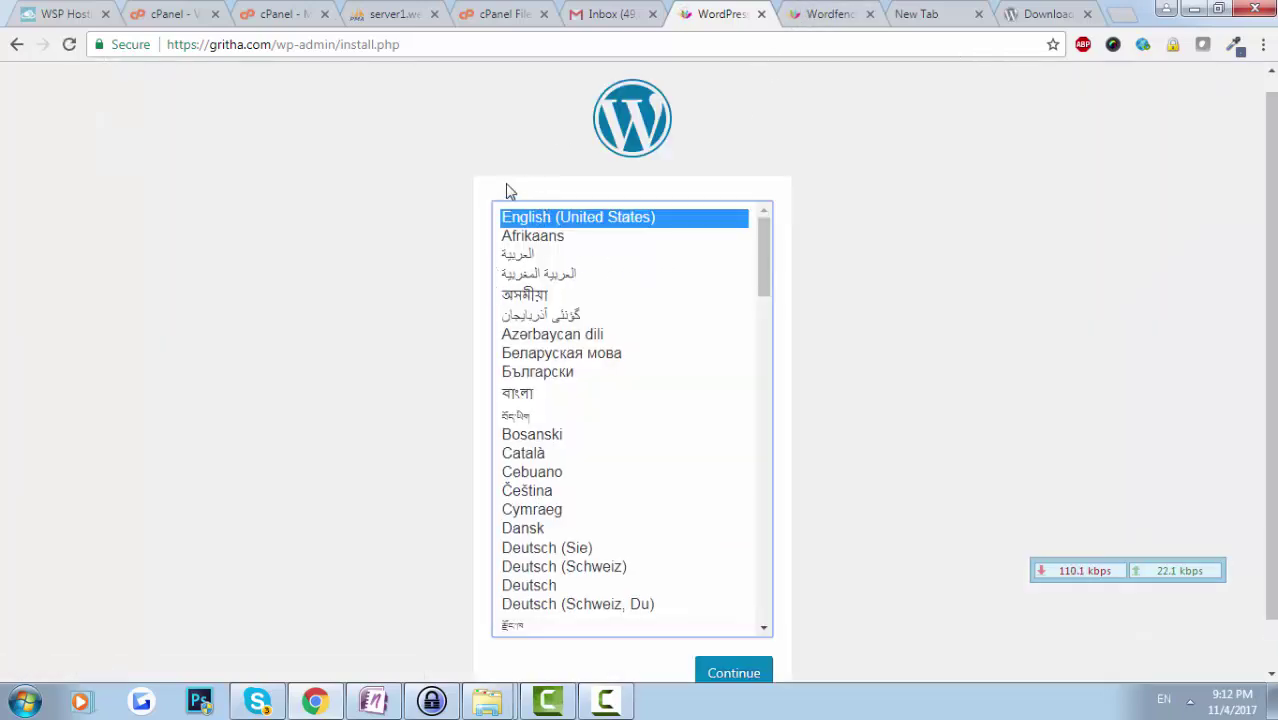
Step: Open wp-config.php from the public_html folder in the cPanel File Manager for editing
click(485, 13)
scroll(548, 490, down, 1)
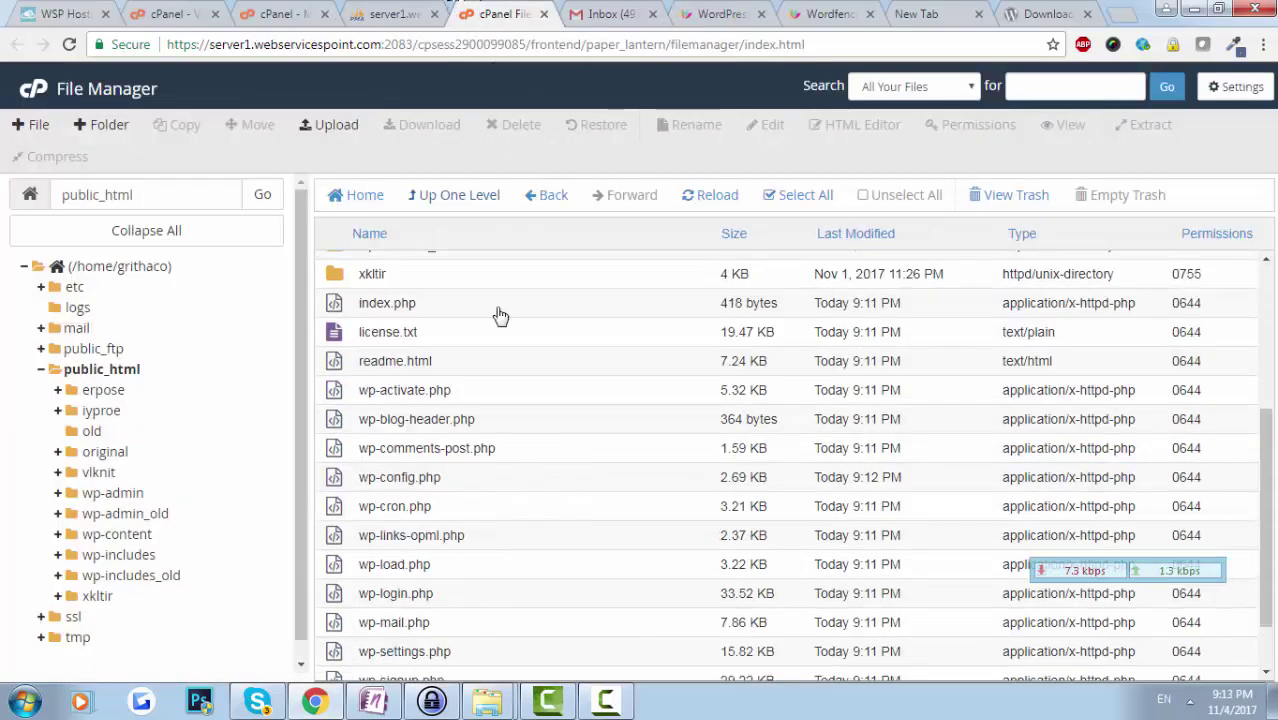
right_click(508, 485)
click(555, 491)
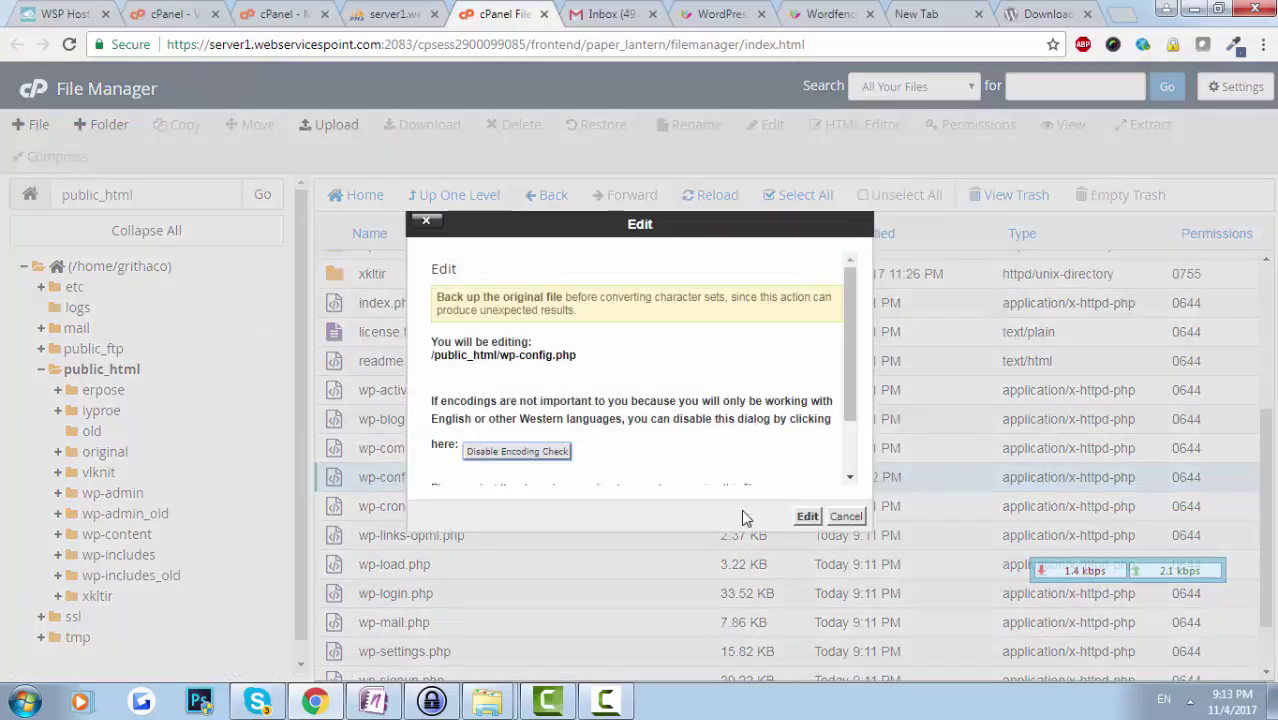
click(806, 514)
Step: Open wp-config_backup.php from the public_html/old folder for editing alongside the new wp-config.php
click(500, 10)
scroll(440, 468, up, 3)
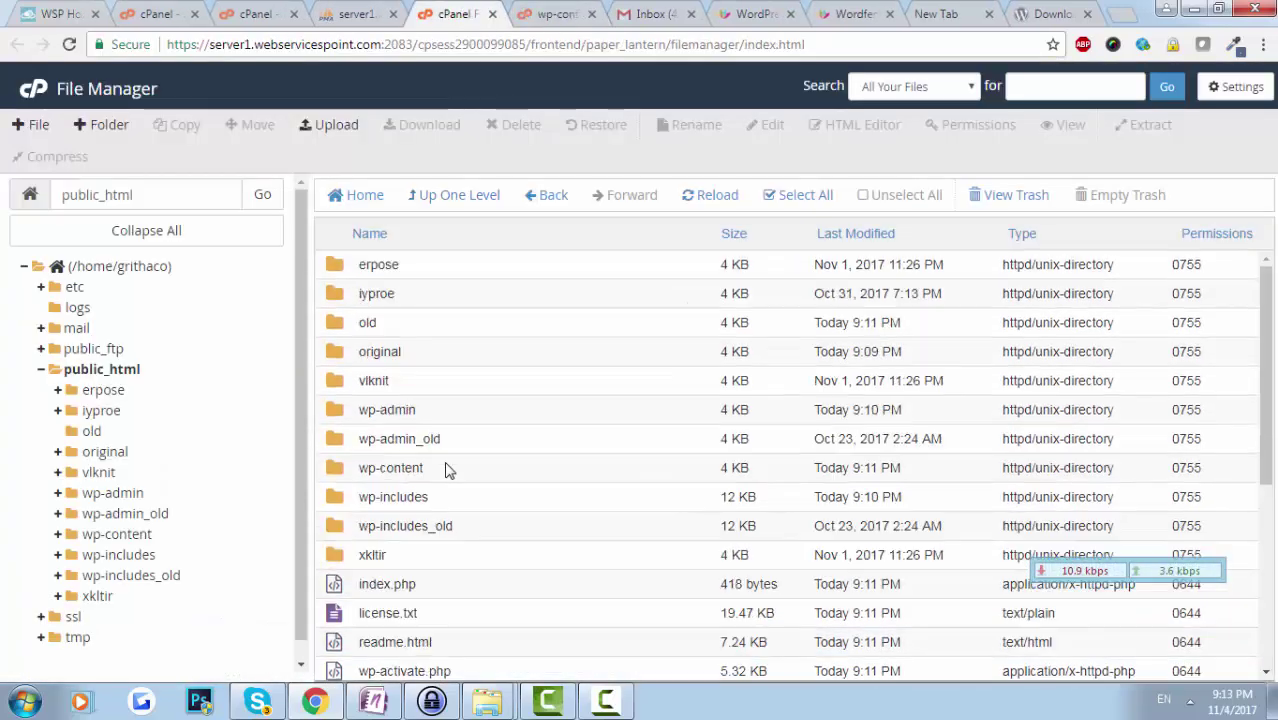
double_click(451, 322)
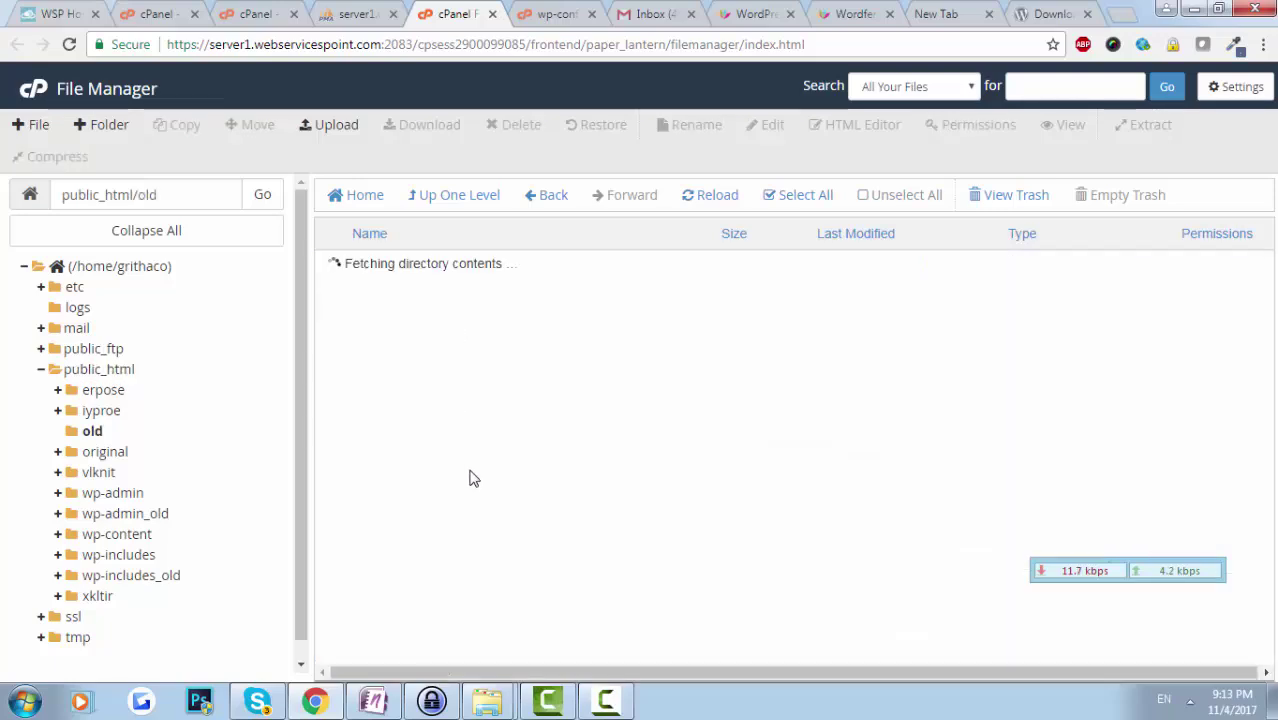
scroll(474, 499, down, 5)
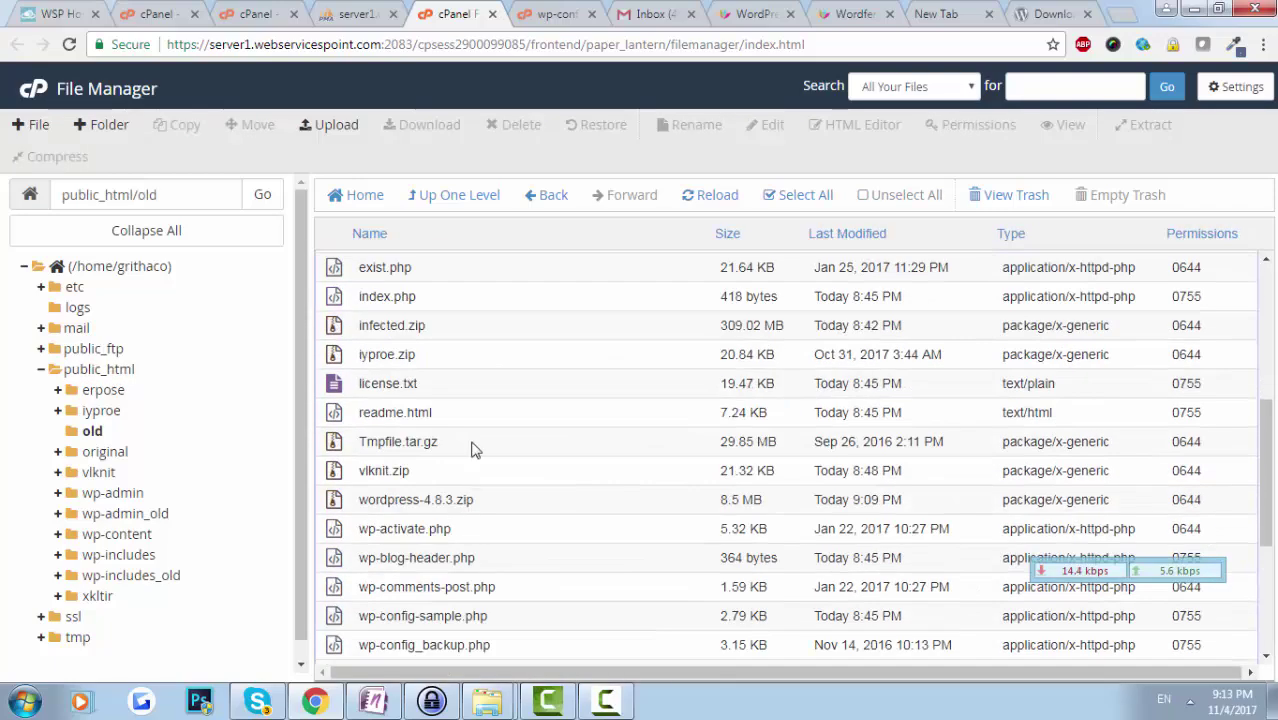
scroll(463, 349, down, 2)
right_click(513, 486)
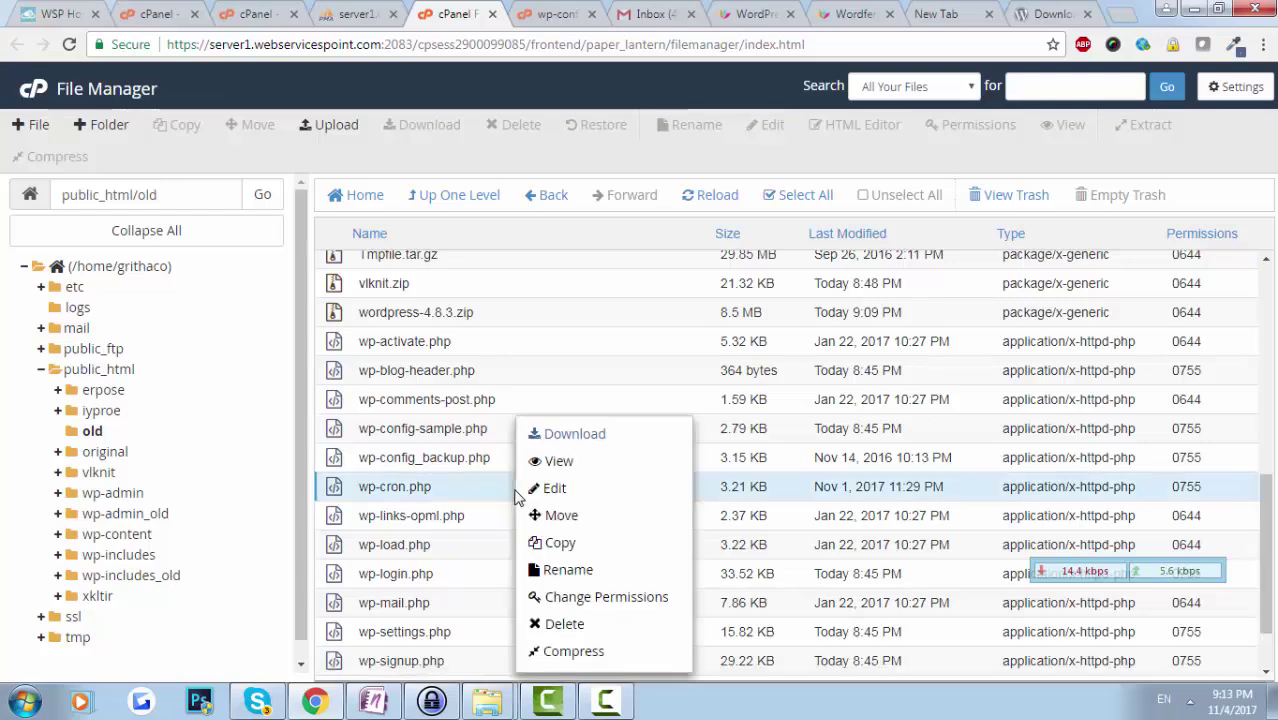
right_click(502, 460)
click(525, 484)
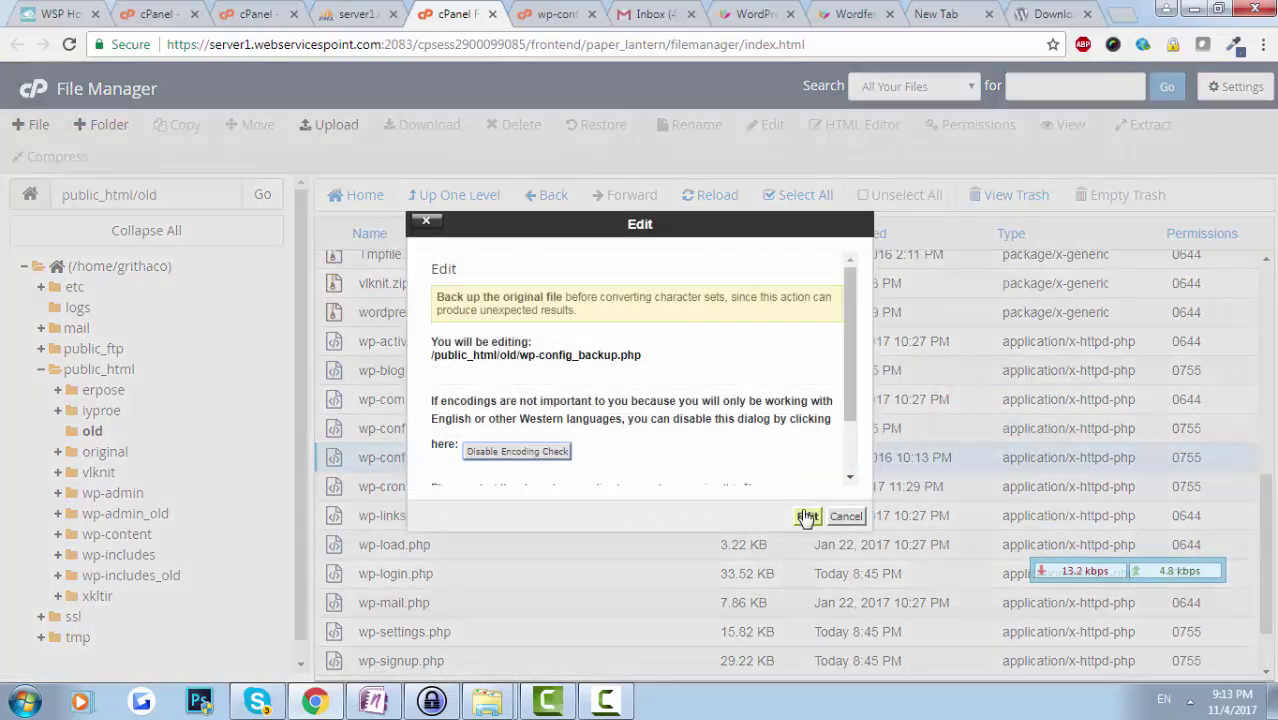
click(806, 516)
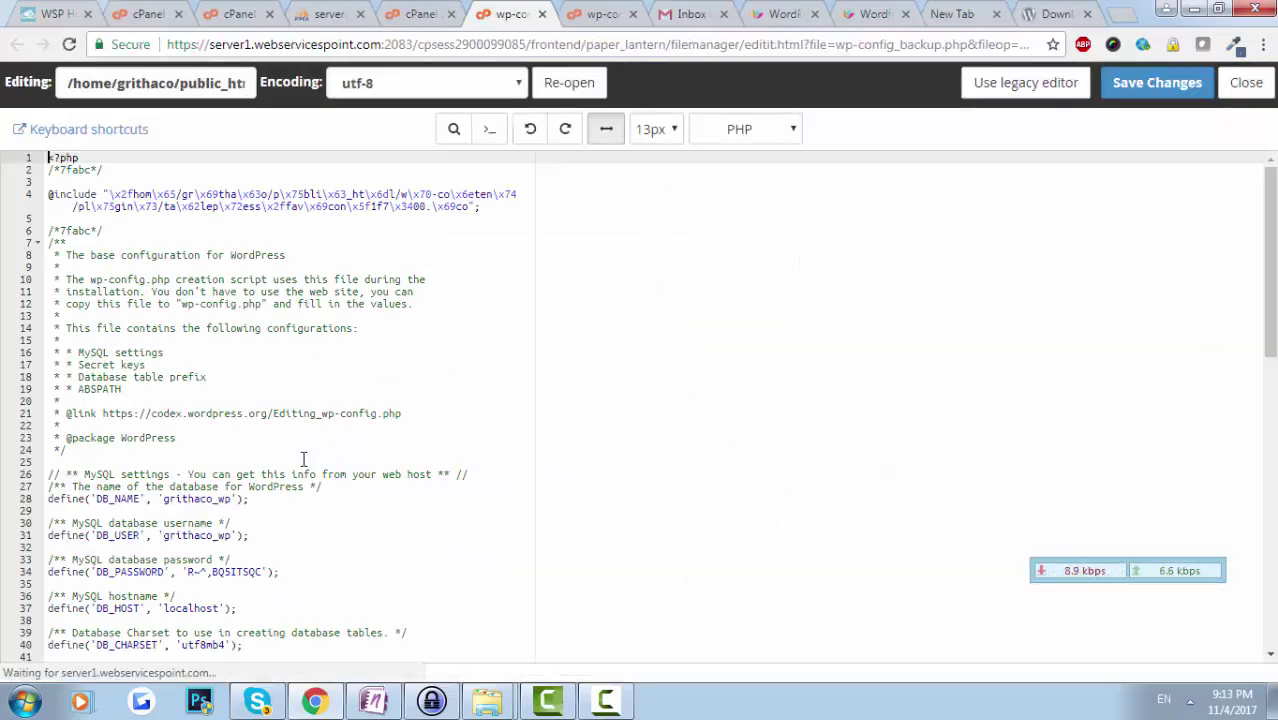
Step: Set $table_prefix in the new wp-config.php to wpjb_, copied from wp-config_backup.php, and save the file
scroll(168, 530, down, 3)
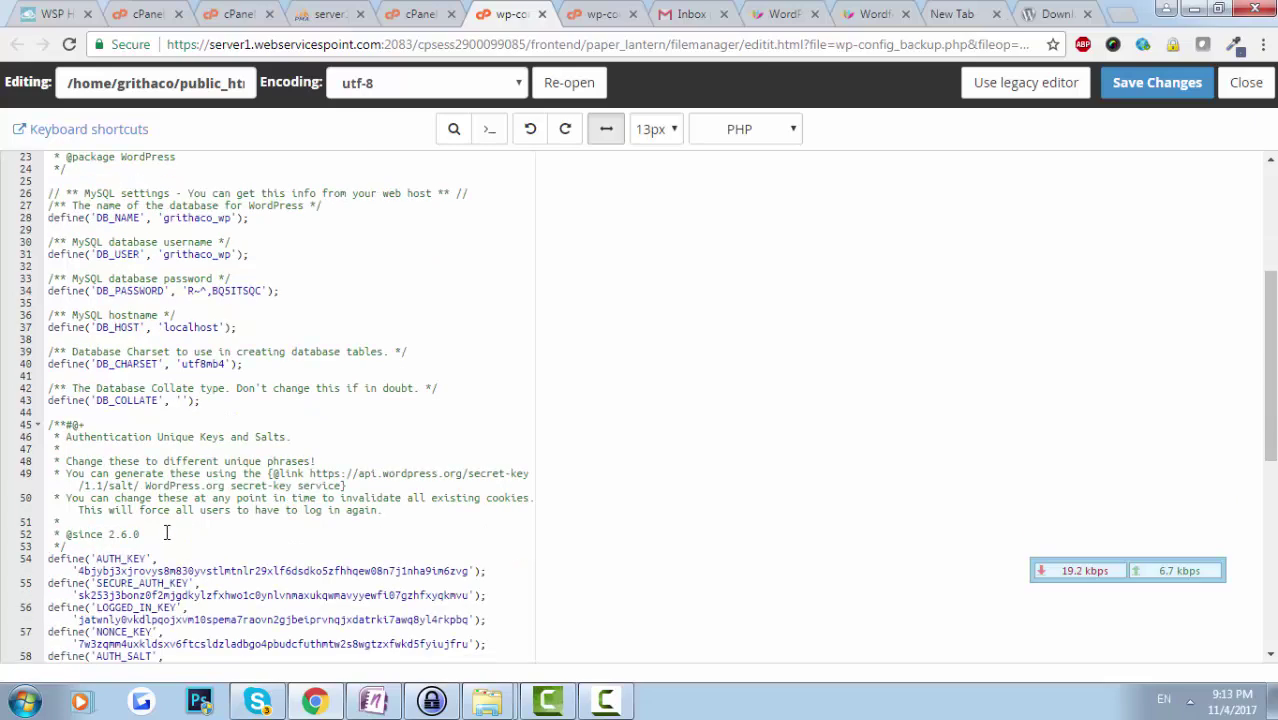
scroll(167, 533, up, 2)
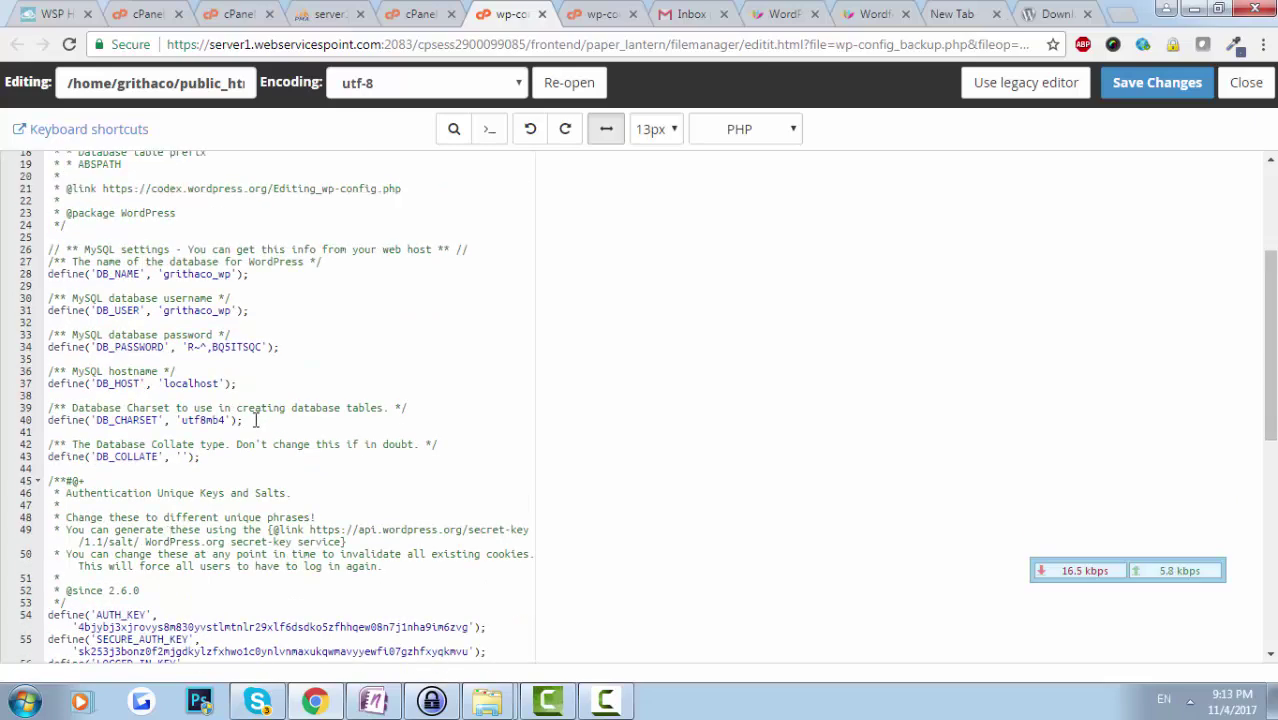
scroll(256, 420, down, 10)
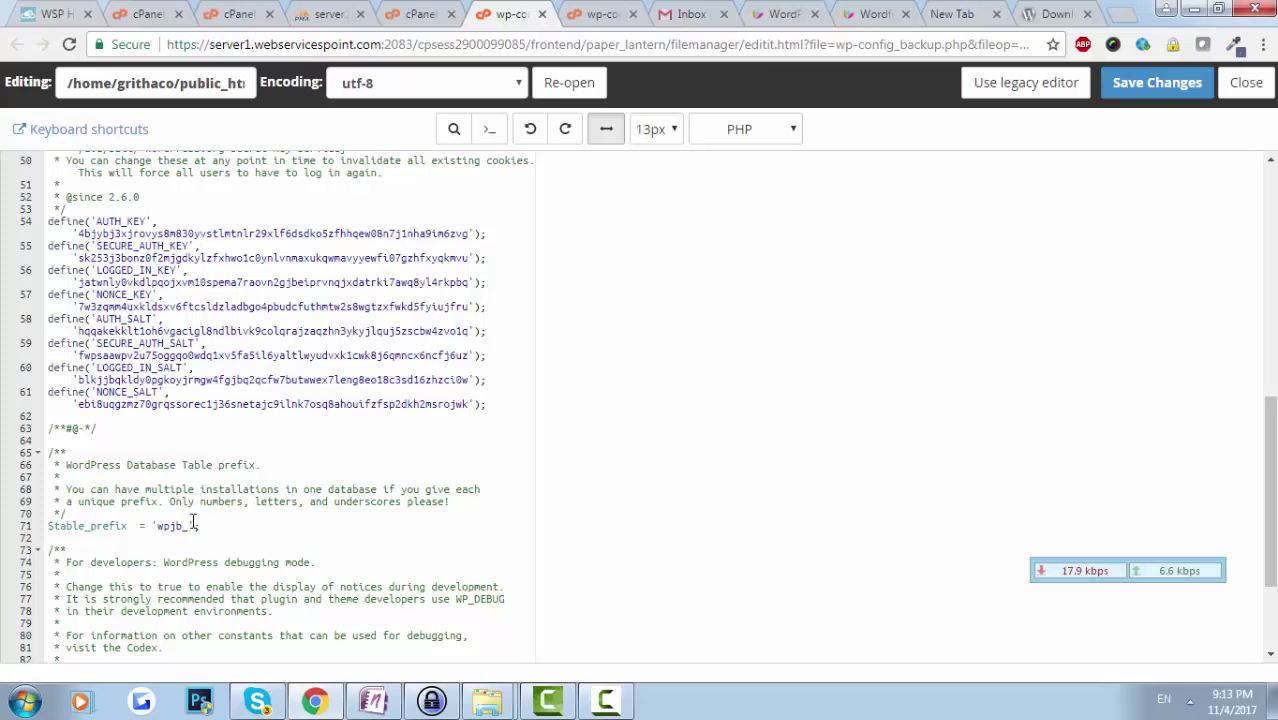
click(172, 533)
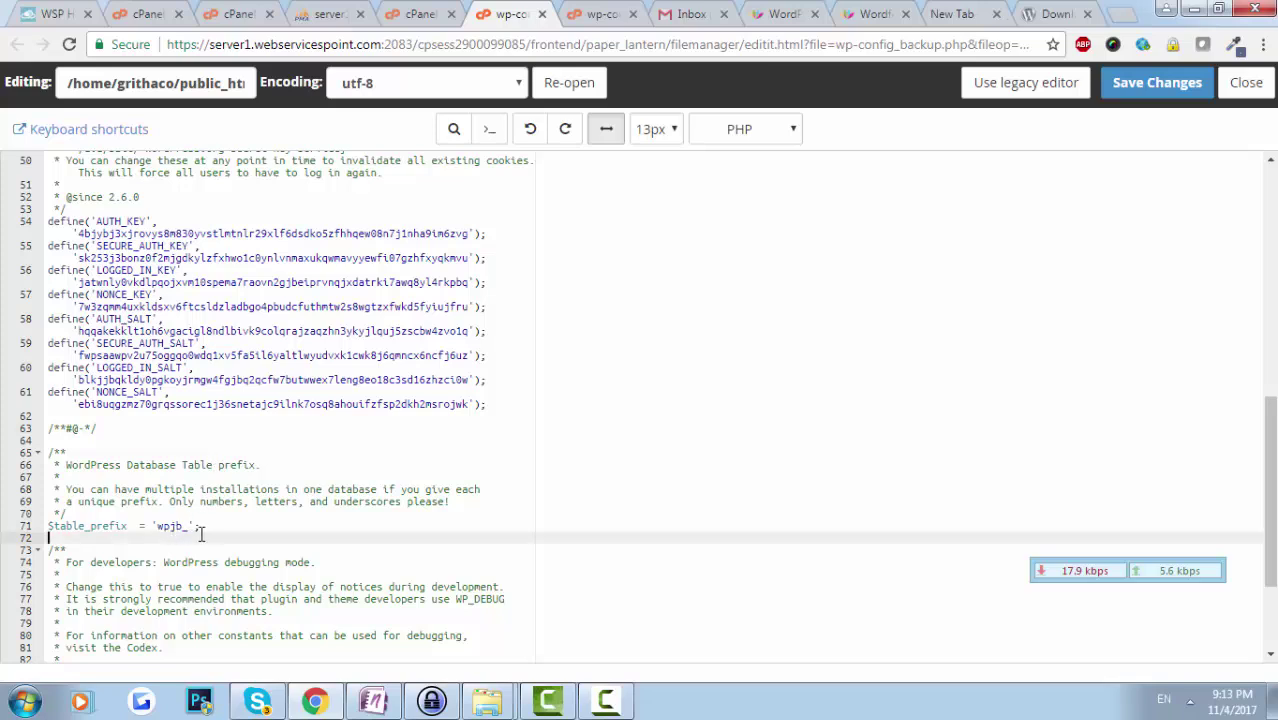
double_click(177, 526)
click(620, 10)
scroll(196, 530, down, 10)
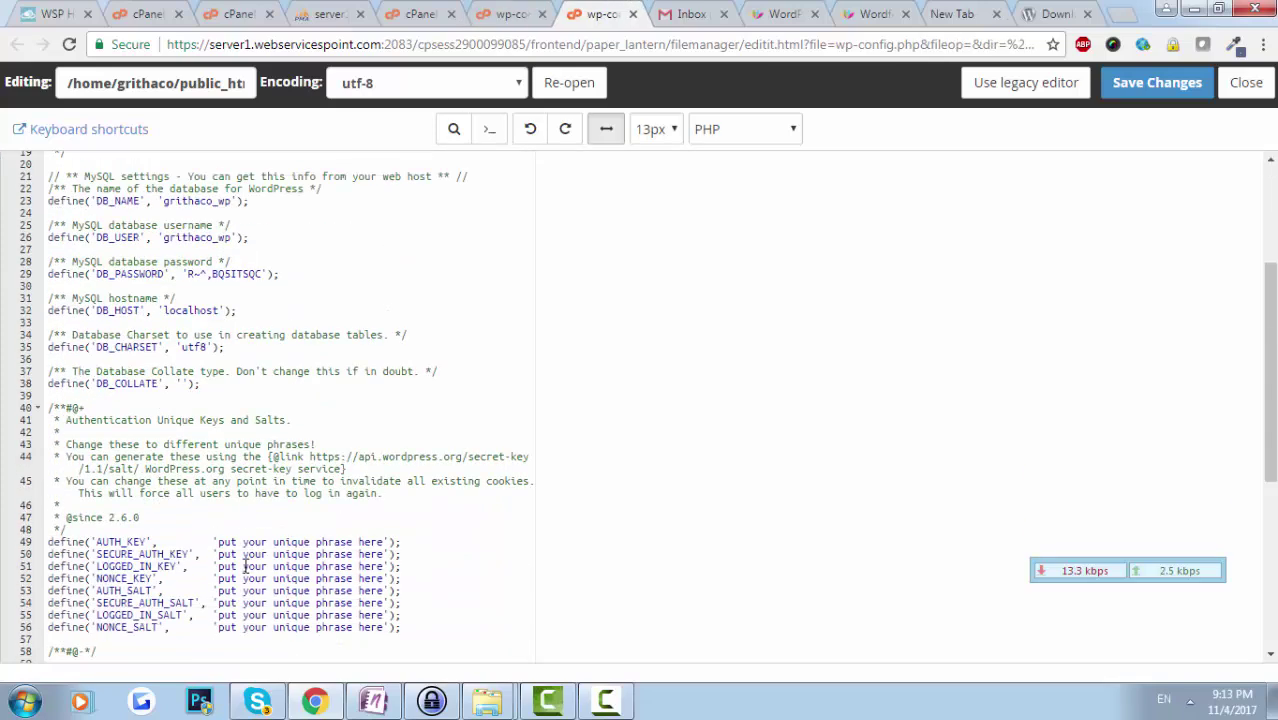
scroll(191, 533, down, 3)
double_click(168, 468)
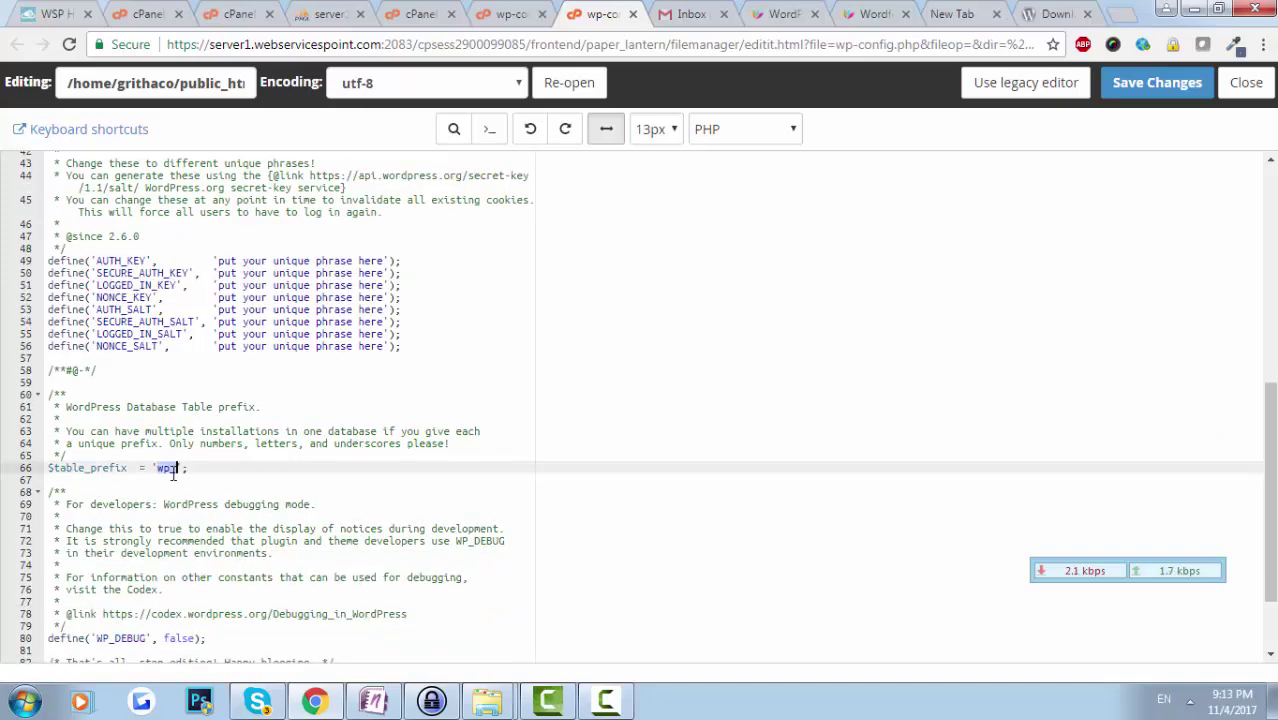
click(1152, 90)
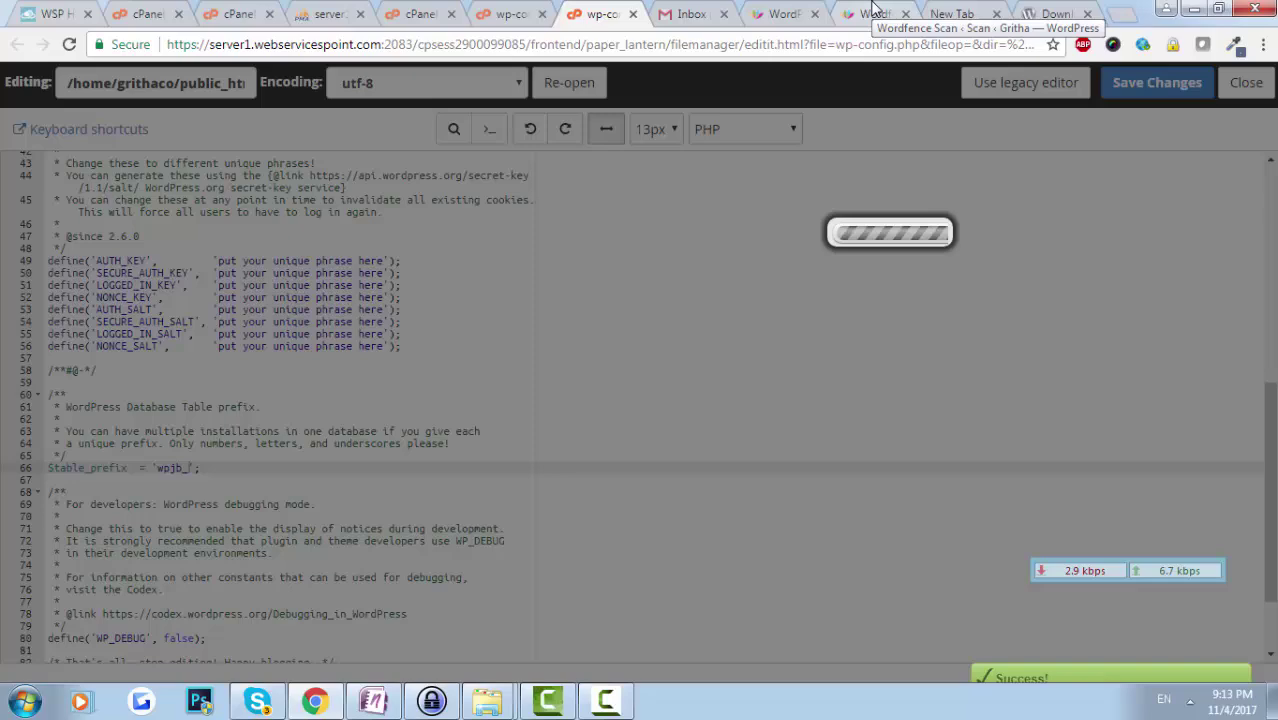
Step: Load the gritha.com home page in place of the WordPress install page and look through its content
click(872, 12)
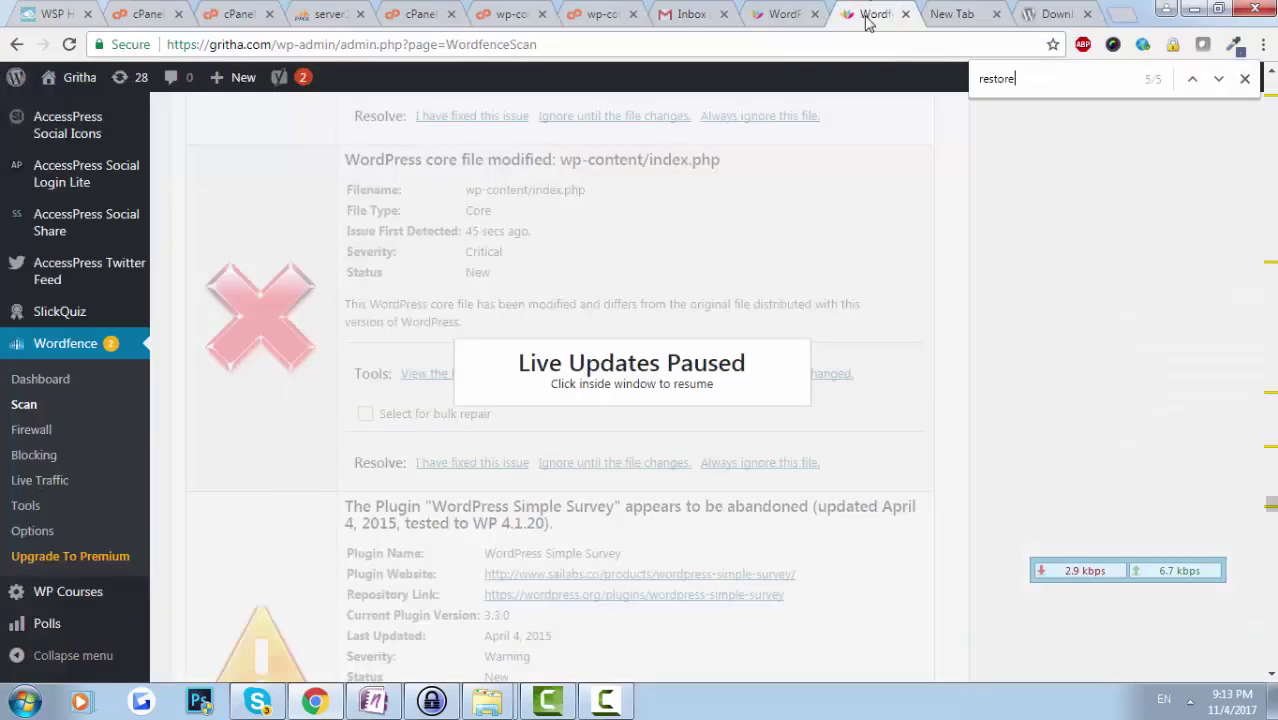
click(755, 8)
drag(400, 44, 261, 54)
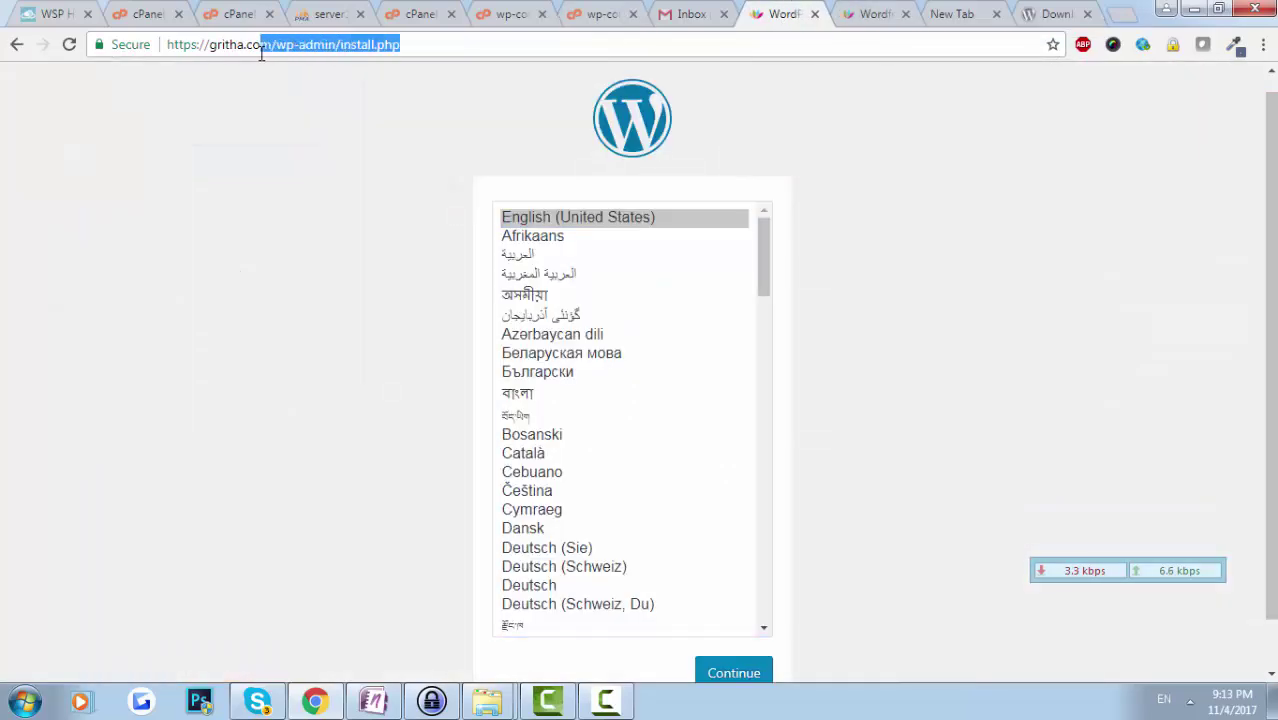
key(BackSpace)
key(Return)
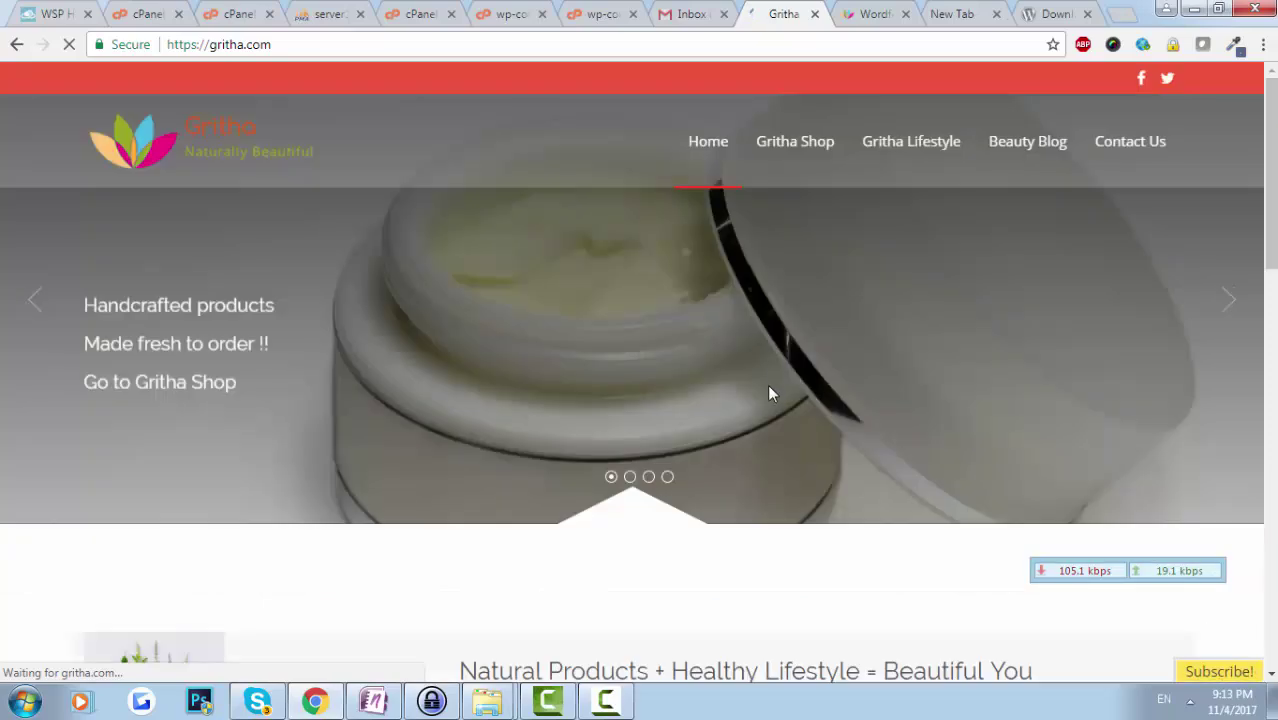
scroll(767, 394, down, 3)
scroll(762, 406, up, 3)
scroll(757, 404, down, 5)
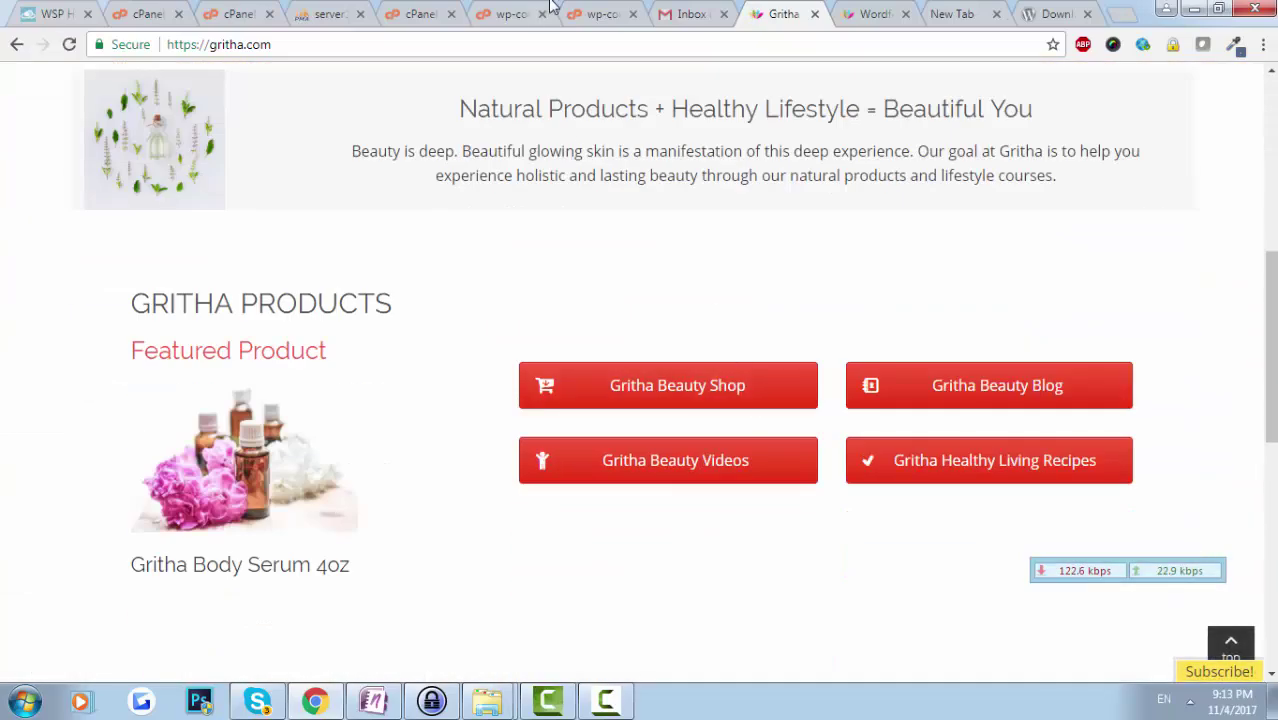
Step: Close the editors for wp-config_backup.php and wp-config.php
click(505, 14)
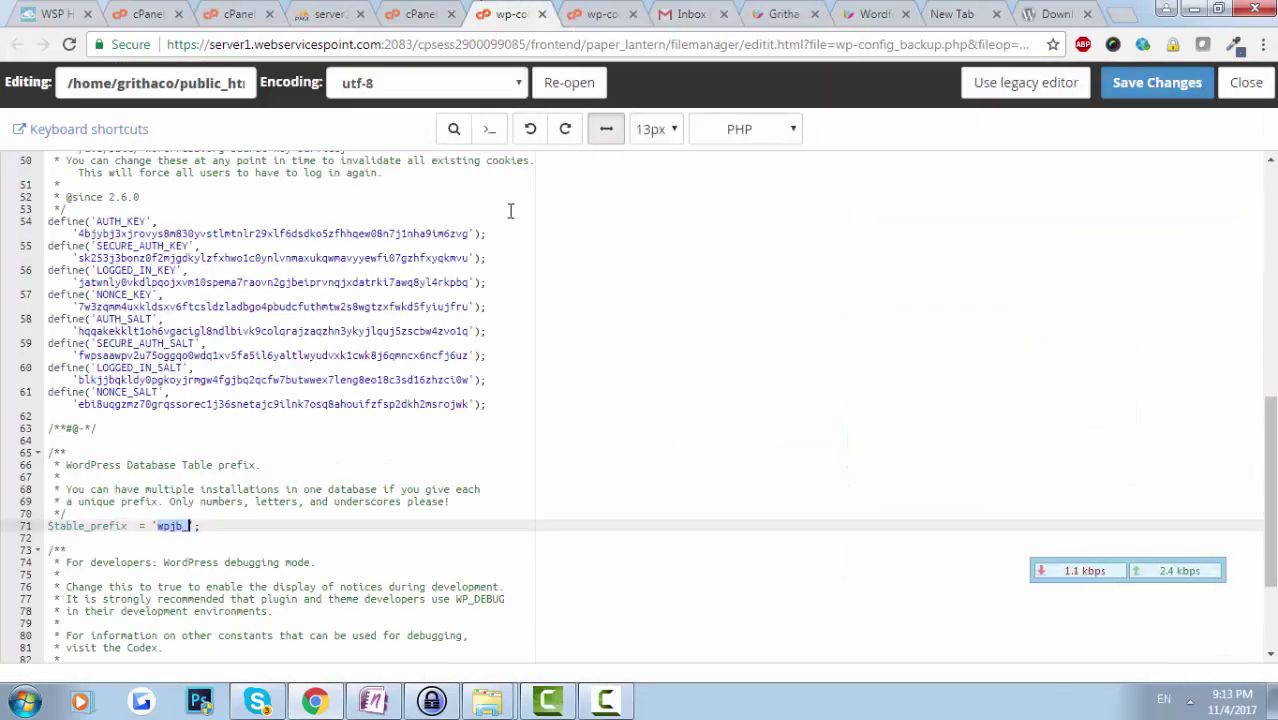
click(542, 14)
click(405, 12)
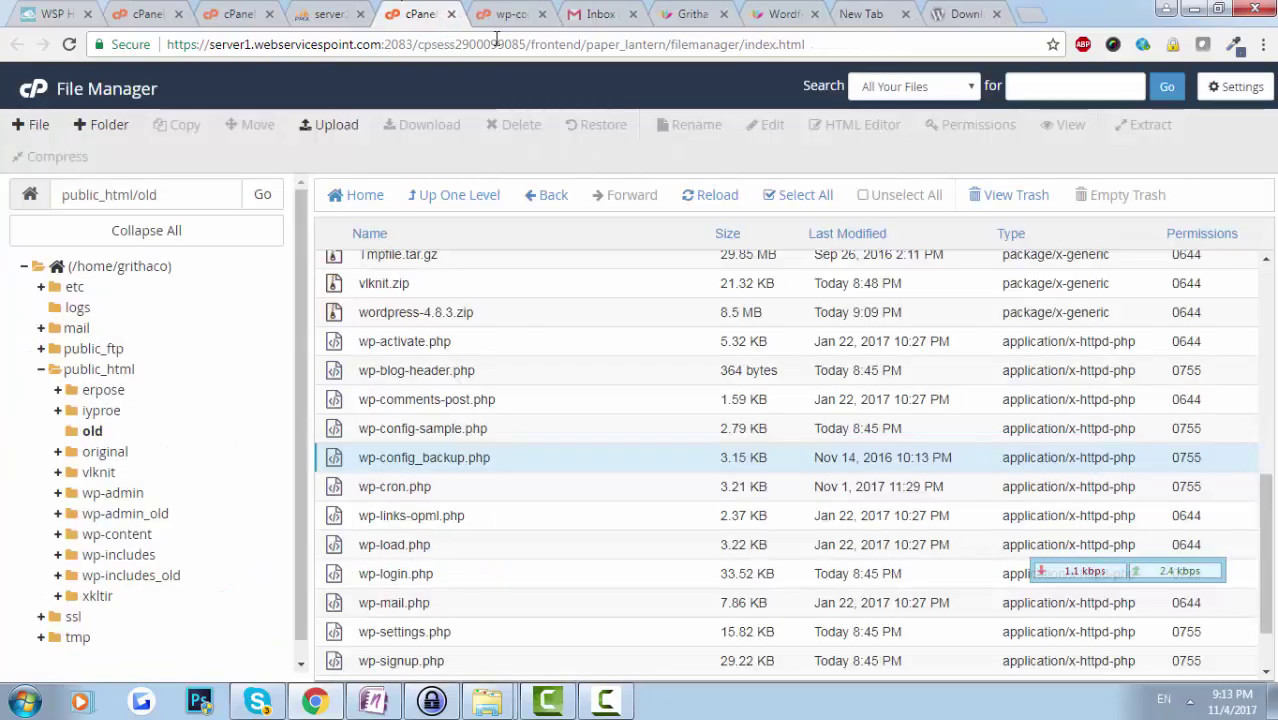
click(538, 16)
key(ctrl+w)
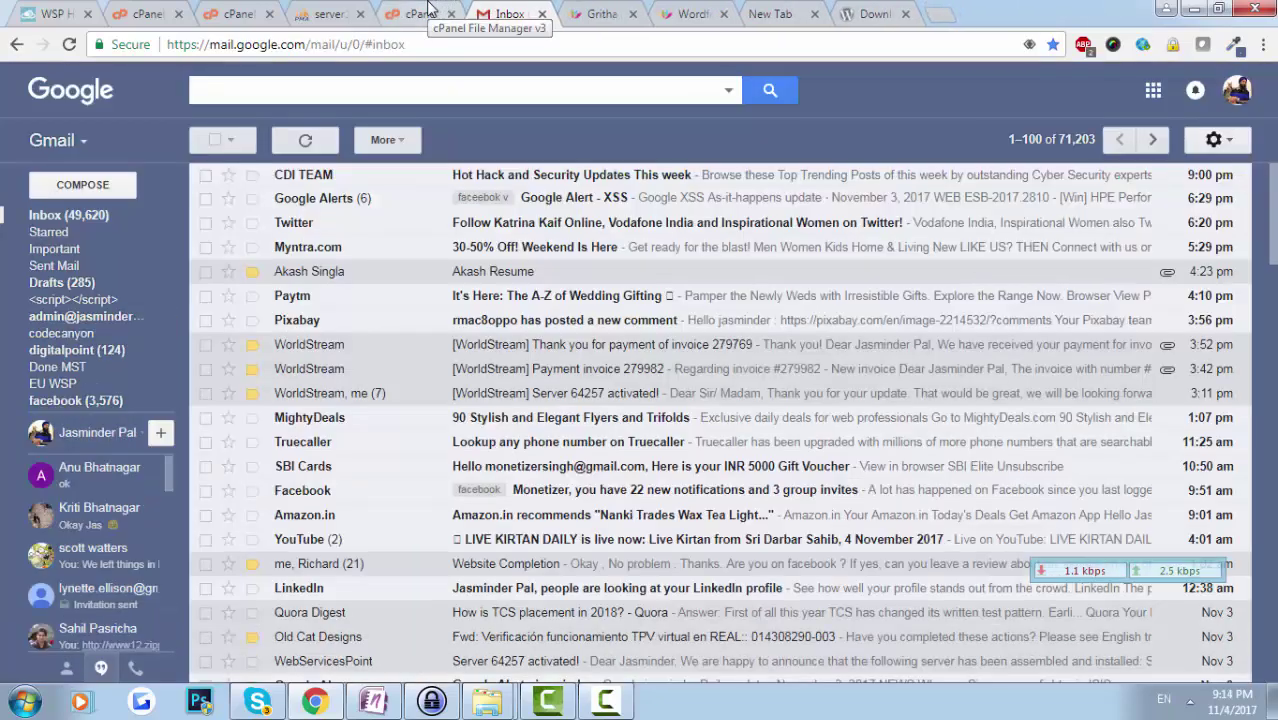
click(470, 14)
Step: Run a new cPanel Virus Scanner scan of the public web space and acknowledge its completion notice
click(251, 12)
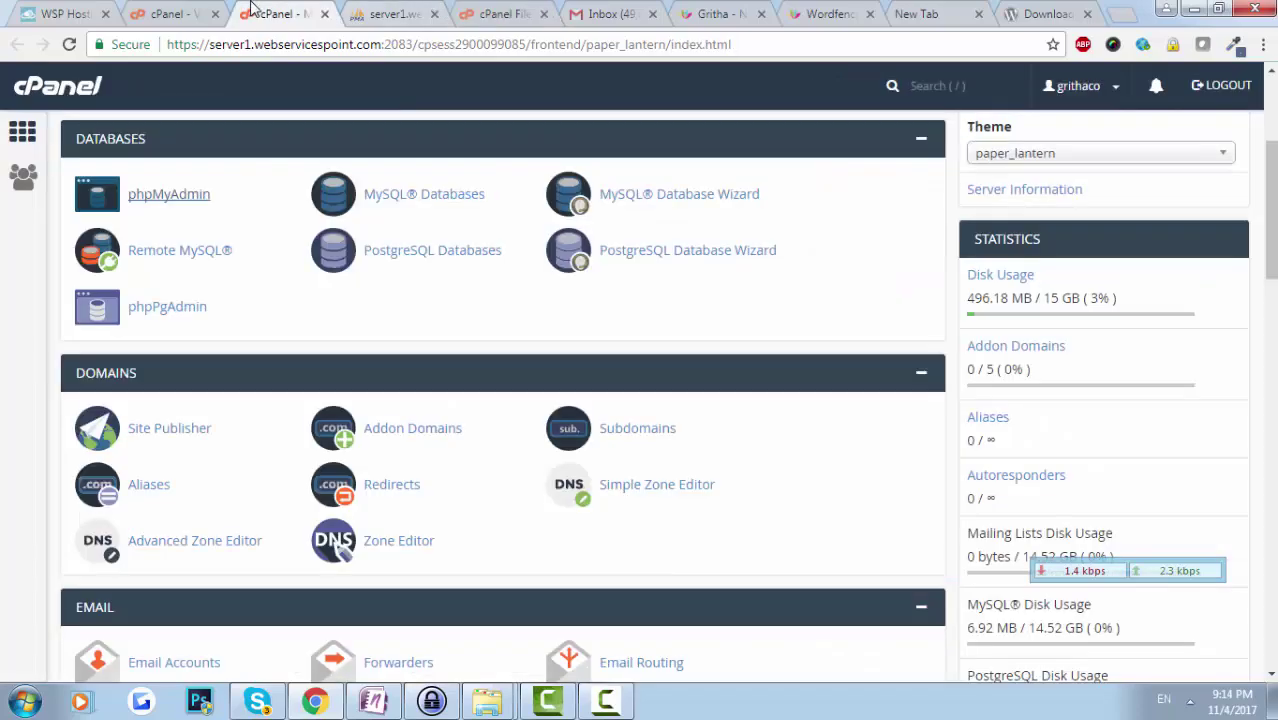
click(228, 10)
scroll(442, 448, down, 15)
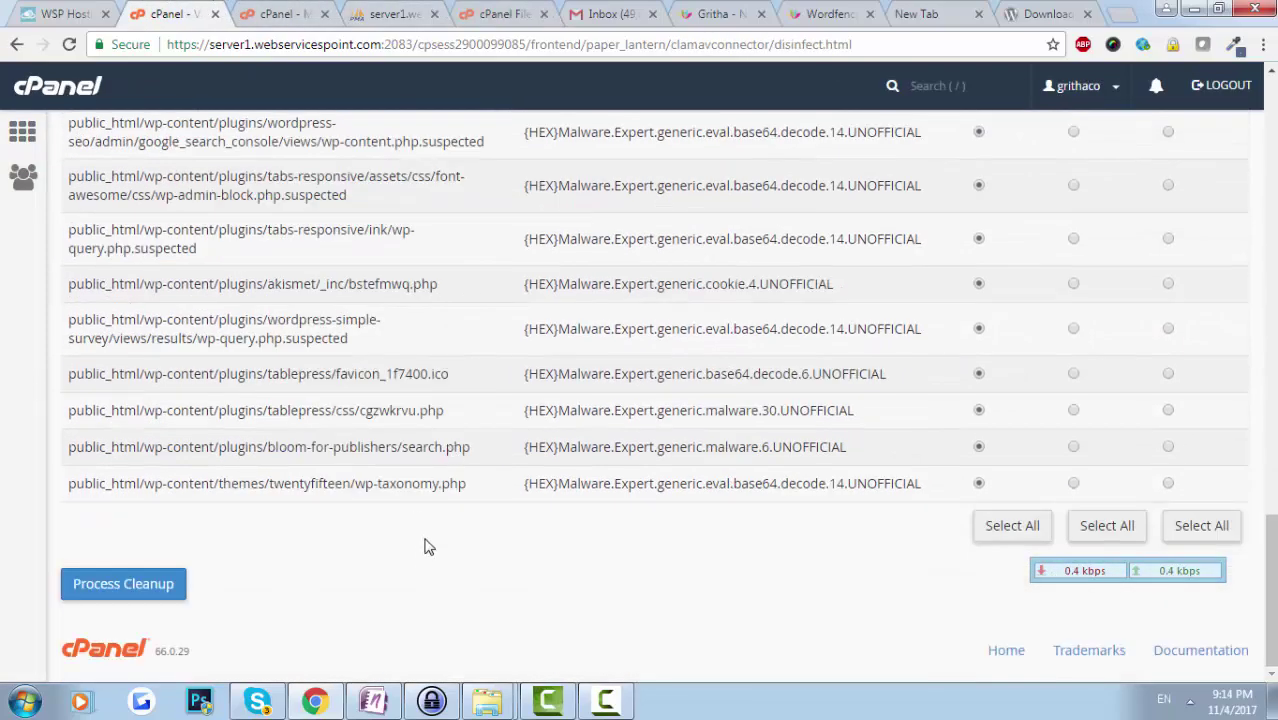
key(alt+Left)
click(587, 313)
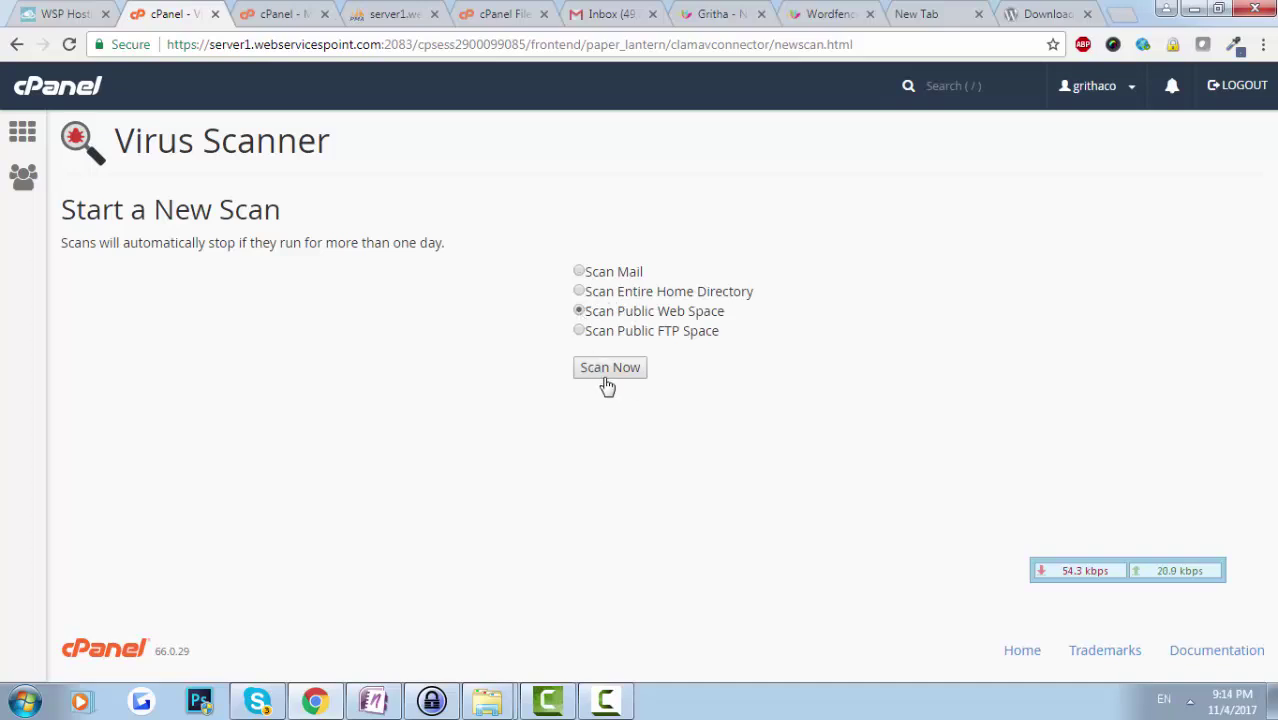
click(607, 372)
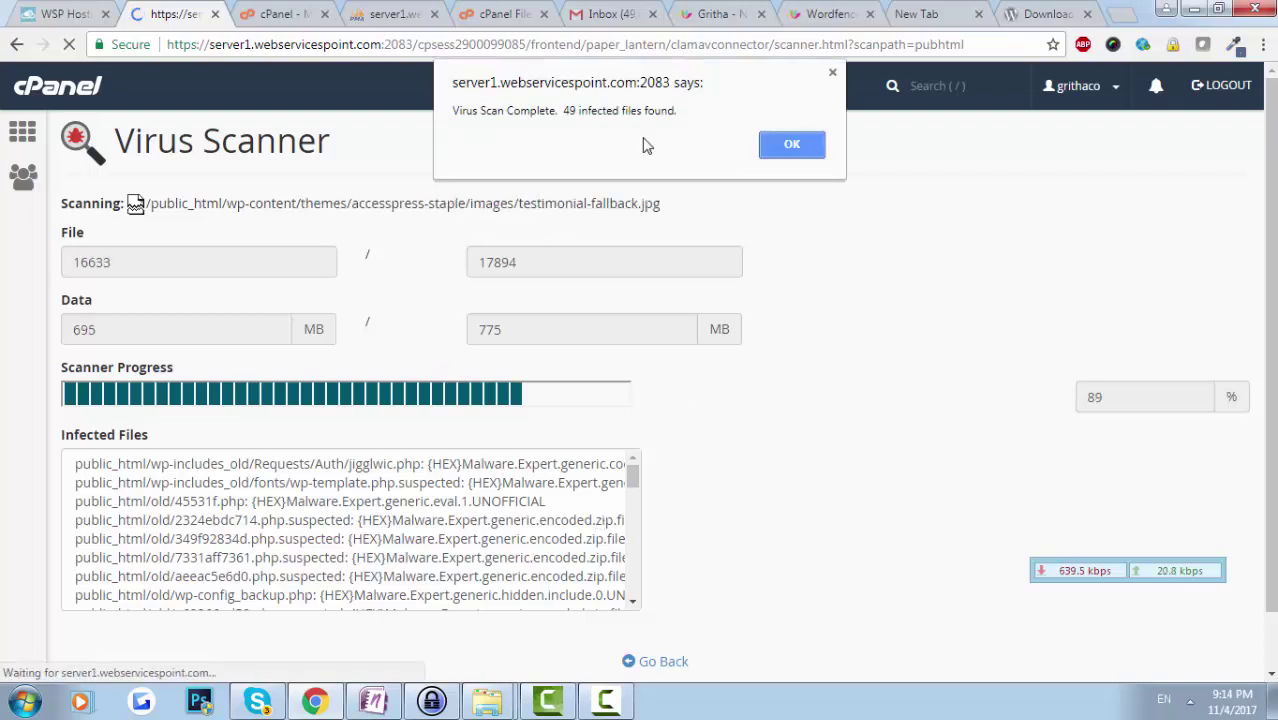
click(791, 145)
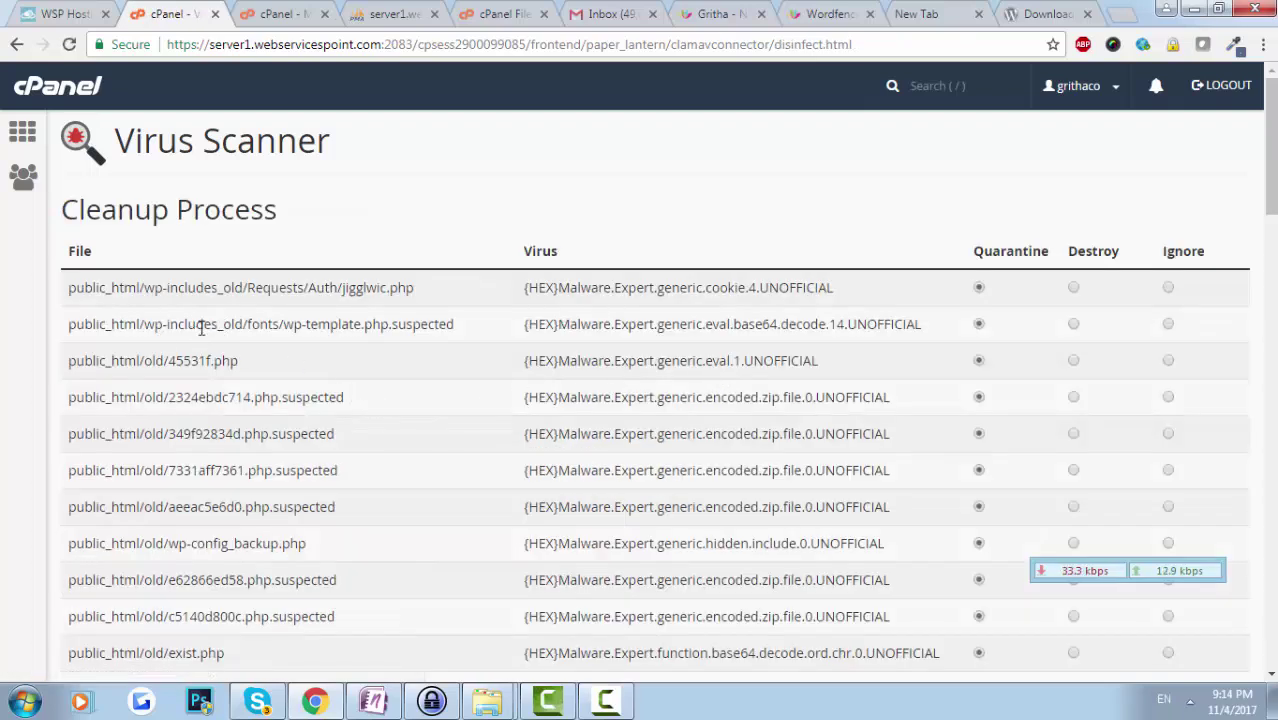
Step: Examine the scanner's infected file list, comparing entries in the old, wp-includes_old and wp-admin_old folders with those in wp-content
scroll(177, 530, down, 3)
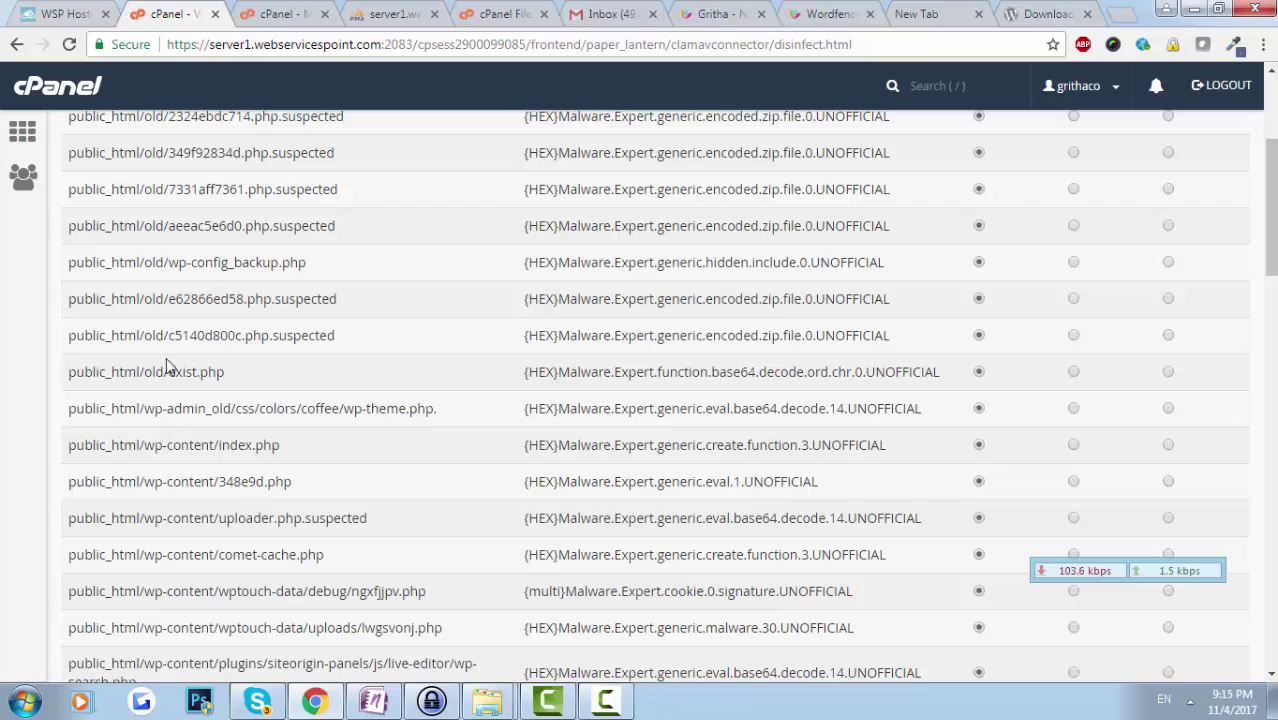
scroll(148, 300, up, 1)
double_click(153, 210)
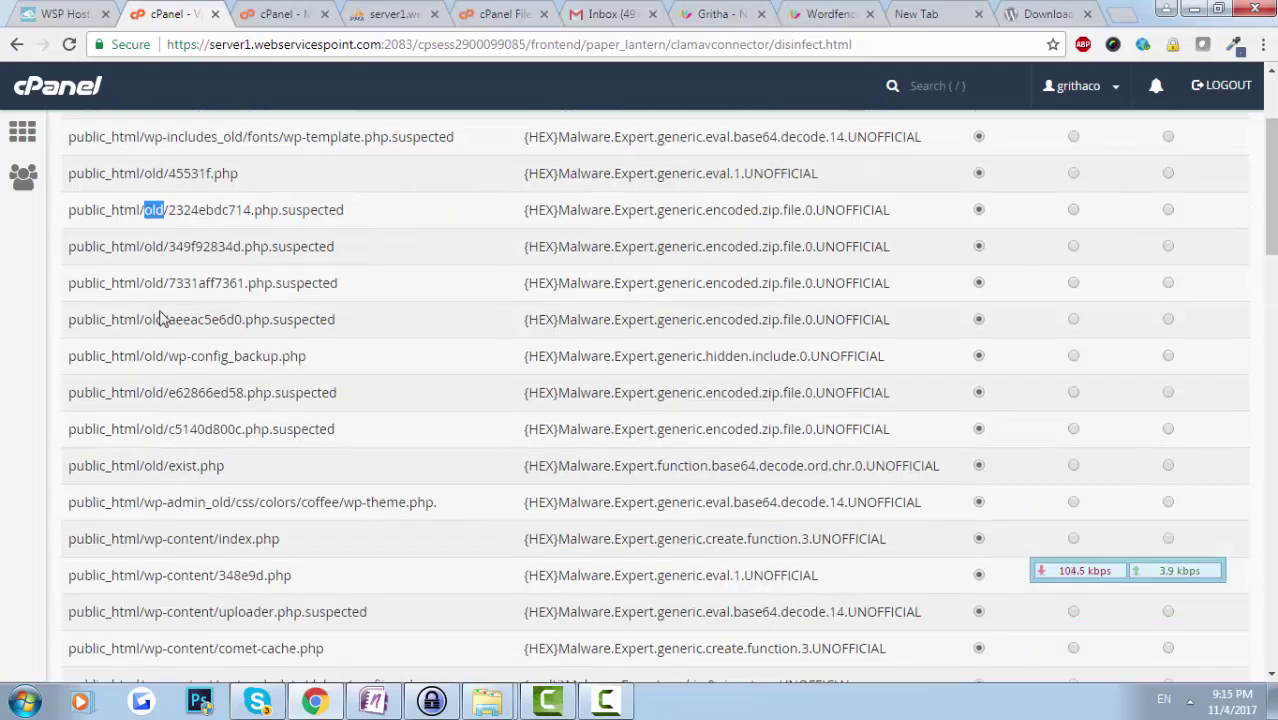
scroll(157, 383, up, 1)
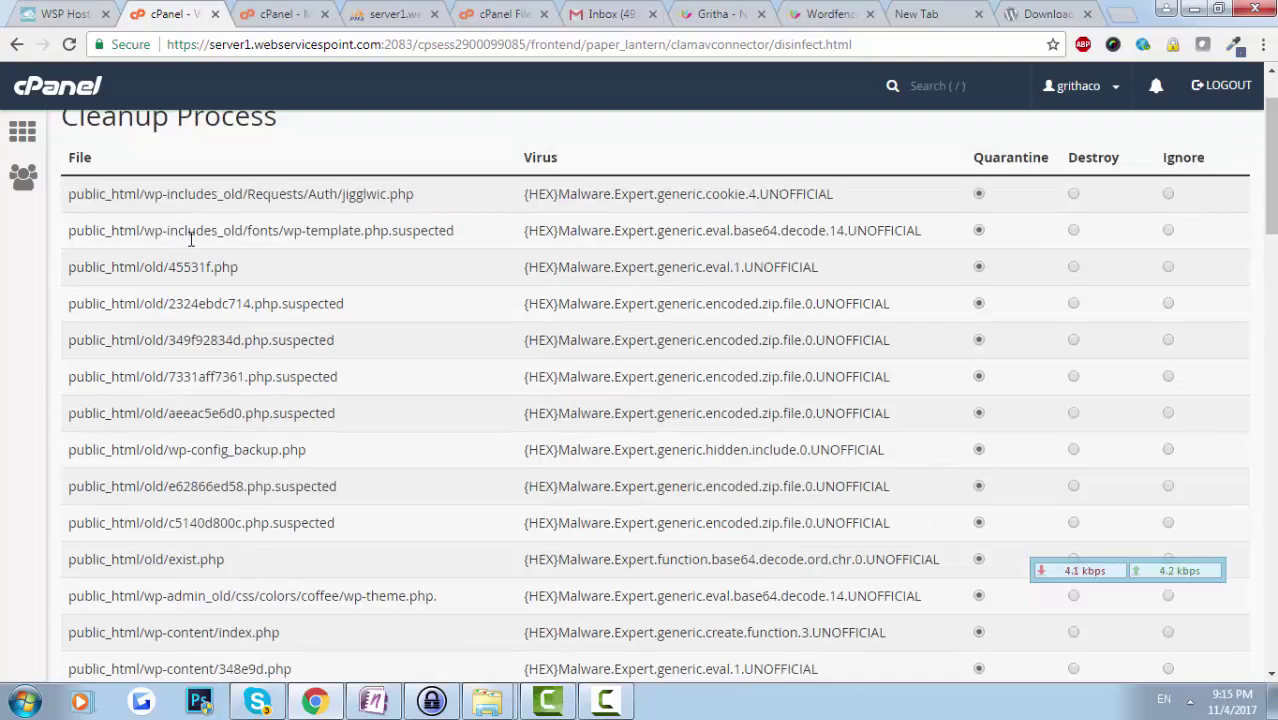
double_click(195, 236)
scroll(212, 423, down, 4)
scroll(210, 373, down, 2)
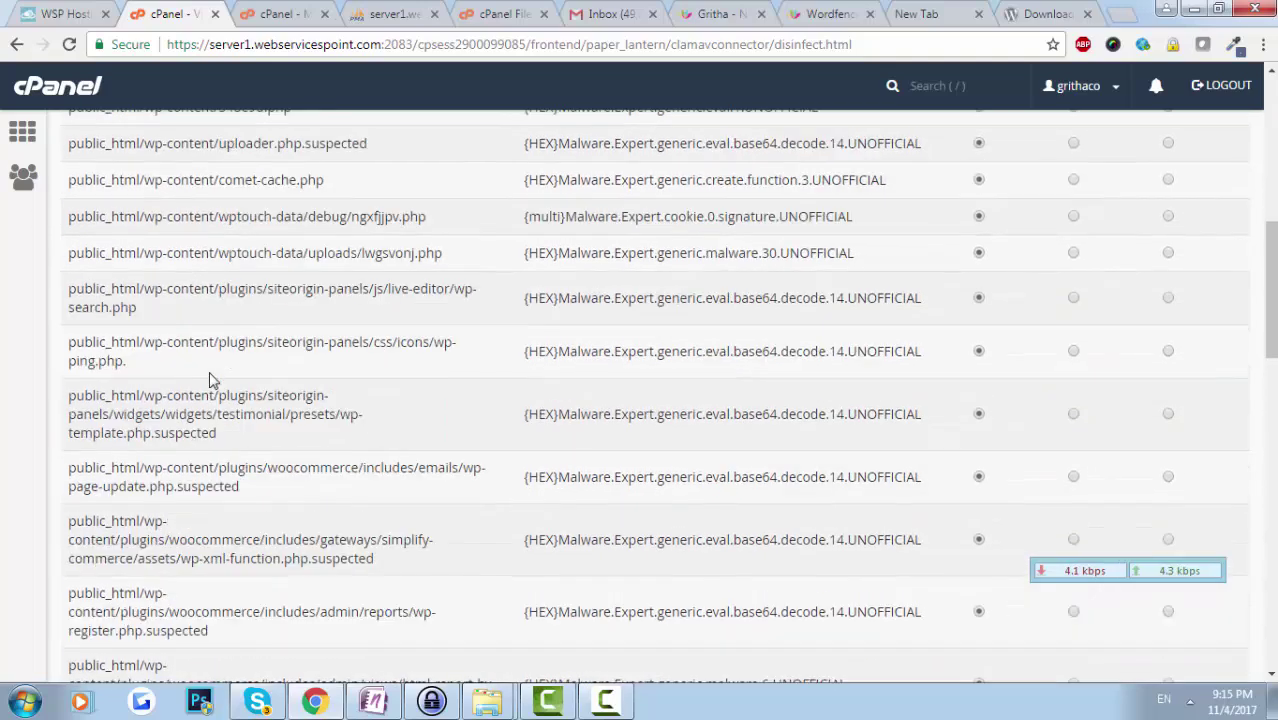
double_click(182, 292)
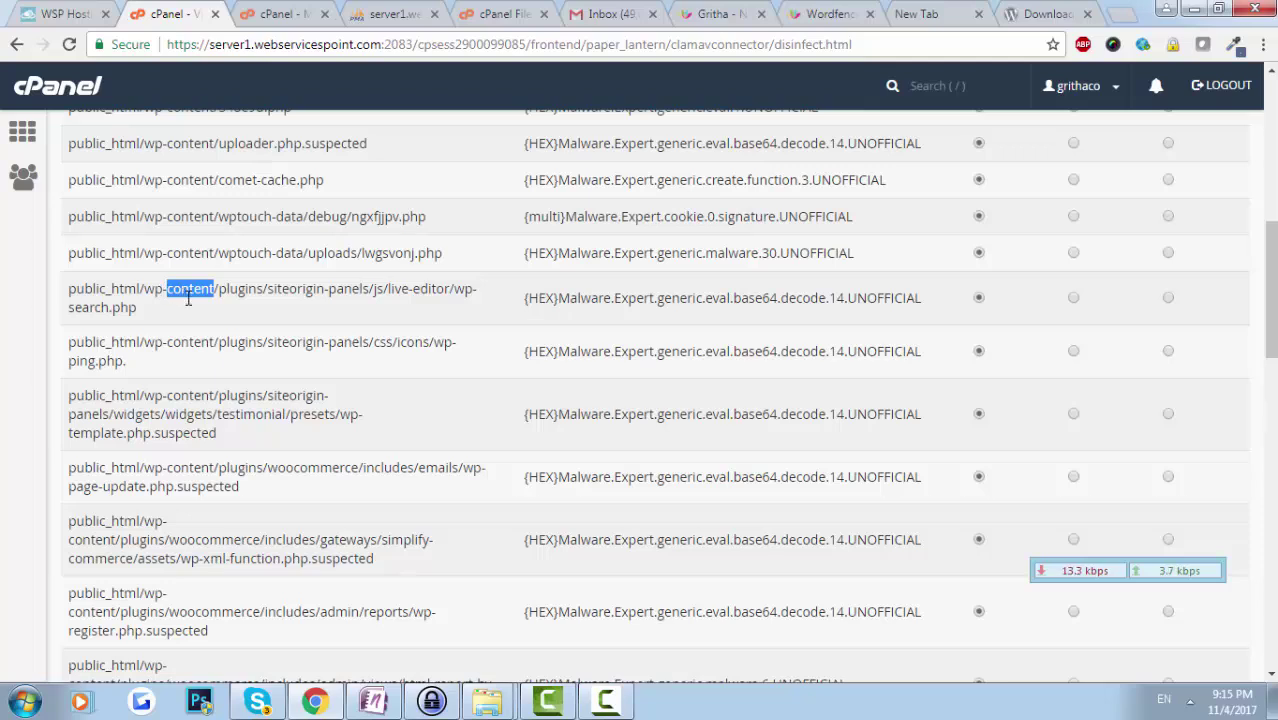
click(348, 341)
scroll(385, 413, down, 3)
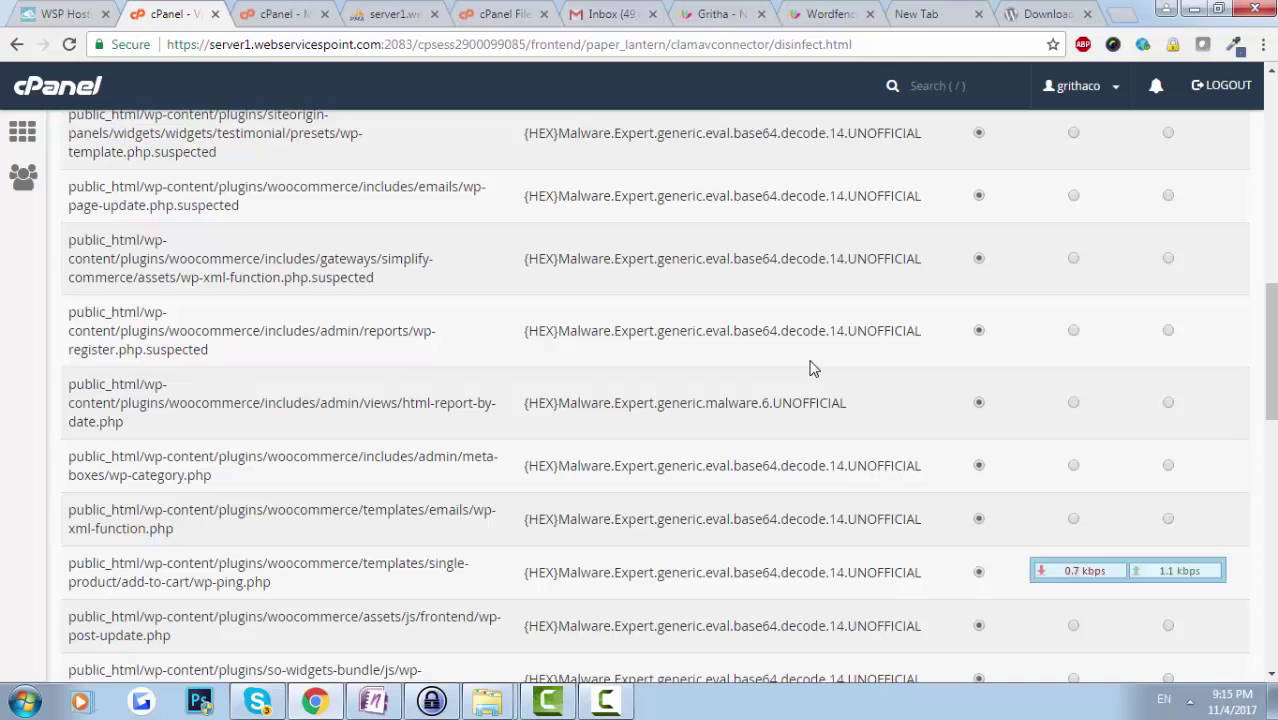
scroll(812, 368, down, 3)
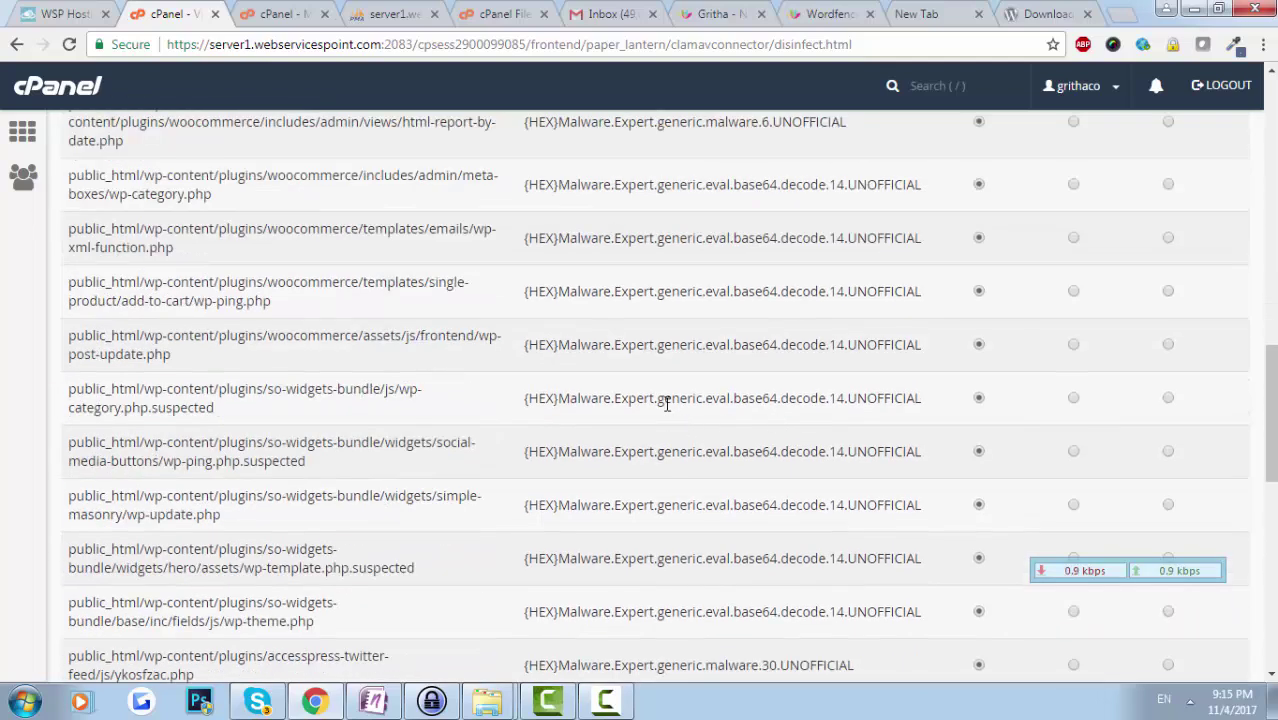
scroll(491, 513, down, 9)
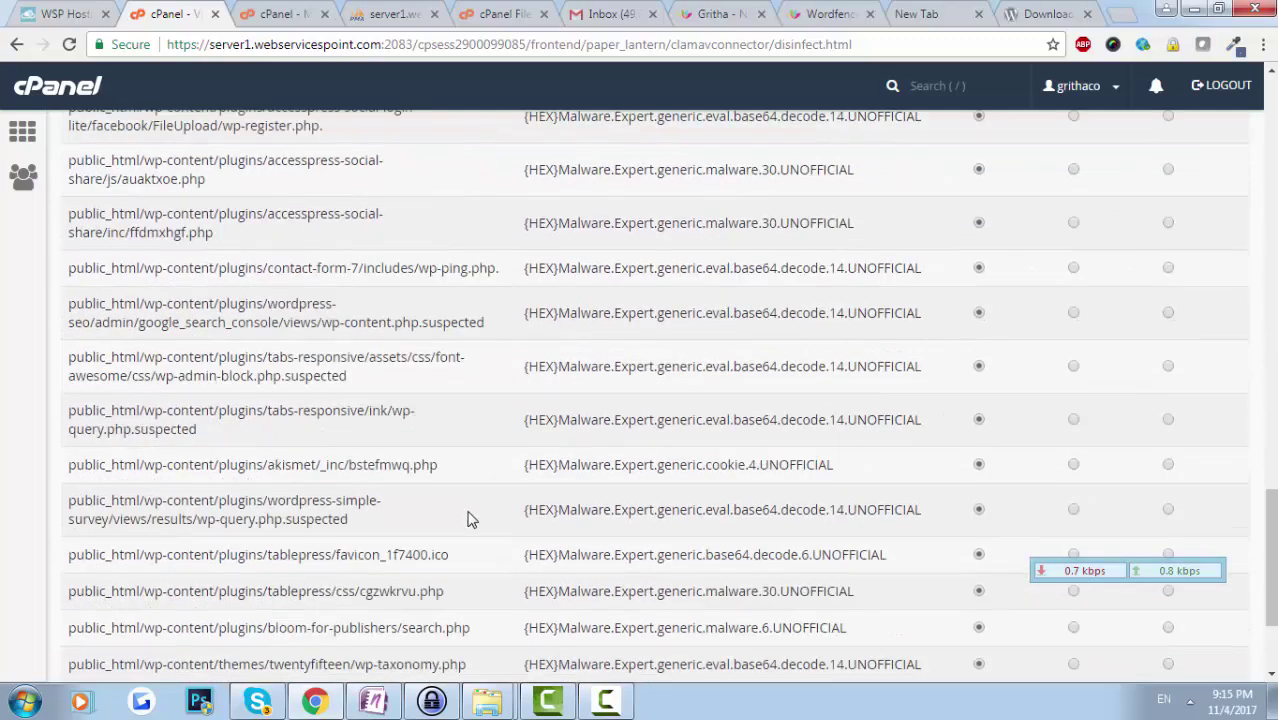
Step: Review the infected file entries and run the Virus Scanner cleanup to quarantine all of them
scroll(1190, 445, up, 7)
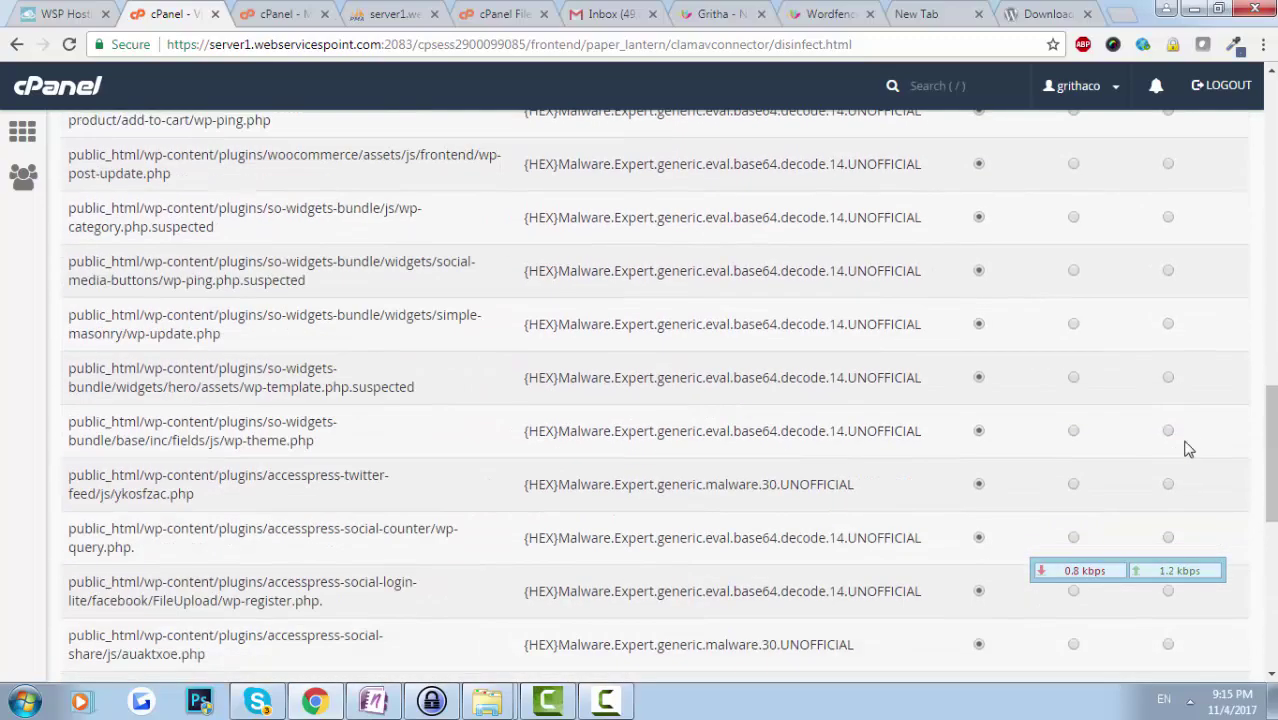
scroll(1189, 437, down, 7)
click(1012, 525)
scroll(995, 447, up, 15)
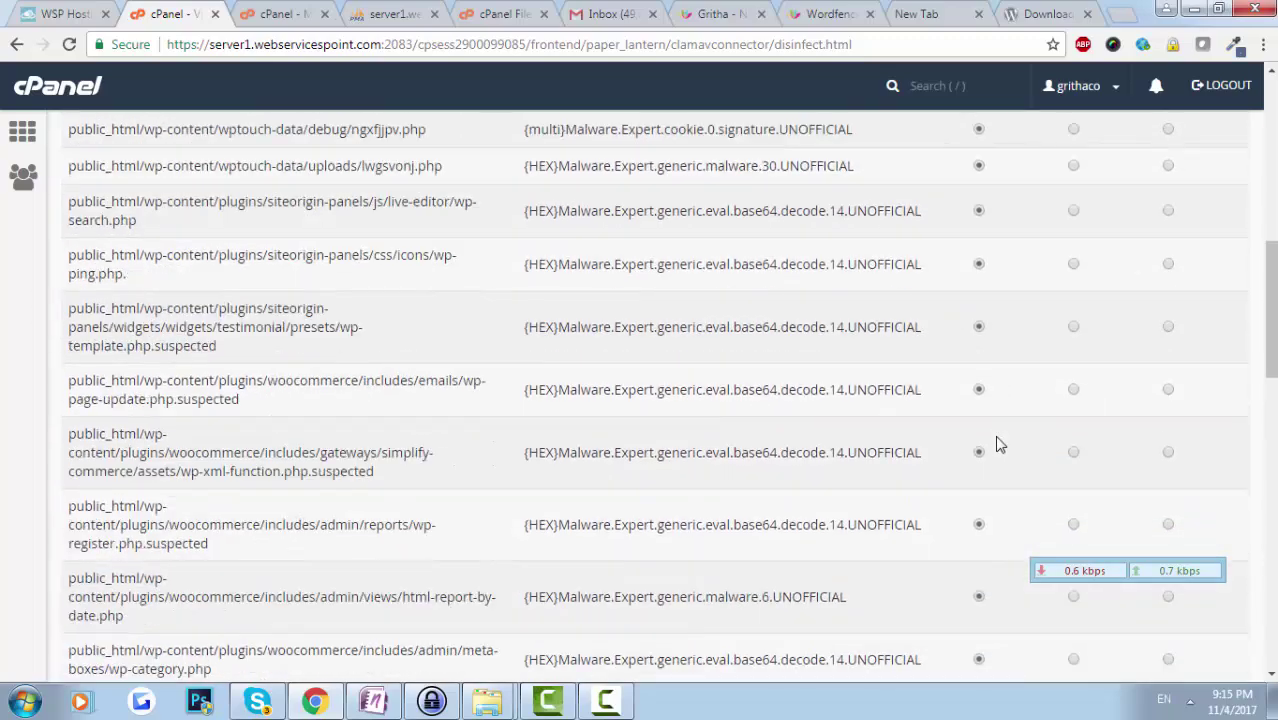
scroll(985, 190, down, 4)
scroll(990, 450, down, 11)
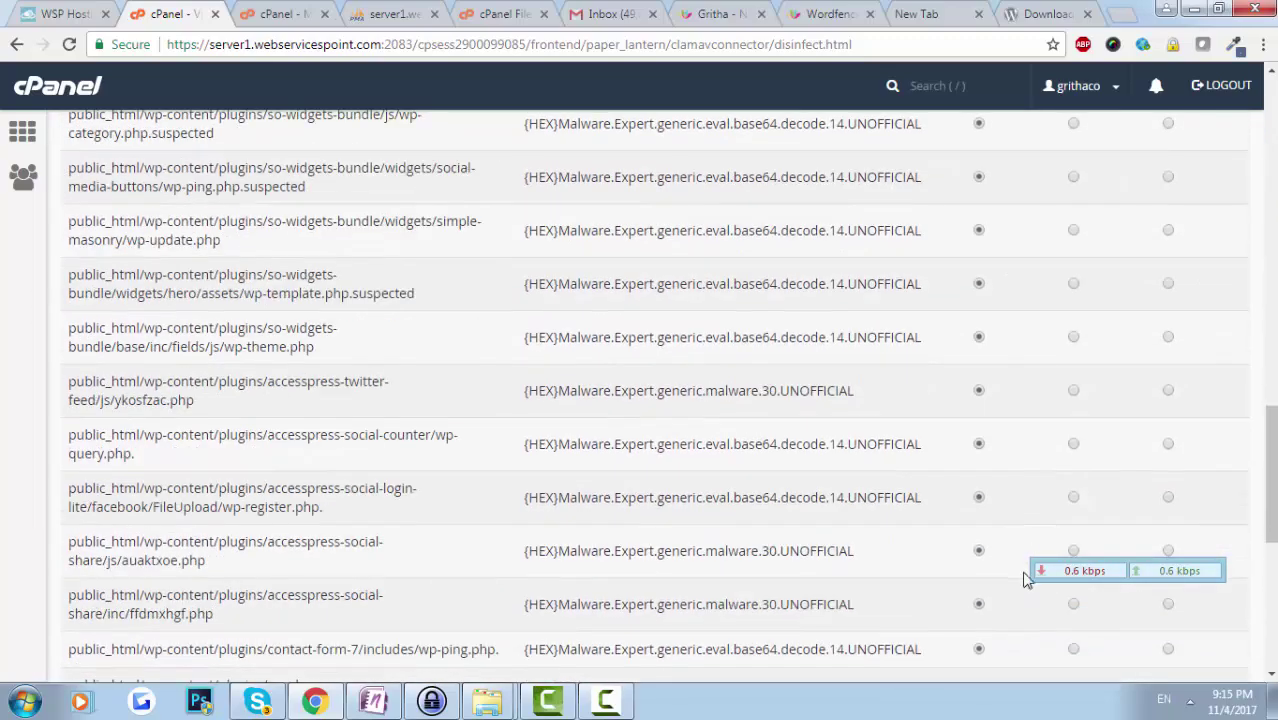
click(150, 586)
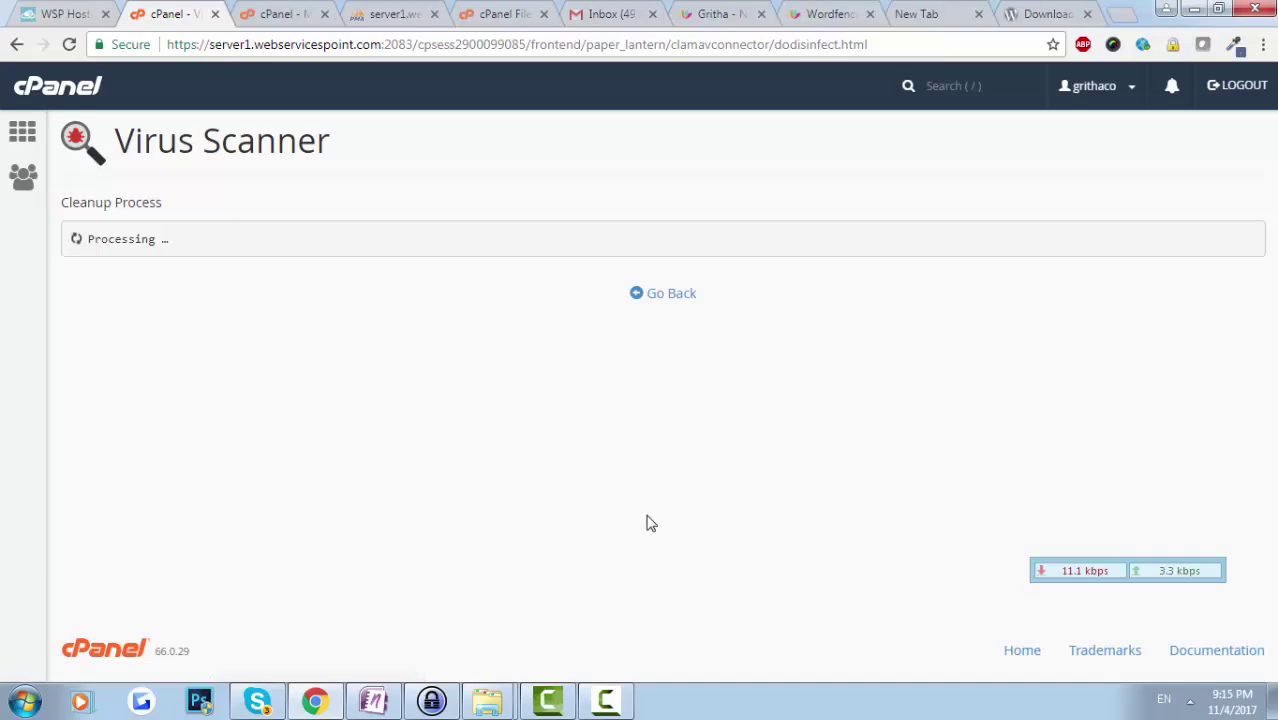
Step: Read through the cleanup log of quarantined files and return to the Virus Scanner start page
scroll(476, 476, down, 6)
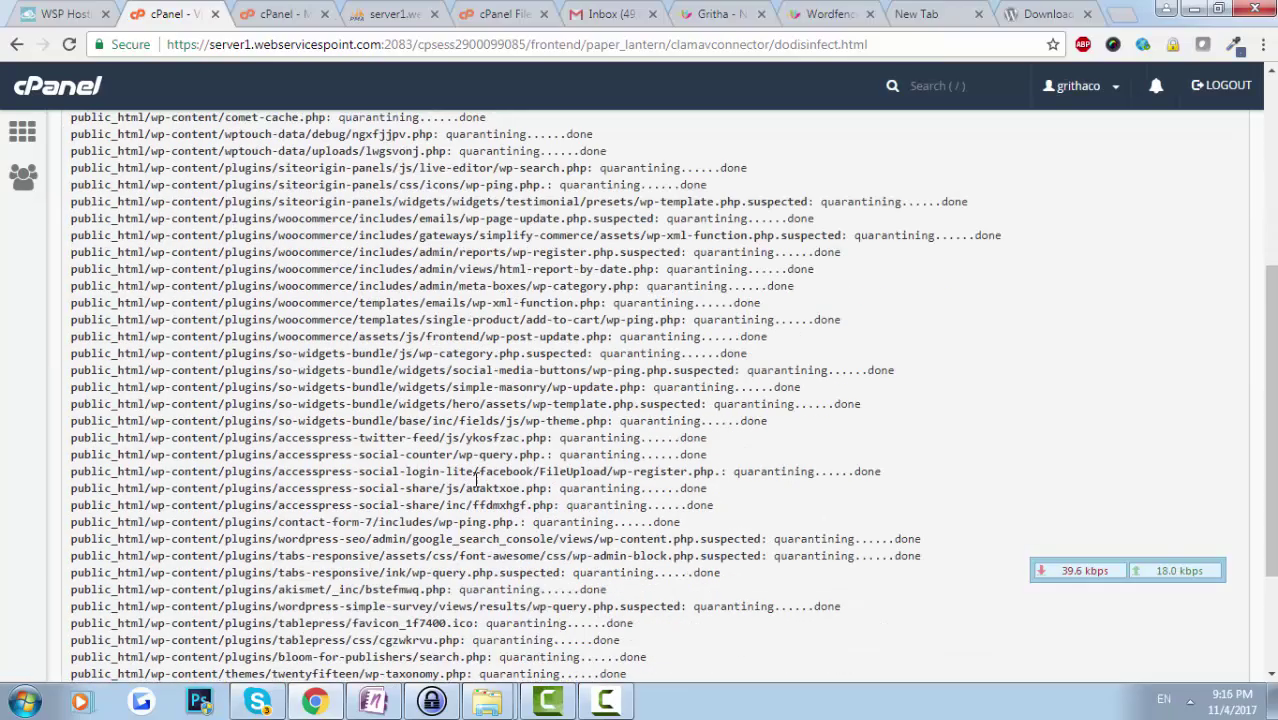
scroll(444, 477, up, 5)
scroll(520, 520, down, 5)
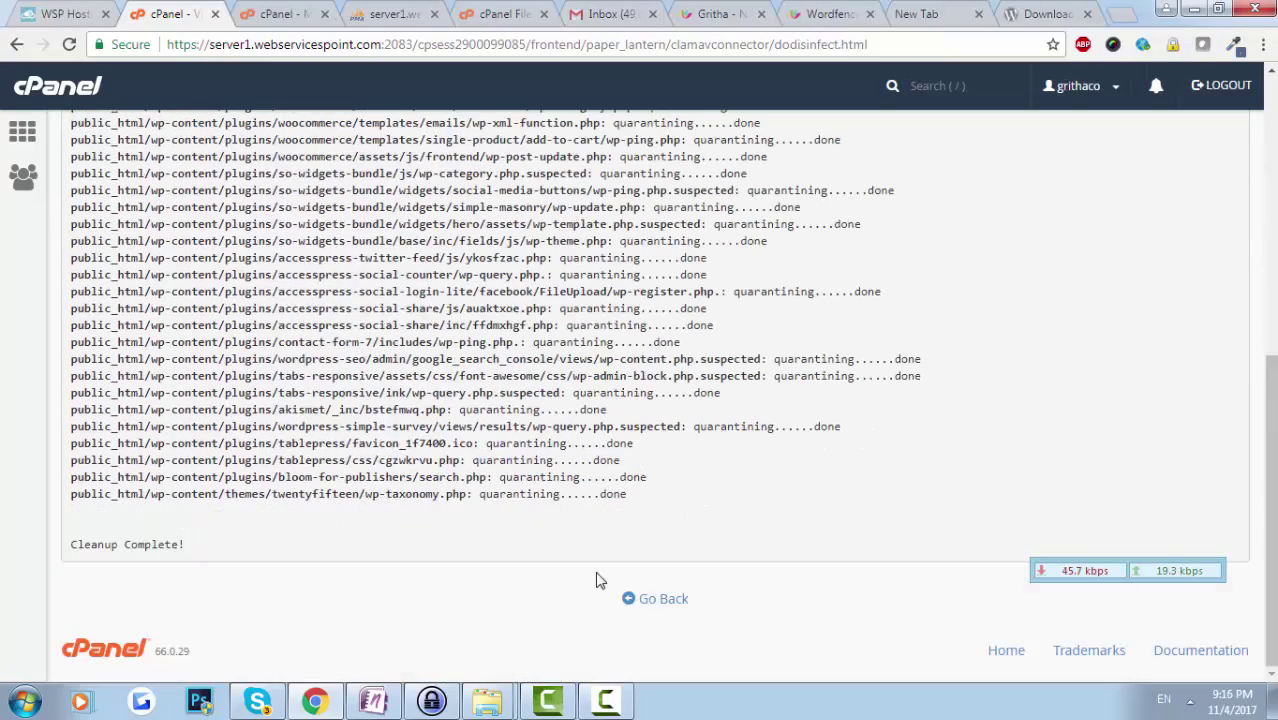
click(663, 599)
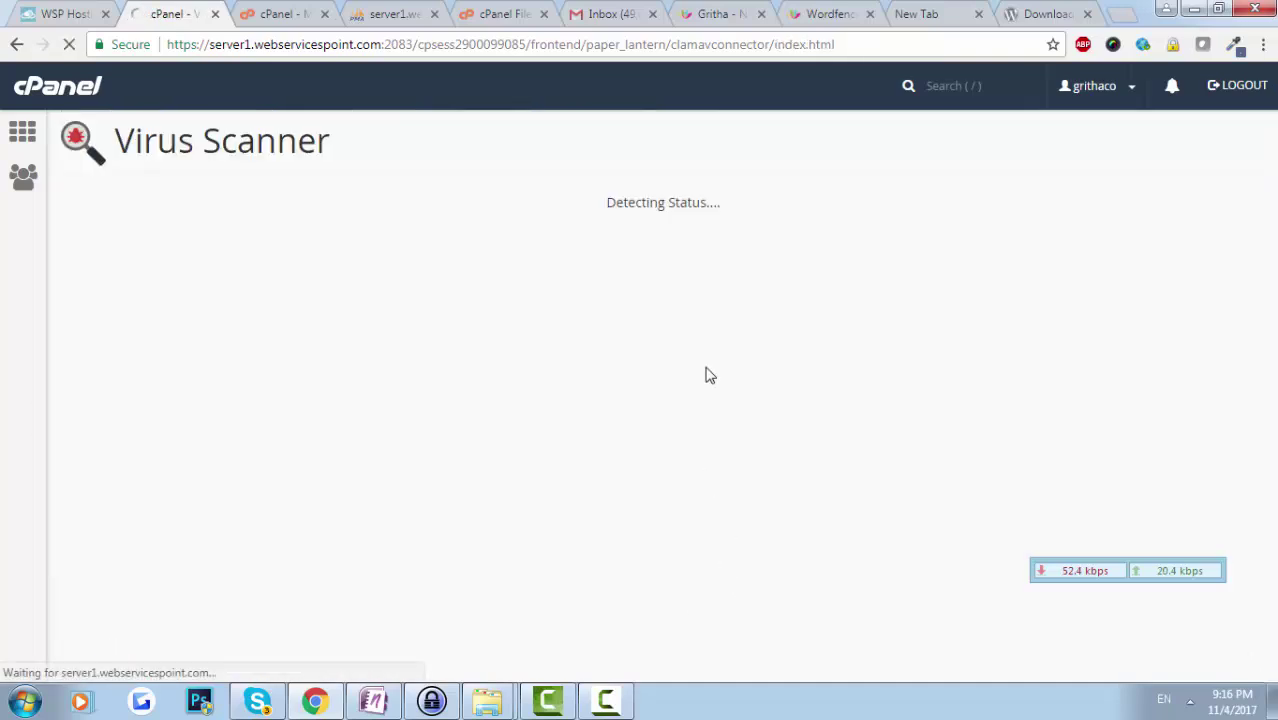
Step: Reload the gritha.com home page and look it over from header to footer for problems after the quarantine
click(742, 13)
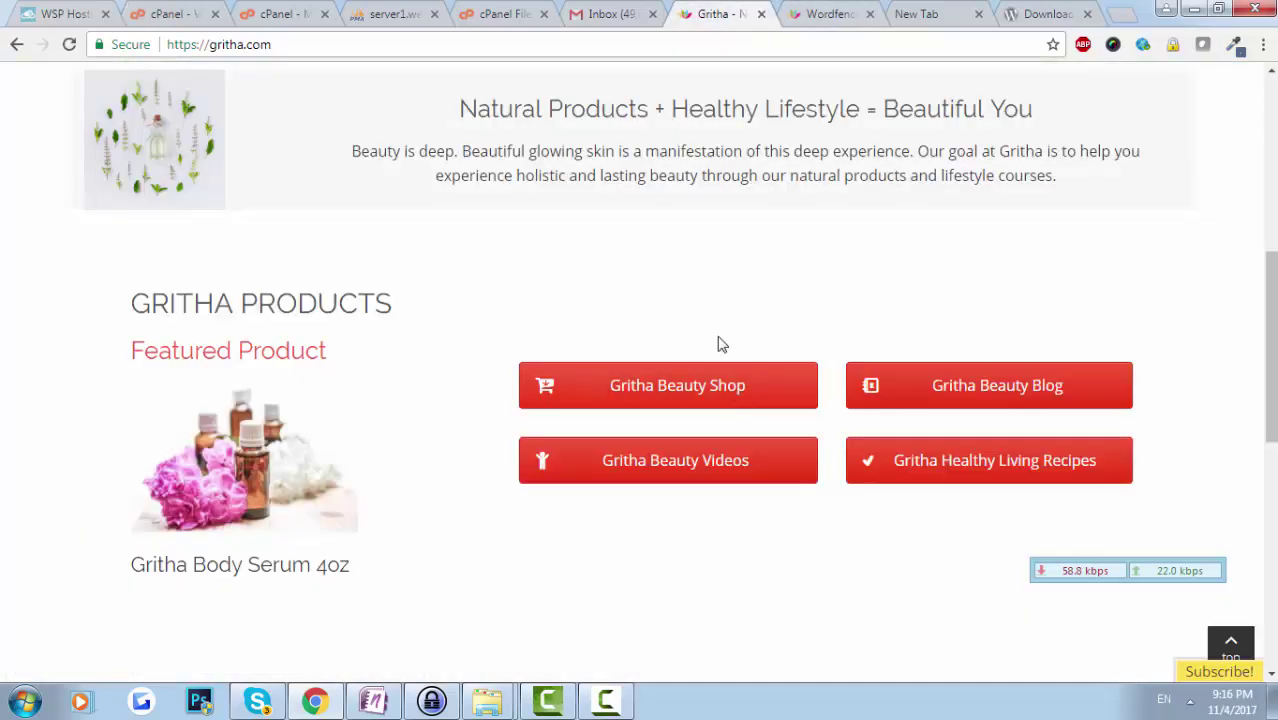
scroll(706, 318, up, 6)
key(F5)
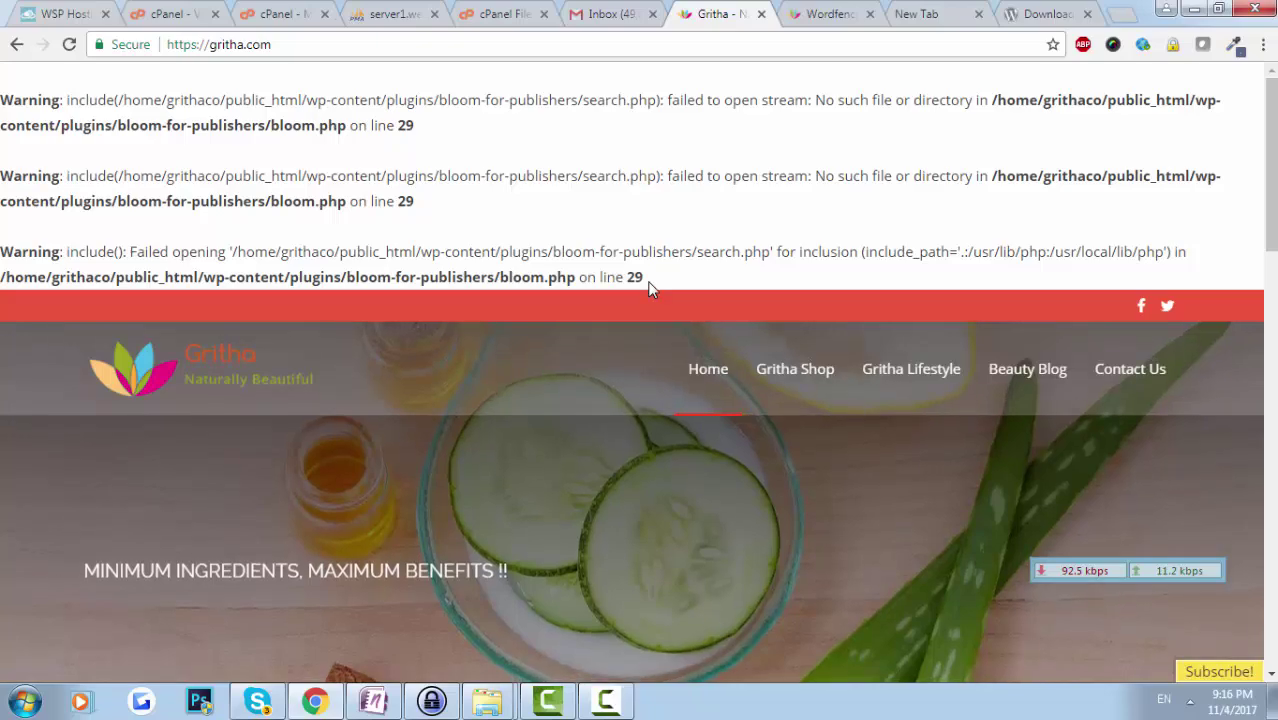
scroll(649, 289, down, 2)
scroll(647, 280, down, 10)
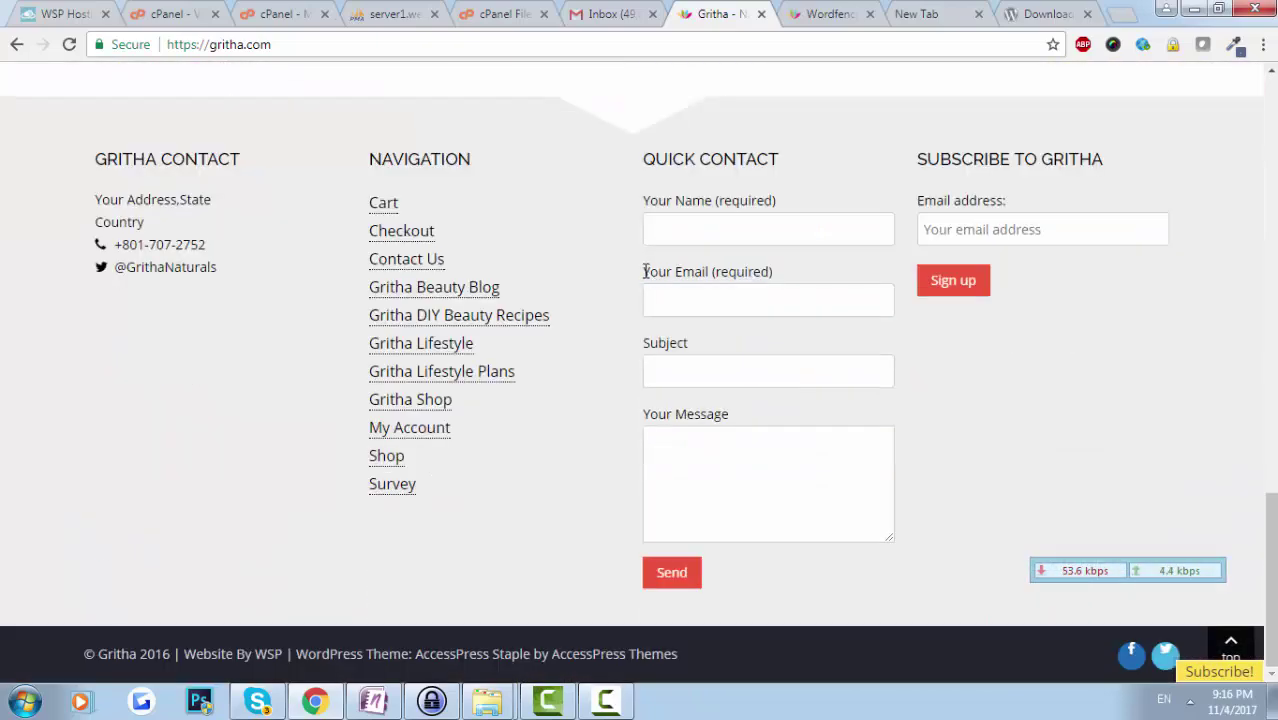
scroll(643, 279, up, 9)
scroll(643, 270, up, 2)
key(F5)
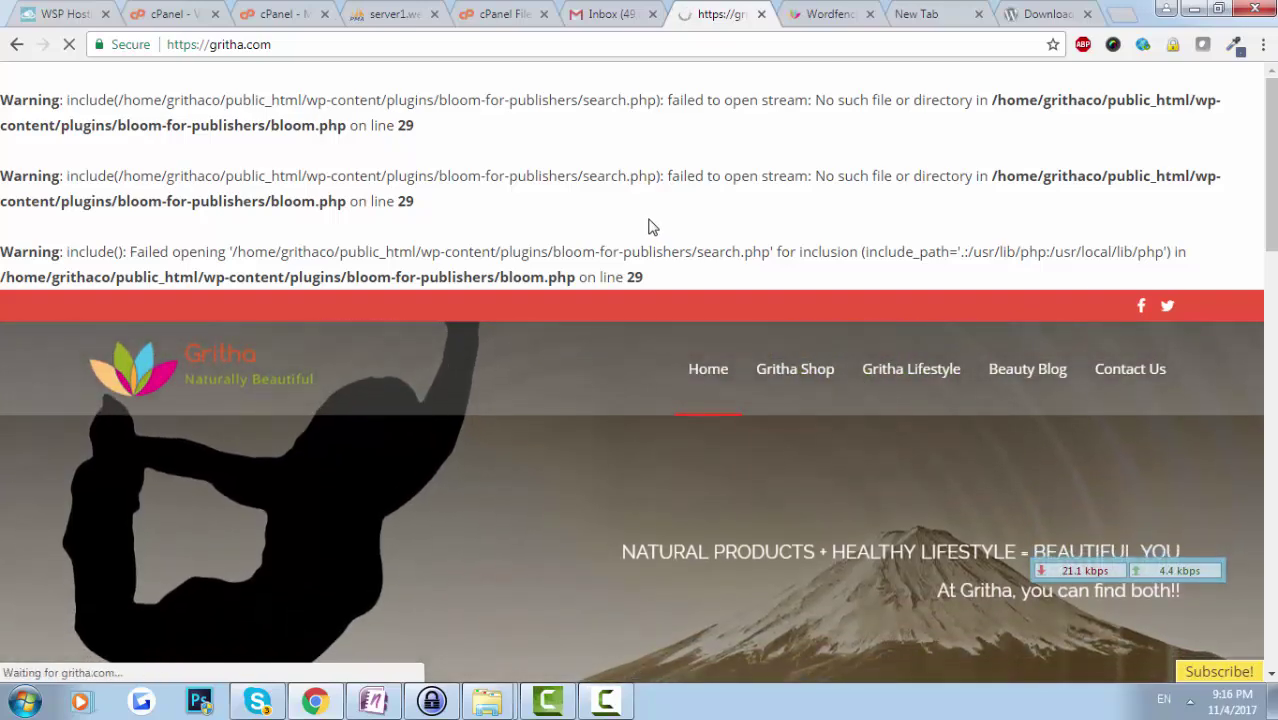
Step: Highlight the plugin folder name bloom-for-publishers in the home page's last warning path
drag(711, 252, 553, 252)
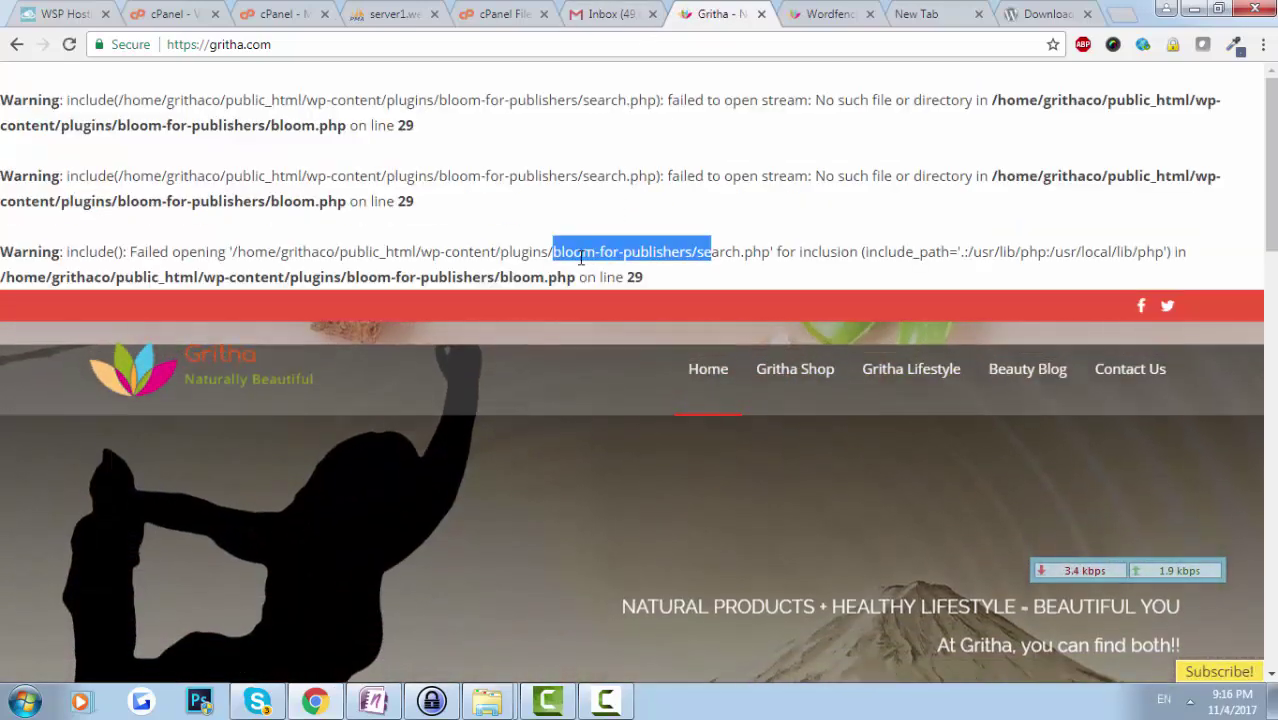
click(585, 272)
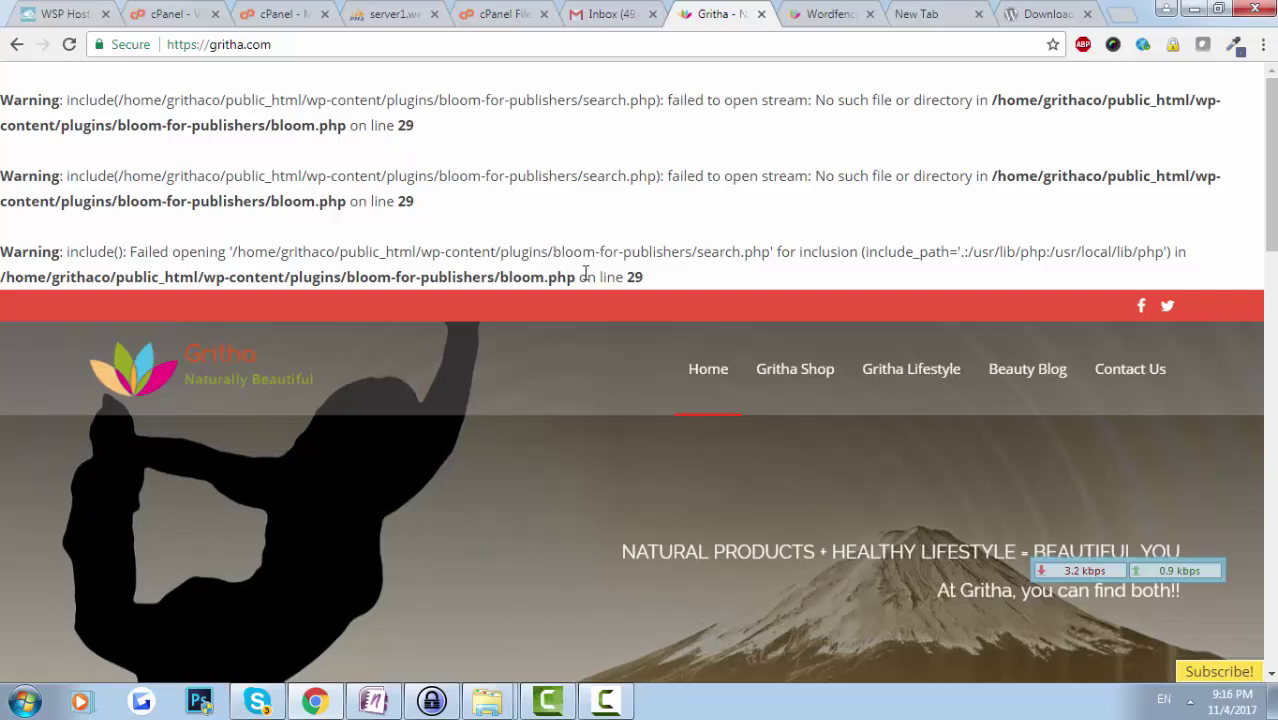
drag(558, 252, 698, 256)
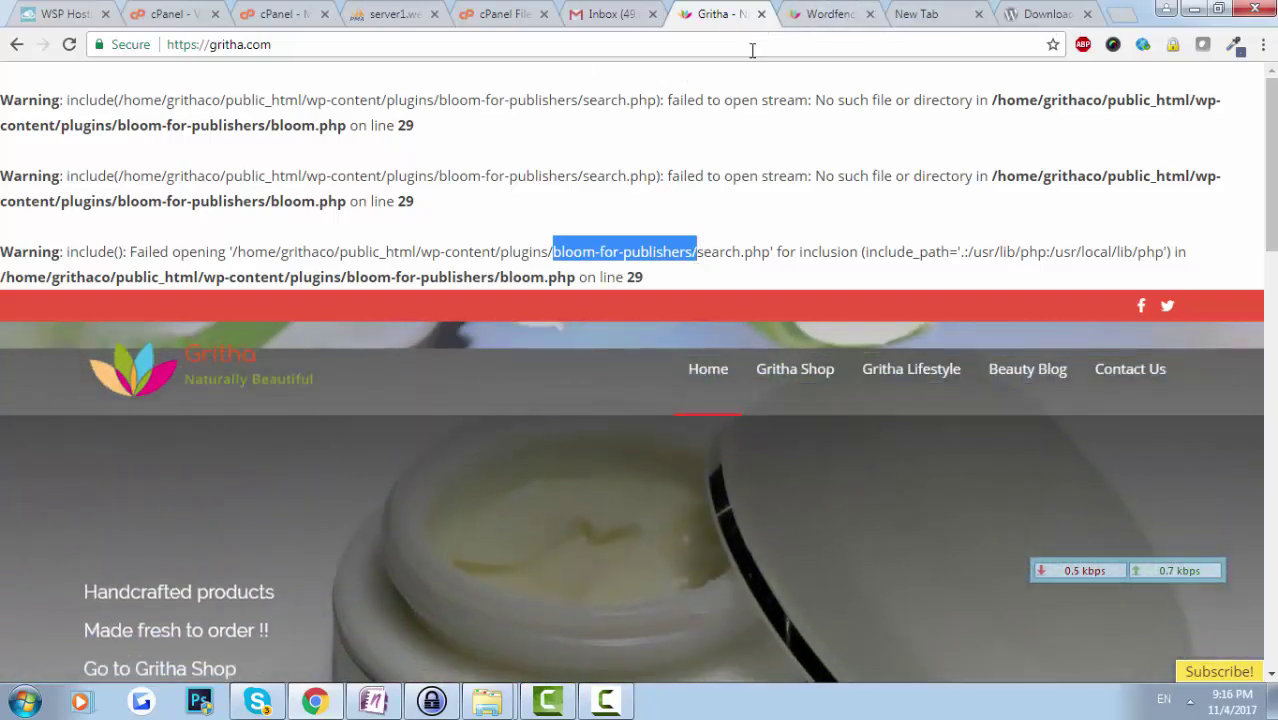
Step: Load gritha.com/wp-admin/ in place of the Wordfence scan page and examine the plugin path in its warnings
click(752, 46)
key(ctrl+c)
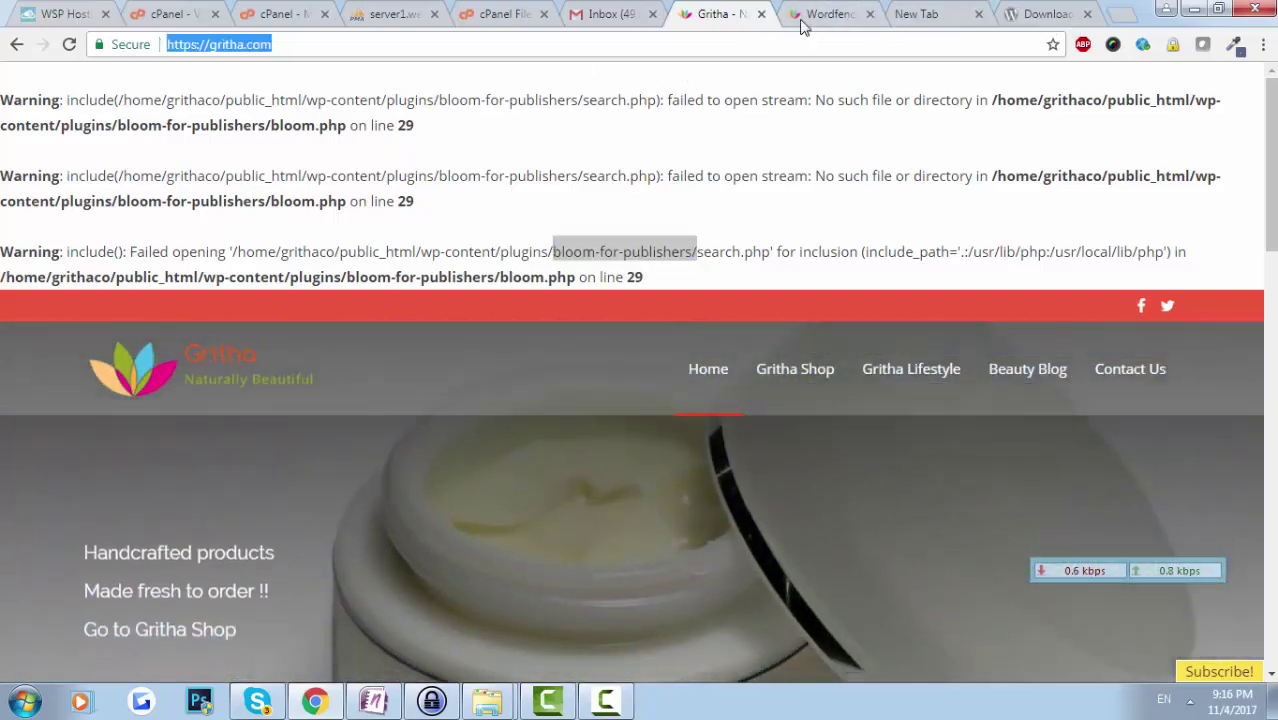
click(817, 18)
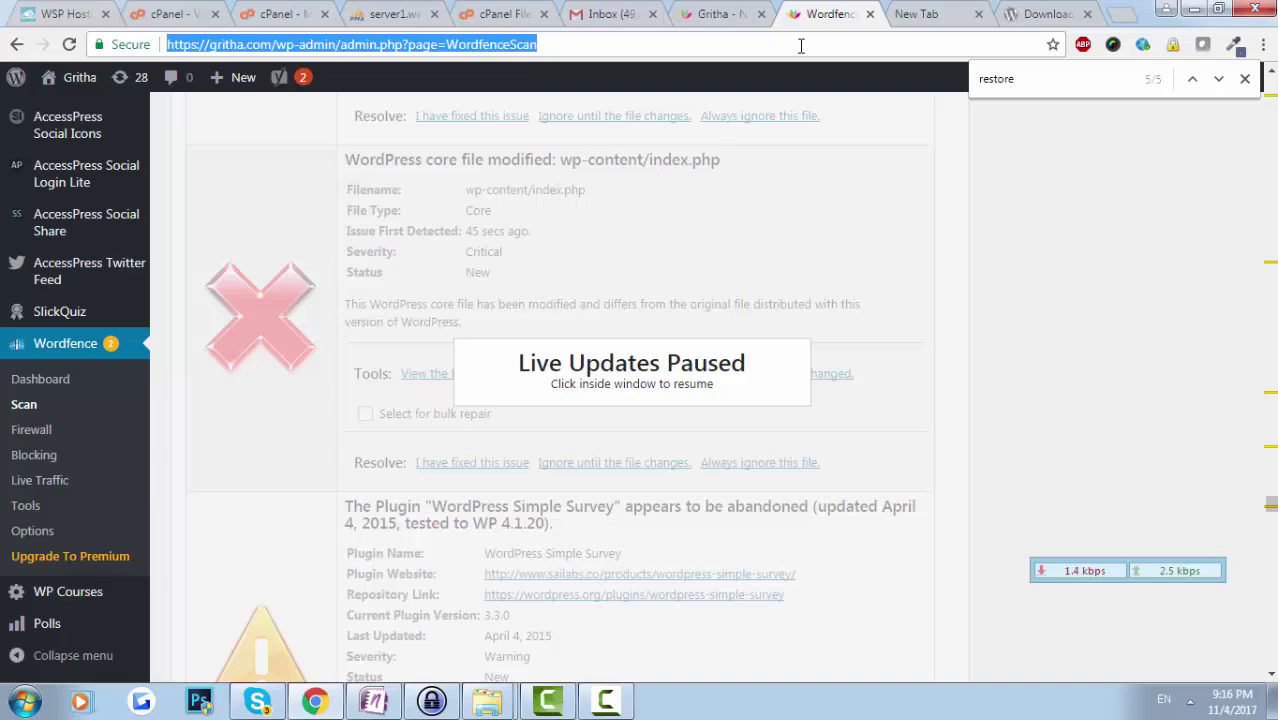
key(ctrl+v)
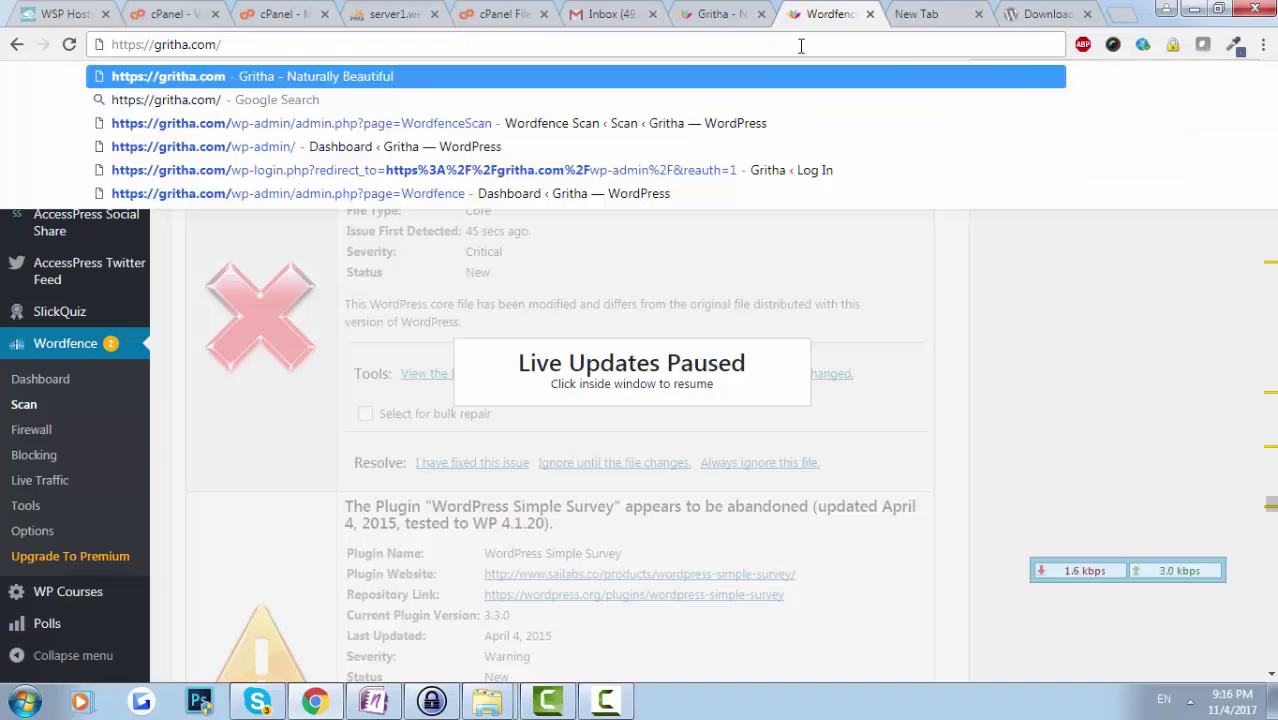
key(Down)
key(Down)
key(Down)
key(Return)
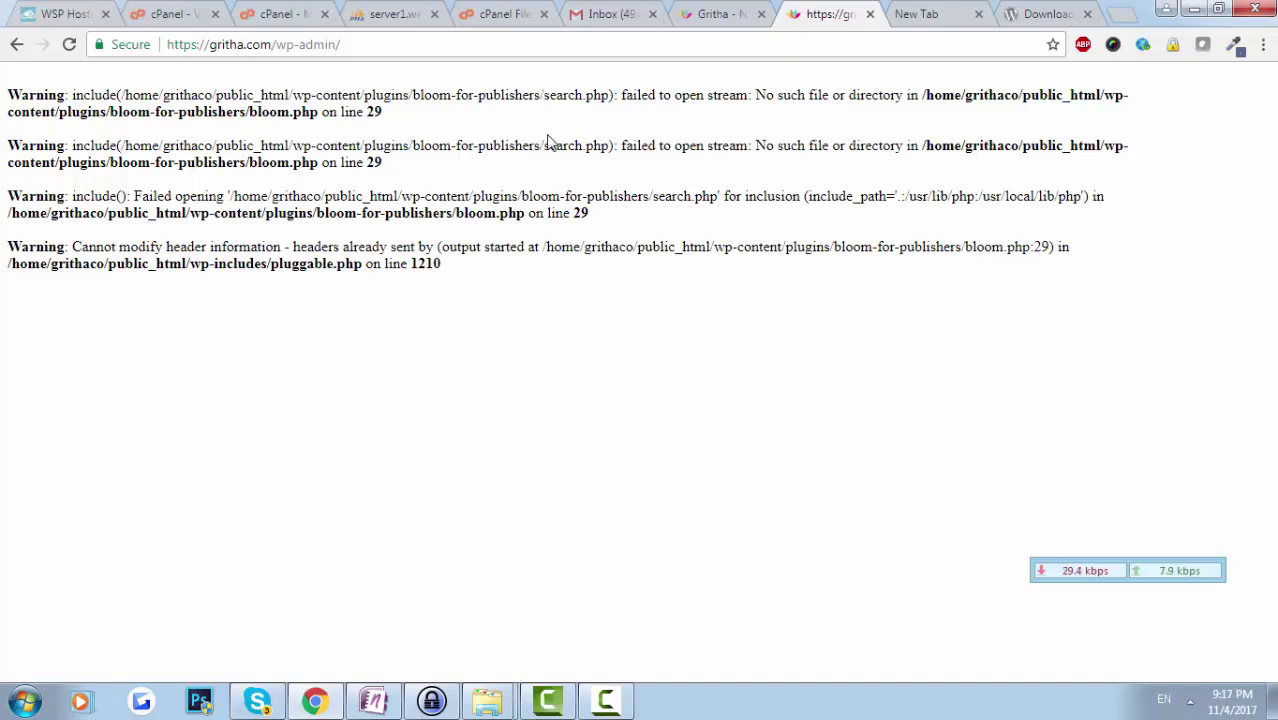
drag(418, 100, 458, 100)
click(458, 100)
Step: Open a new File Manager session from the site's cPanel home page
click(283, 12)
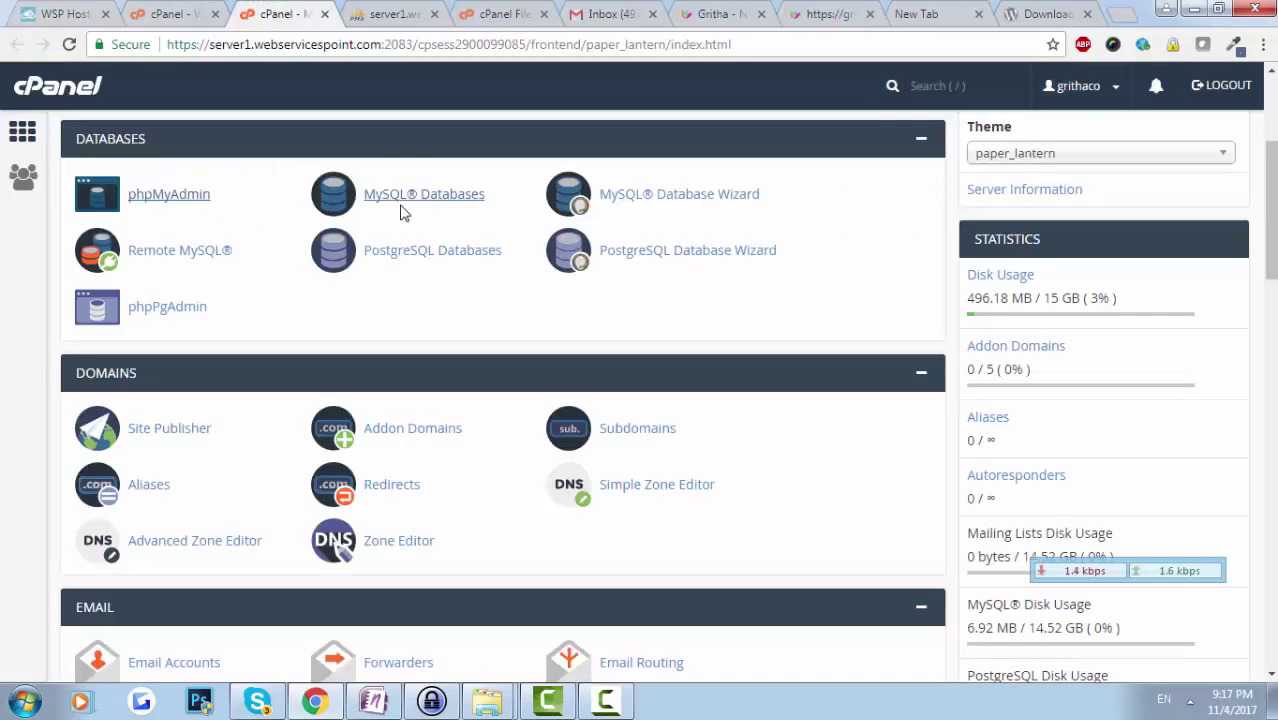
scroll(360, 380, up, 2)
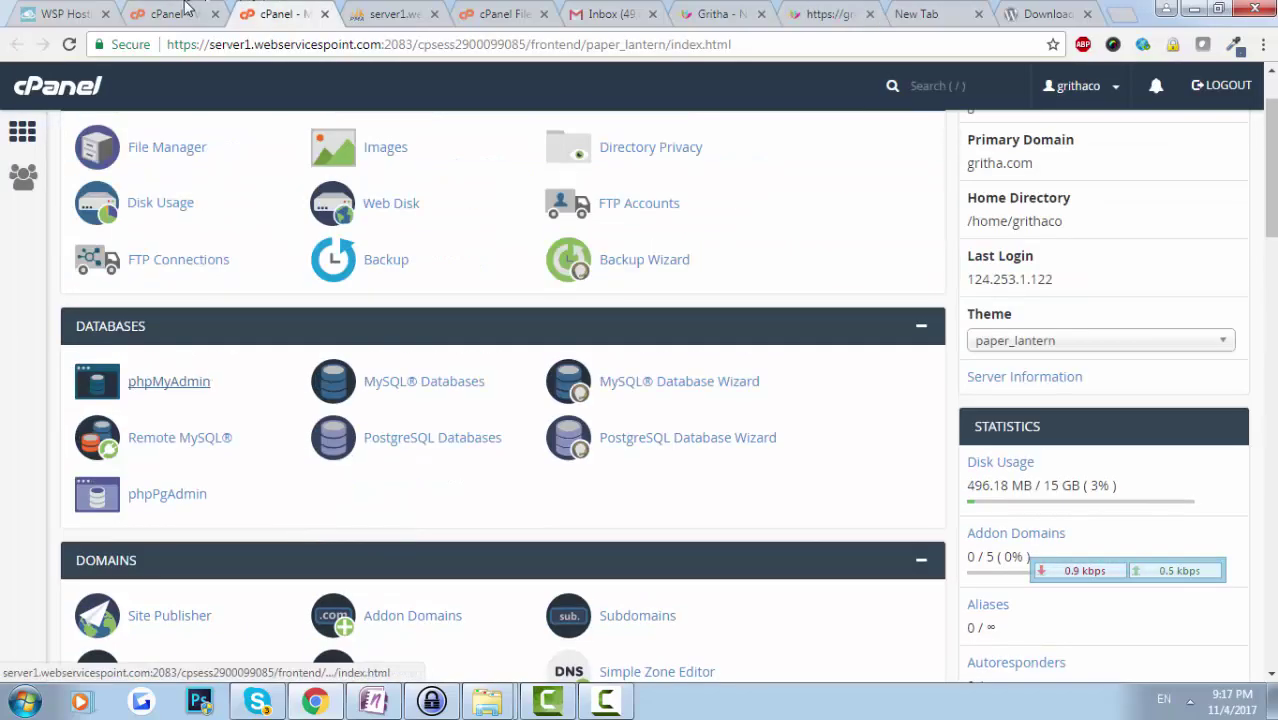
key(ctrl+shift+Tab)
click(318, 8)
scroll(322, 516, down, 3)
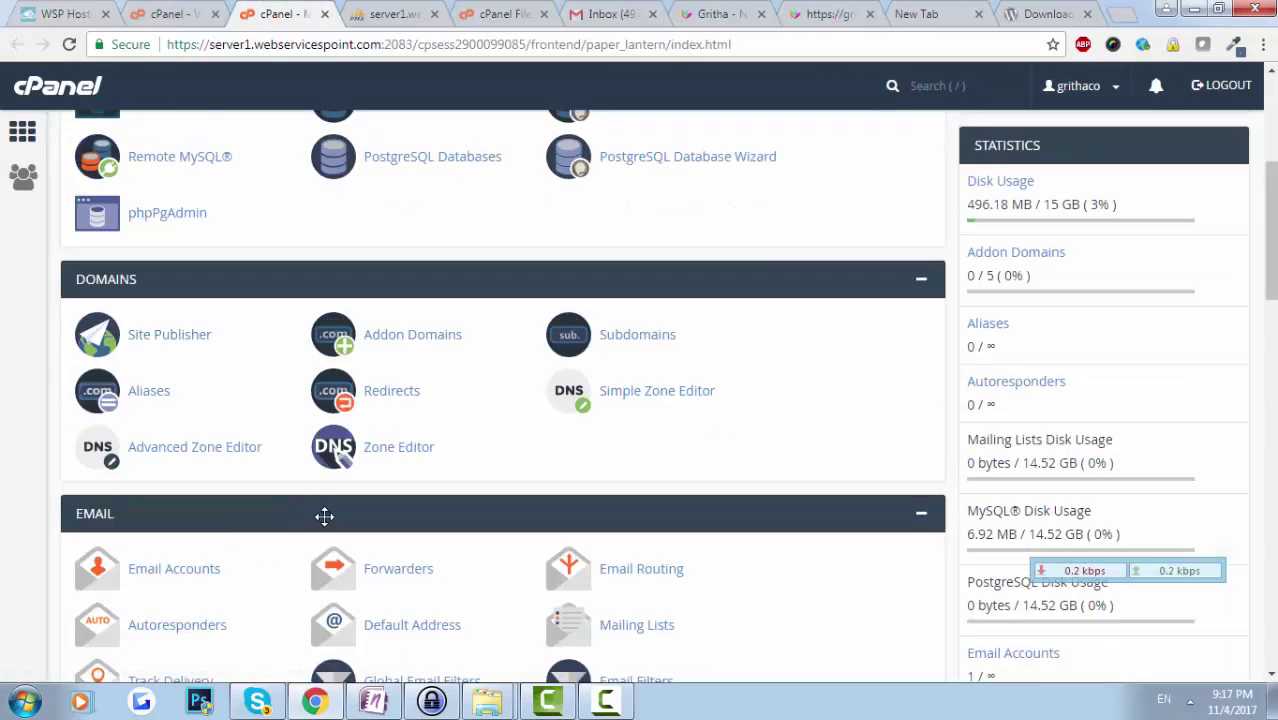
scroll(318, 470, up, 6)
click(205, 250)
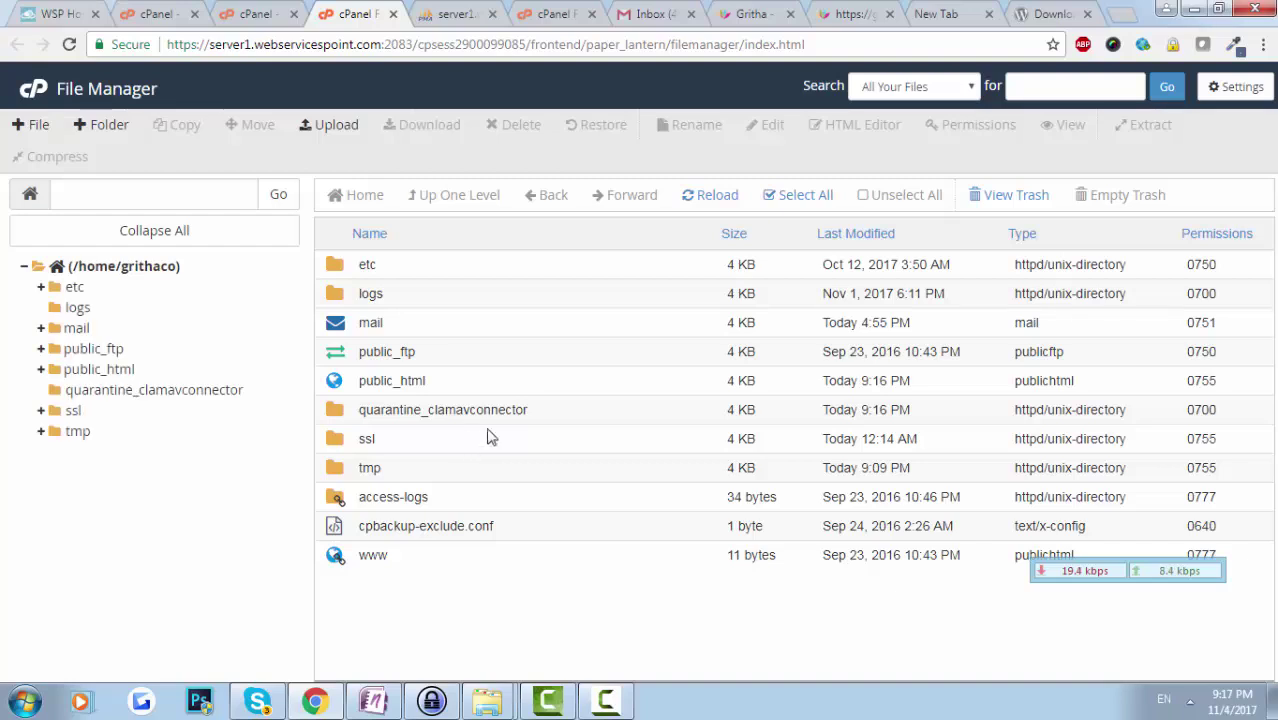
Step: In public_html/wp-content/plugins, rename the bloom-for-publishers folder by adding an underscore to its name
double_click(498, 378)
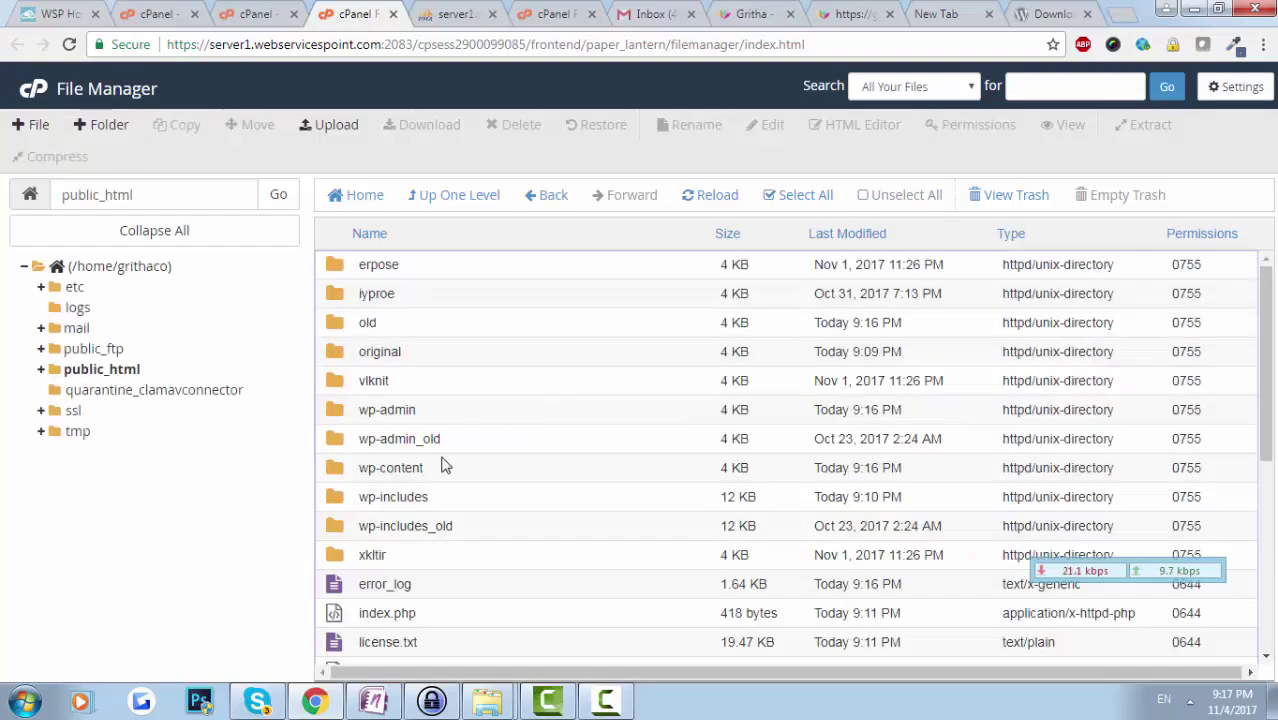
double_click(462, 469)
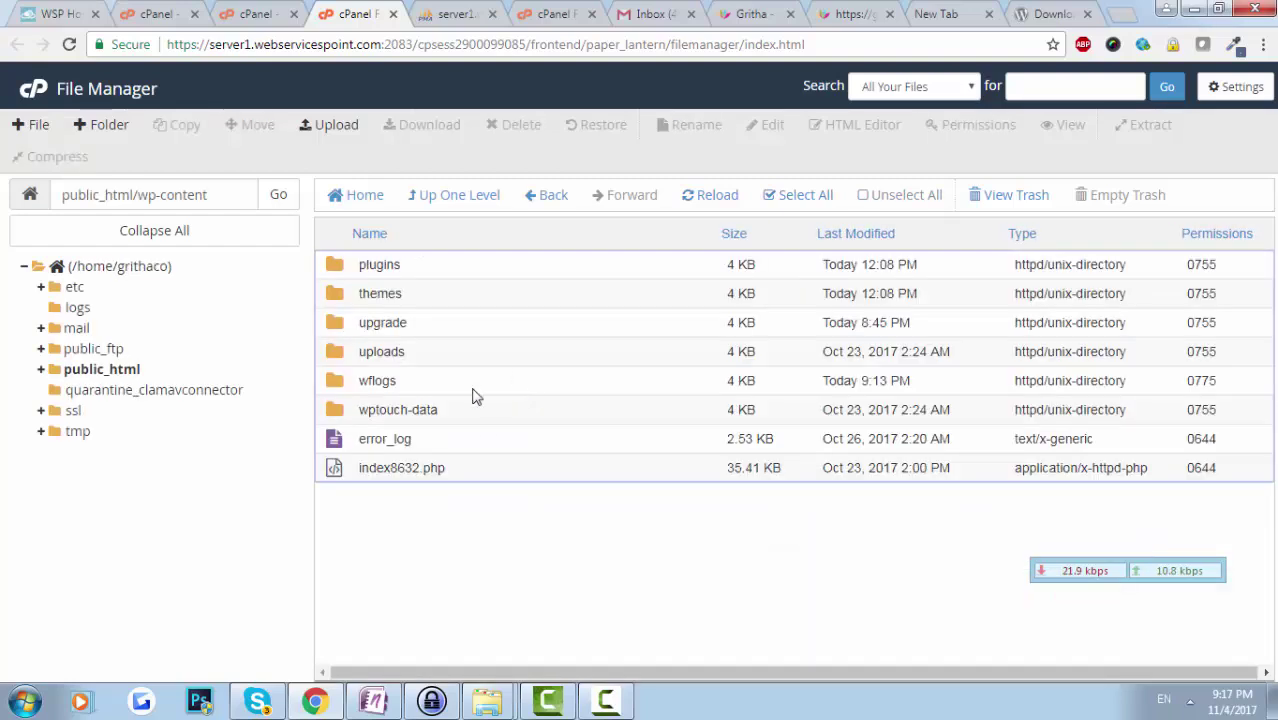
double_click(456, 270)
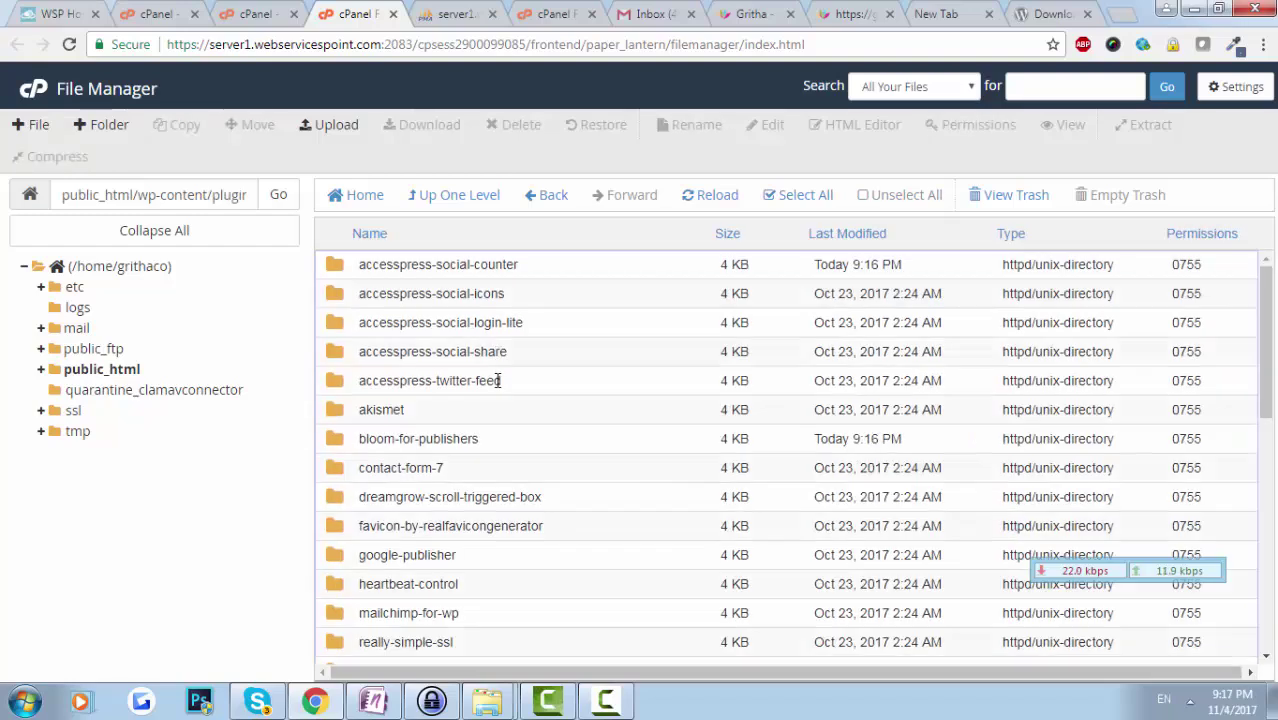
click(450, 436)
click(478, 438)
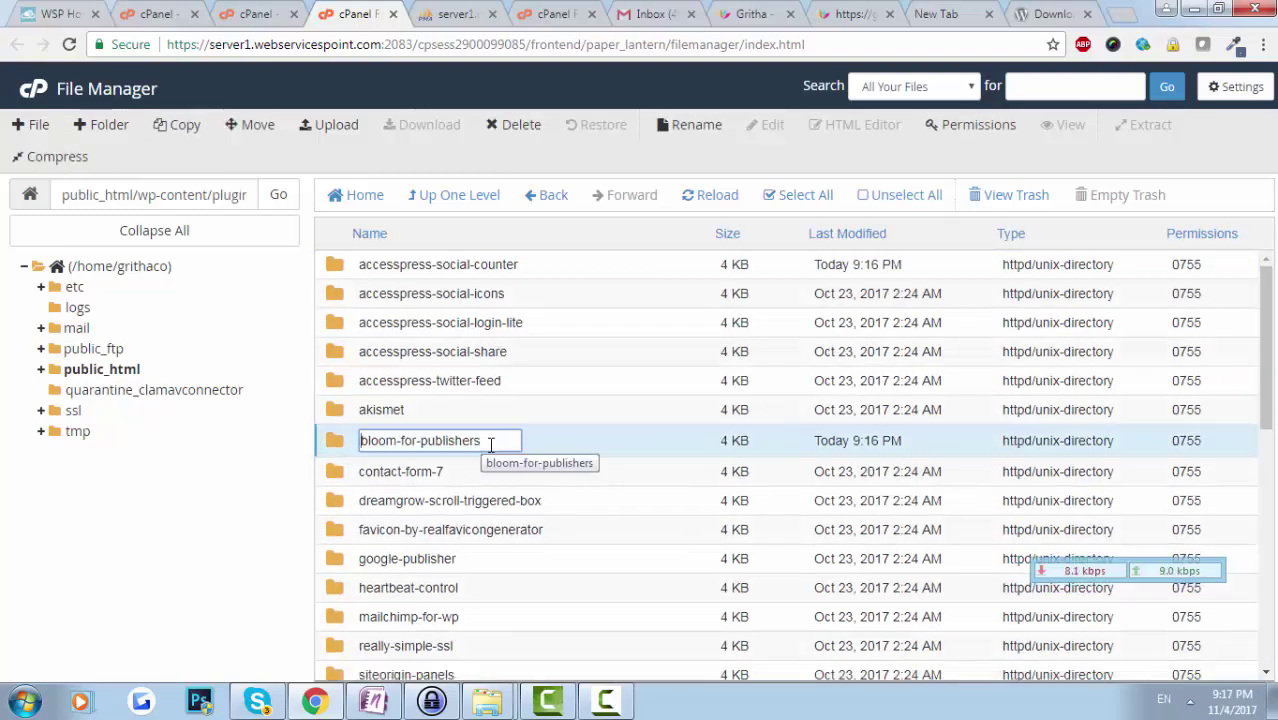
text(_)
key(Return)
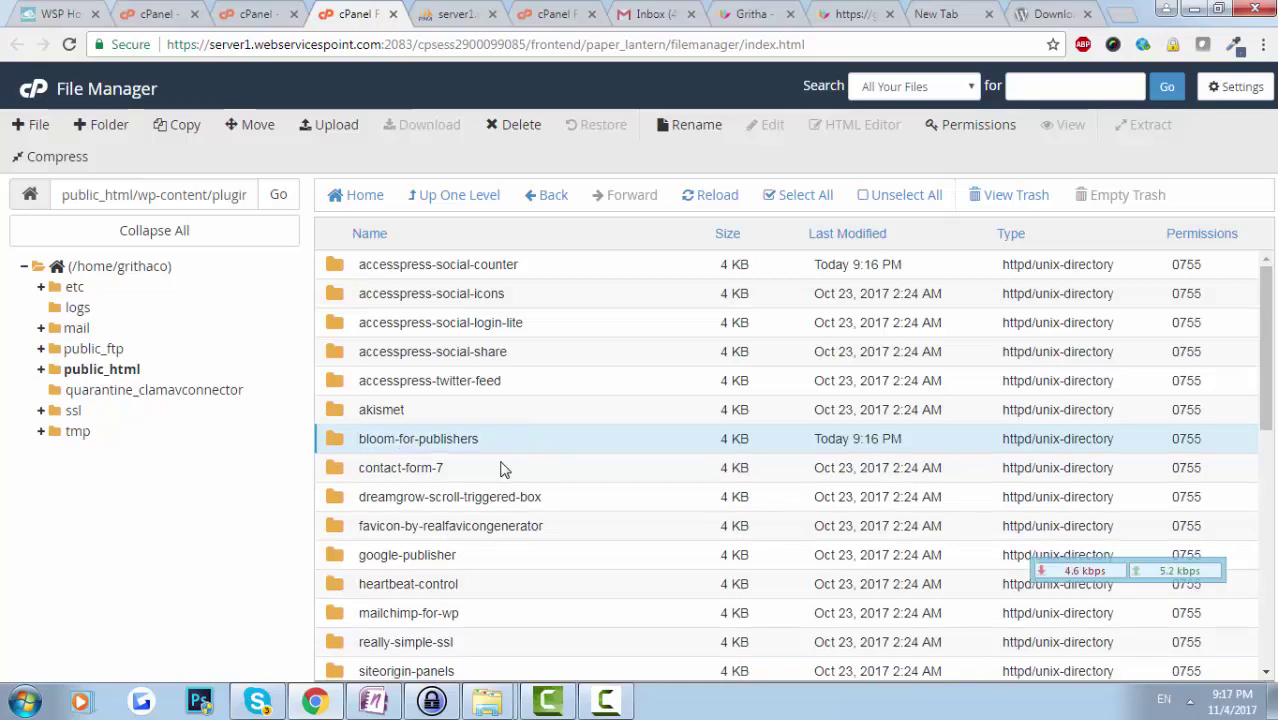
Step: Reload the gritha.com wp-admin page and look through the WordPress dashboard
click(645, 12)
click(860, 15)
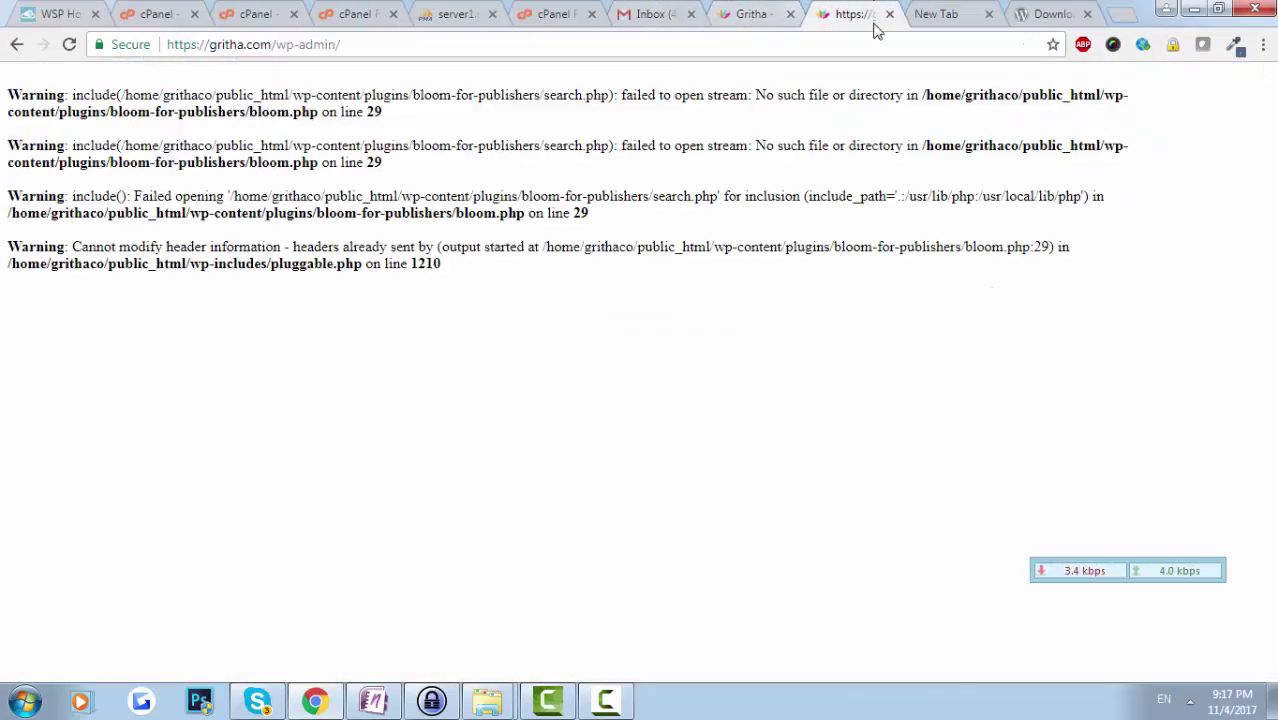
key(F5)
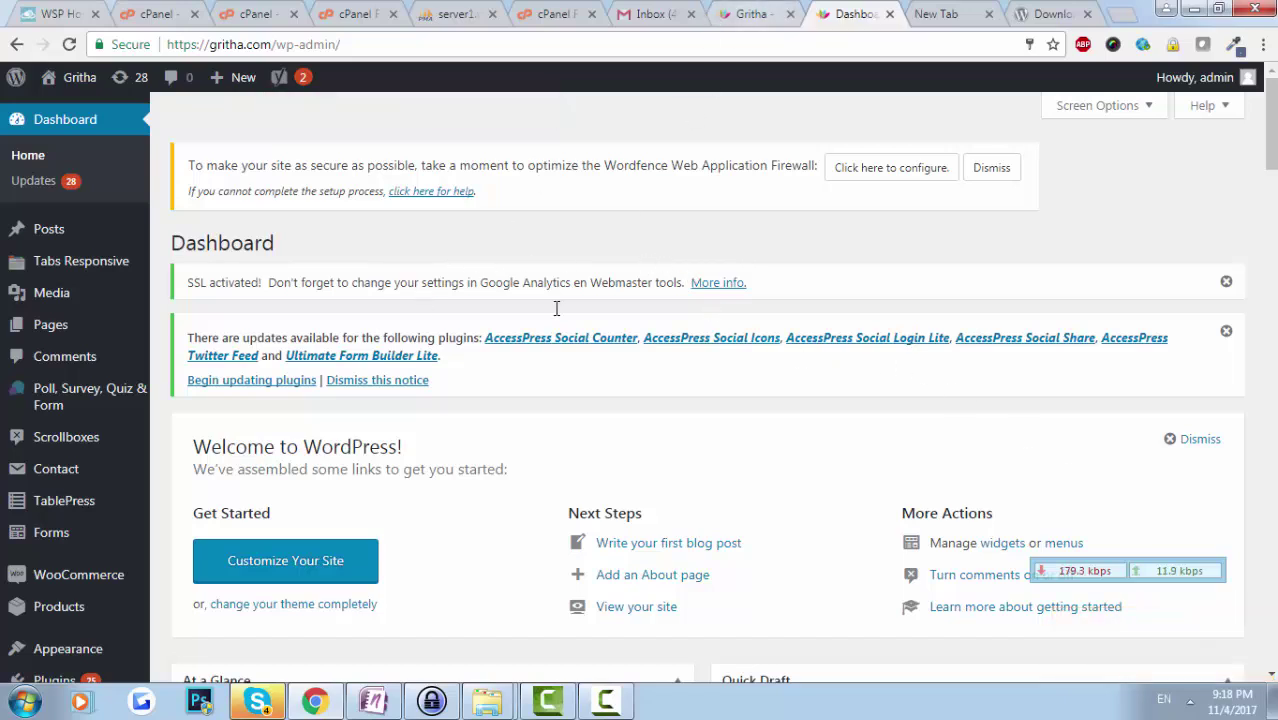
scroll(370, 405, down, 5)
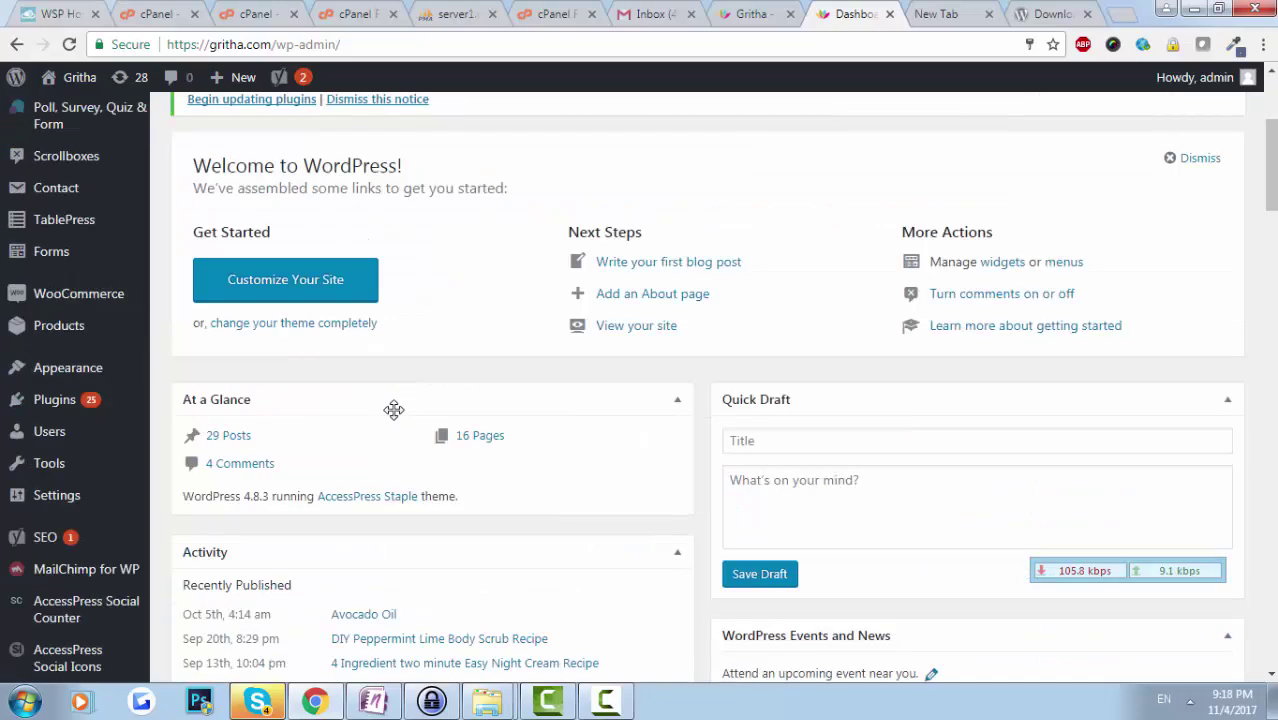
scroll(168, 424, up, 1)
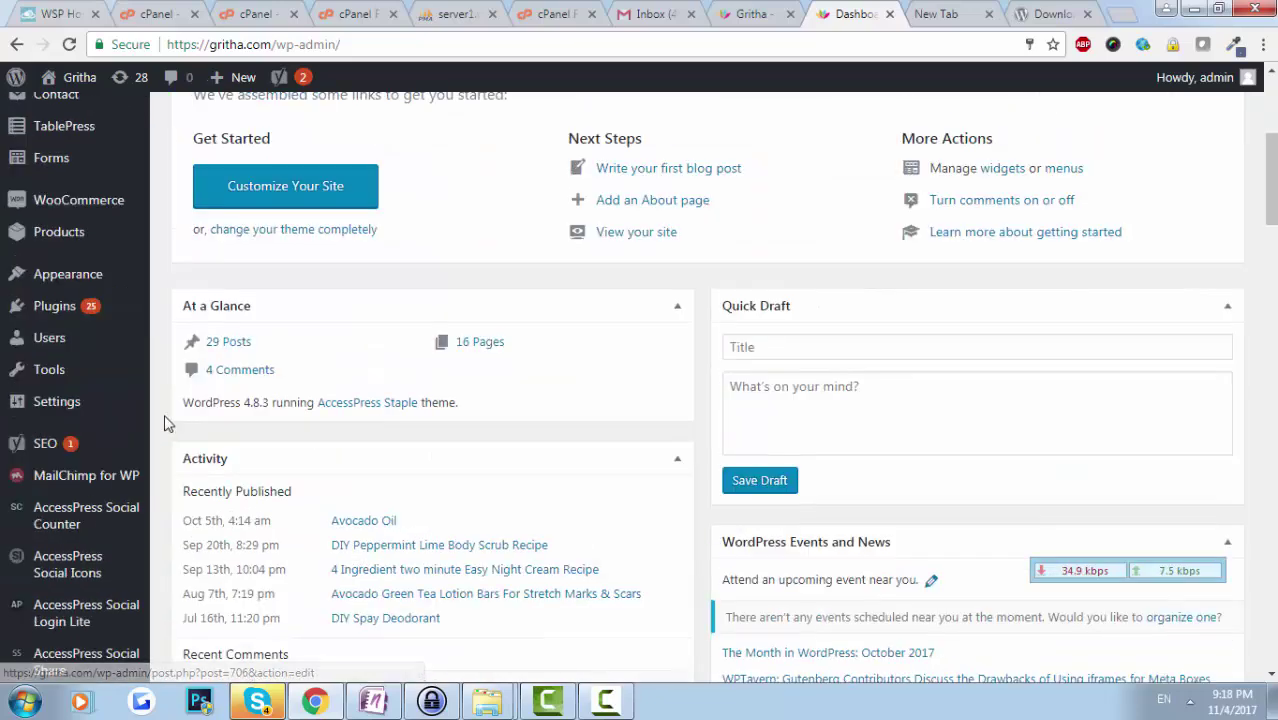
Step: Open the installed plugins page, read the notice about bloom-for-publishers/bloom.php and locate Bloom for Publishers in the list
click(125, 316)
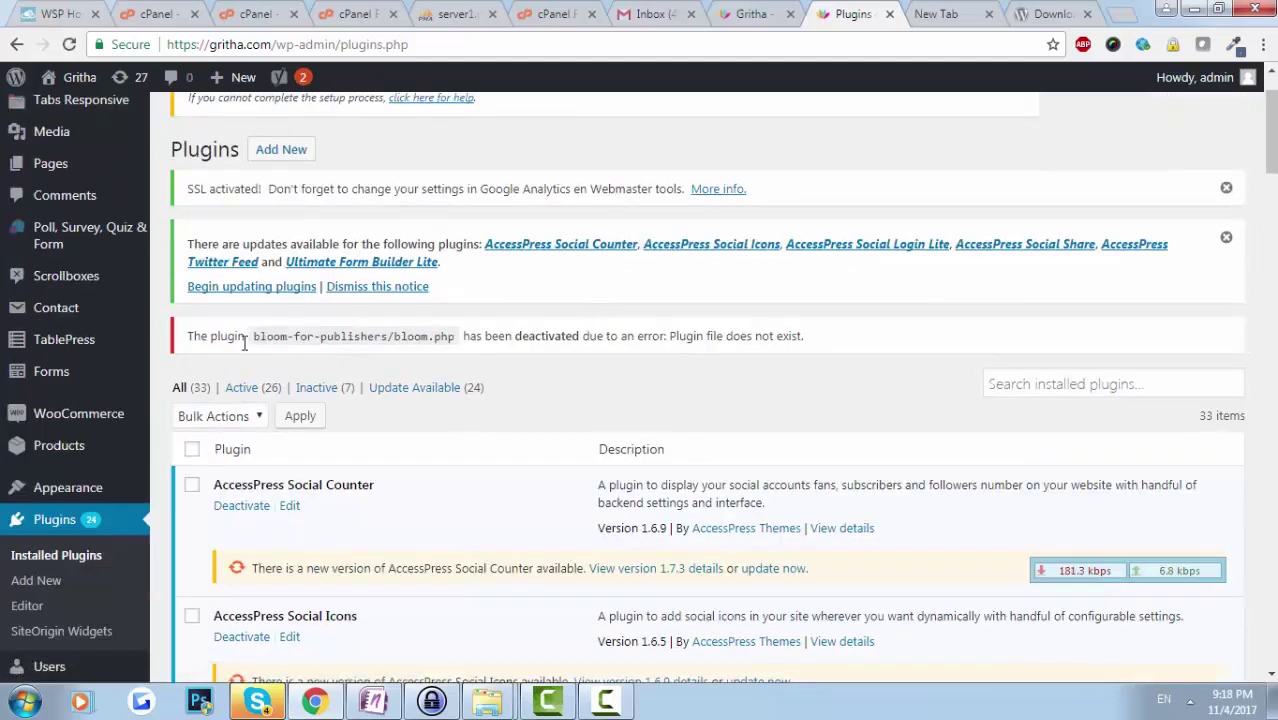
drag(255, 340, 455, 350)
click(497, 356)
scroll(342, 466, down, 10)
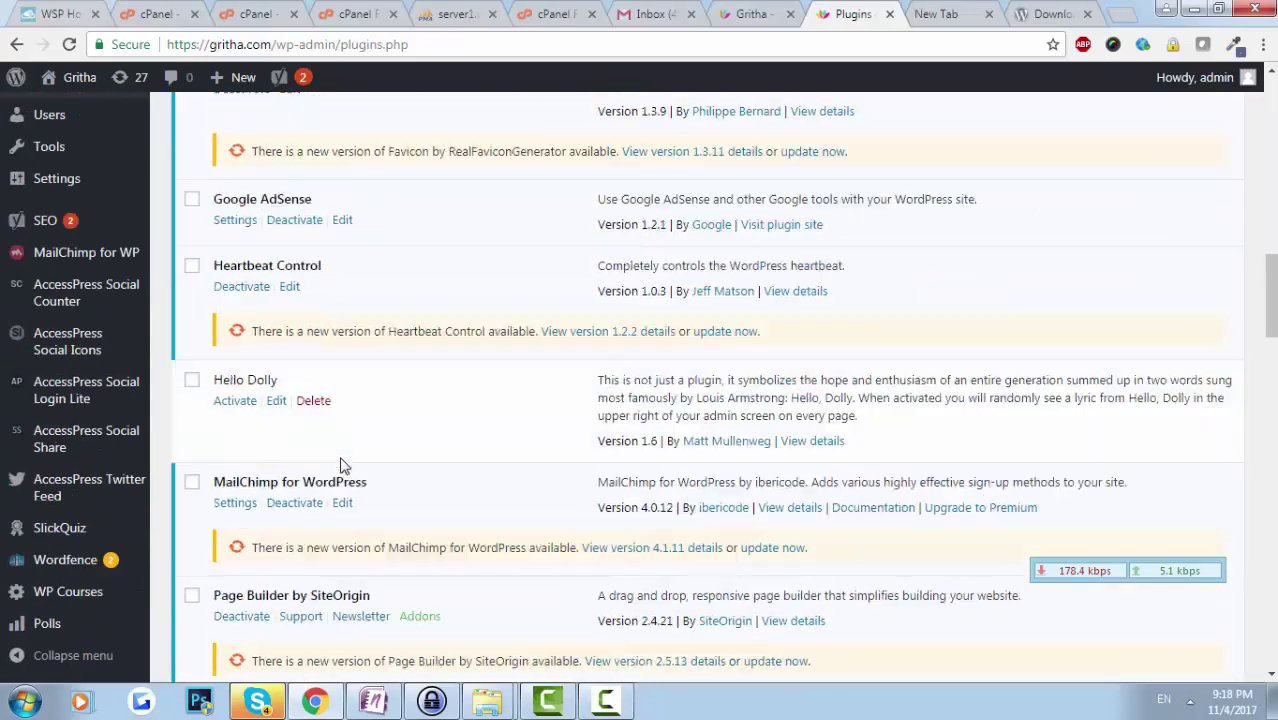
scroll(342, 466, up, 10)
scroll(342, 466, down, 3)
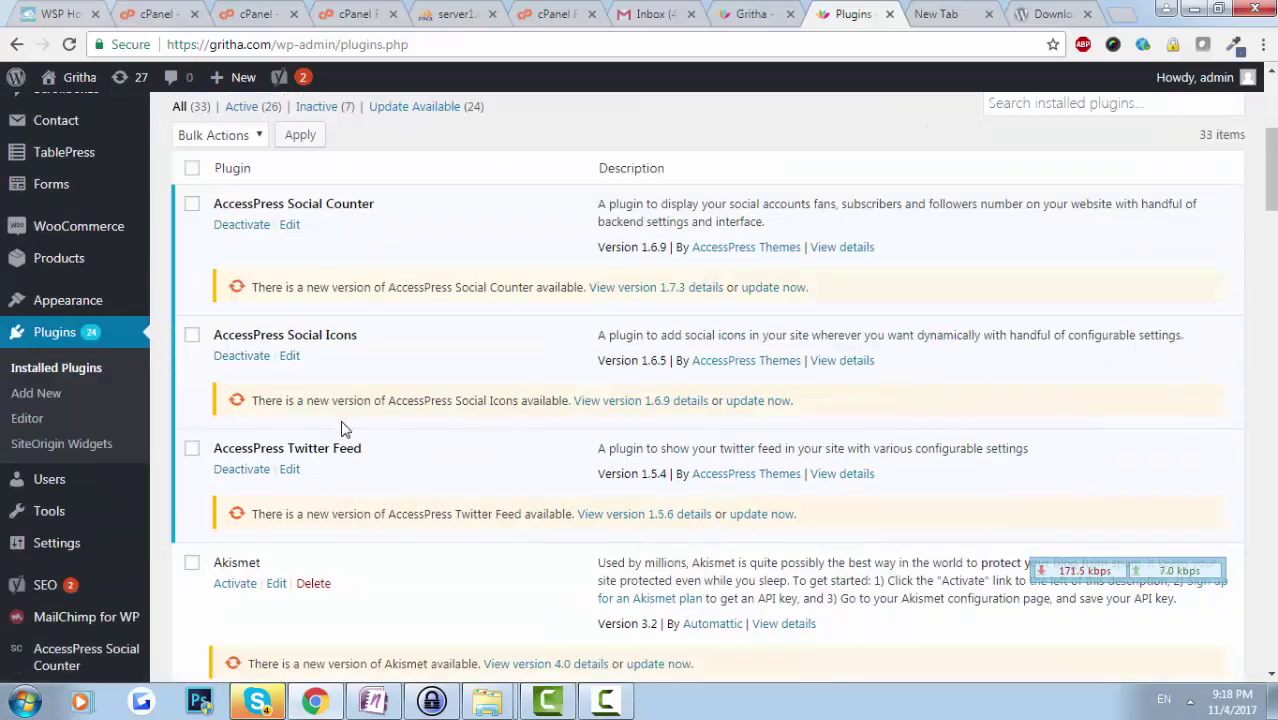
scroll(342, 428, down, 2)
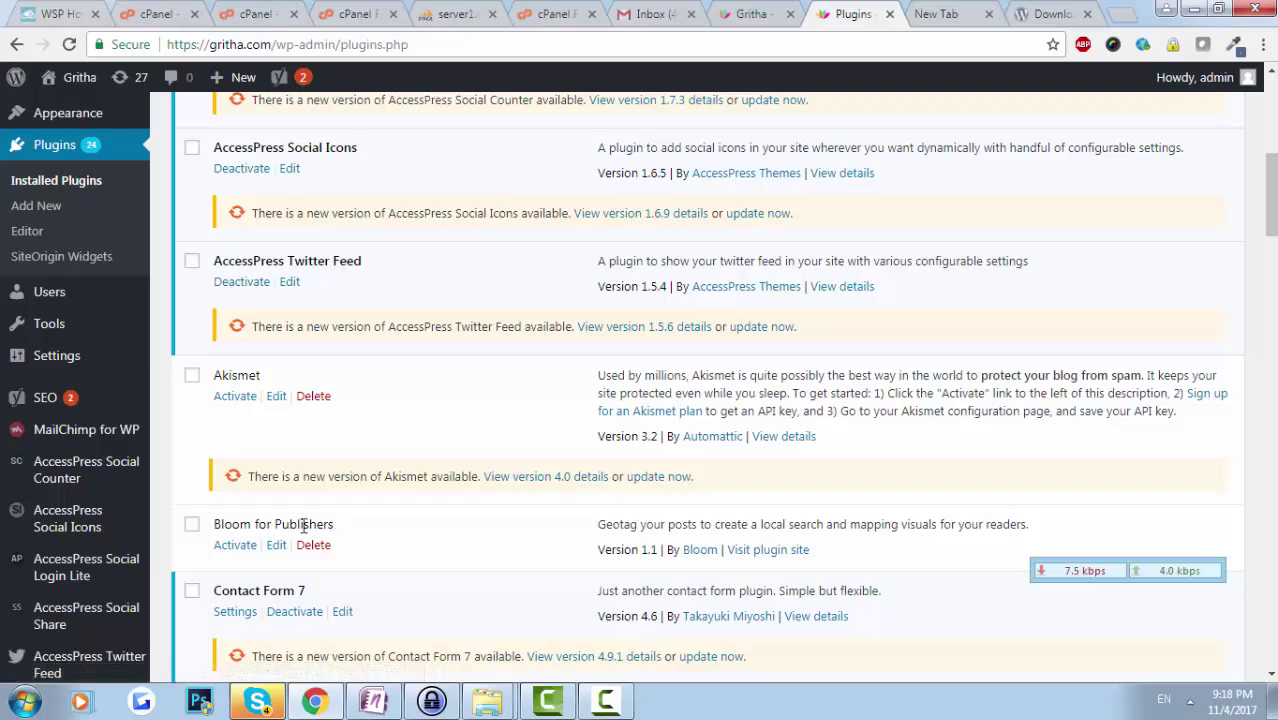
Step: Copy the plugin name Bloom for Publishers and delete that plugin from the installed plugins list
drag(304, 527, 213, 525)
key(ctrl+c)
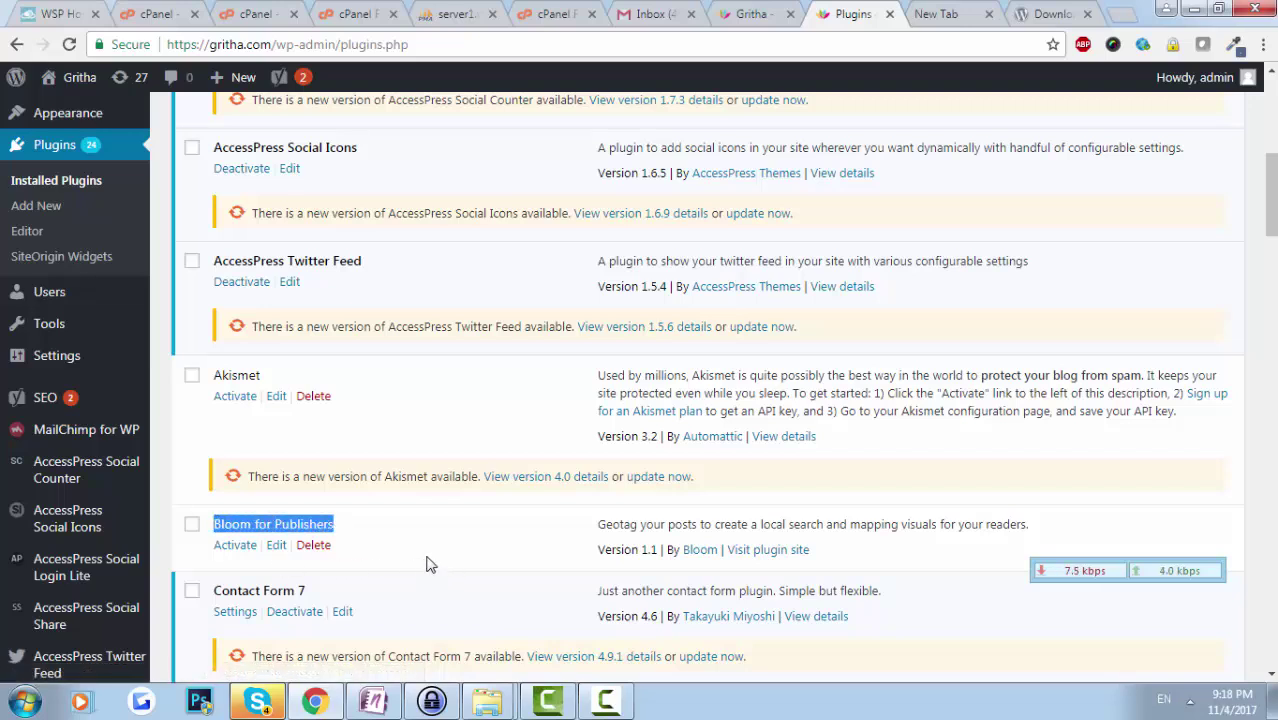
click(313, 553)
click(722, 140)
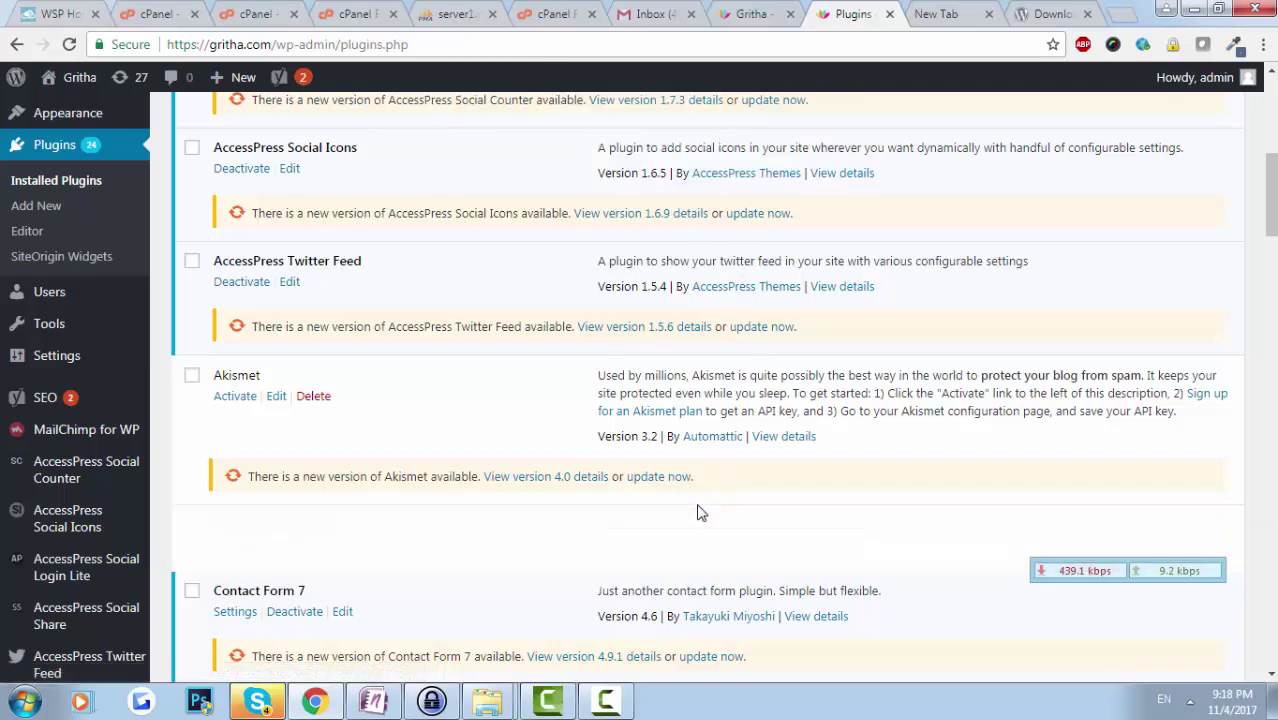
Step: Open the Add Plugins page in a separate tab and search for Bloom for Publishers
scroll(86, 434, up, 1)
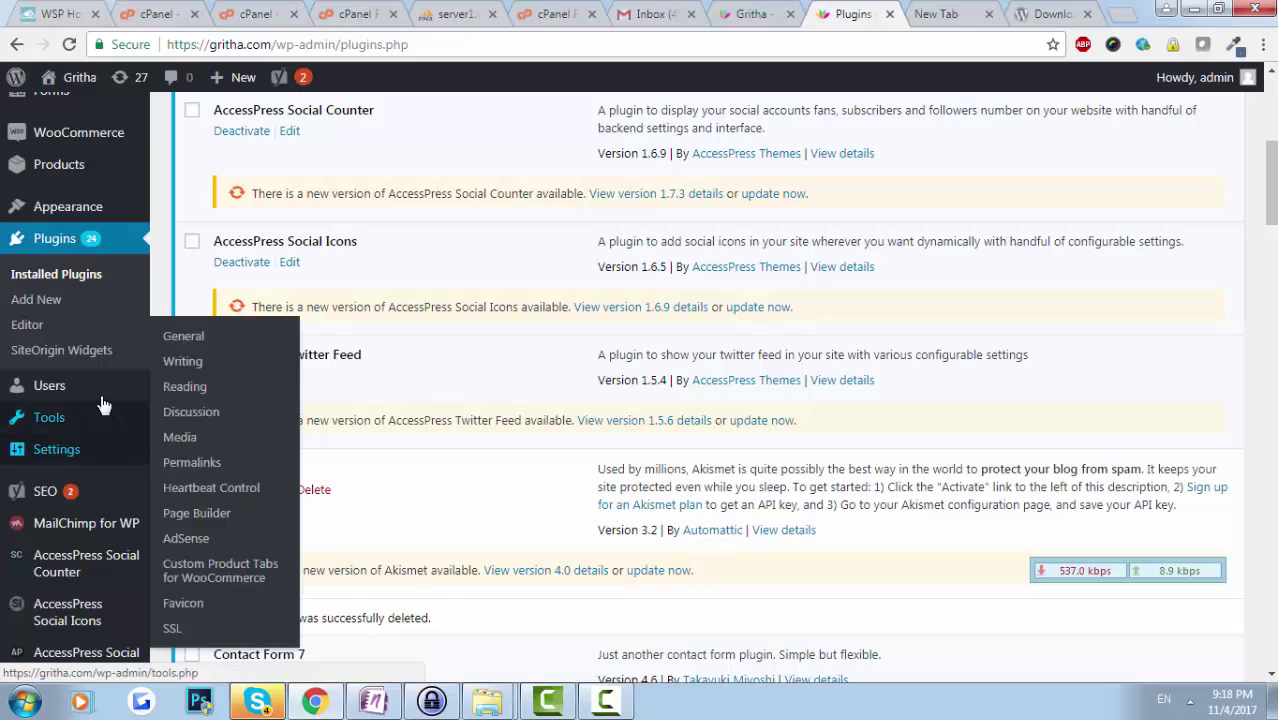
middle_click(119, 304)
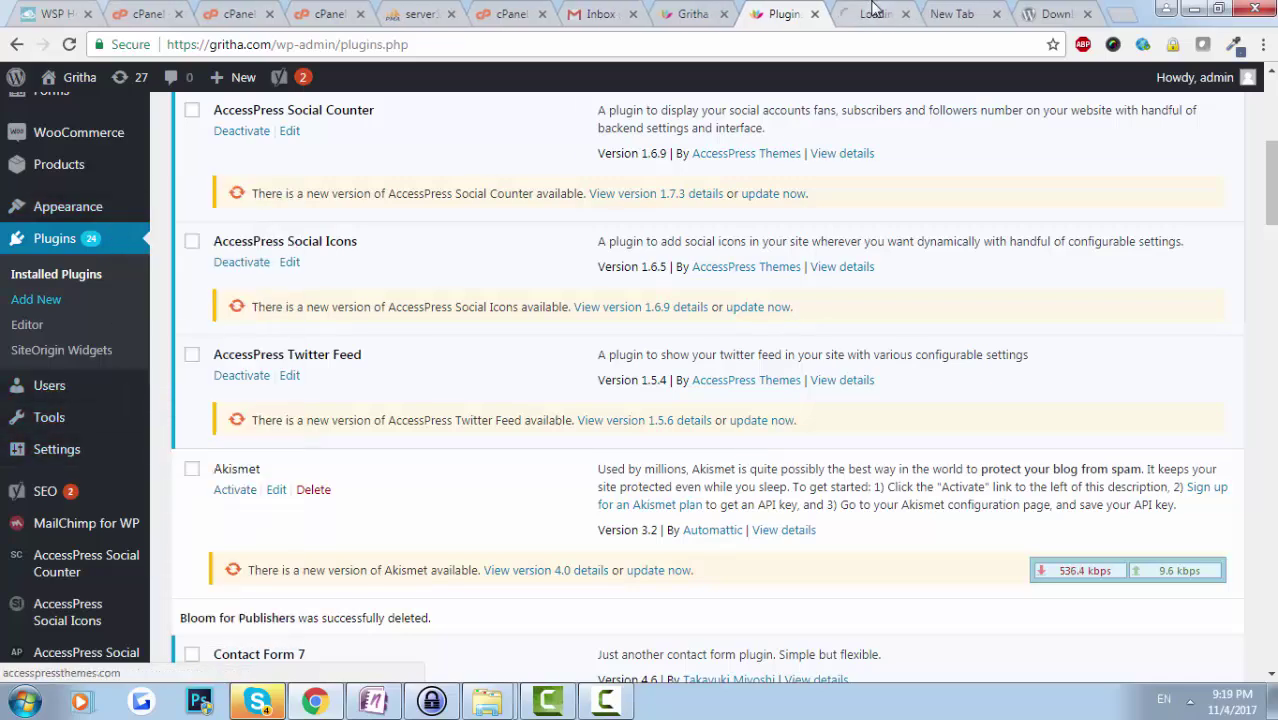
click(866, 14)
click(790, 14)
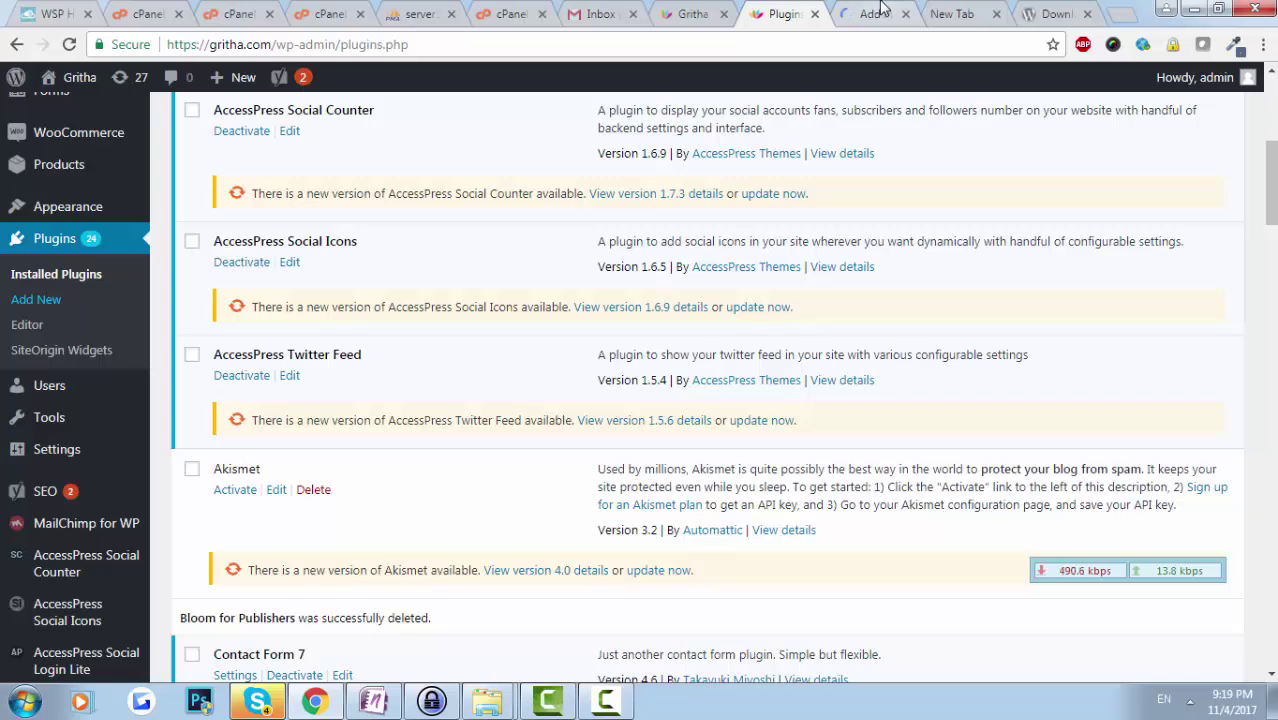
click(875, 14)
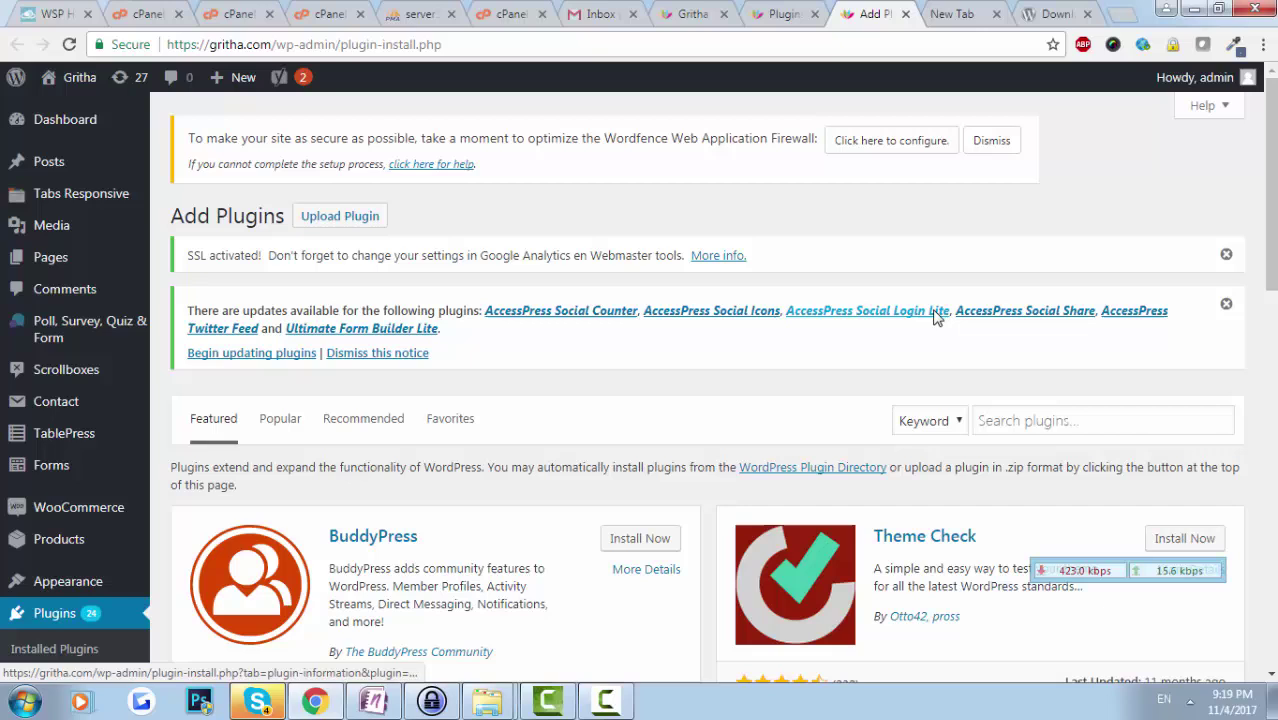
click(1055, 425)
key(ctrl+v)
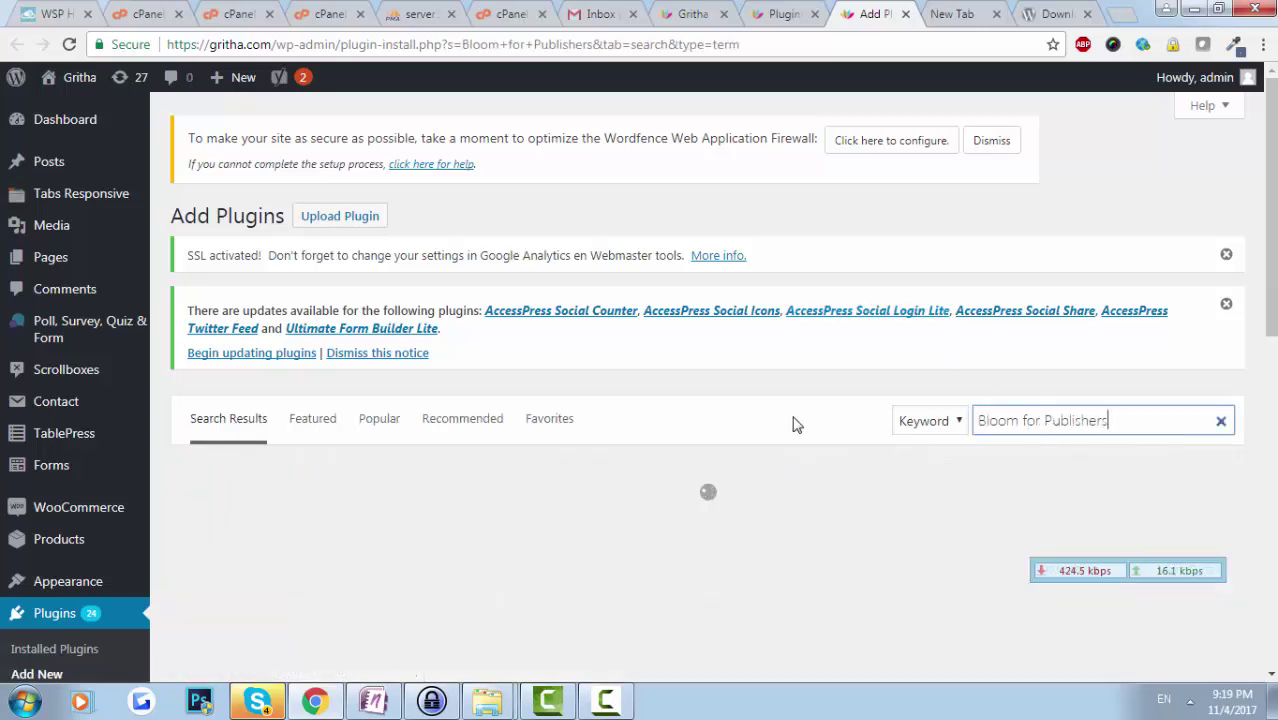
Step: Install a fresh copy of Bloom for Publishers from the search results and activate it
scroll(636, 428, down, 1)
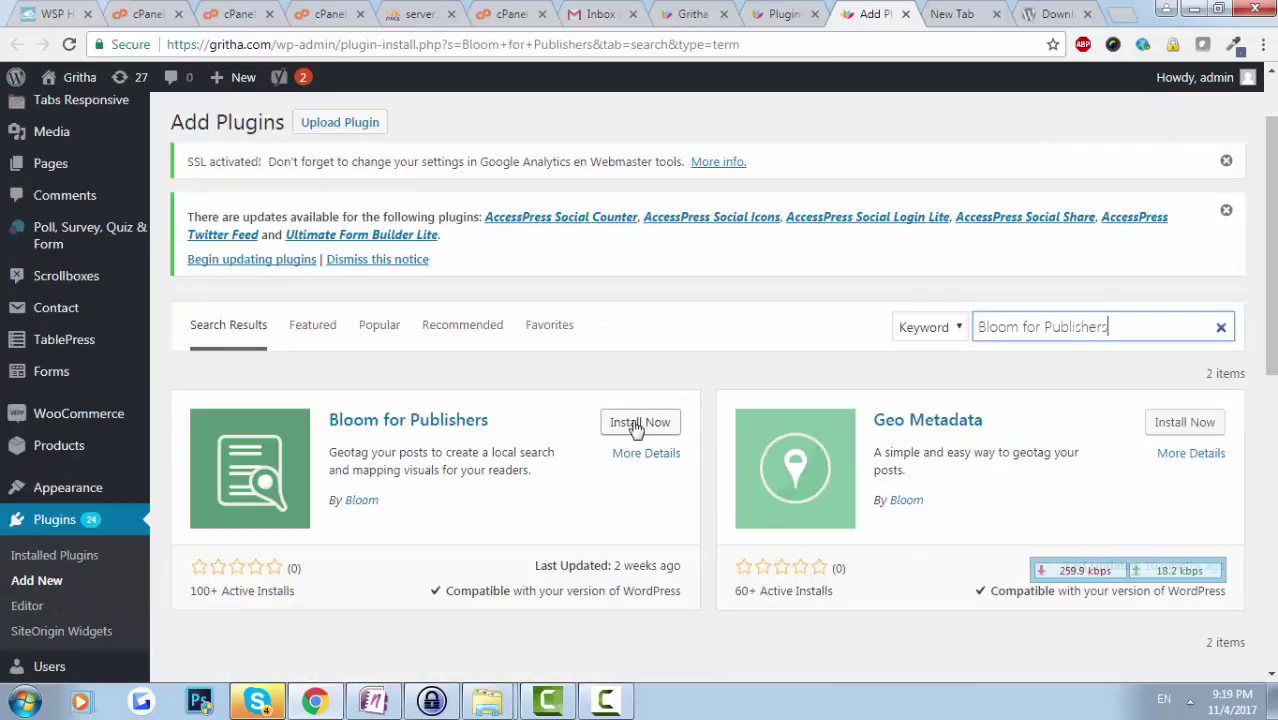
click(654, 428)
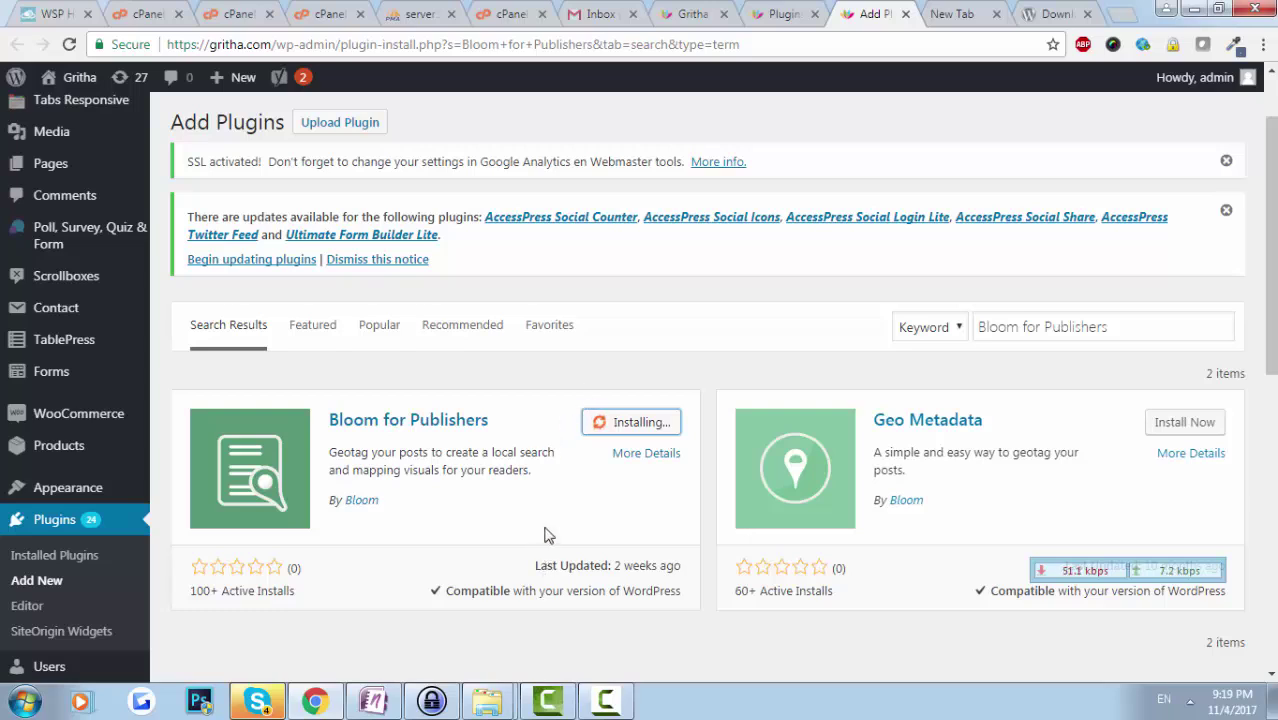
click(645, 432)
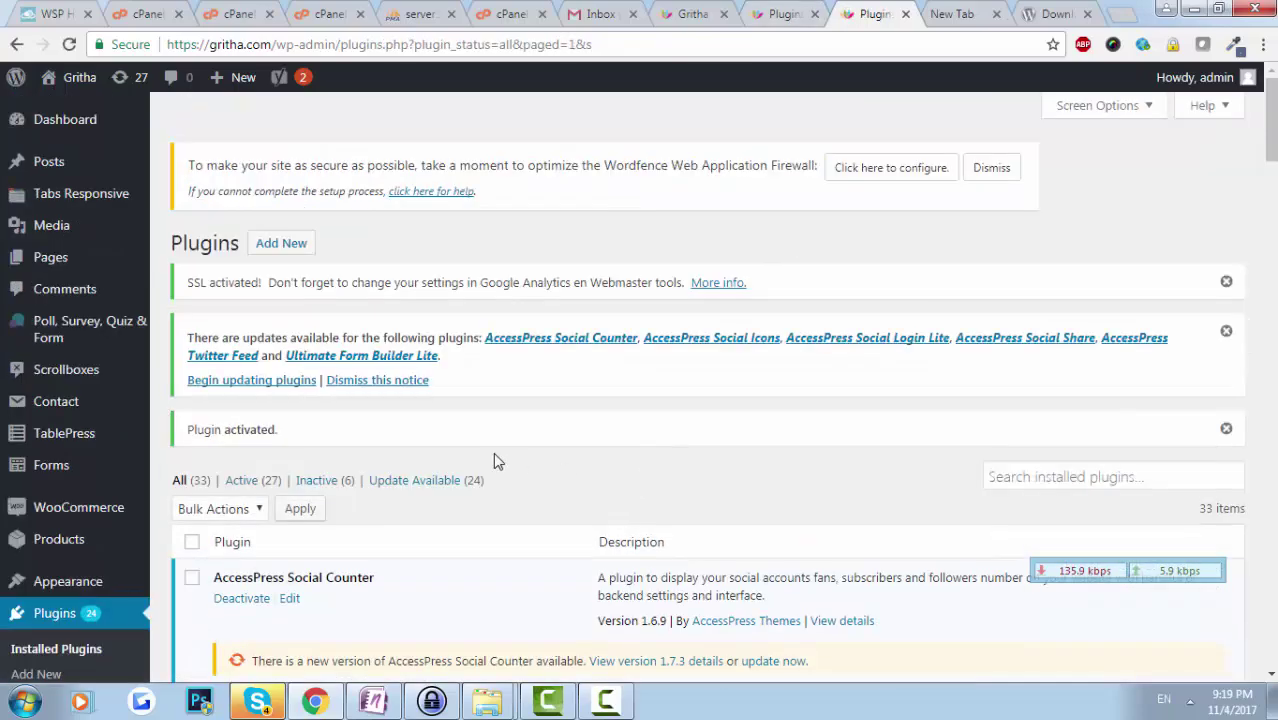
Step: Look through the whole installed plugins list, checking the entry for Bloom for Publishers and the other plugins
scroll(493, 452, down, 4)
scroll(334, 386, up, 1)
scroll(419, 585, down, 3)
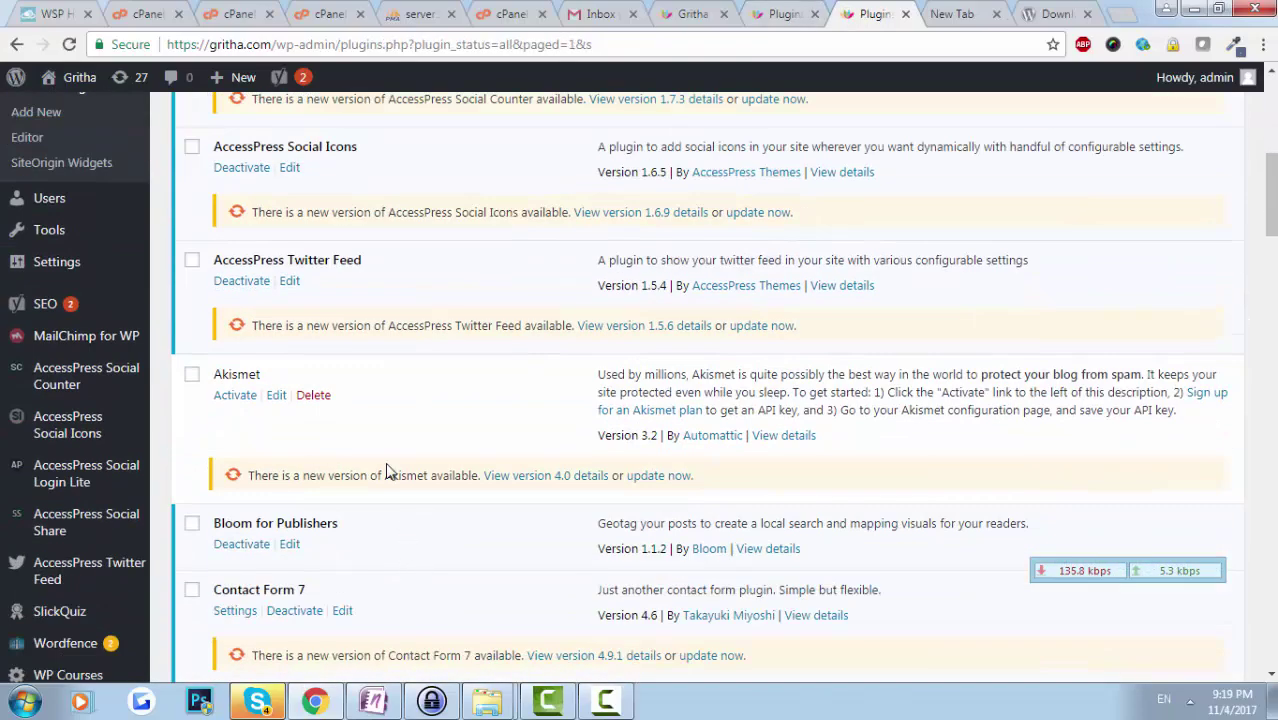
scroll(388, 470, down, 18)
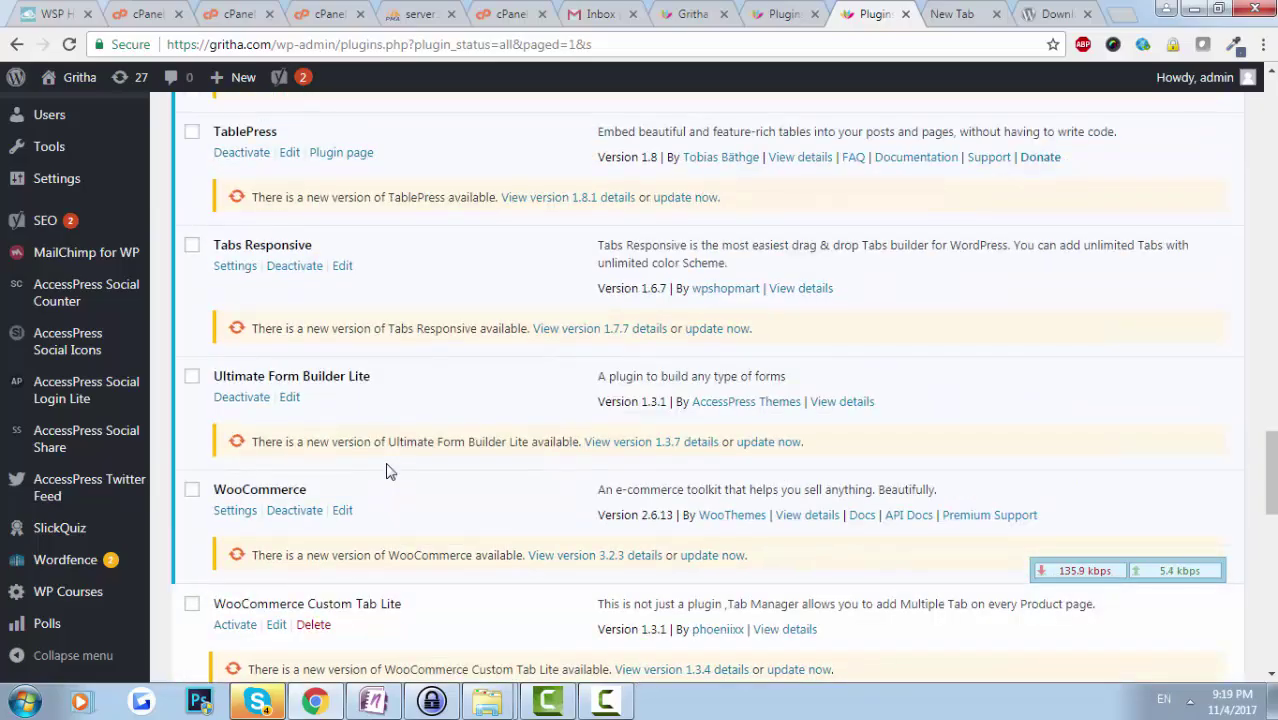
scroll(390, 472, down, 10)
scroll(388, 468, up, 15)
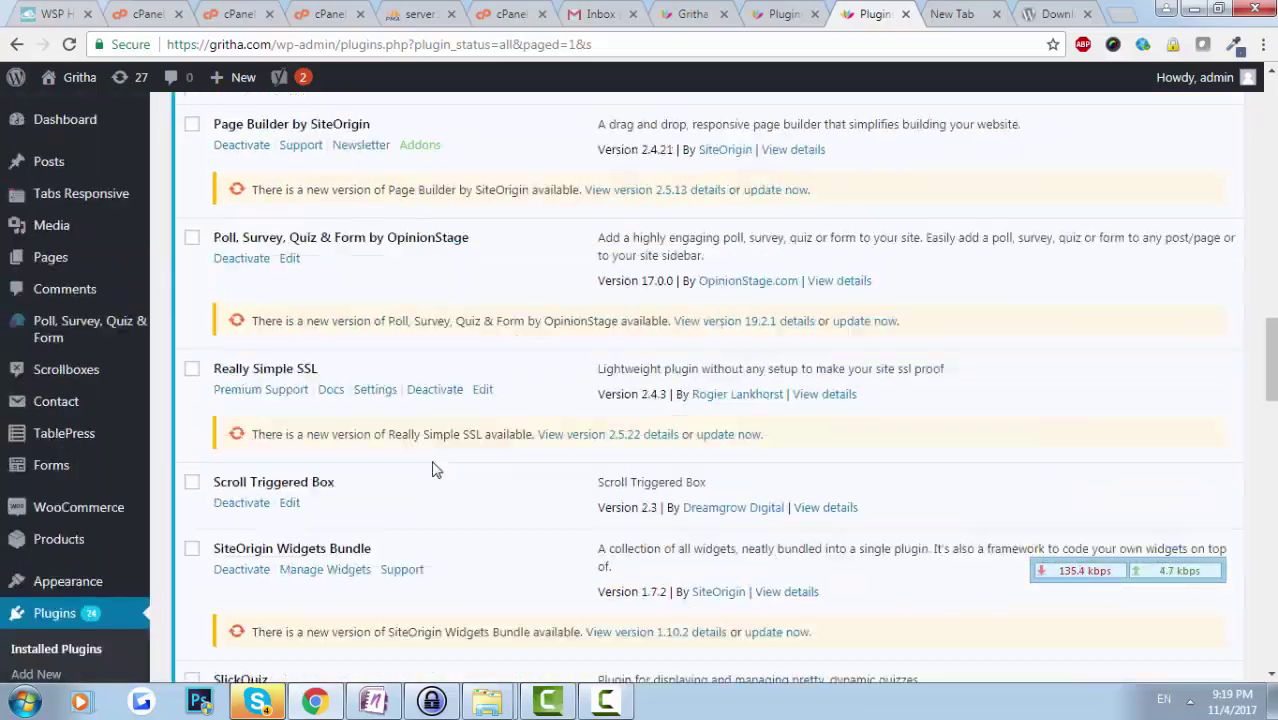
scroll(450, 460, up, 20)
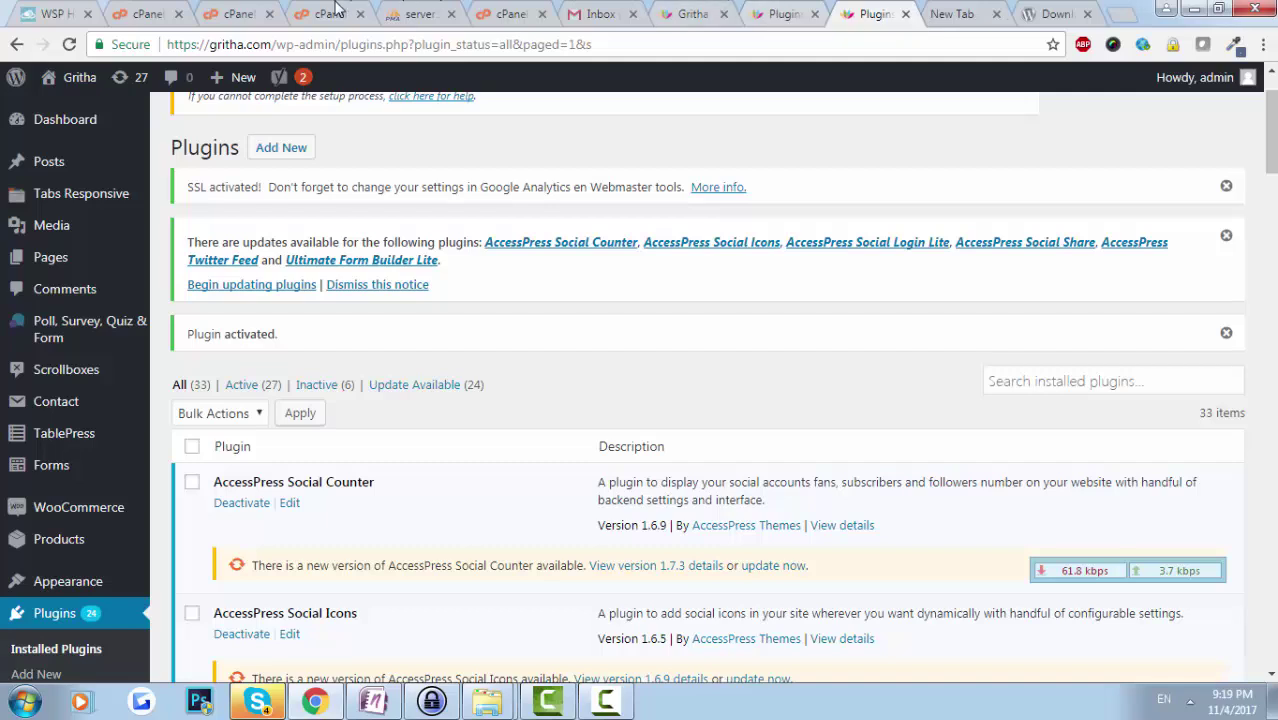
Step: Run the cPanel Virus Scanner on the public web space and dismiss the scan result
click(330, 13)
click(238, 13)
click(148, 13)
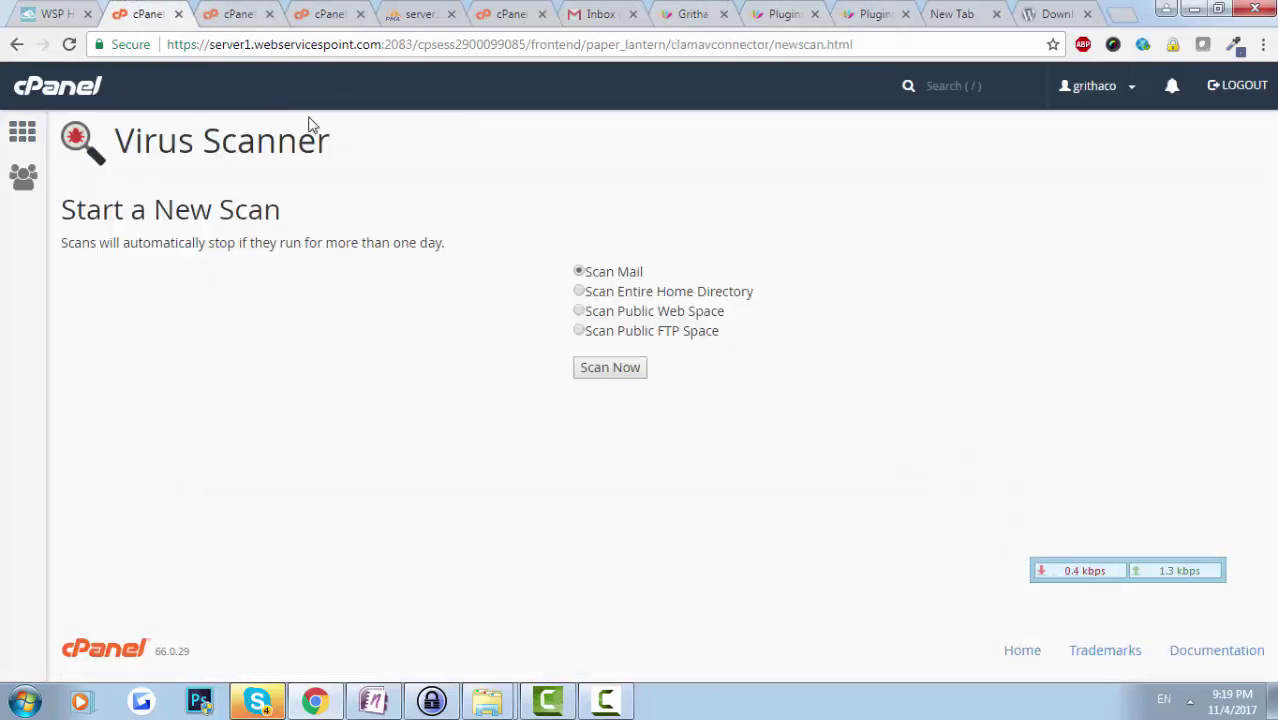
click(612, 367)
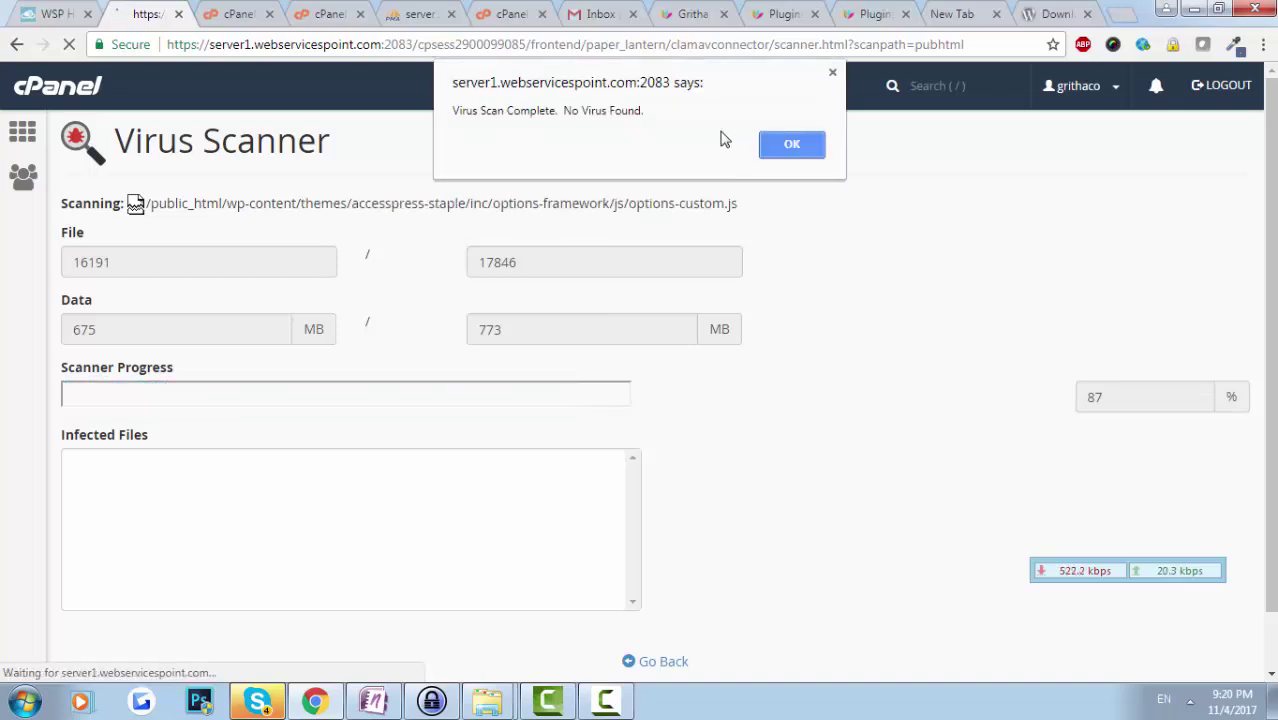
click(791, 145)
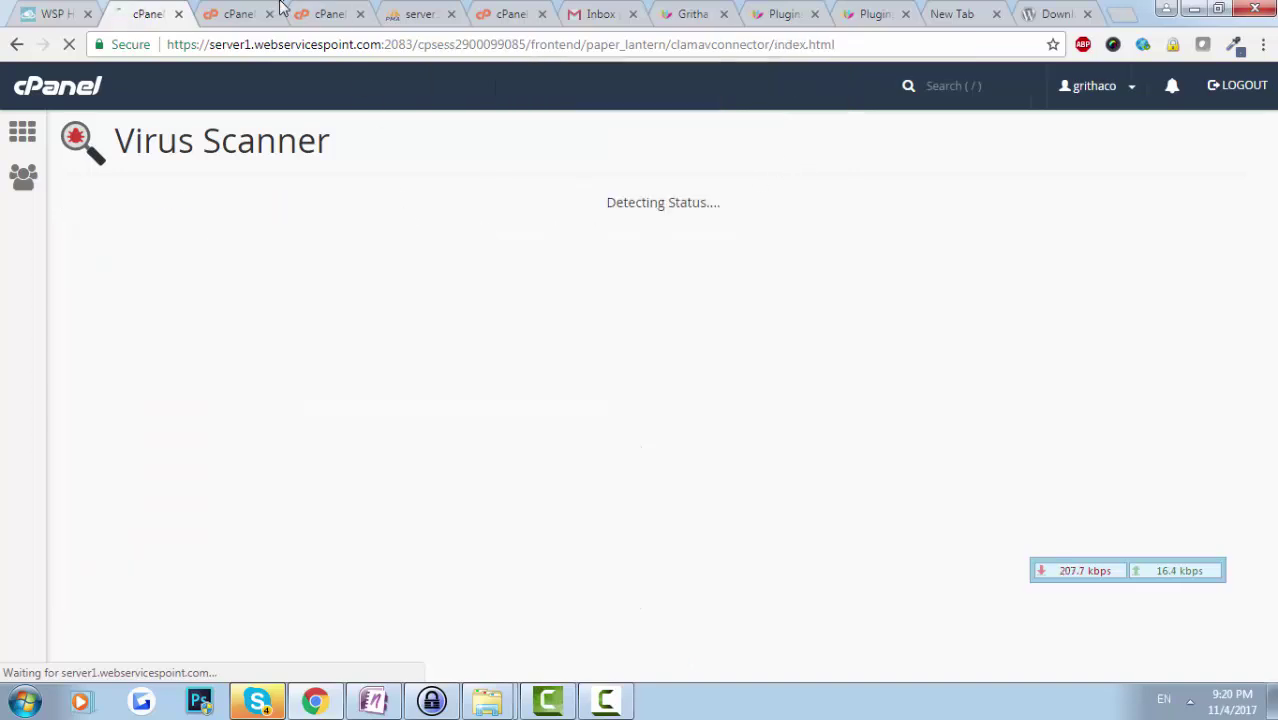
Step: In File Manager, go up to public_html and delete the wp-admin_old and wp-includes_old folders
click(252, 8)
key(ctrl+Tab)
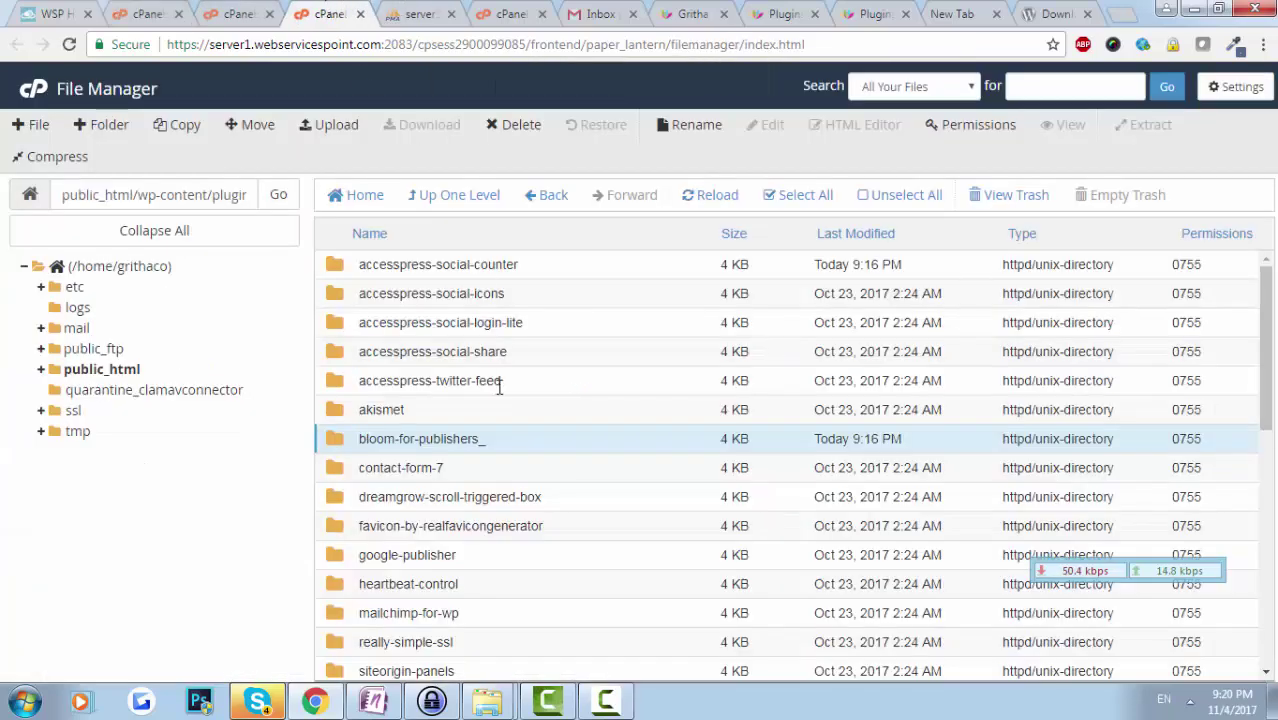
click(455, 200)
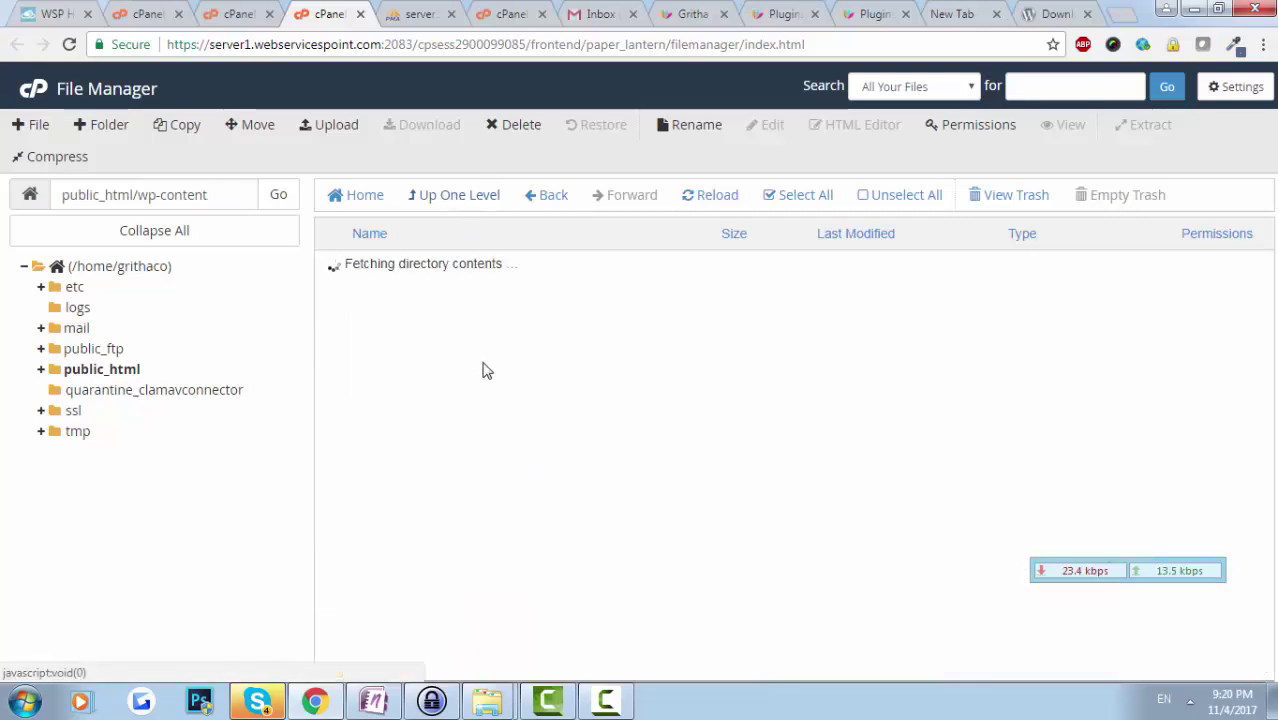
click(472, 197)
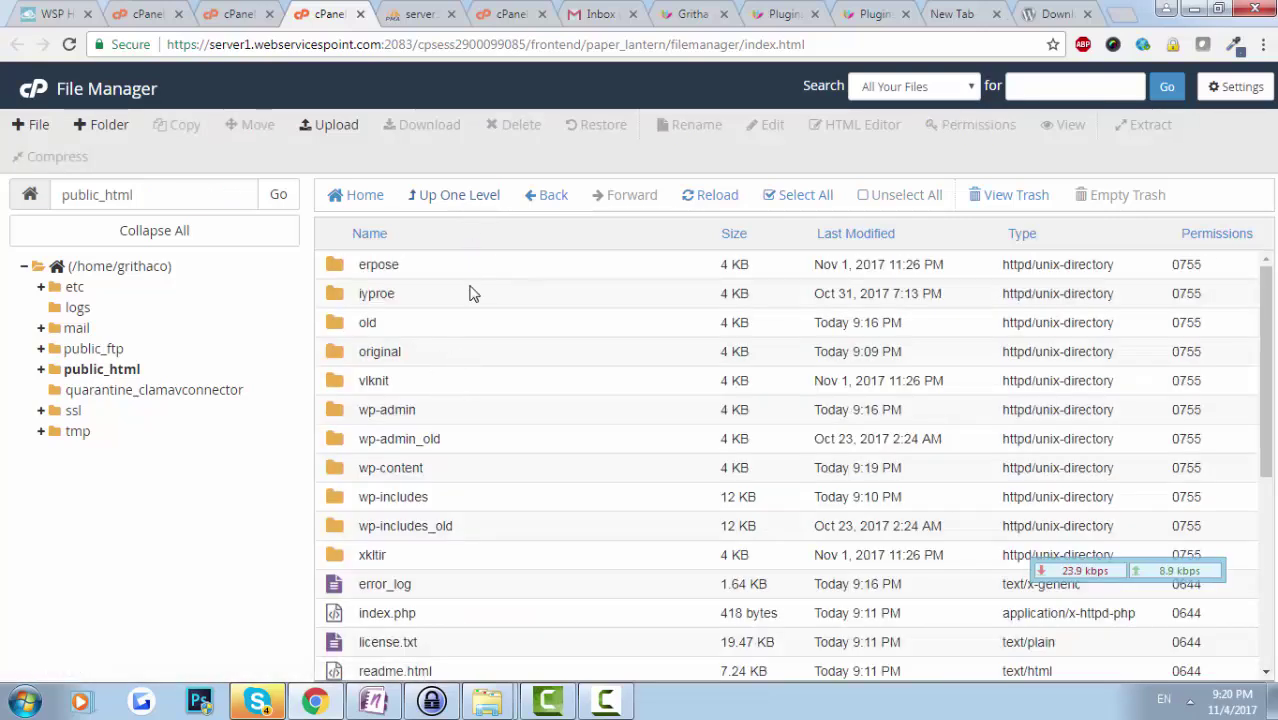
click(490, 450)
ctrl+click(499, 541)
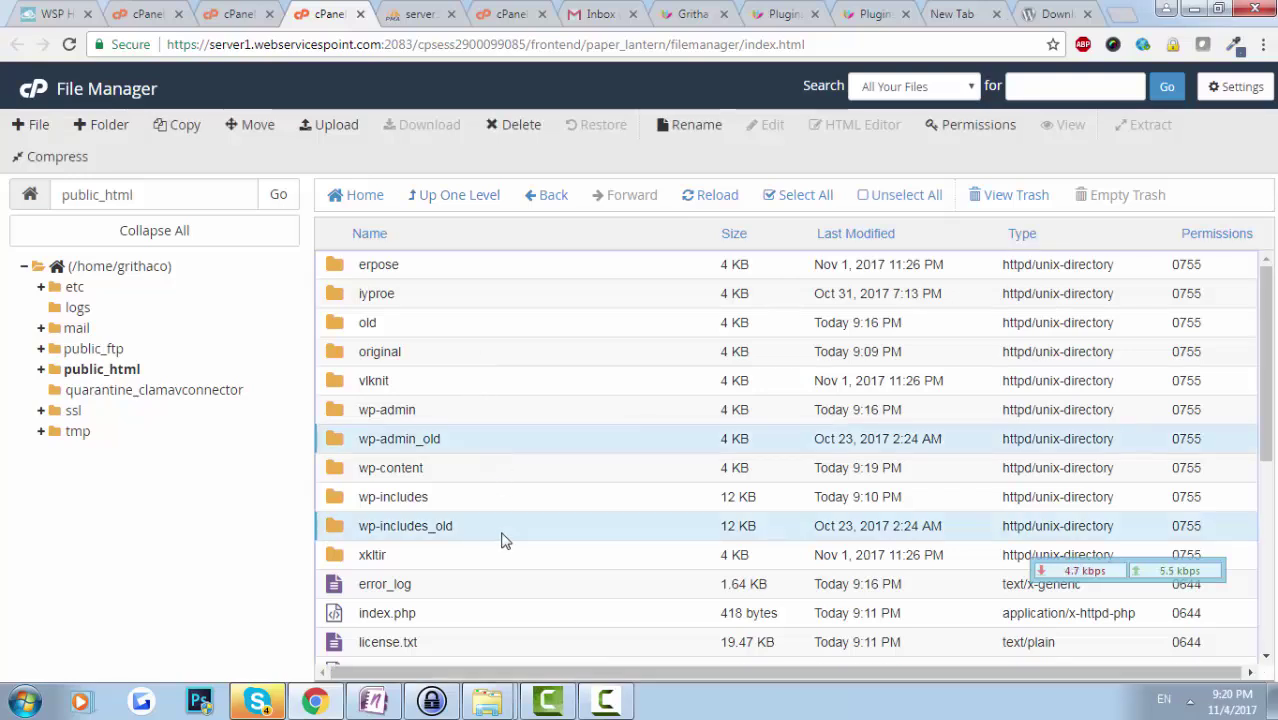
right_click(503, 541)
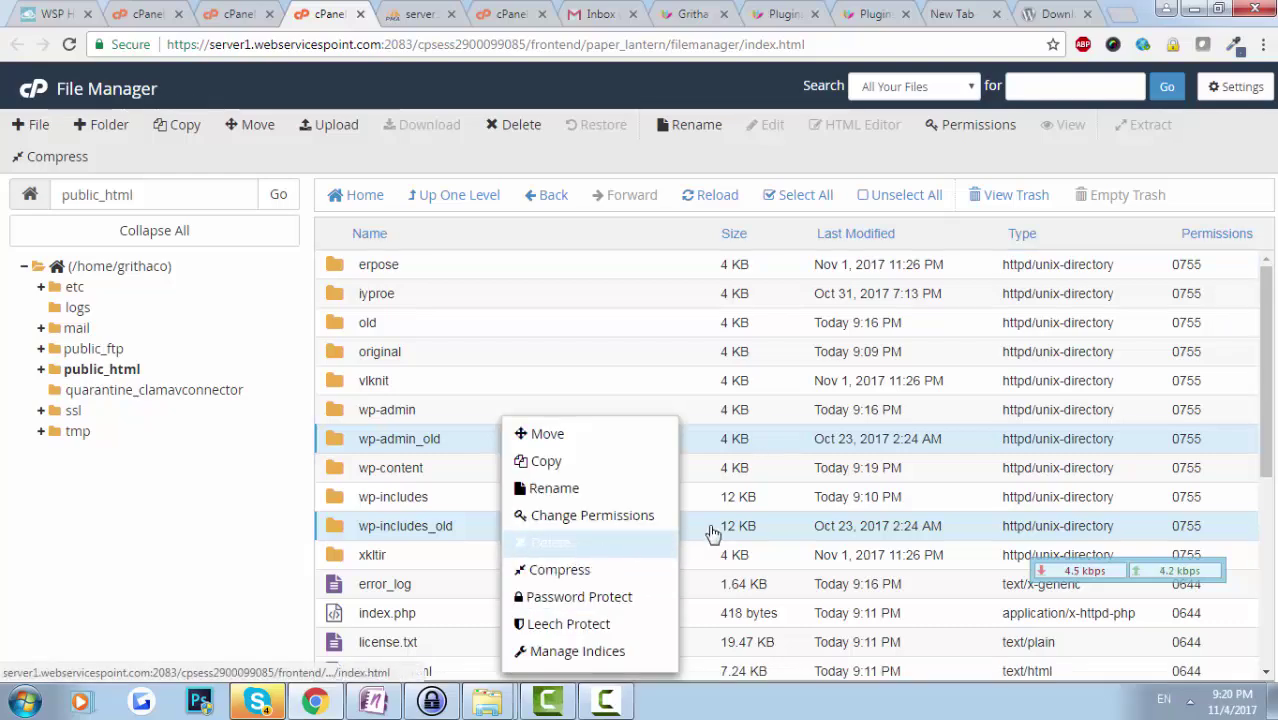
click(660, 542)
click(770, 437)
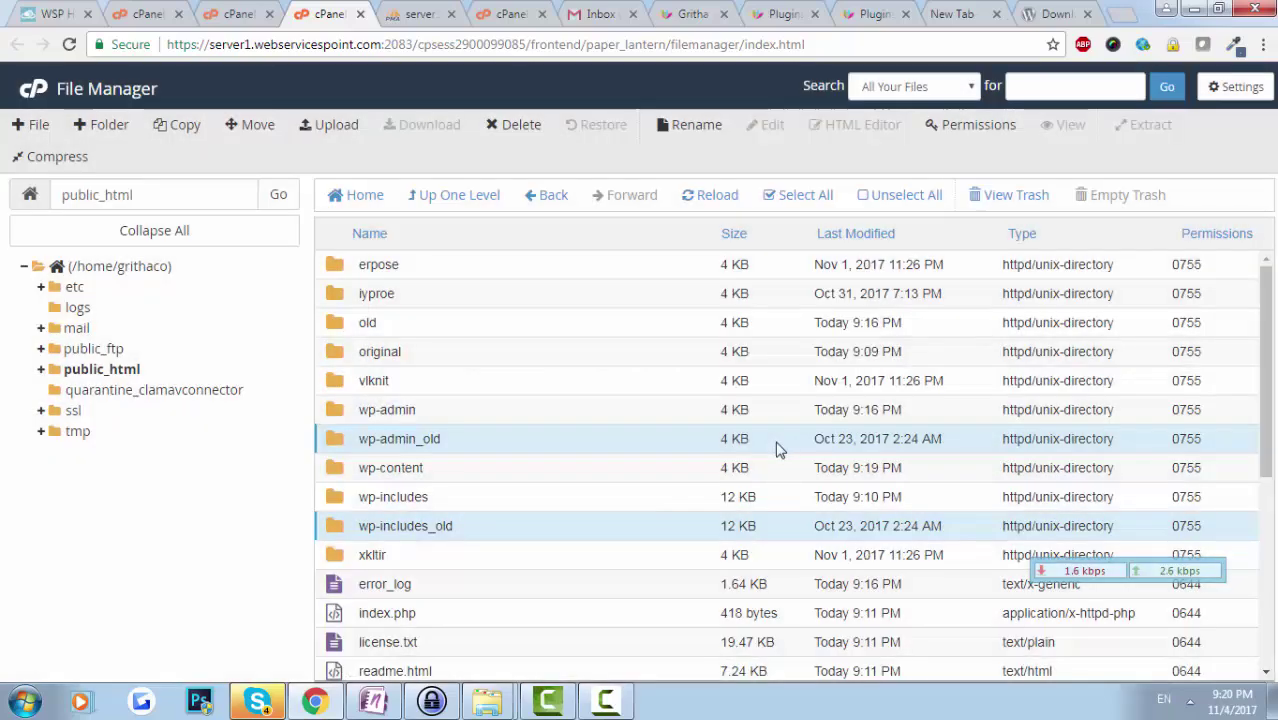
Step: Inspect the erpose folder, open the edit prompt for otiarw.php, cancel it and return to public_html
click(453, 272)
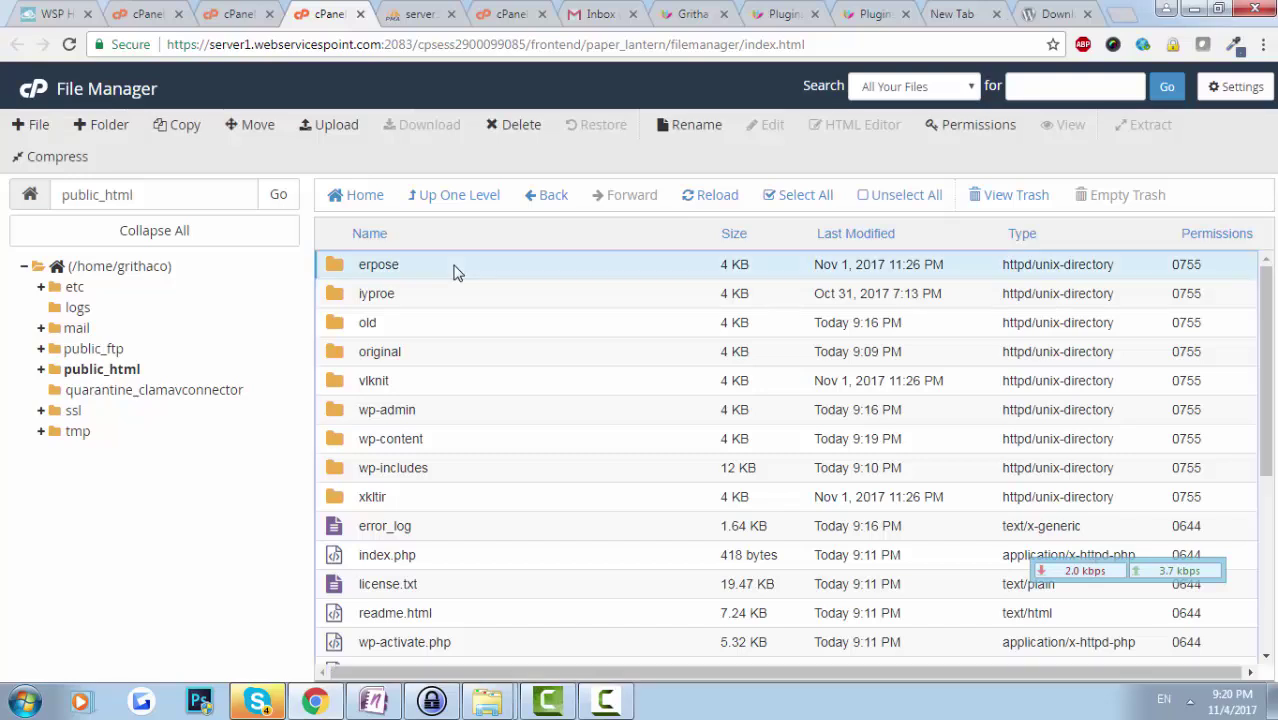
double_click(453, 272)
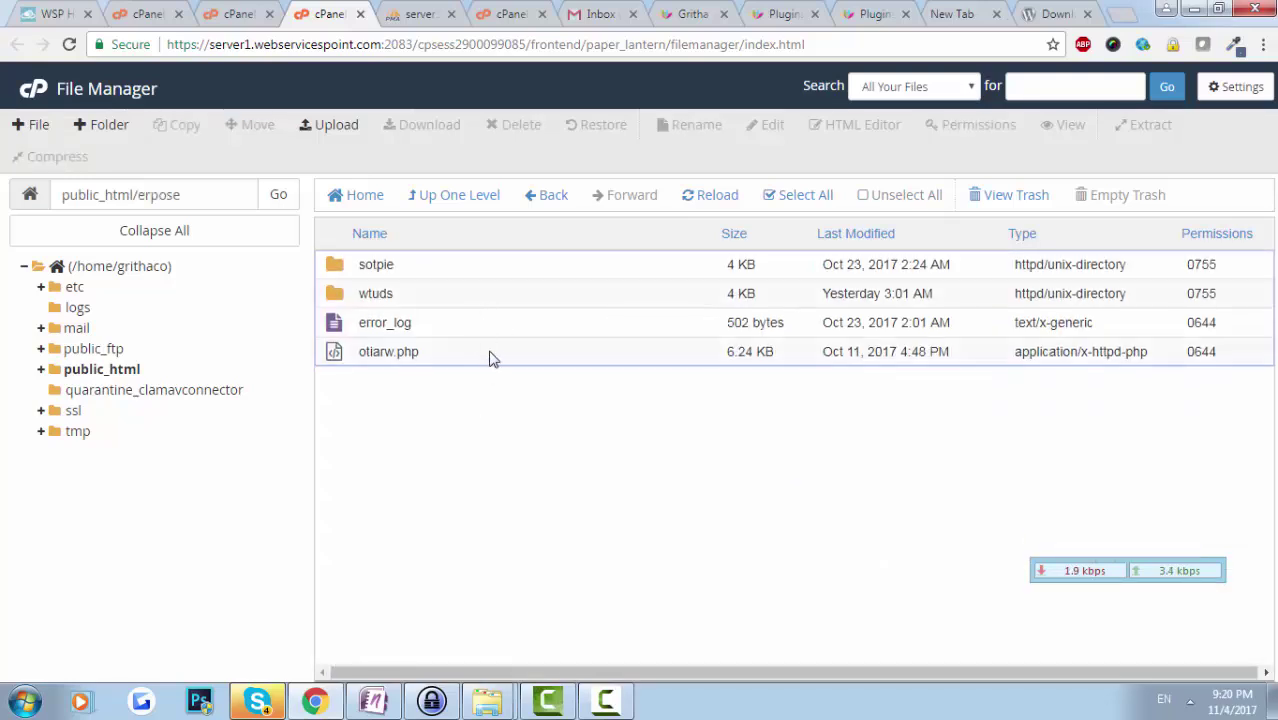
right_click(483, 356)
click(572, 438)
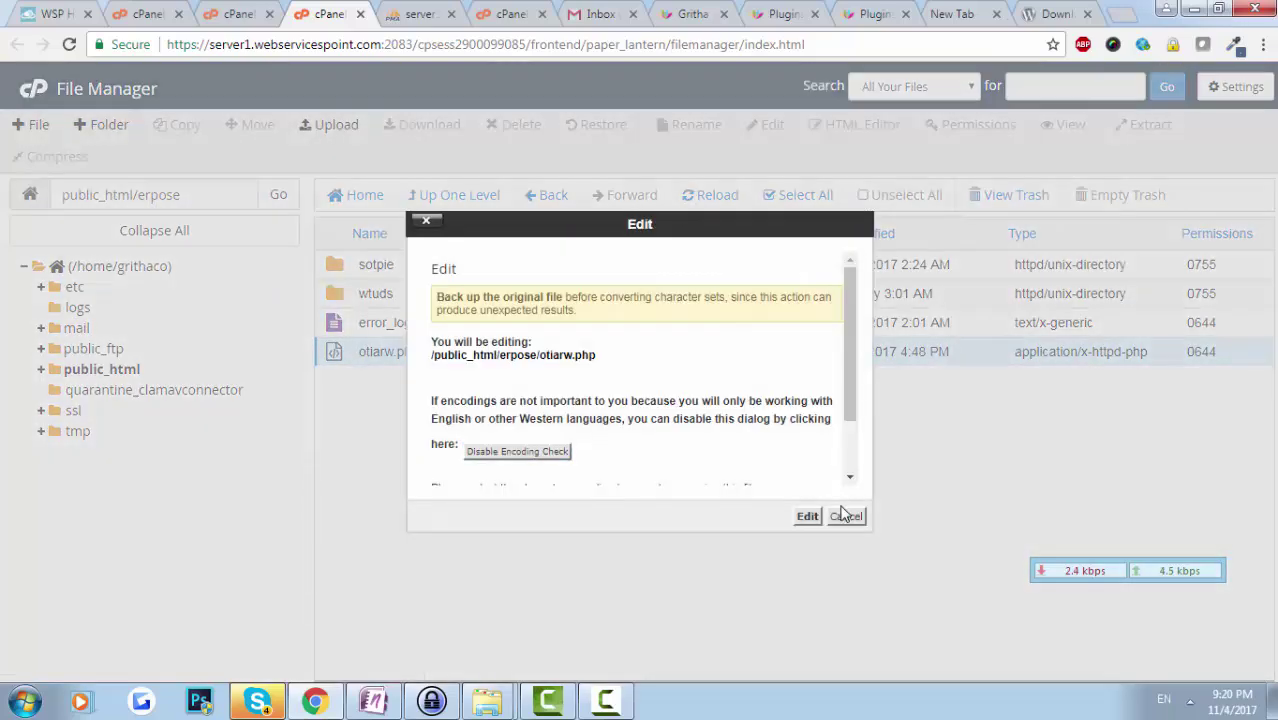
click(846, 514)
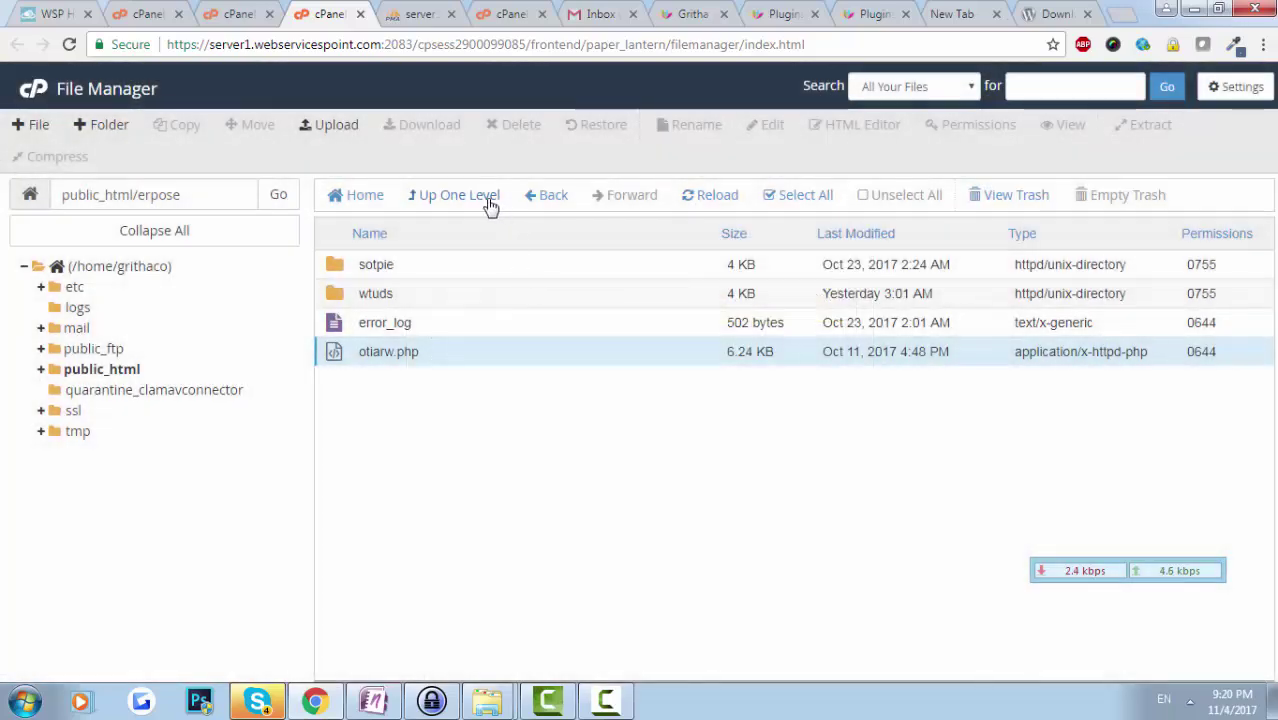
click(458, 196)
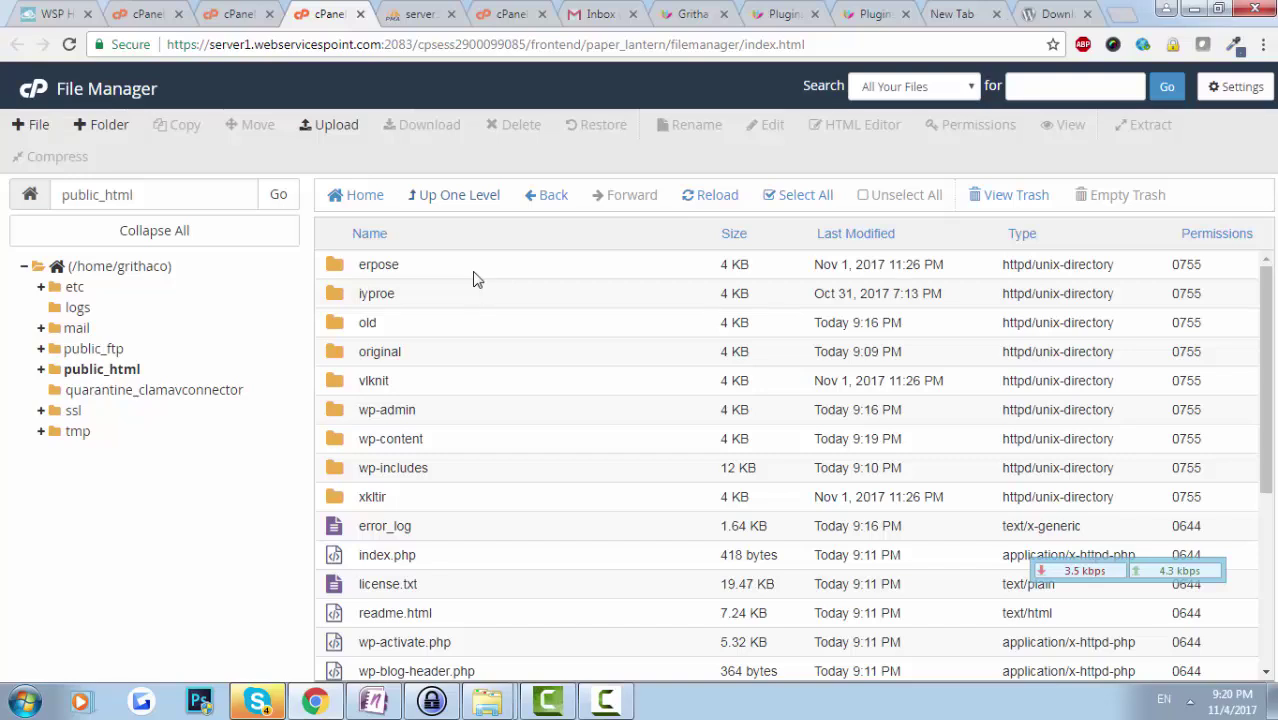
Step: Move the suspicious erpose, iyproe, vlknit and xkltir folders in public_html to the trash
click(477, 278)
click(492, 505)
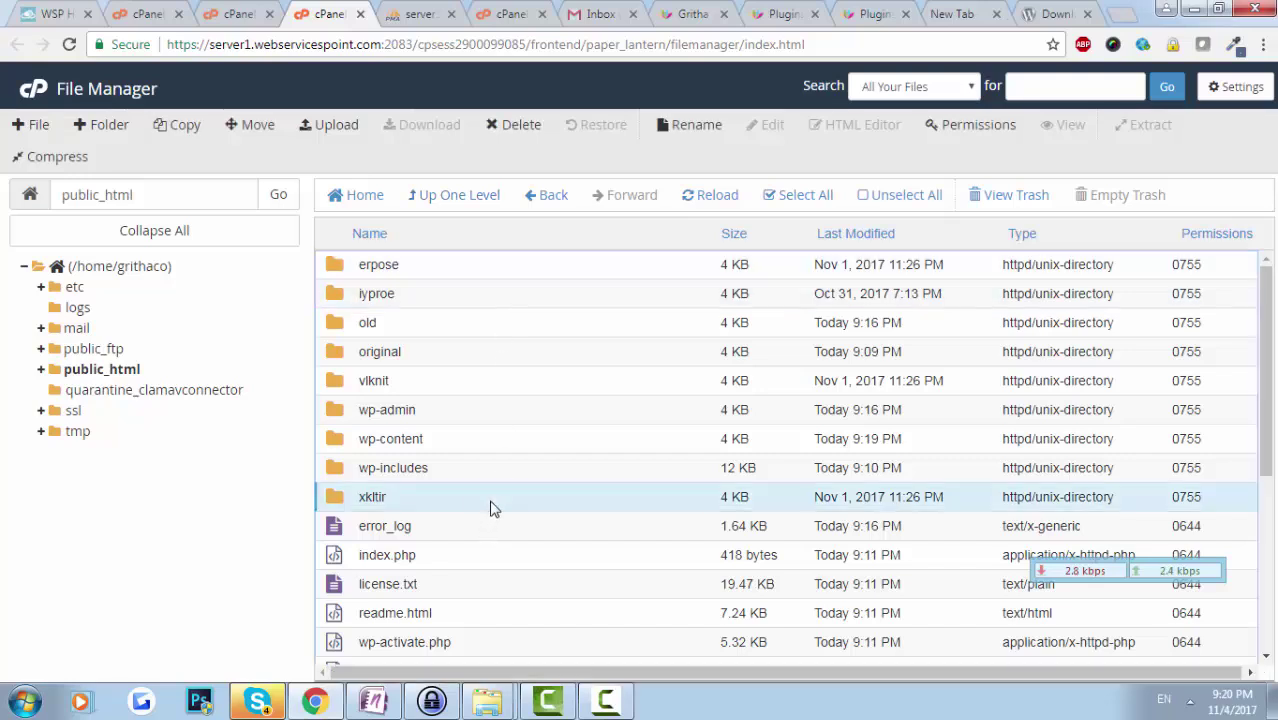
right_click(497, 506)
click(458, 276)
ctrl+click(470, 298)
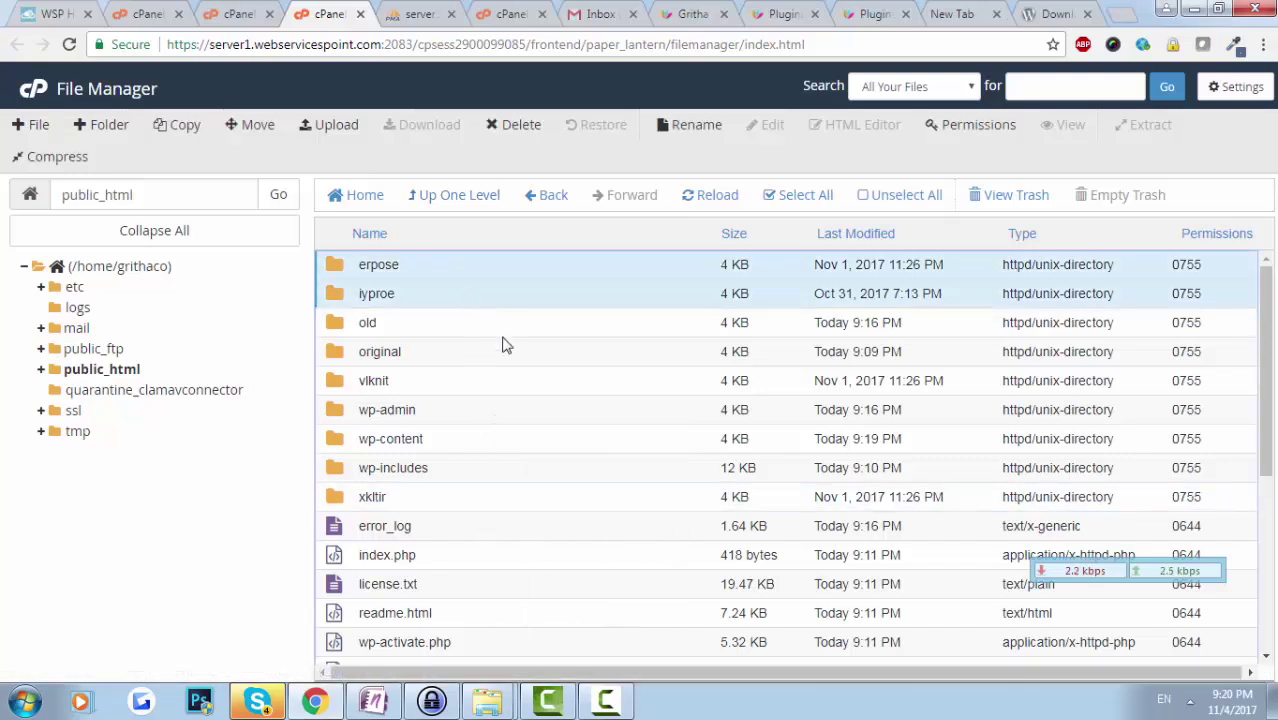
ctrl+click(510, 503)
right_click(512, 498)
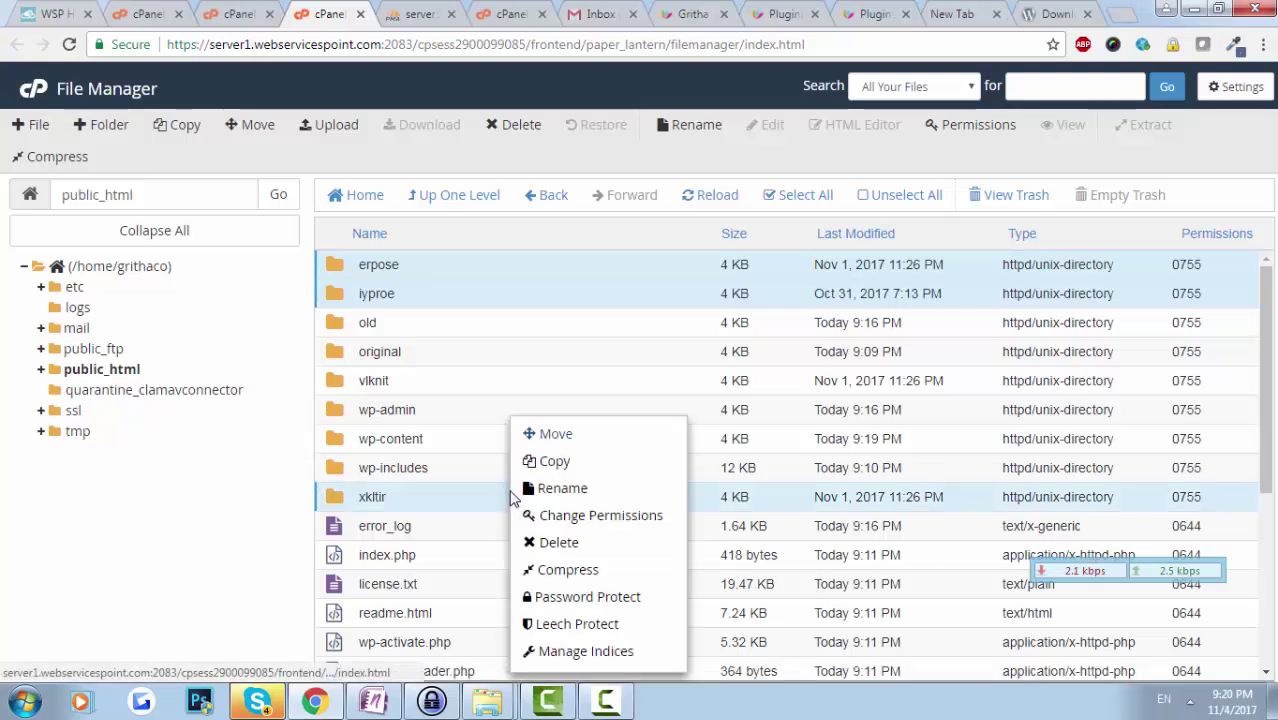
ctrl+click(483, 382)
right_click(526, 380)
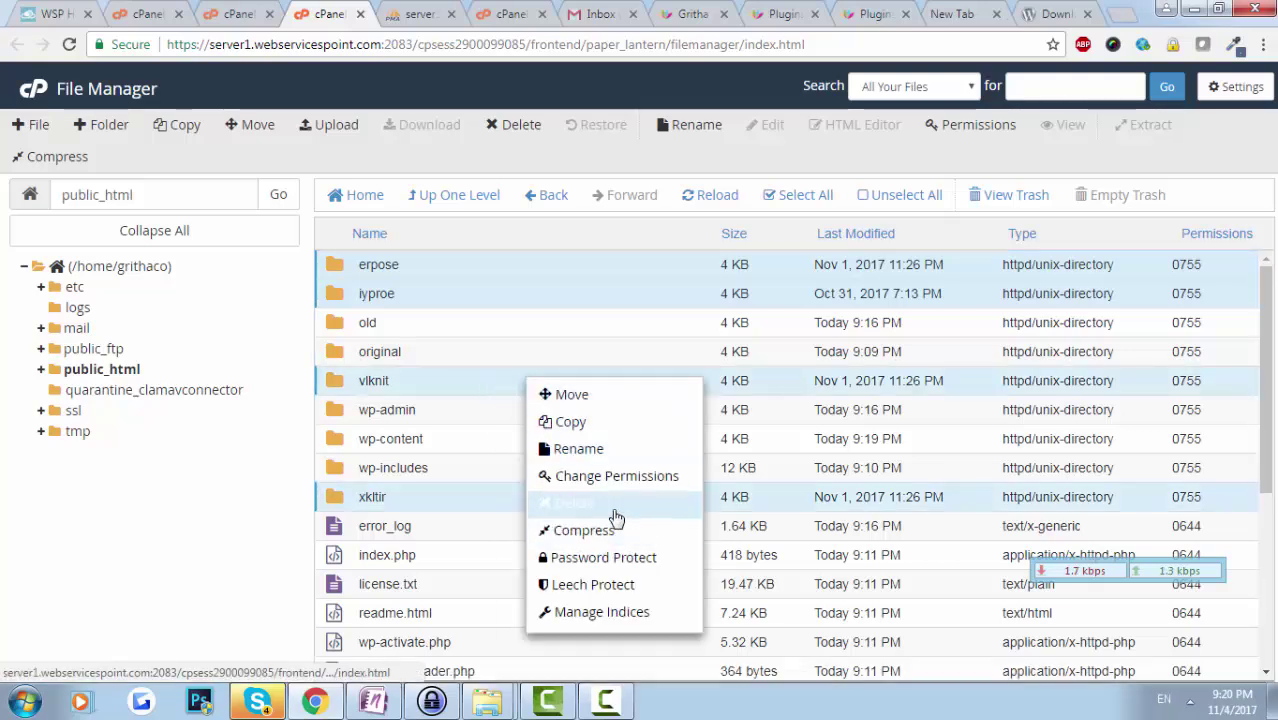
click(616, 515)
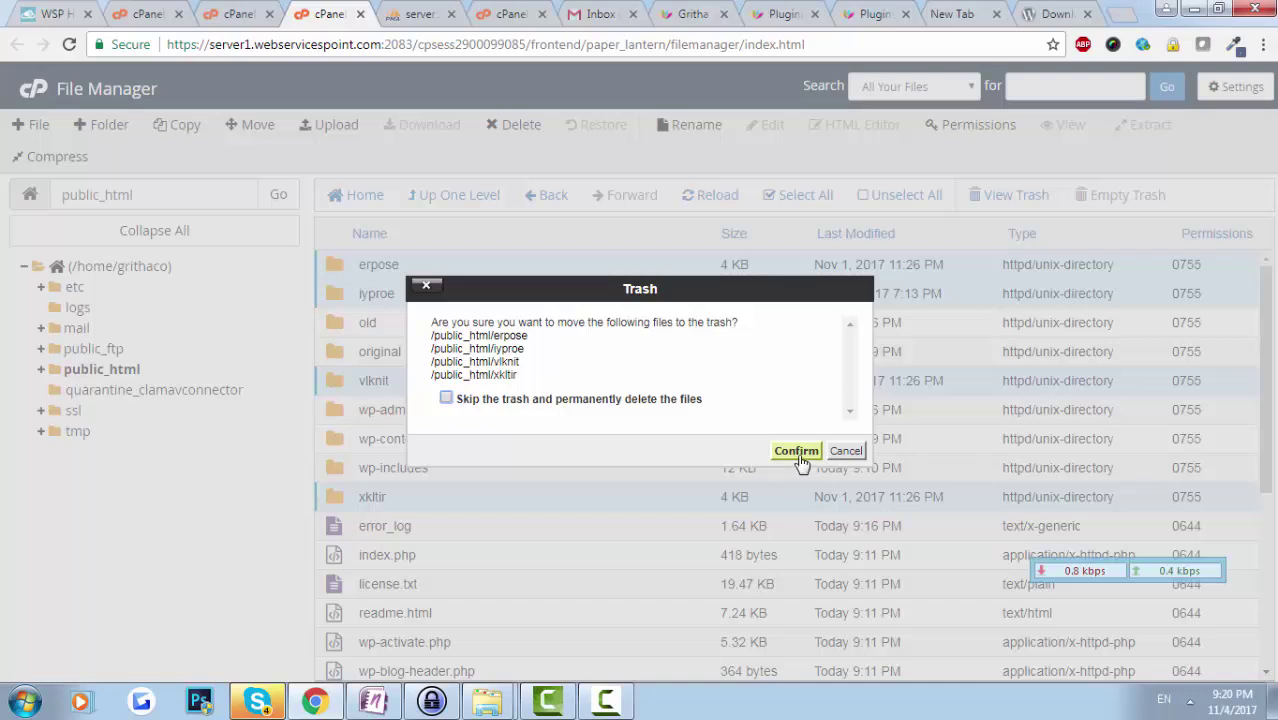
click(798, 453)
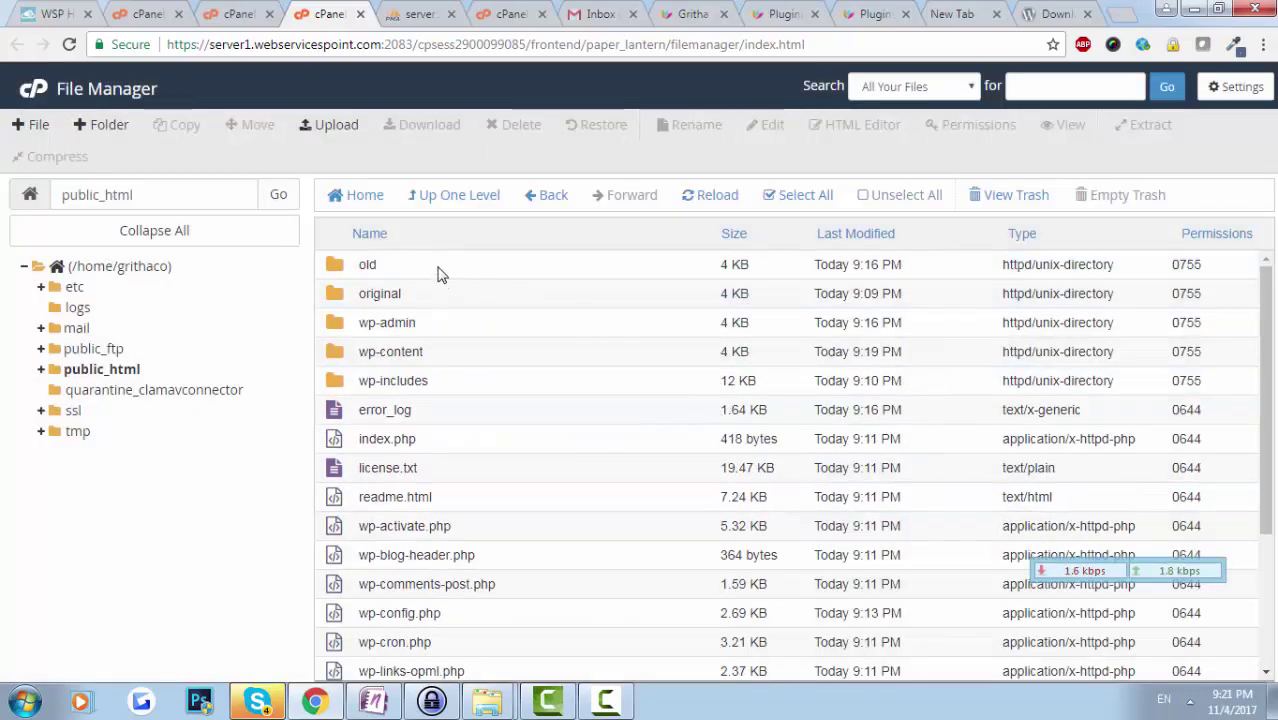
Step: Inspect the contents of the old folder, cancelling the prompt to move it to the trash, and return to public_html
double_click(441, 274)
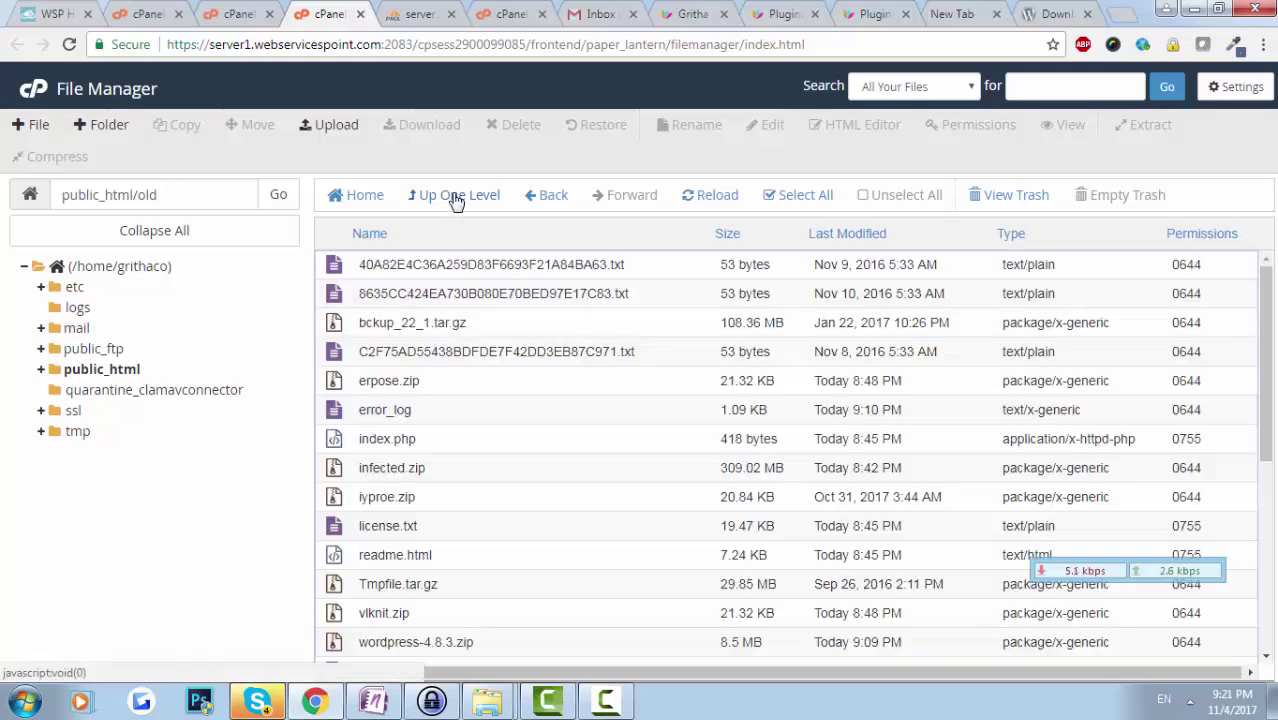
click(455, 196)
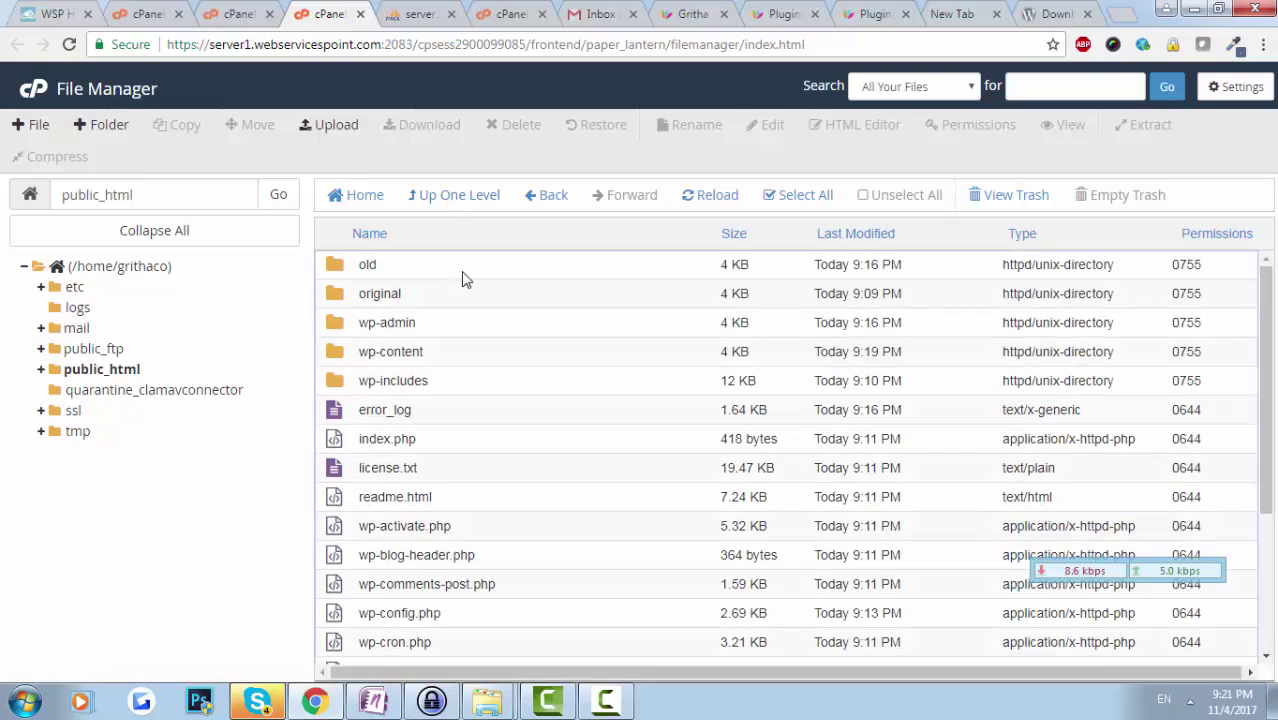
right_click(462, 274)
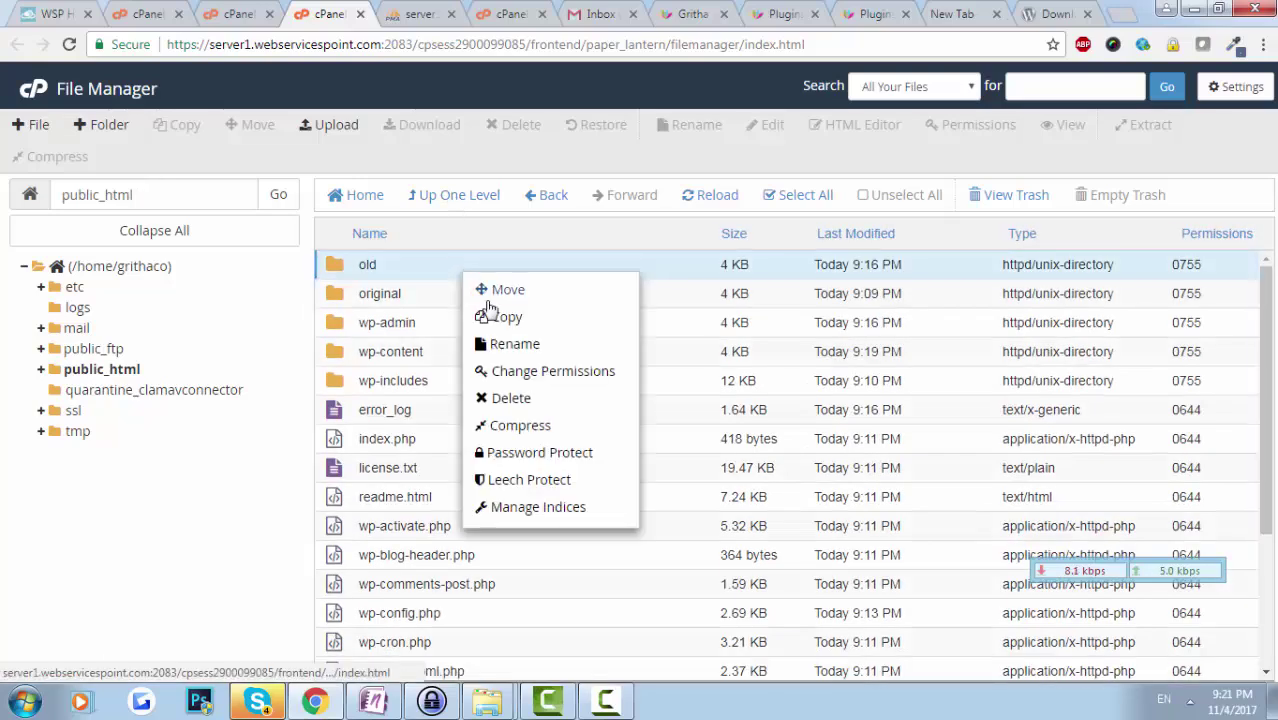
click(568, 411)
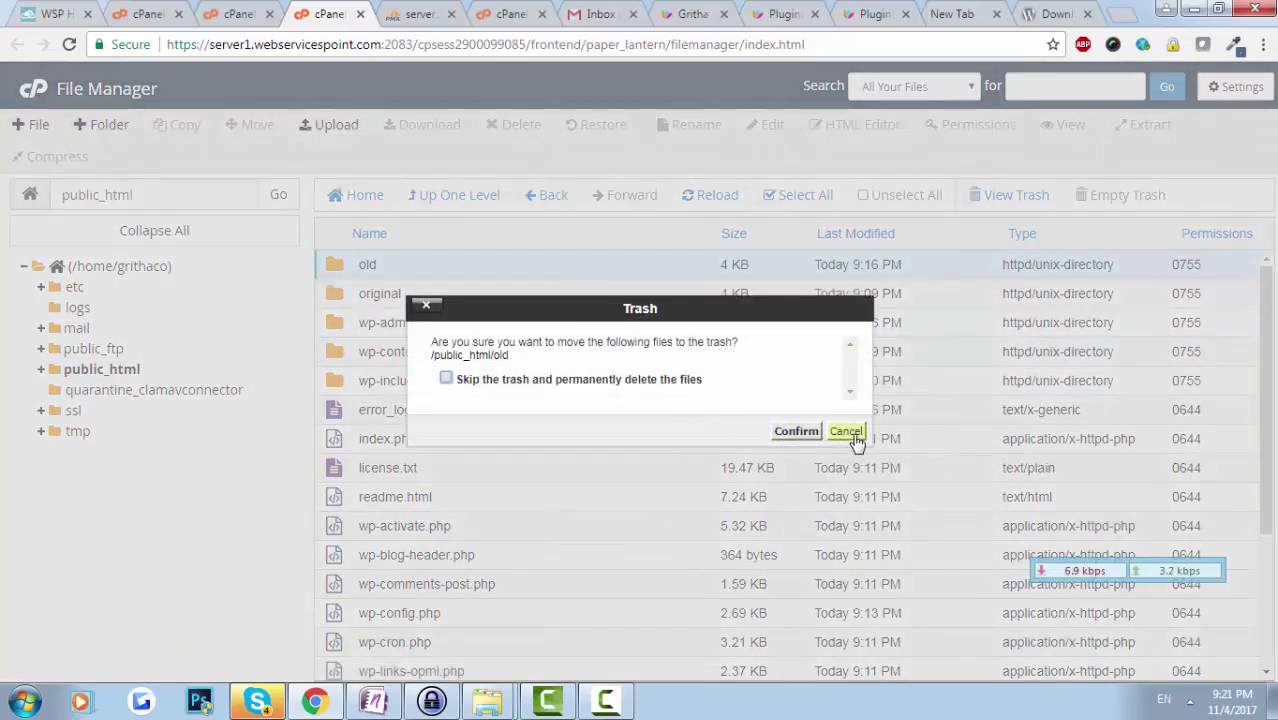
click(846, 432)
double_click(479, 266)
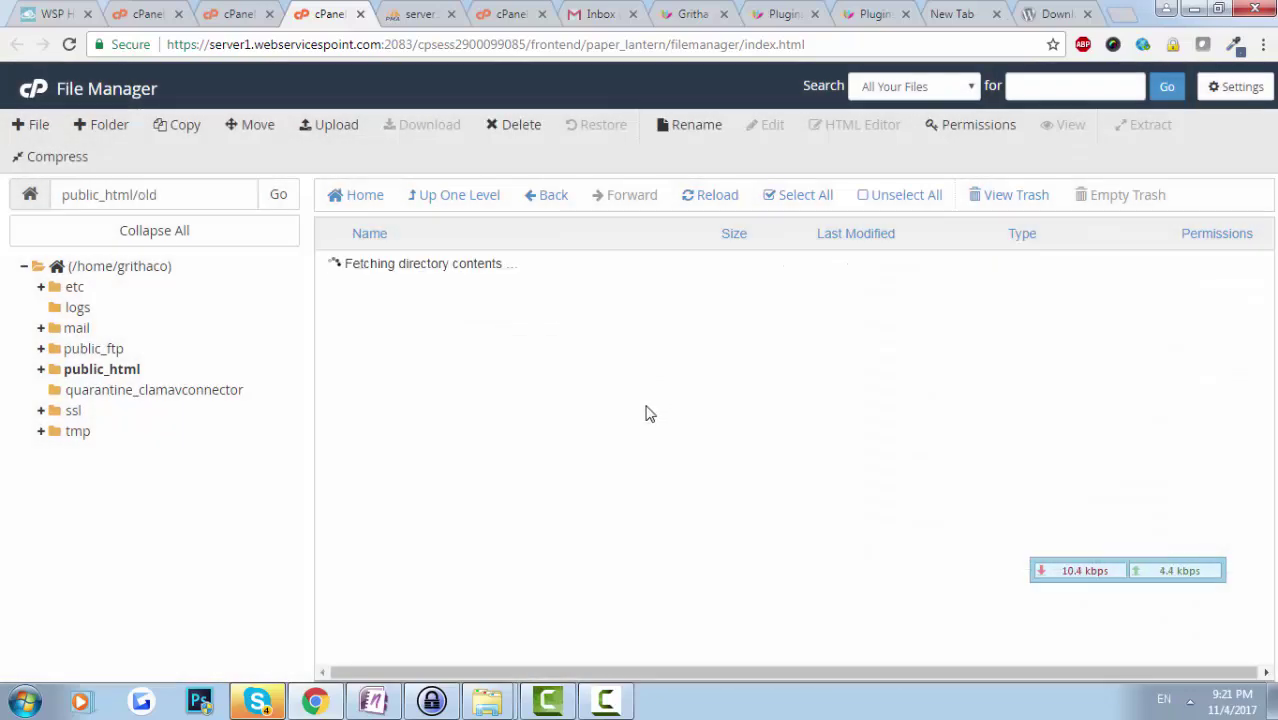
scroll(633, 508, down, 5)
scroll(588, 510, up, 5)
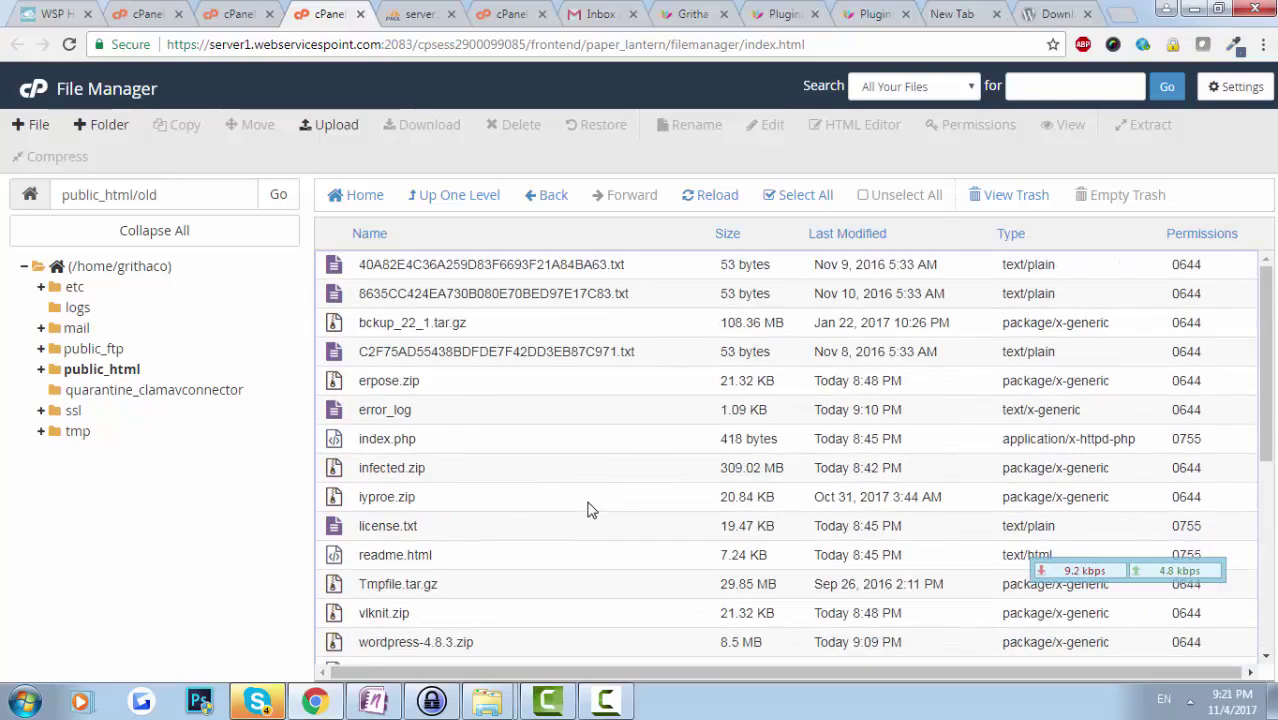
click(456, 196)
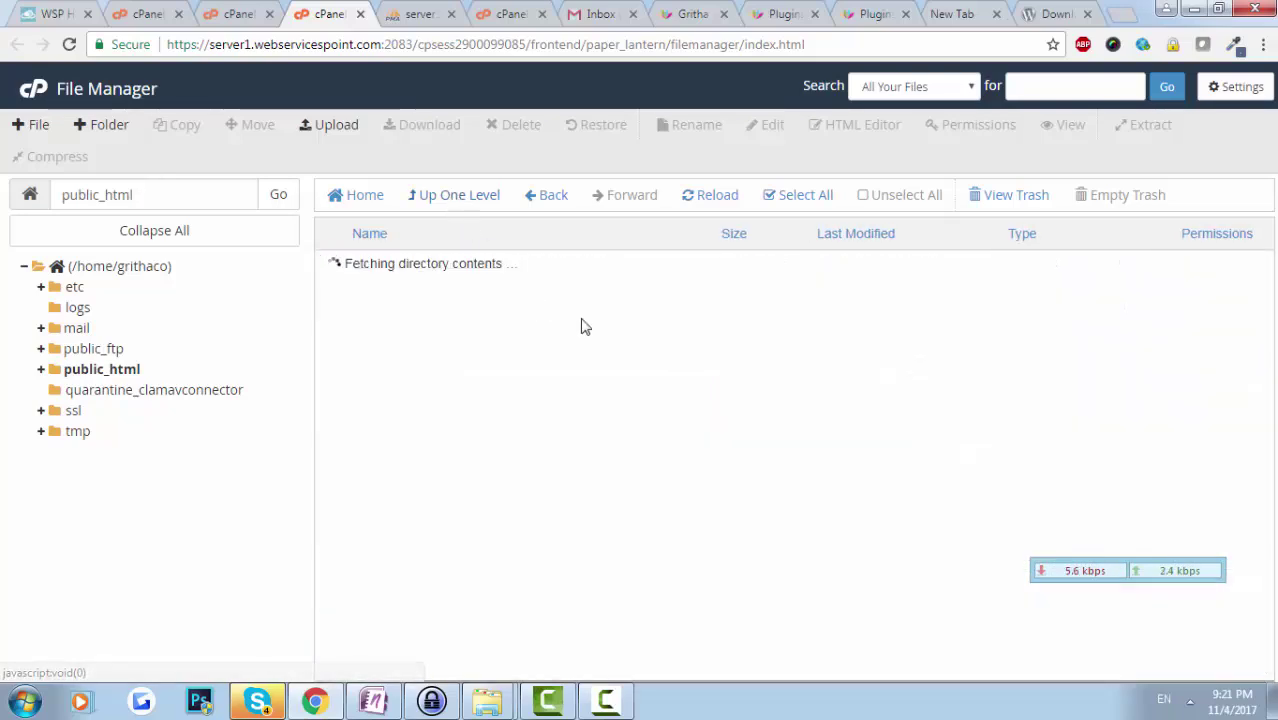
click(418, 14)
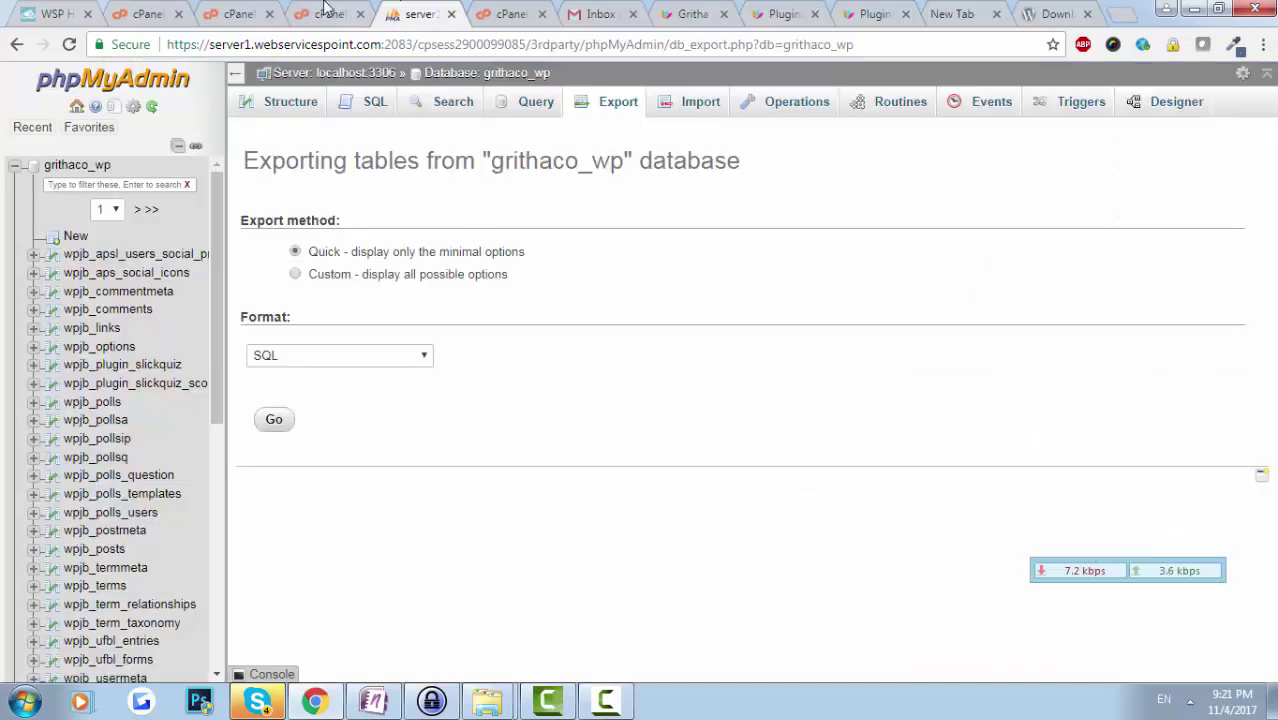
click(325, 10)
key(ctrl+Tab)
key(ctrl+shift+Tab)
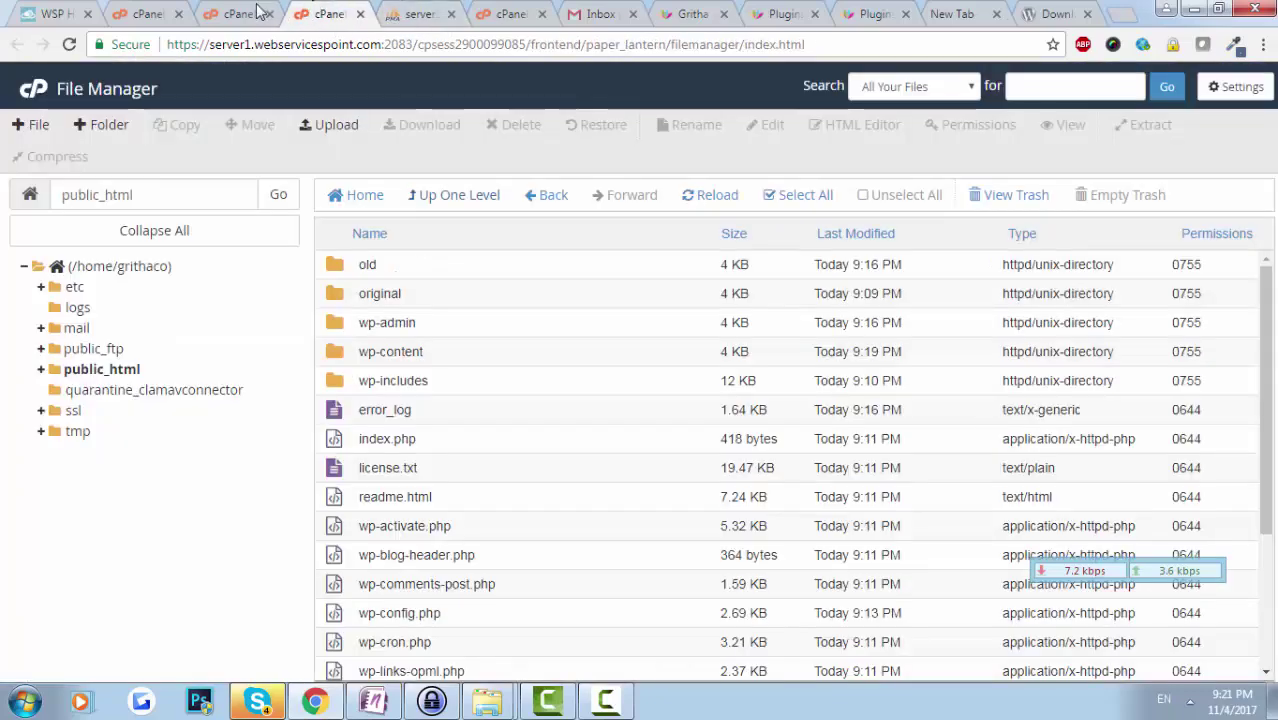
key(ctrl+shift+Tab)
click(330, 10)
Step: Reload the gritha.com homepage and check the page from its header down to the footer for plugin warnings
click(690, 14)
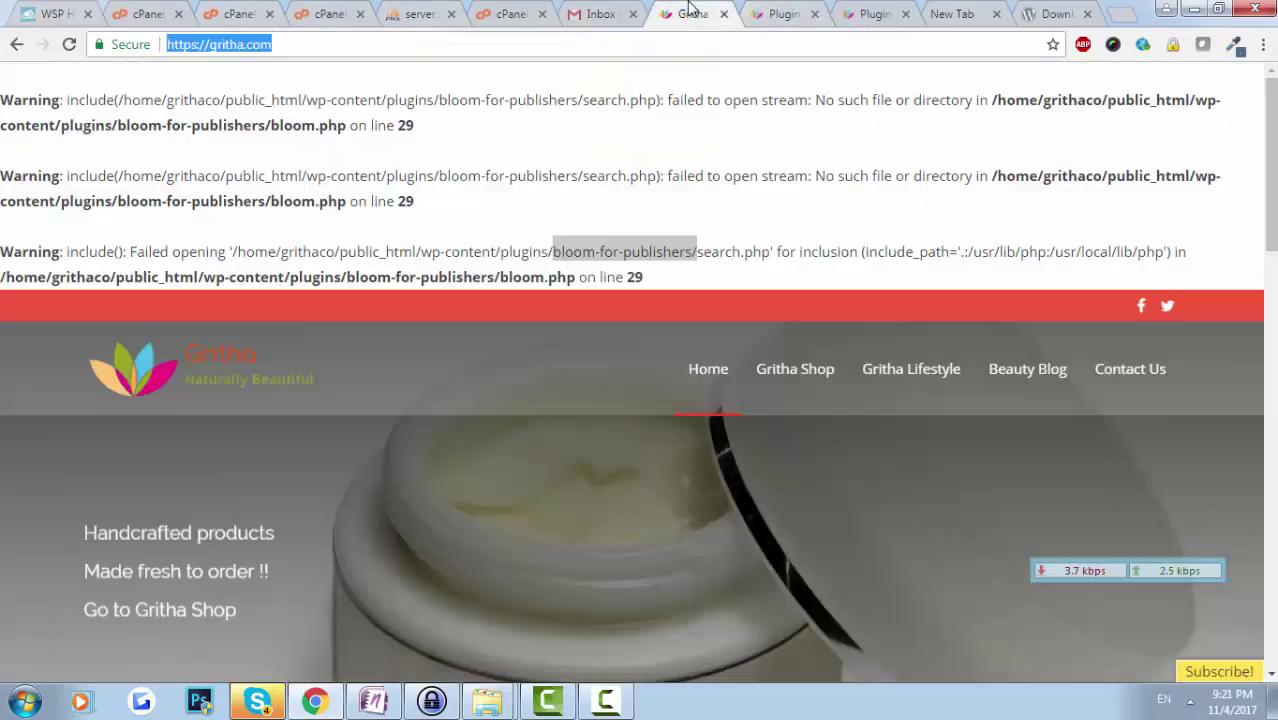
key(Return)
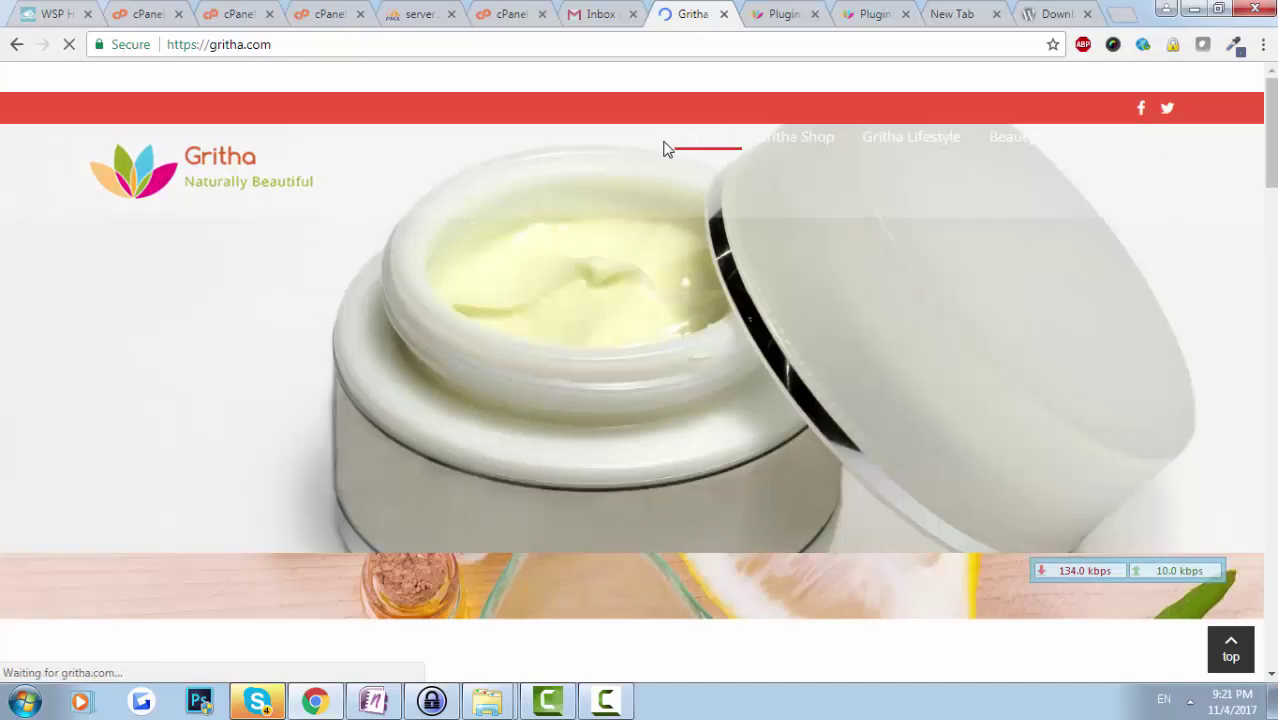
scroll(602, 428, down, 15)
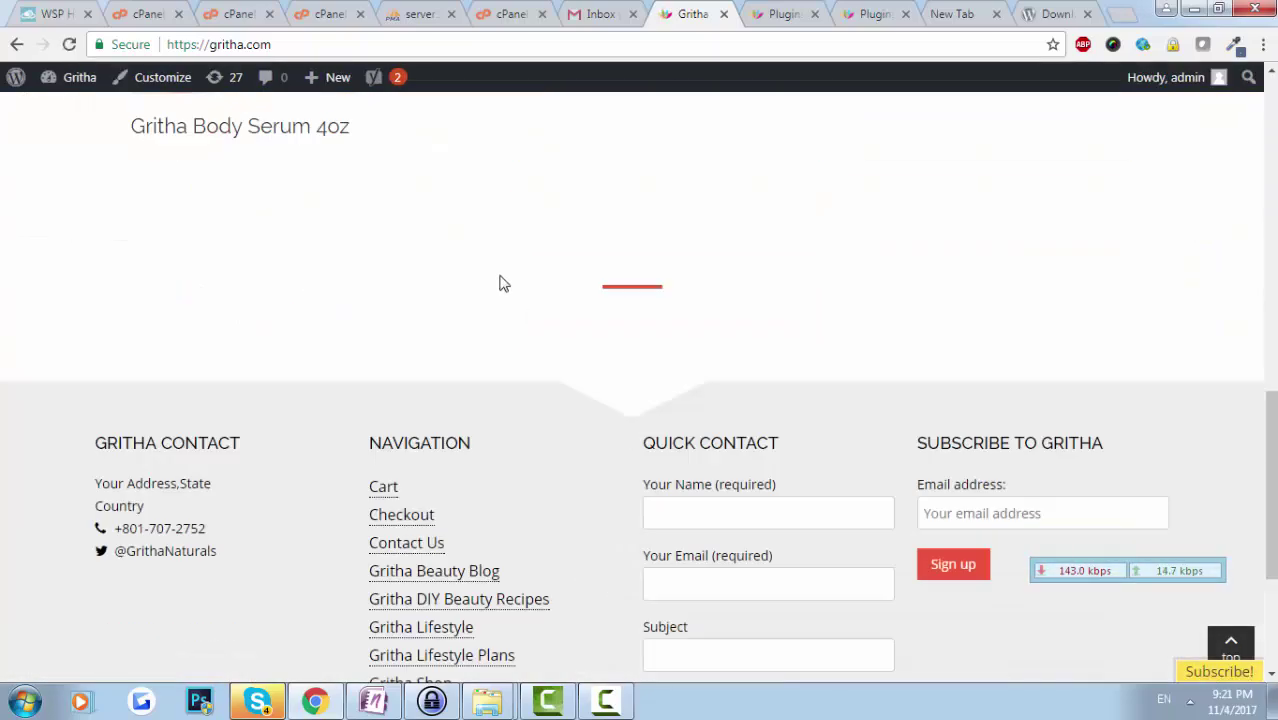
scroll(503, 284, up, 1)
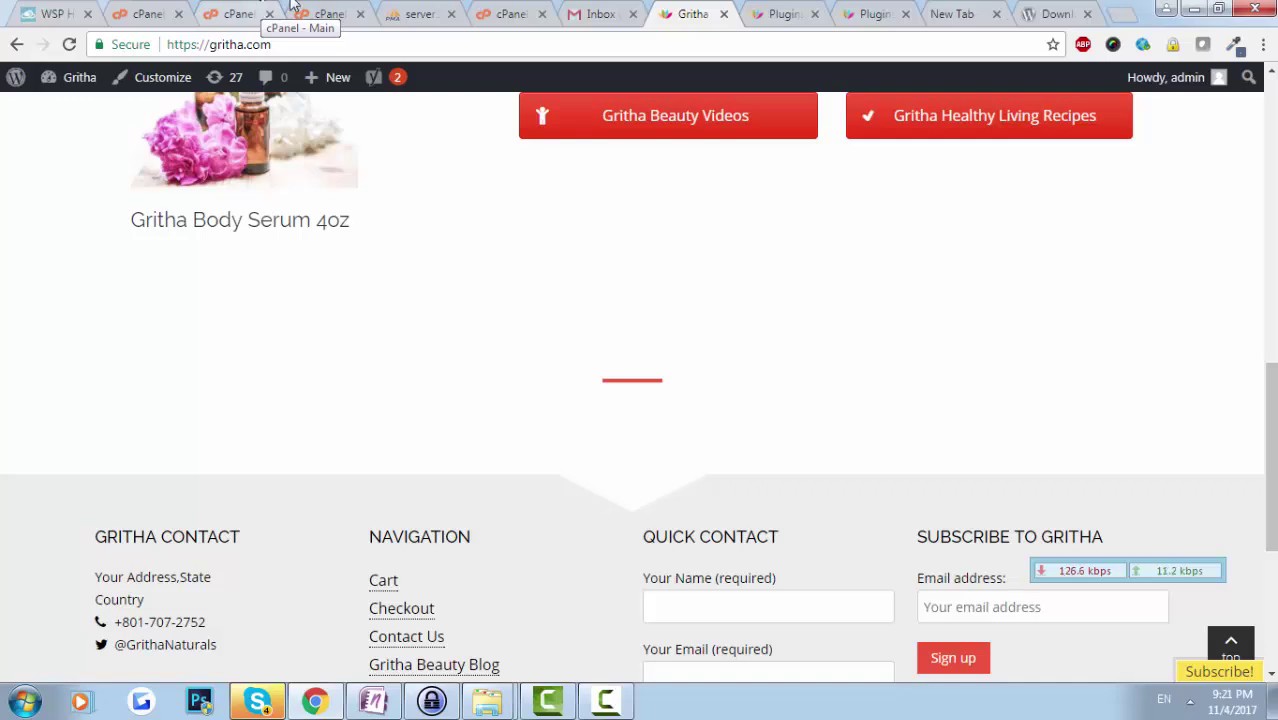
scroll(782, 394, down, 4)
scroll(770, 403, up, 9)
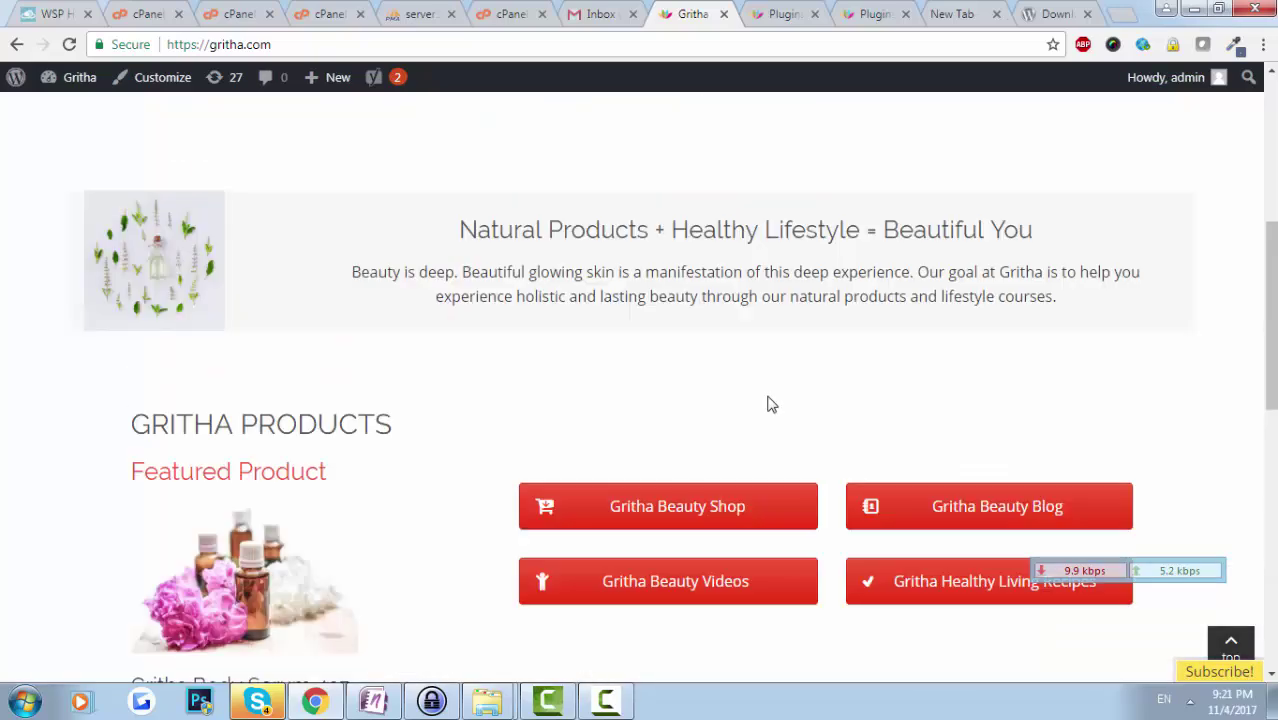
scroll(462, 243, up, 5)
Step: Look through the tool sections on the cPanel main page and switch to the webservicespoint.com site
click(238, 14)
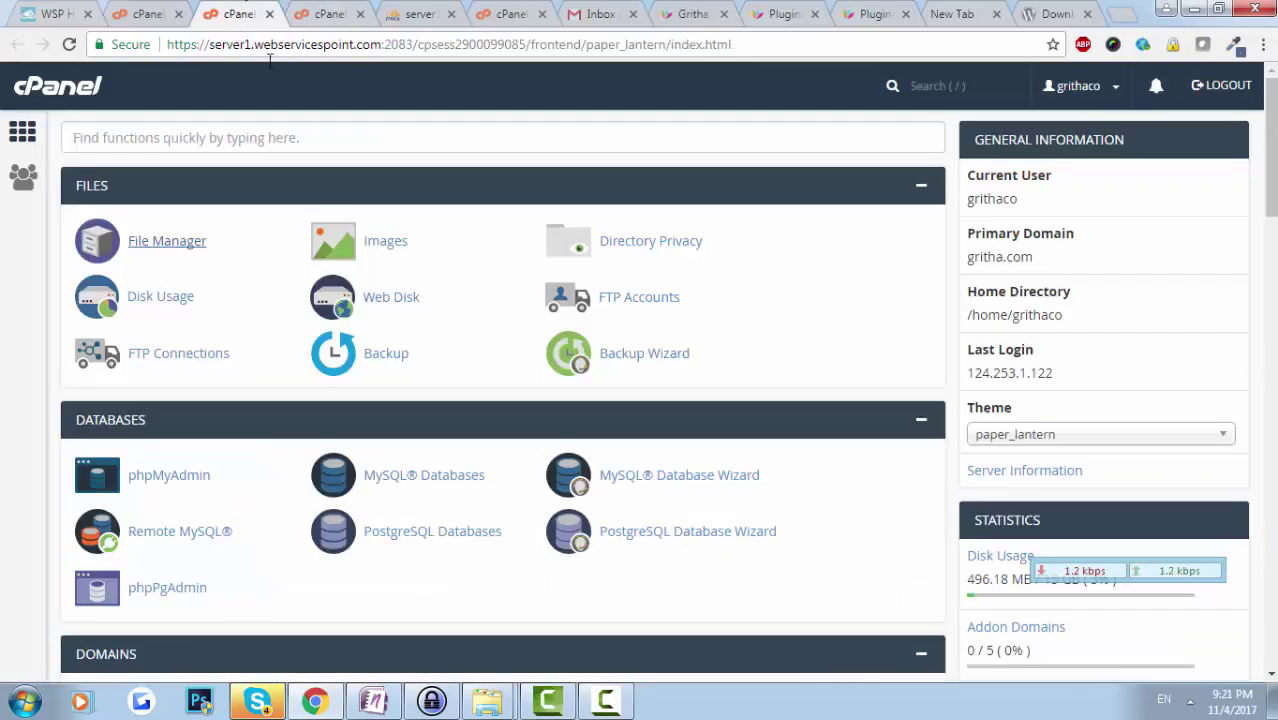
scroll(414, 557, down, 3)
scroll(500, 517, down, 4)
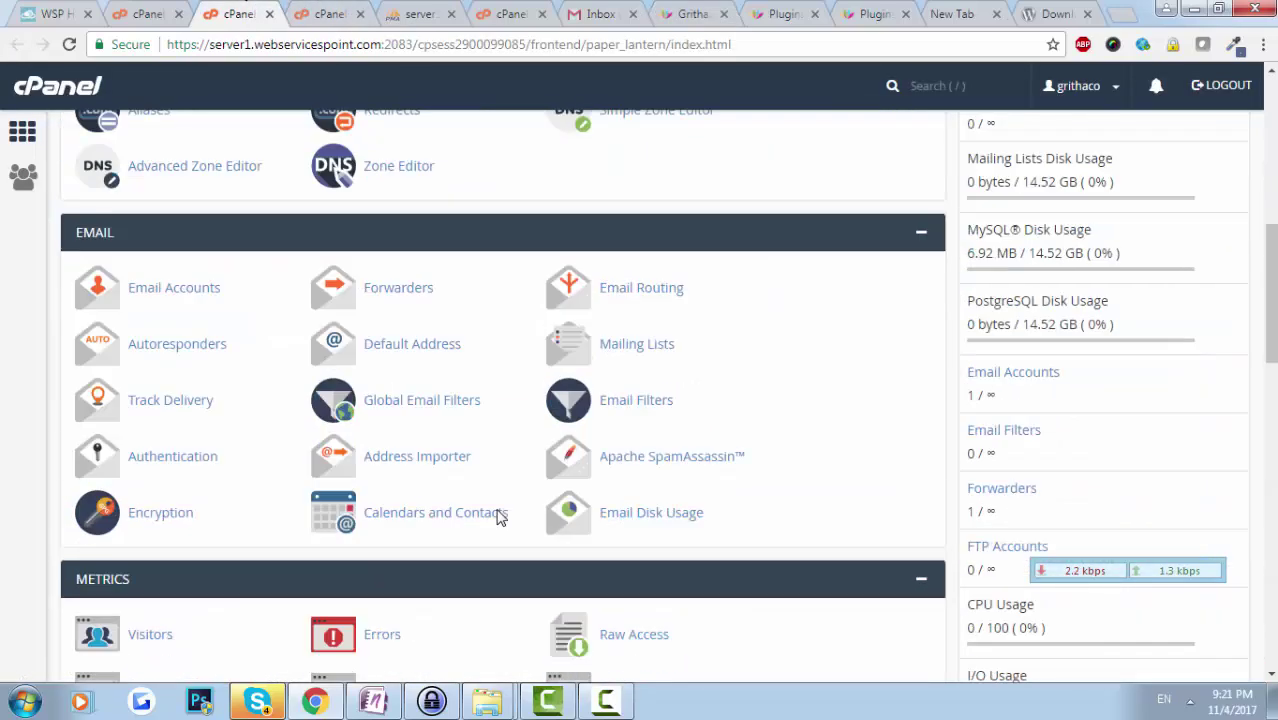
scroll(500, 517, down, 2)
key(ctrl+1)
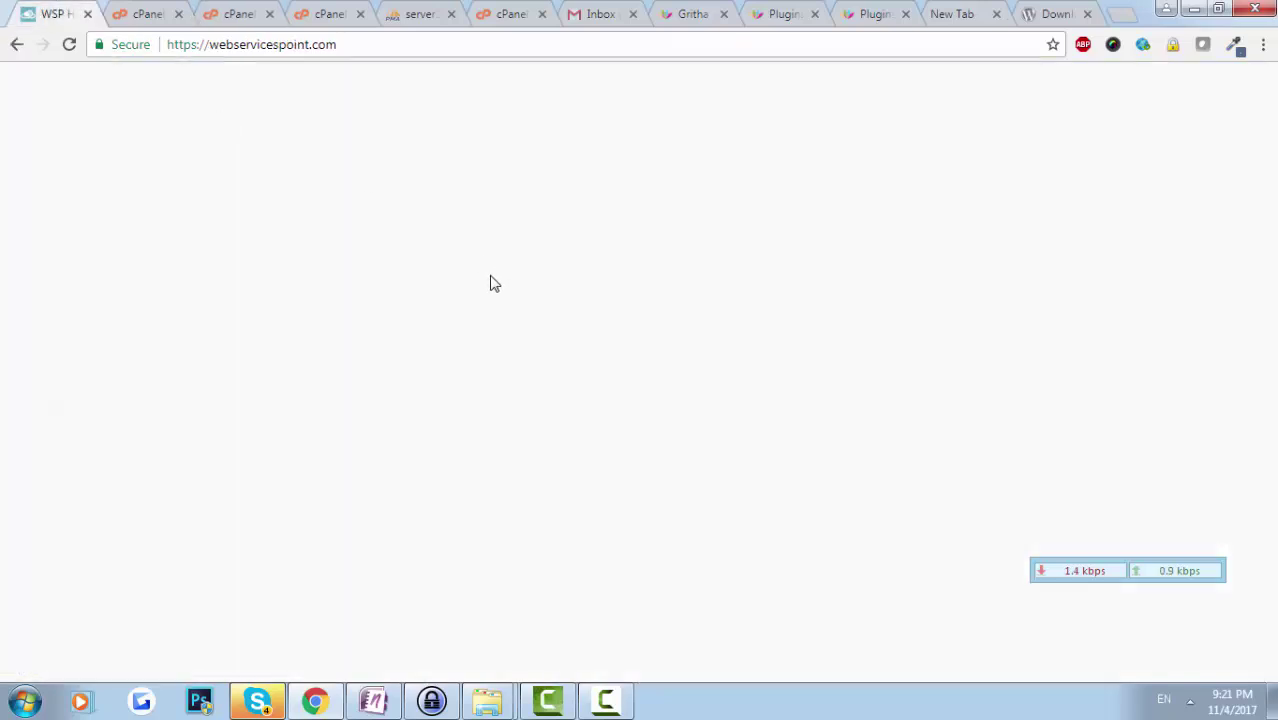